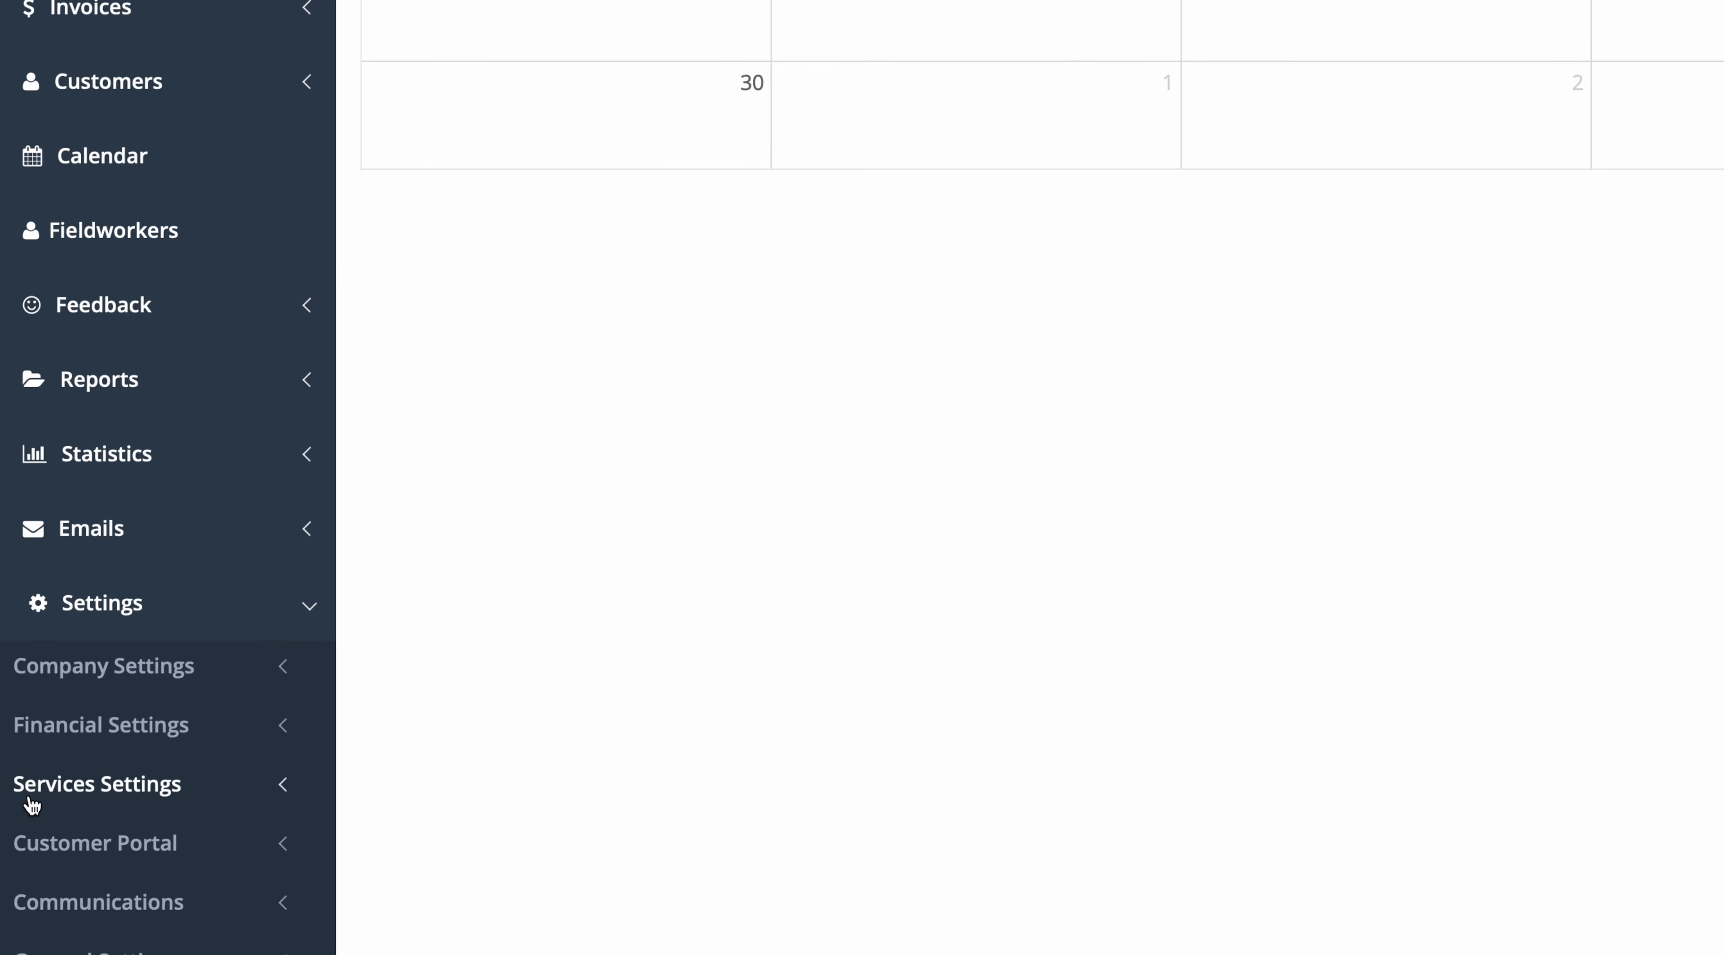
# - Open the Services page under Services Settings and start creating a new service
pyautogui.click(31, 803)
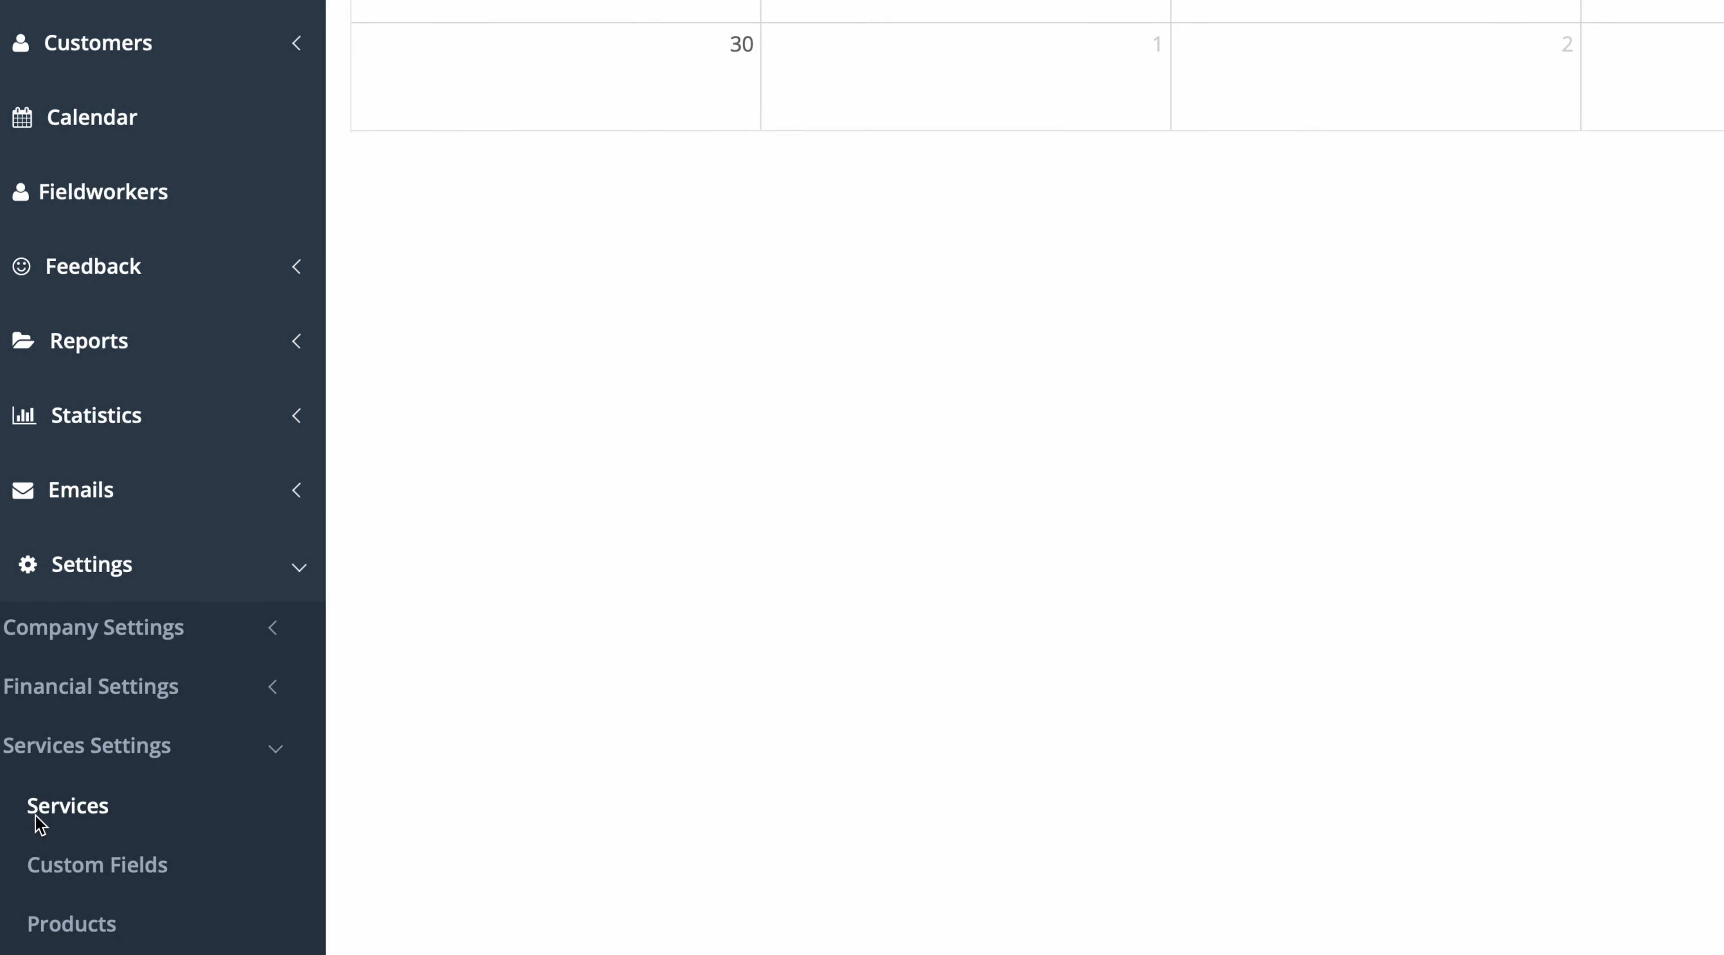
pyautogui.click(36, 817)
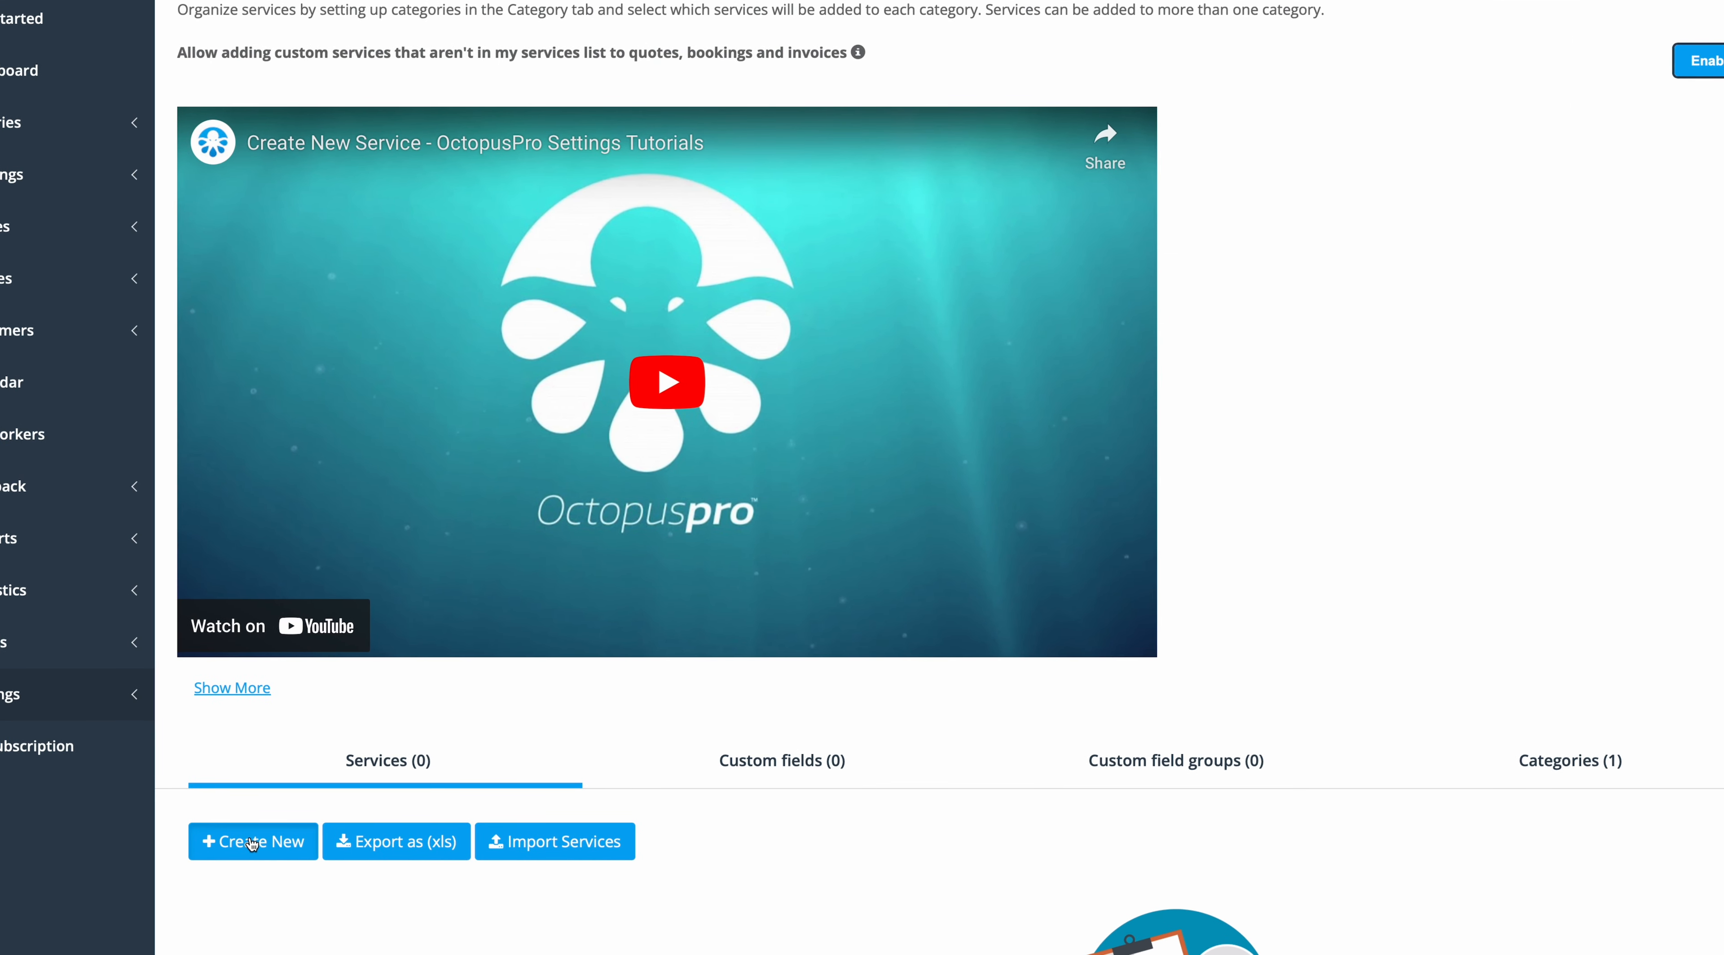
pyautogui.click(253, 842)
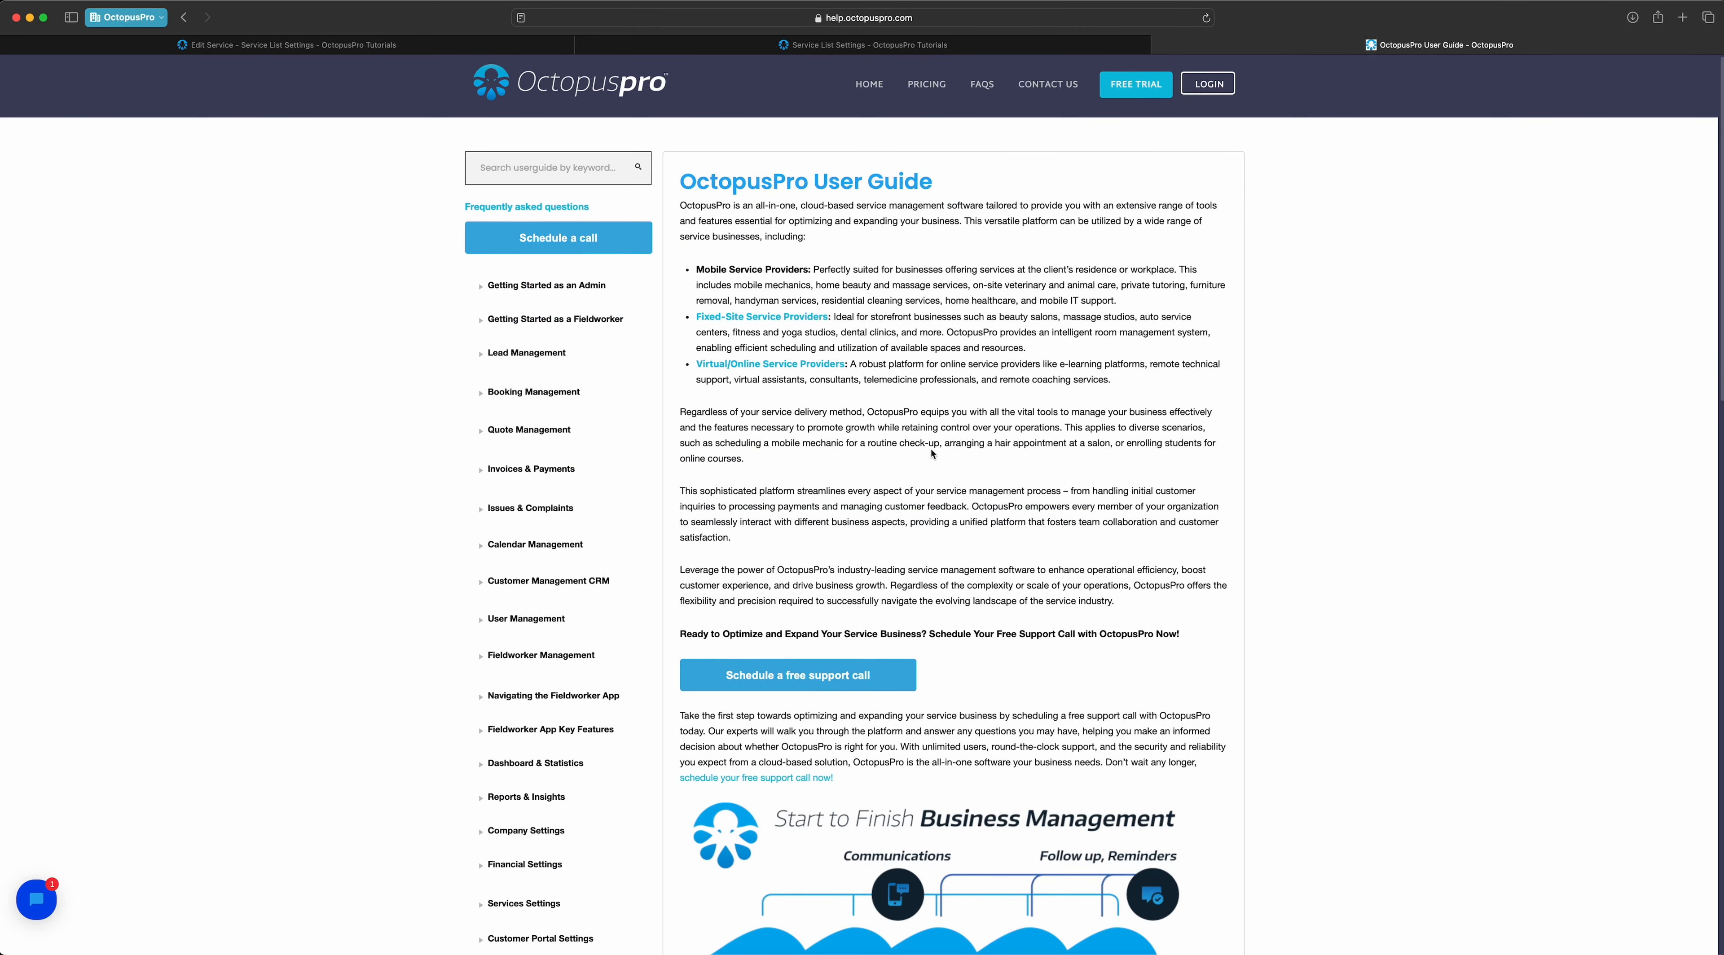
# - Expand the Services Settings topic in the OctopusPro User Guide and look through its list of articles
pyautogui.scroll(-10, 933, 453)
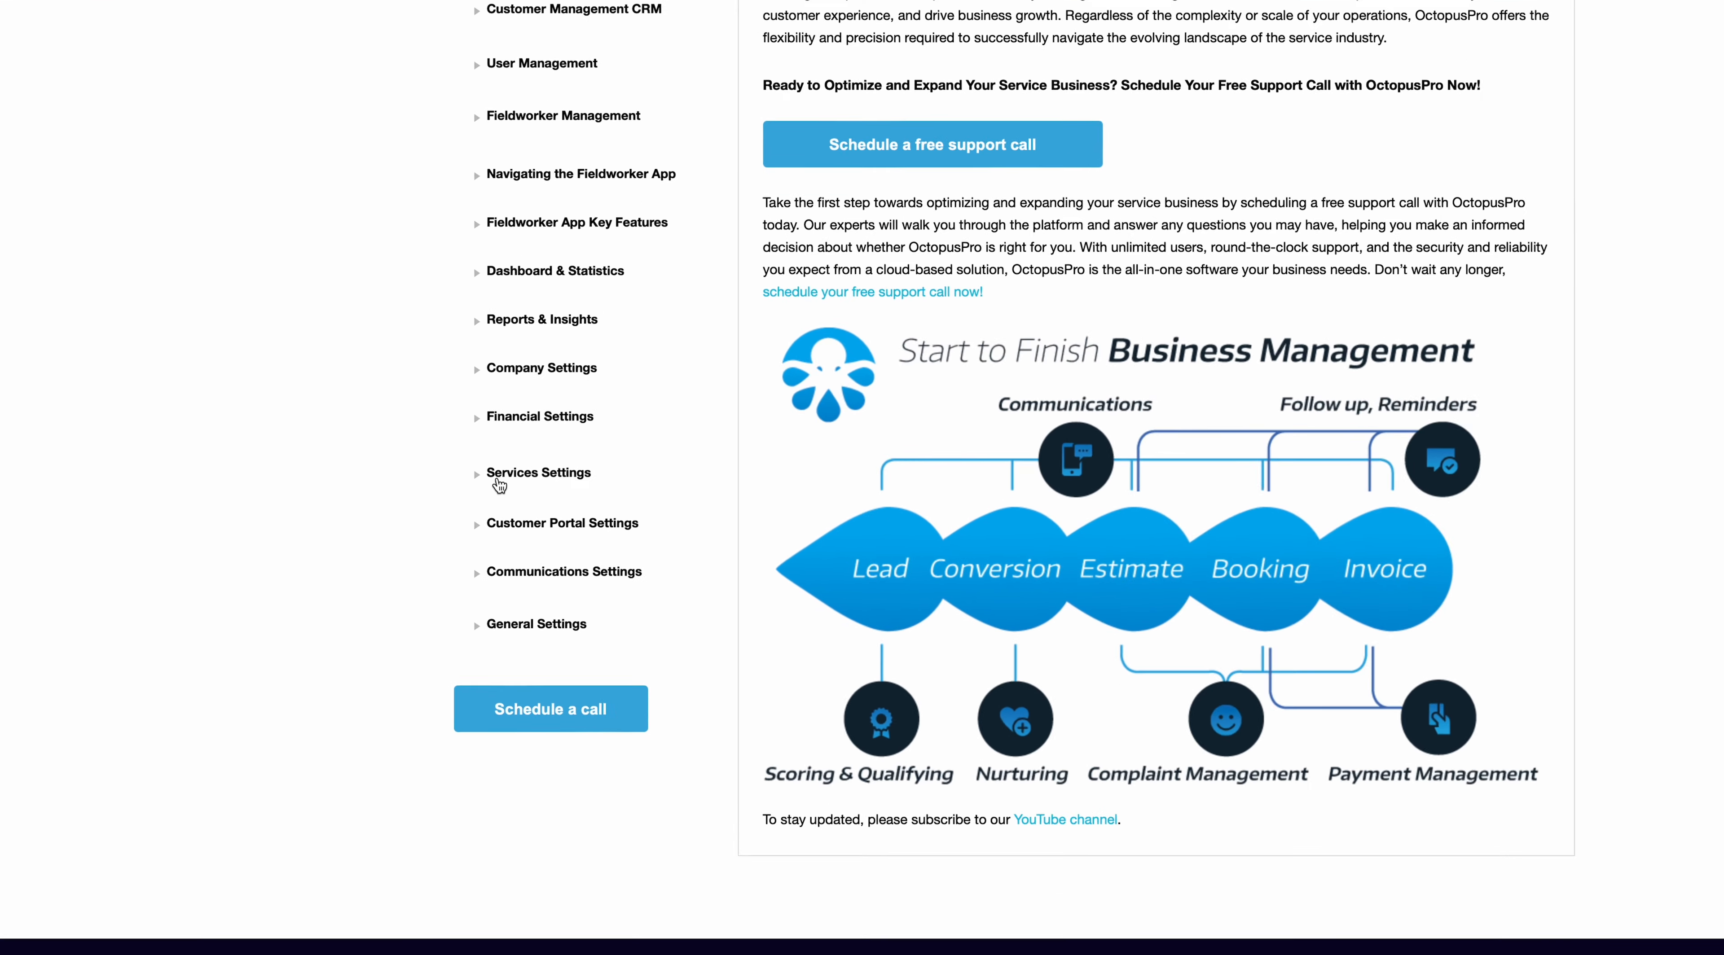
pyautogui.click(500, 483)
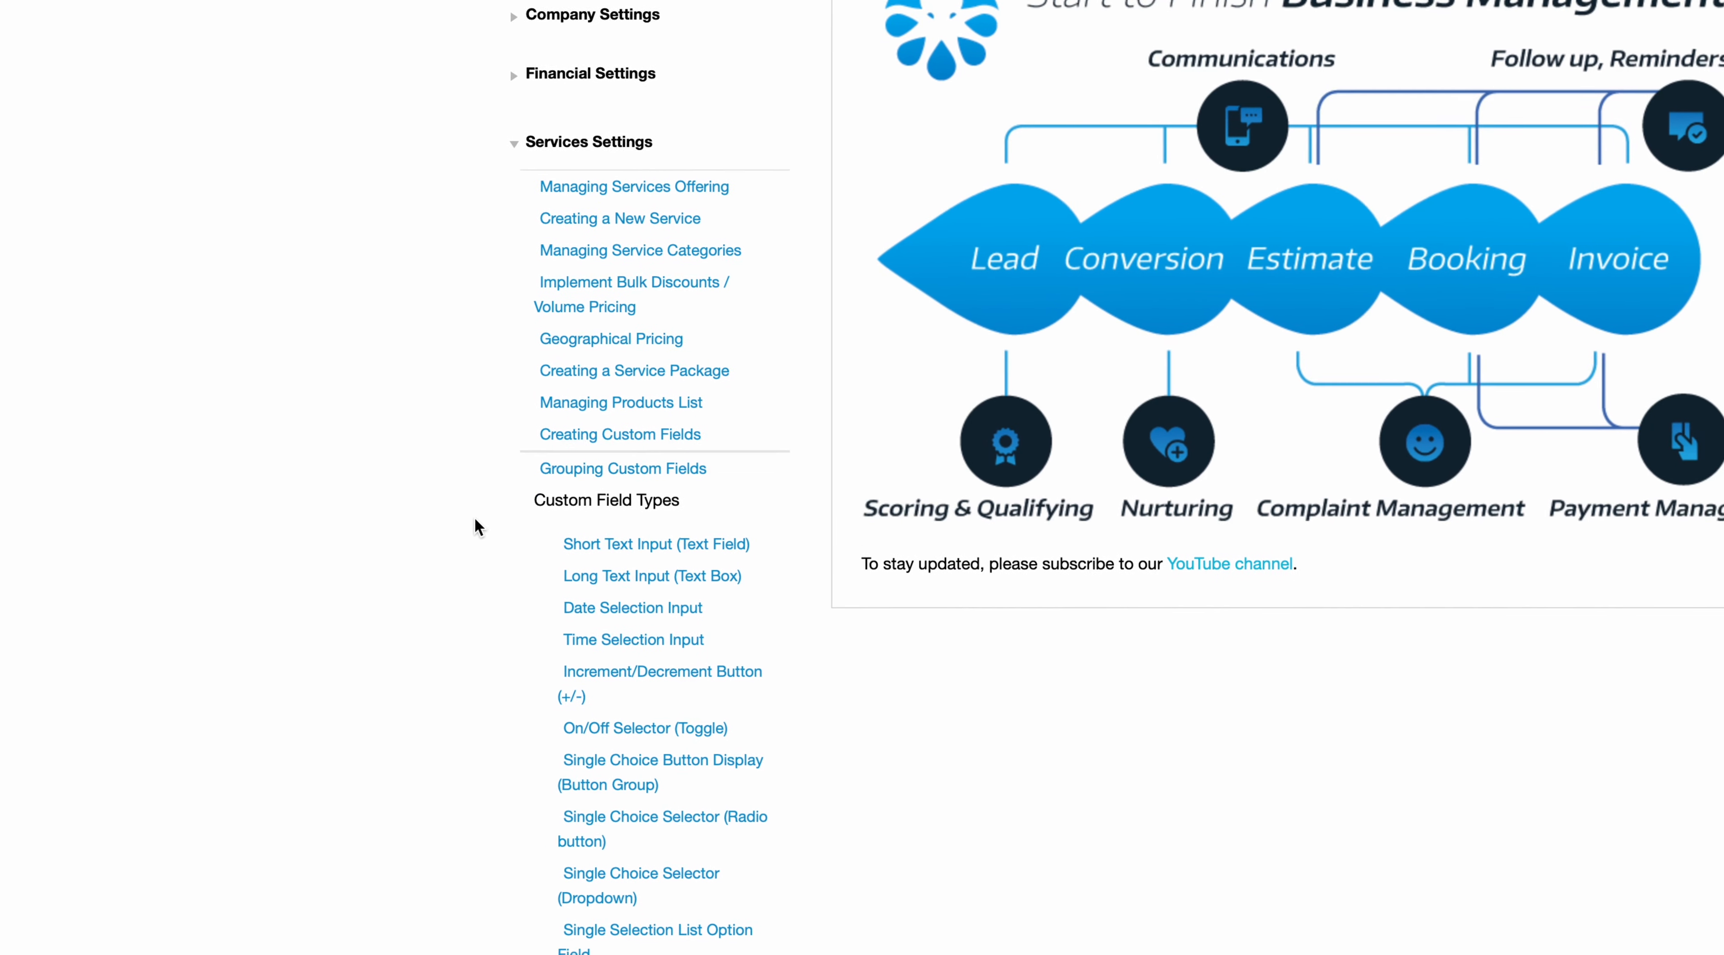
pyautogui.scroll(-3, 470, 542)
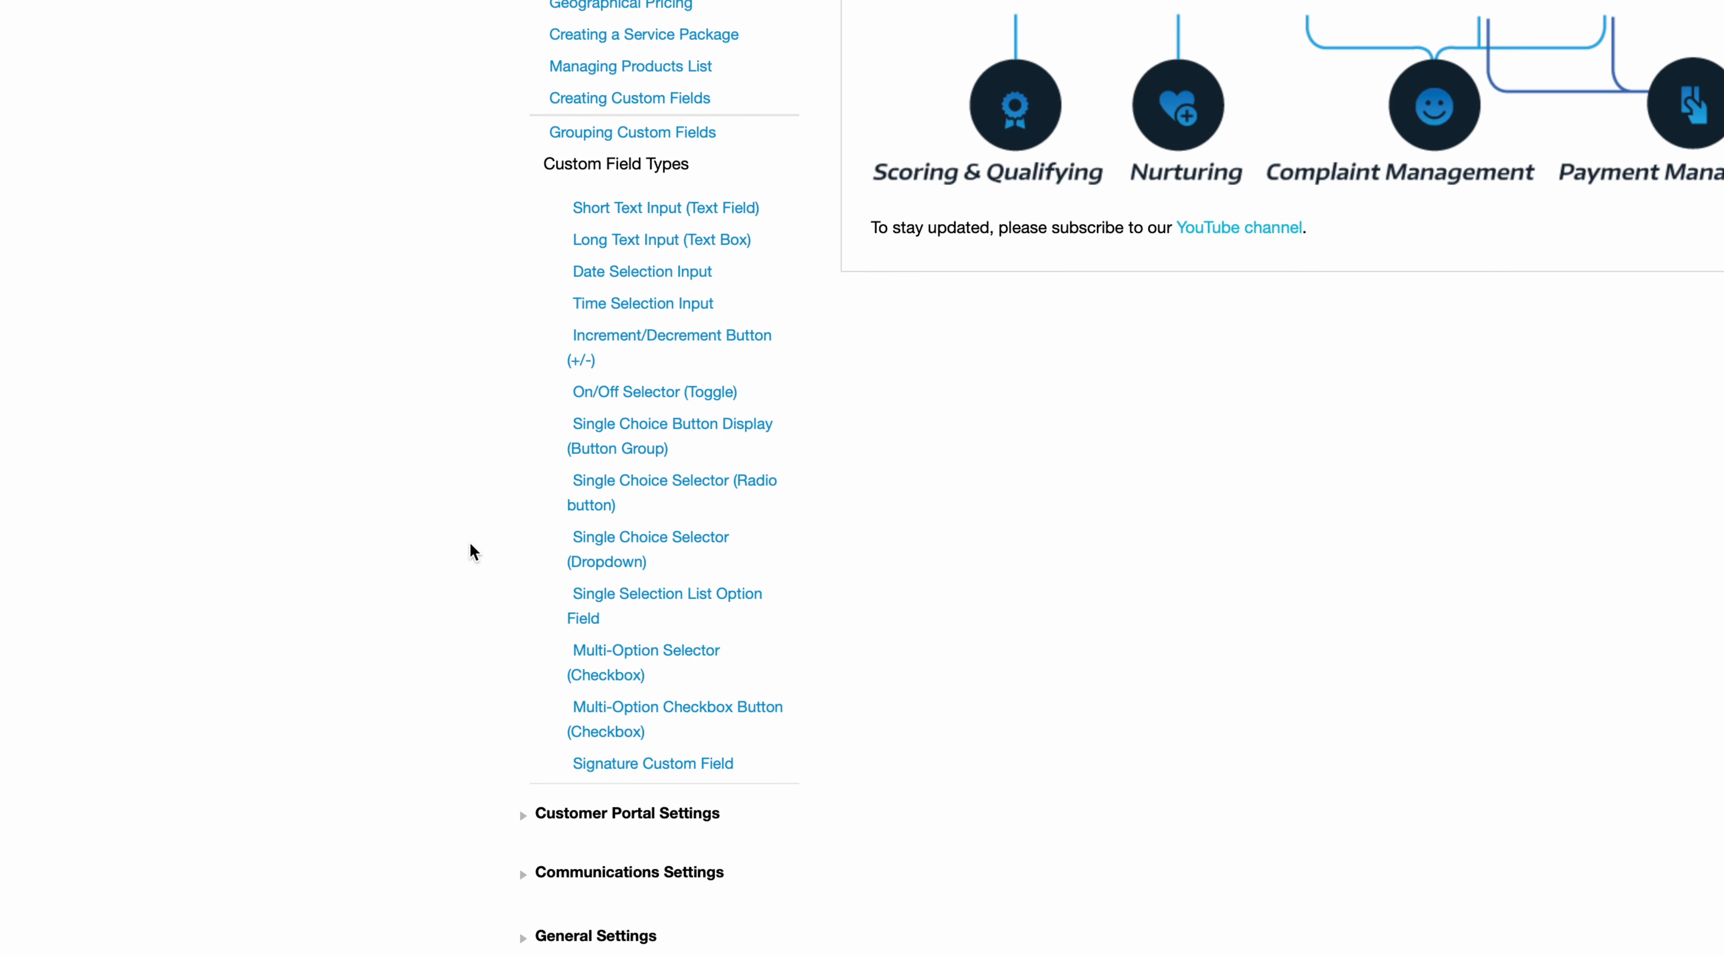
pyautogui.scroll(3, 467, 542)
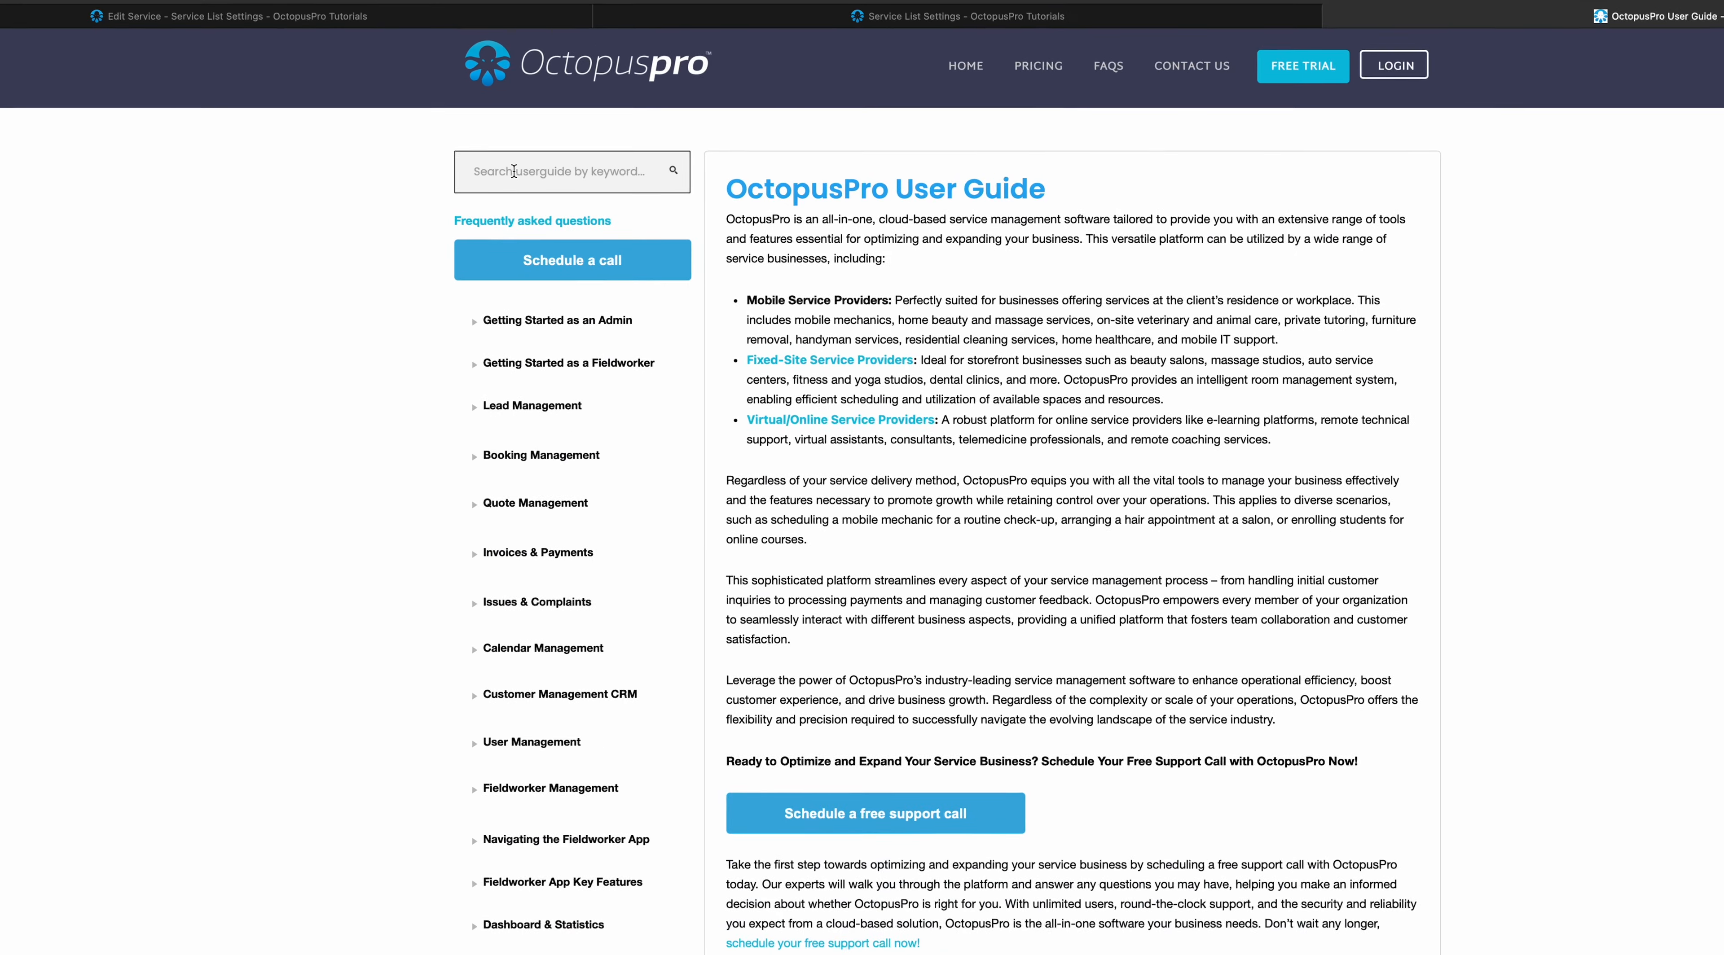
# - Search the user guide for "field types" and read through the Custom Fields Value Dependents article
pyautogui.write('field types')
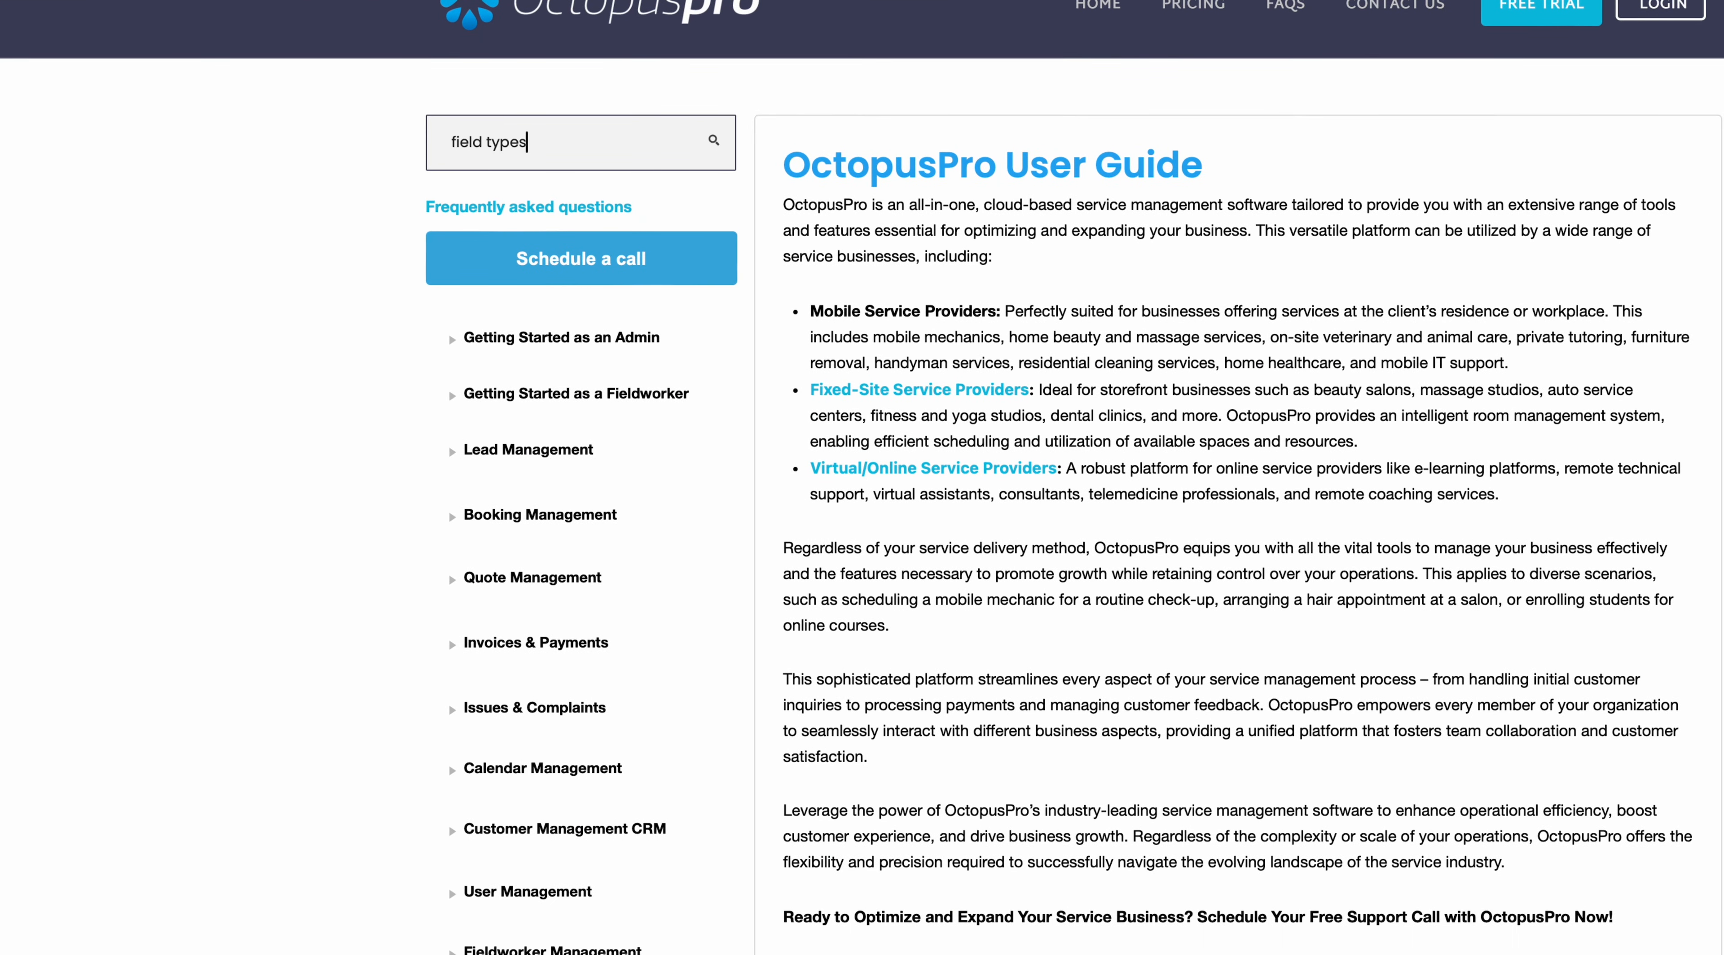
pyautogui.press('Return')
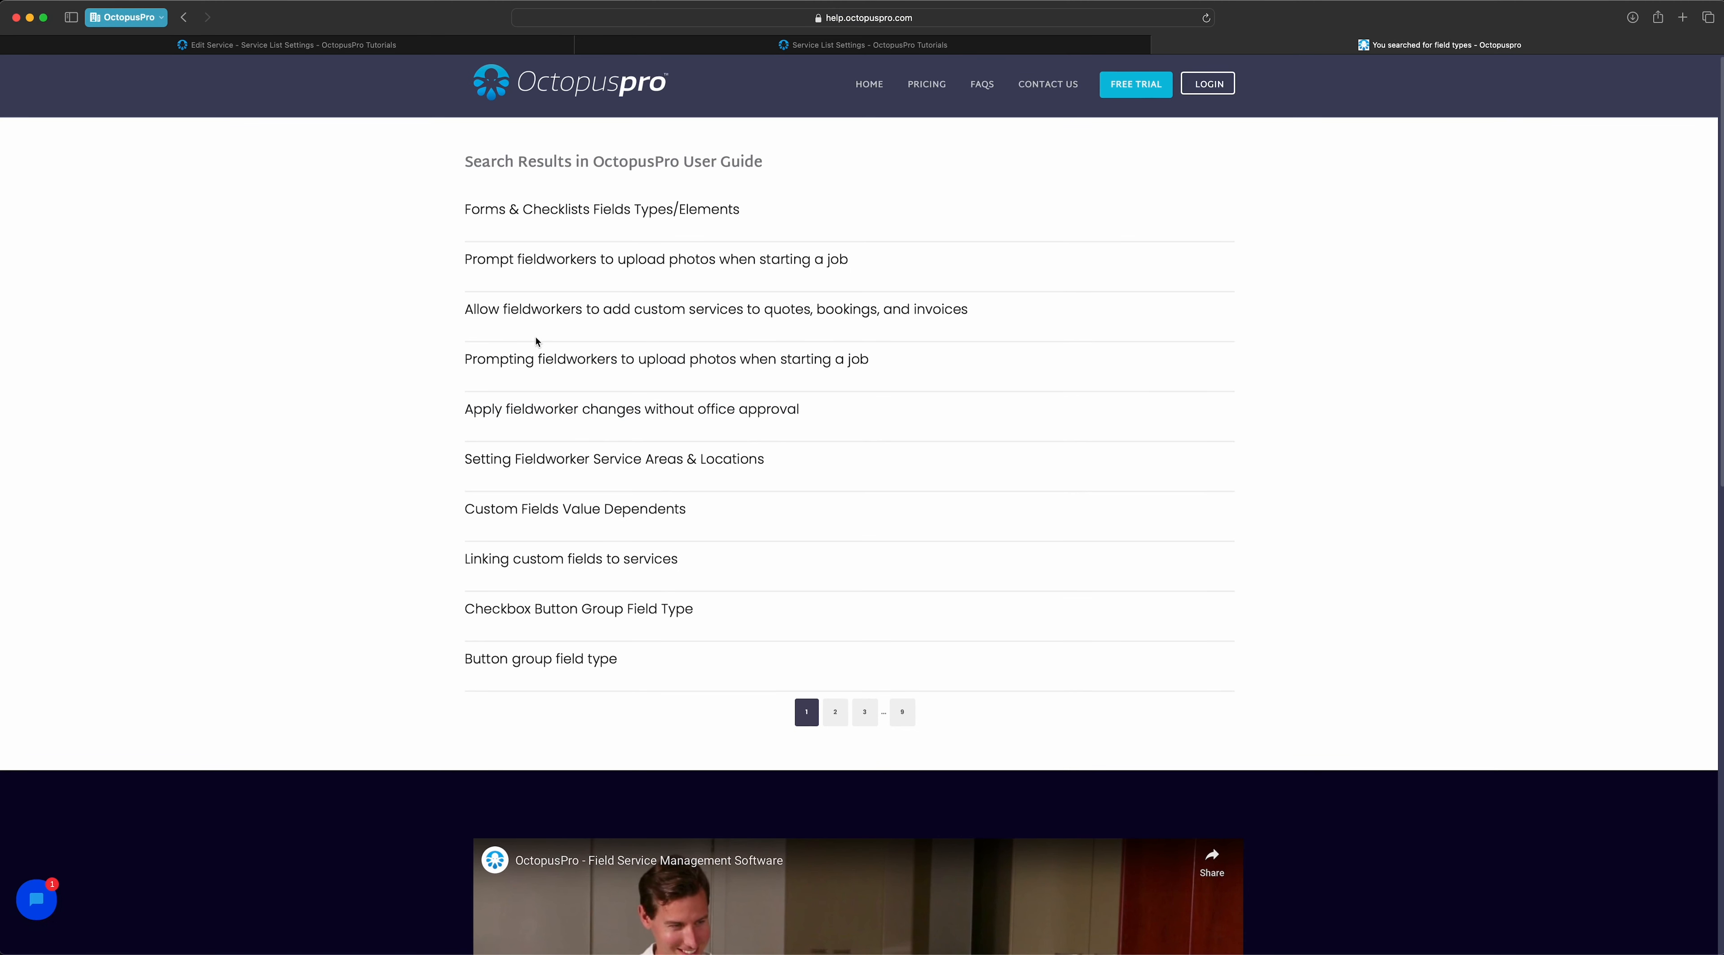
pyautogui.click(582, 509)
pyautogui.scroll(-2, 909, 480)
pyautogui.scroll(-10, 841, 512)
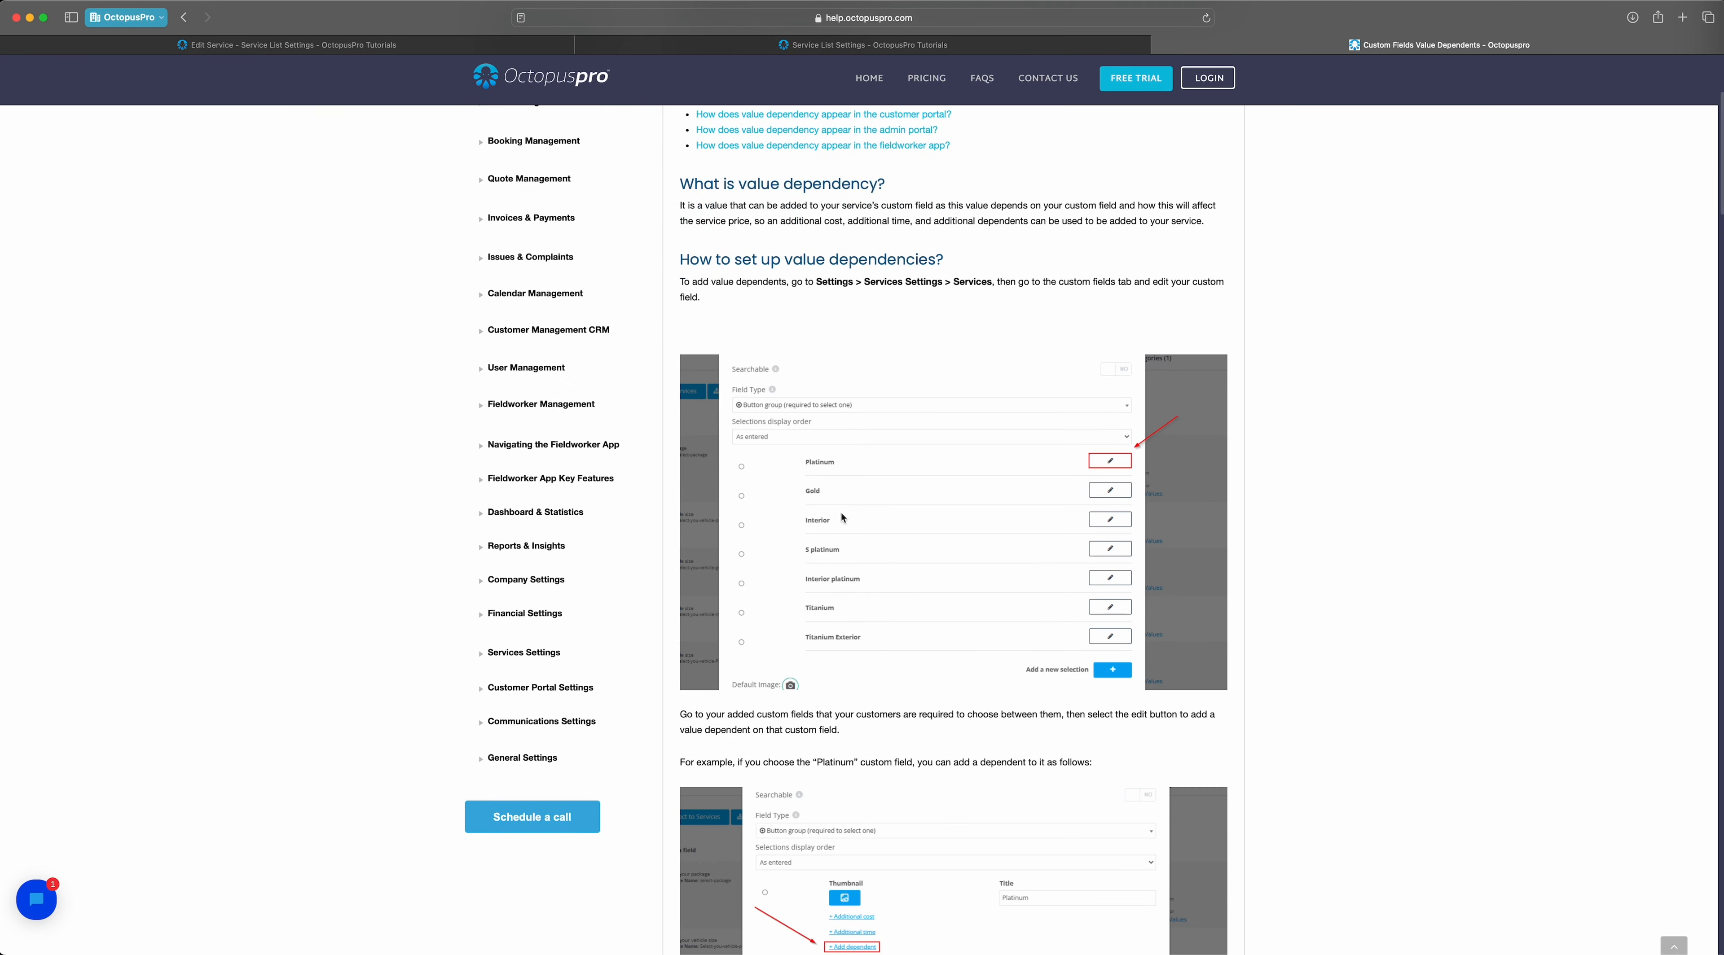
pyautogui.scroll(15, 801, 530)
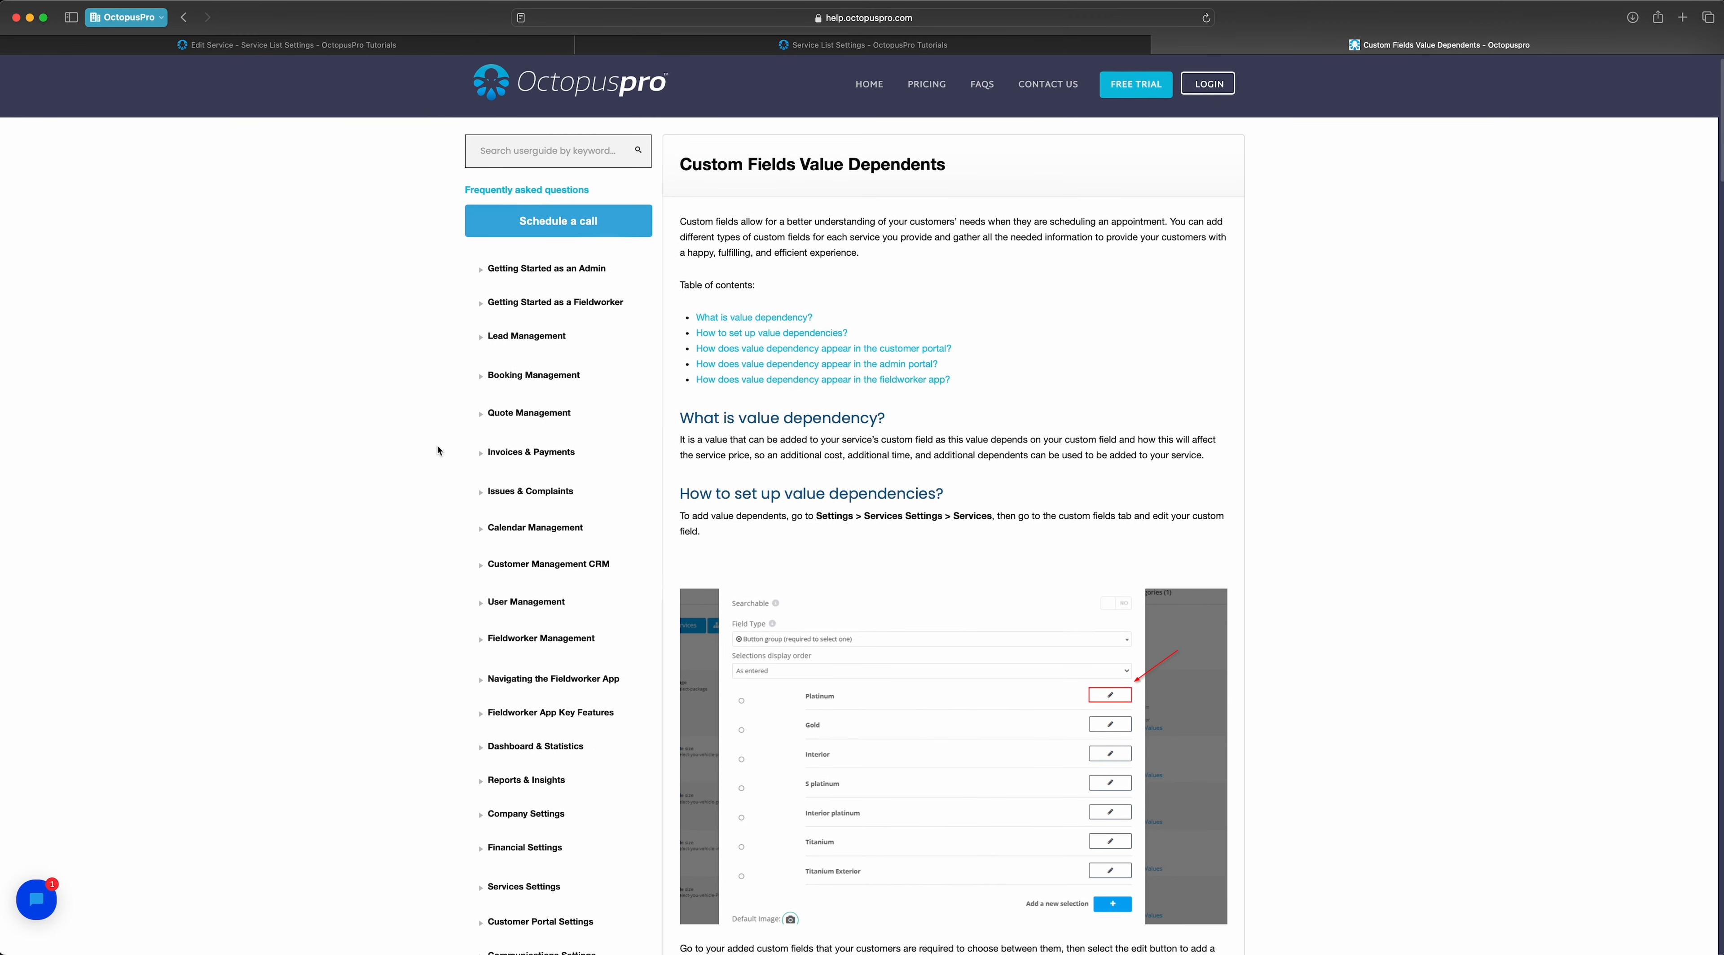
# - Open the Creating a New Service article from the guide's Services Settings topics and view its contents
pyautogui.scroll(-5, 527, 489)
pyautogui.click(524, 554)
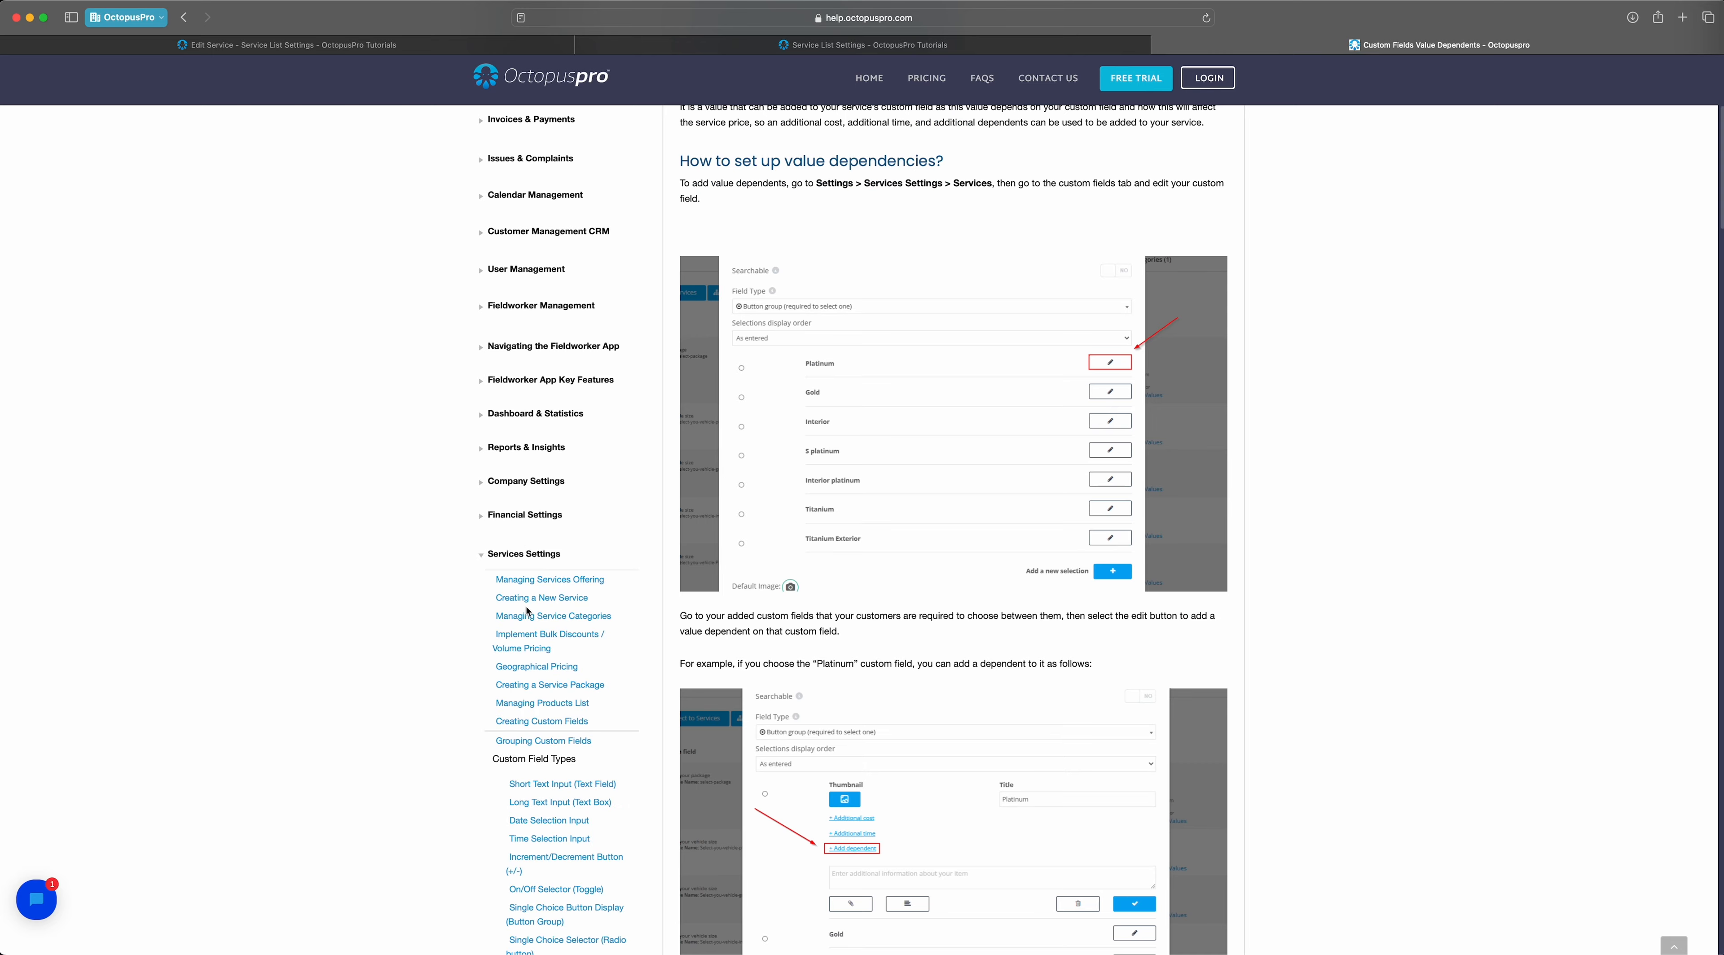
pyautogui.scroll(-2, 529, 509)
pyautogui.click(535, 499)
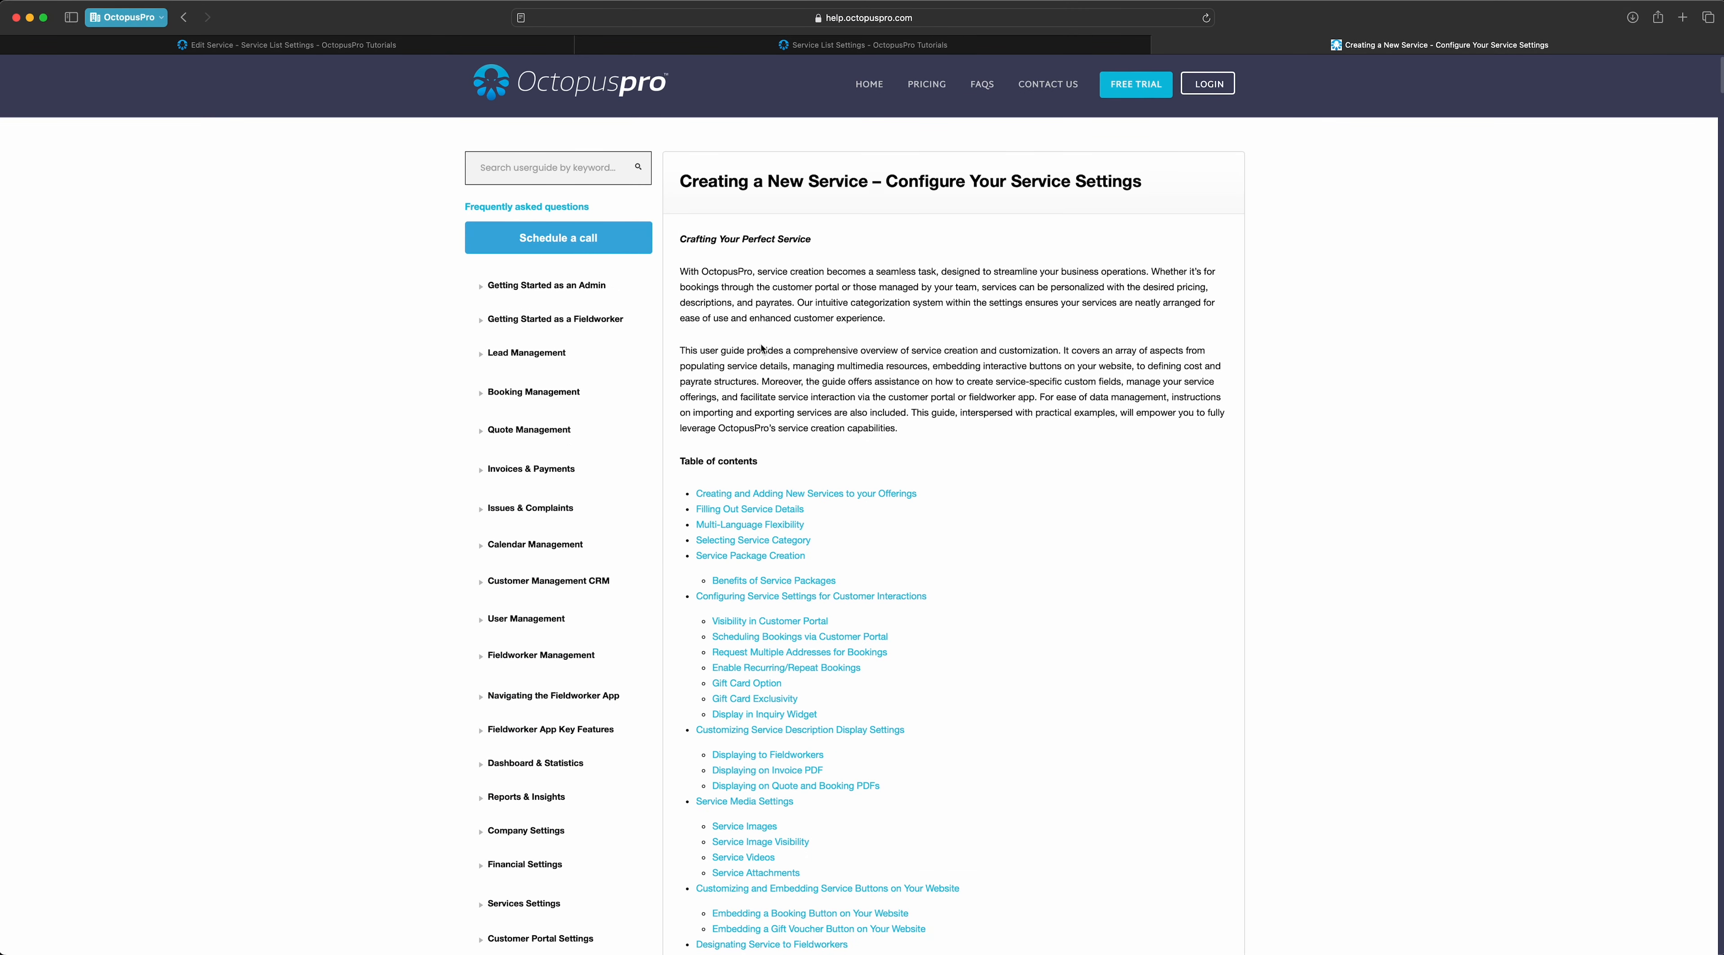
pyautogui.scroll(-5, 1303, 384)
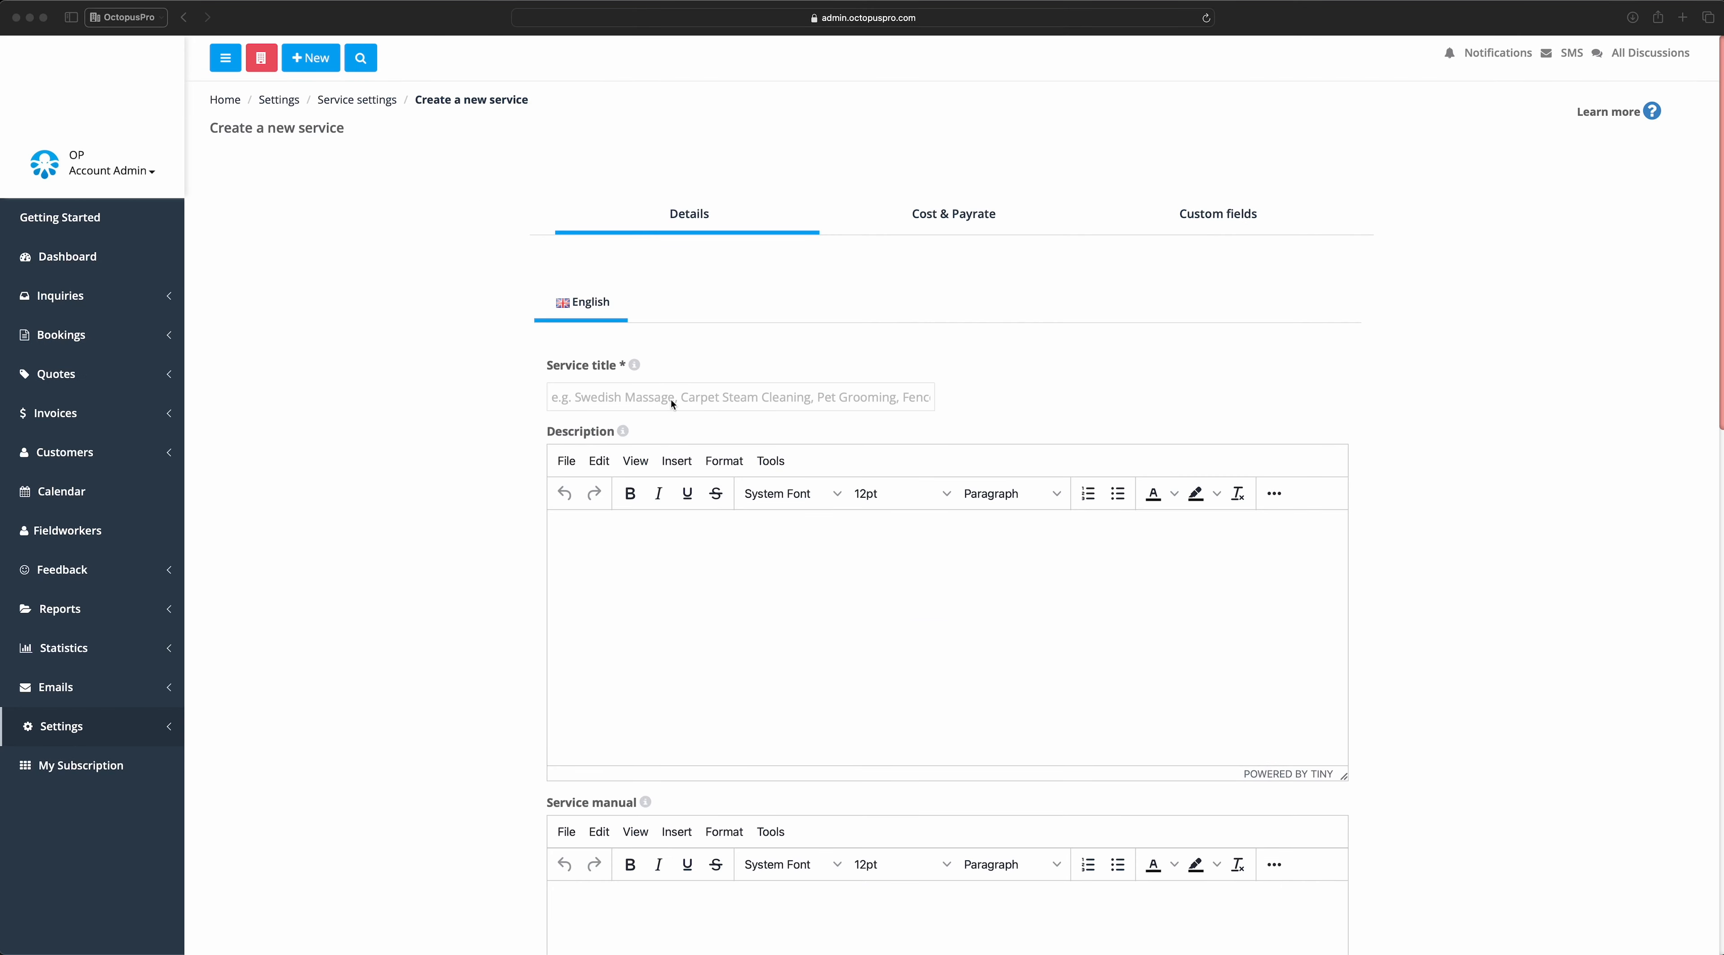
# - Title the new service "Leather Shoe Shine" and enter the description "Get your shoes shined by the best in the business!"
pyautogui.click(672, 403)
pyautogui.click(649, 397)
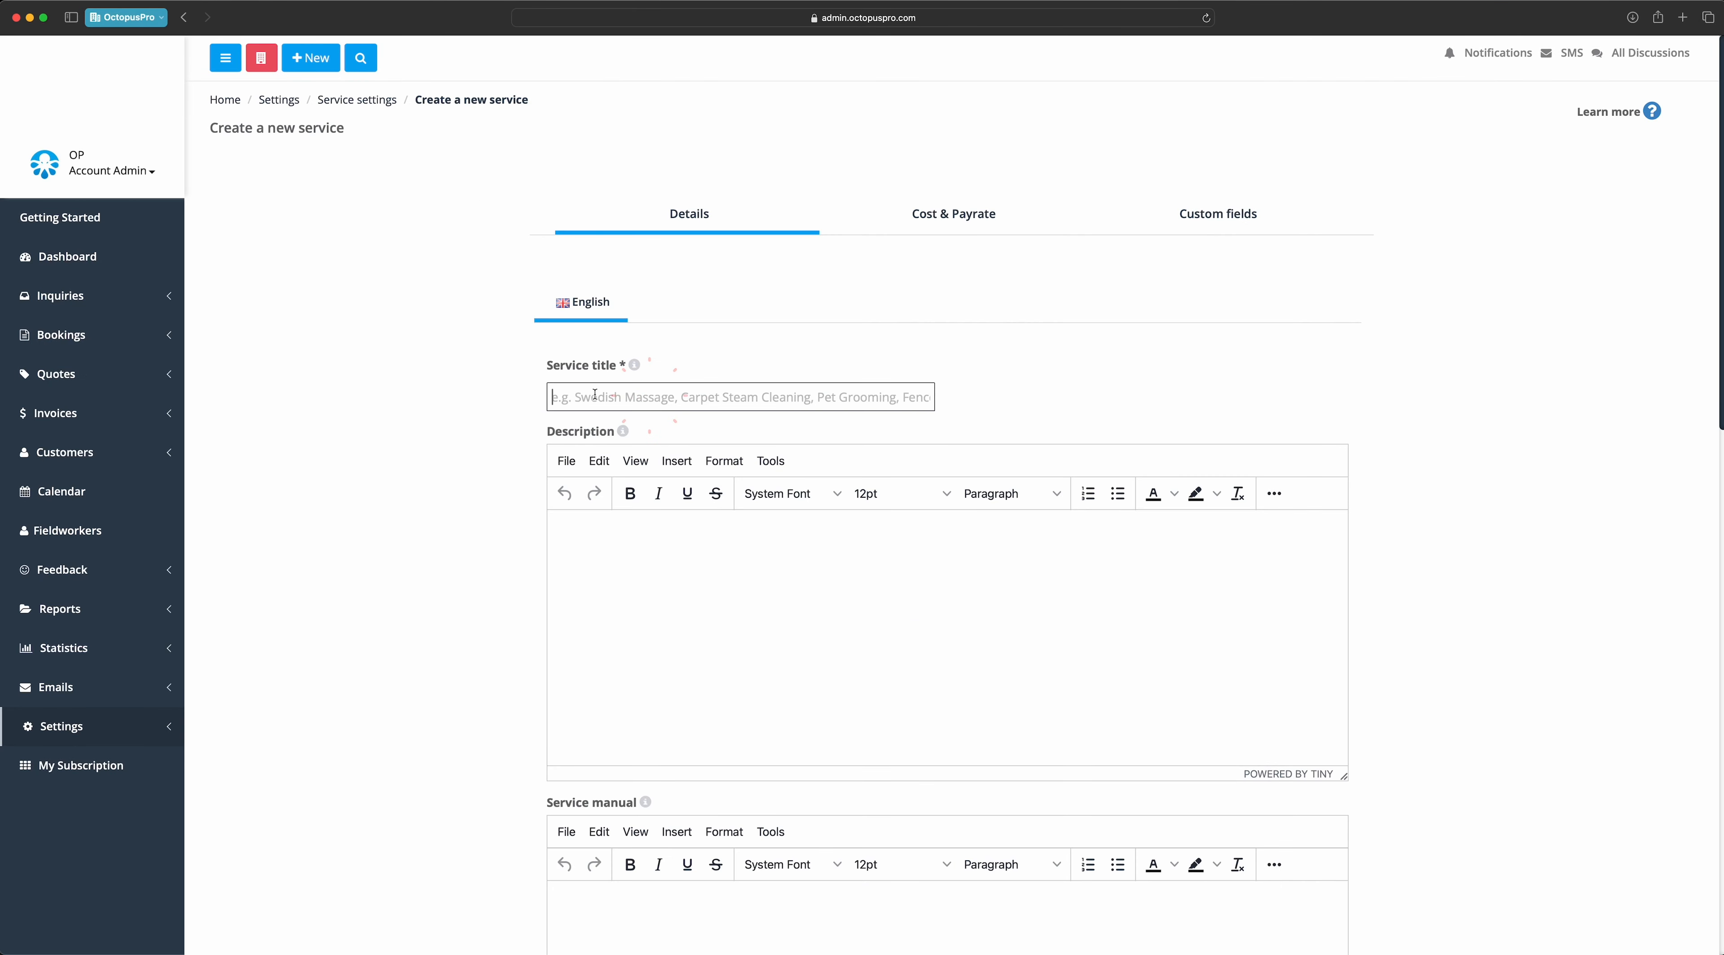
pyautogui.write('Leather Shoe Shine')
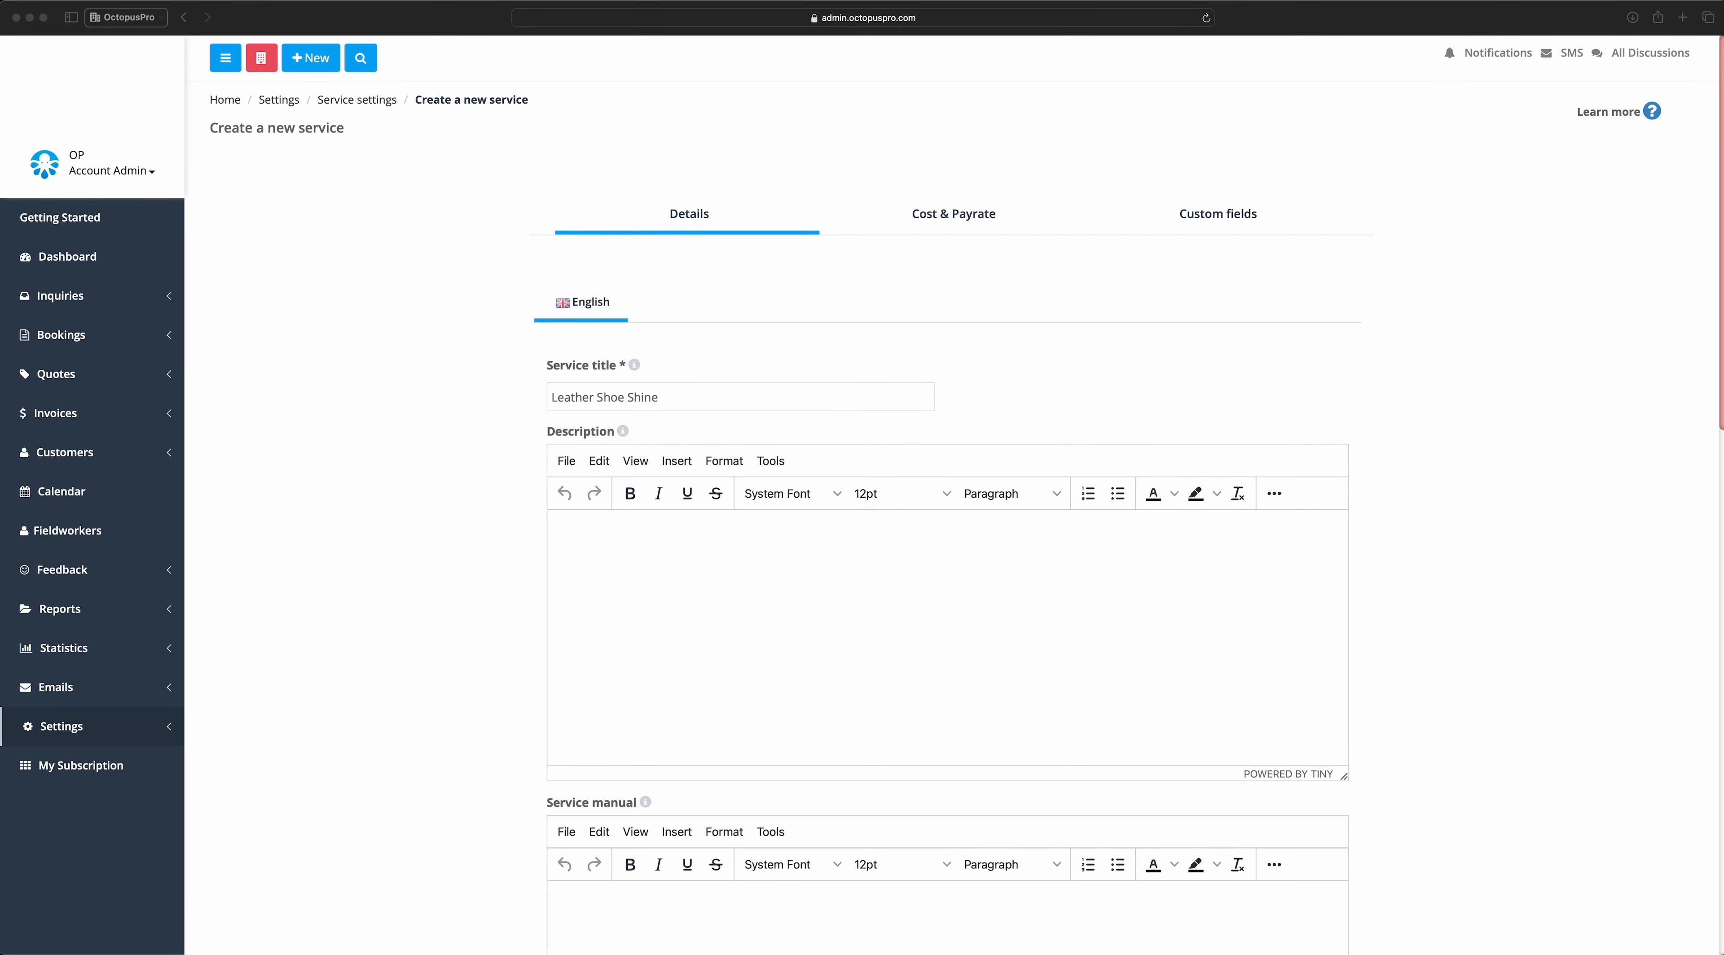
pyautogui.click(553, 520)
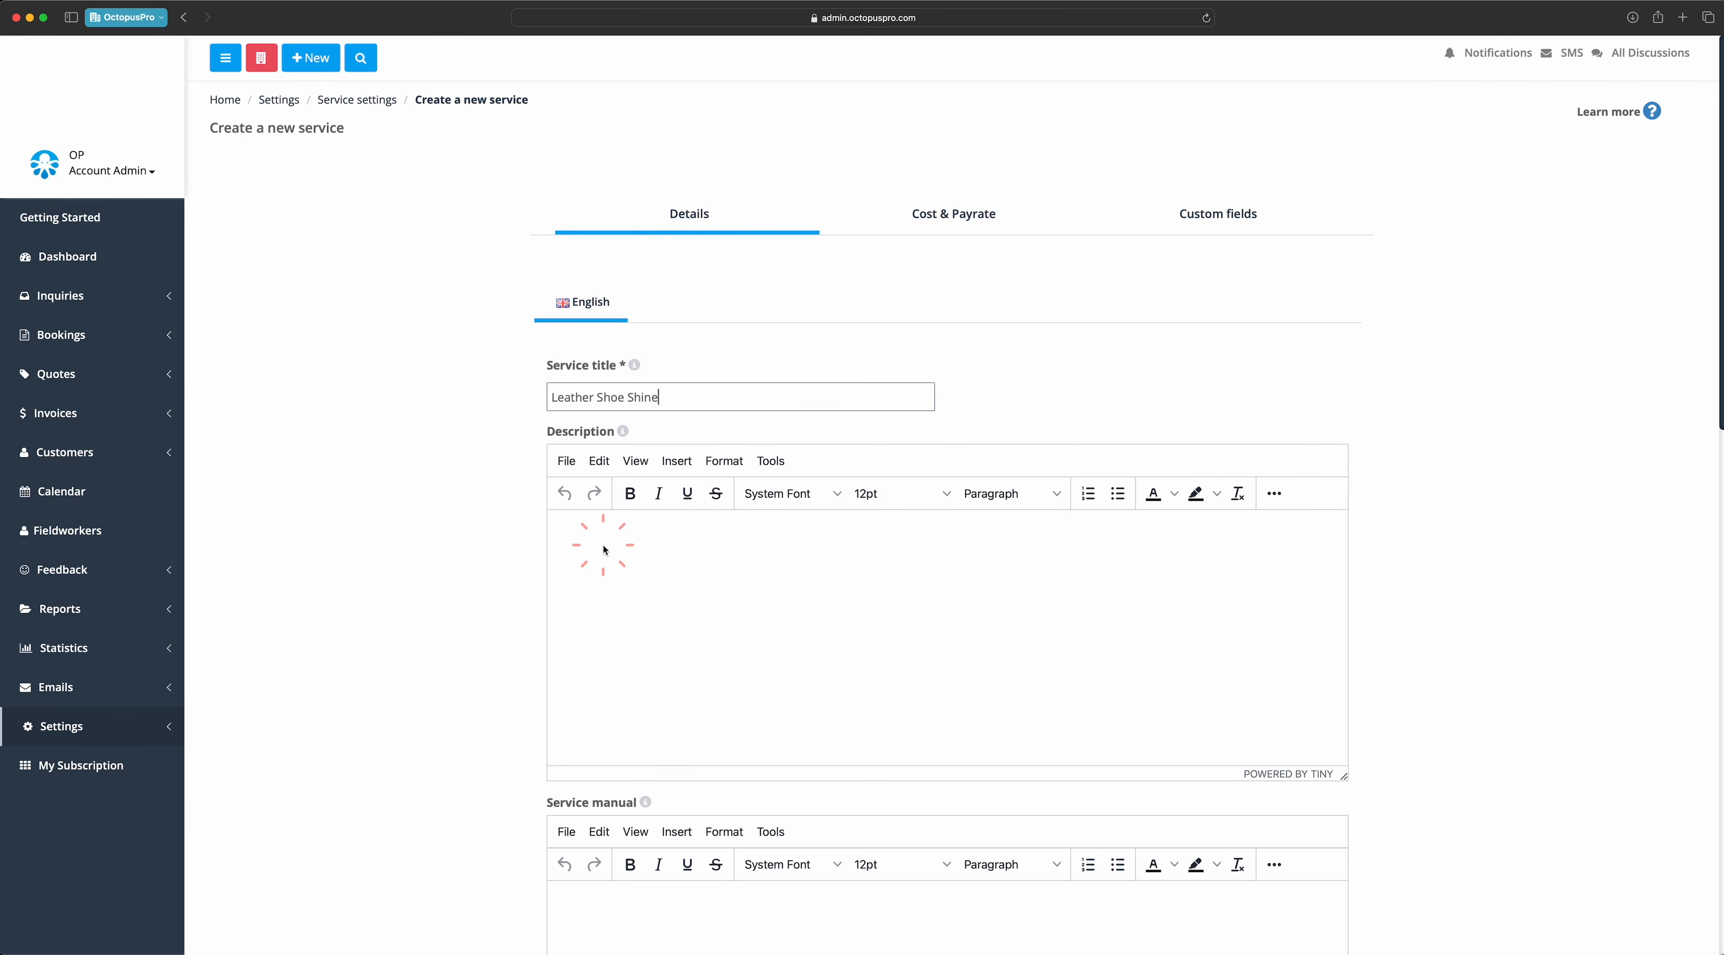
pyautogui.write('Get your shoes shined by the best in the business!')
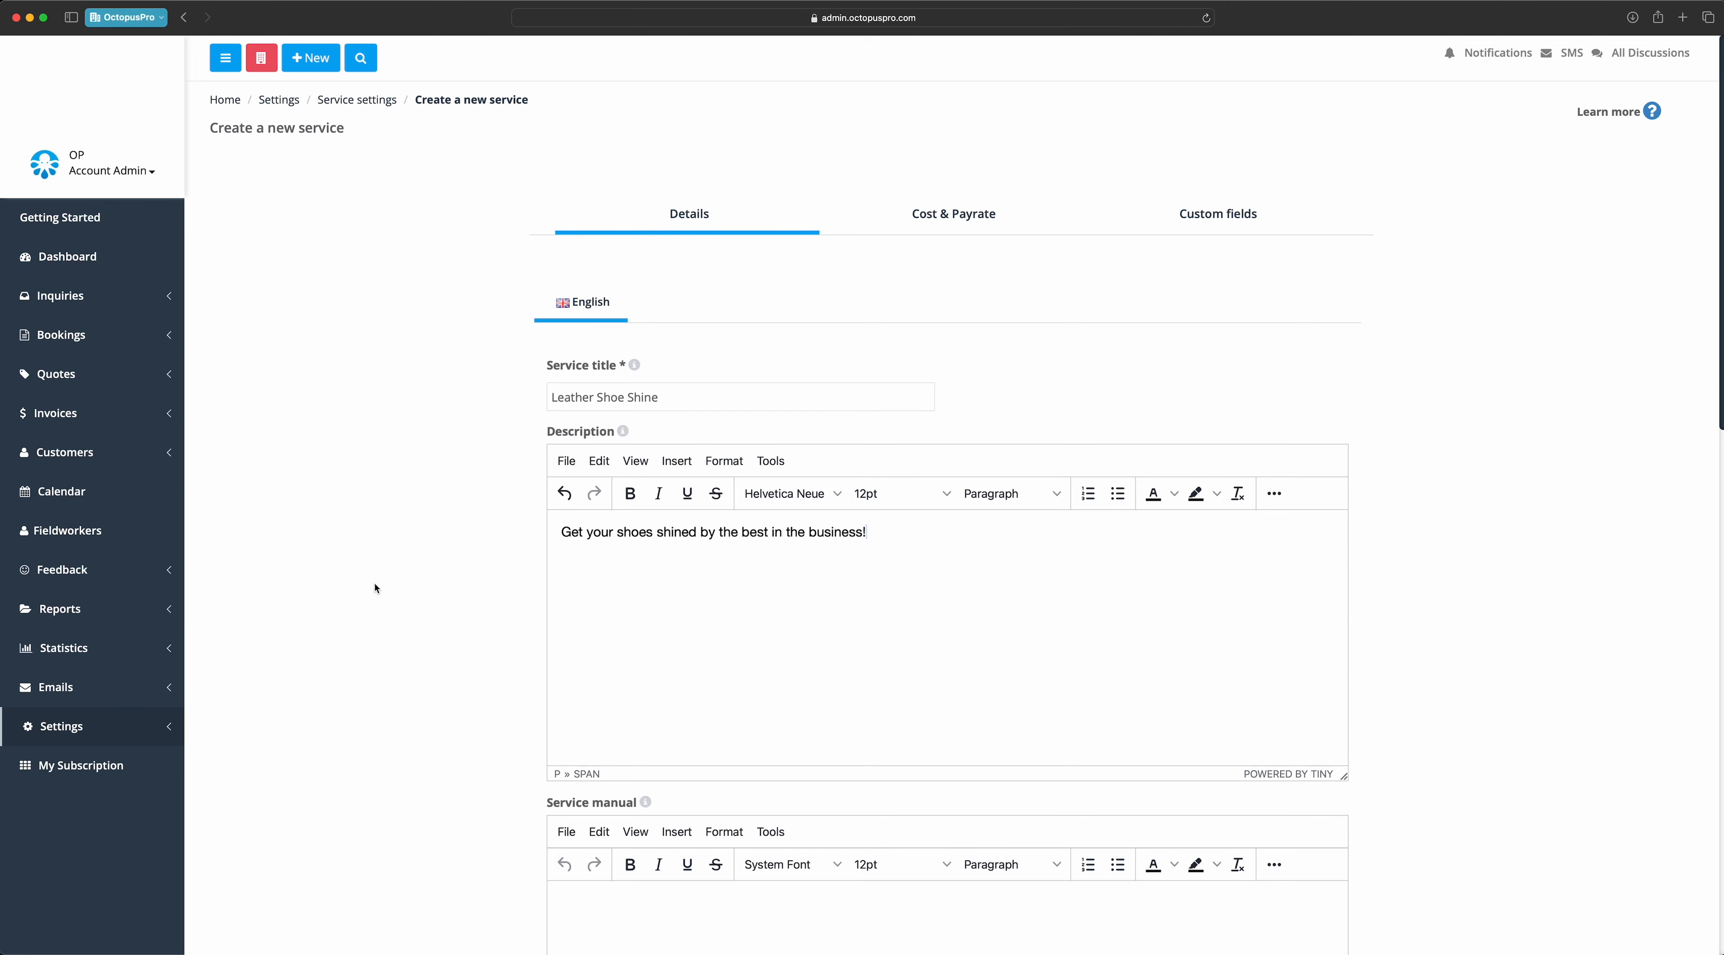
# - Enter "Ensure that all equipment is sanitised prior to the commencement of the service." as the service manual
pyautogui.scroll(-5, 375, 586)
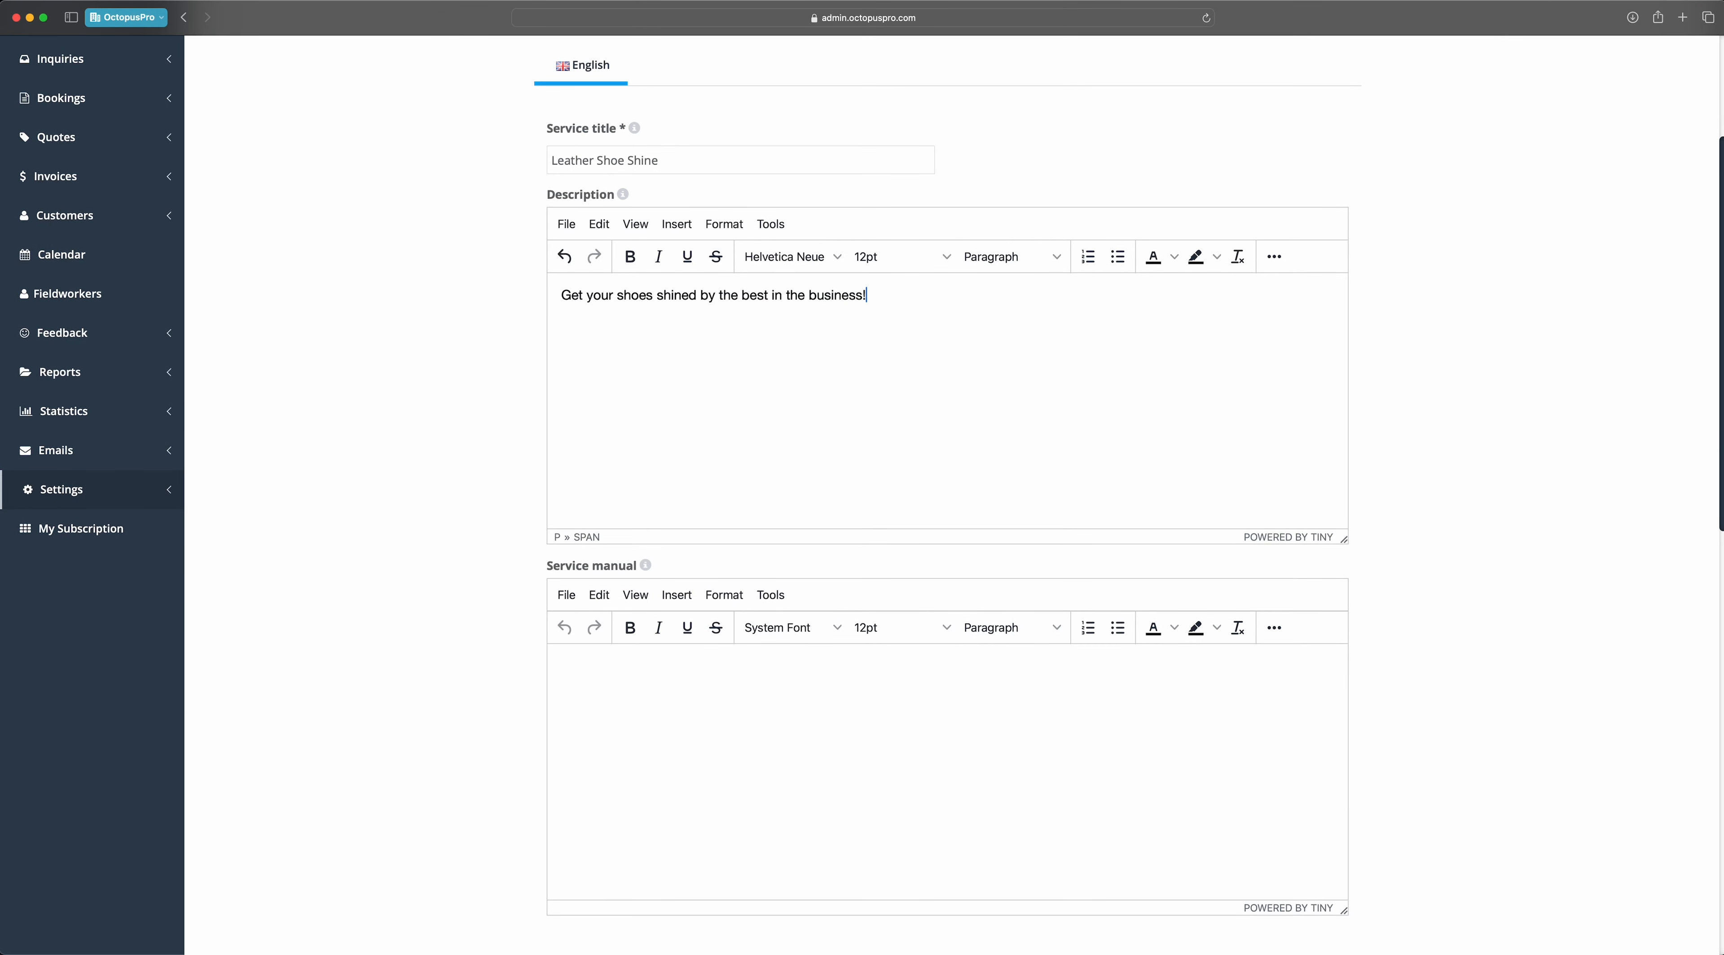
pyautogui.press('super+Tab')
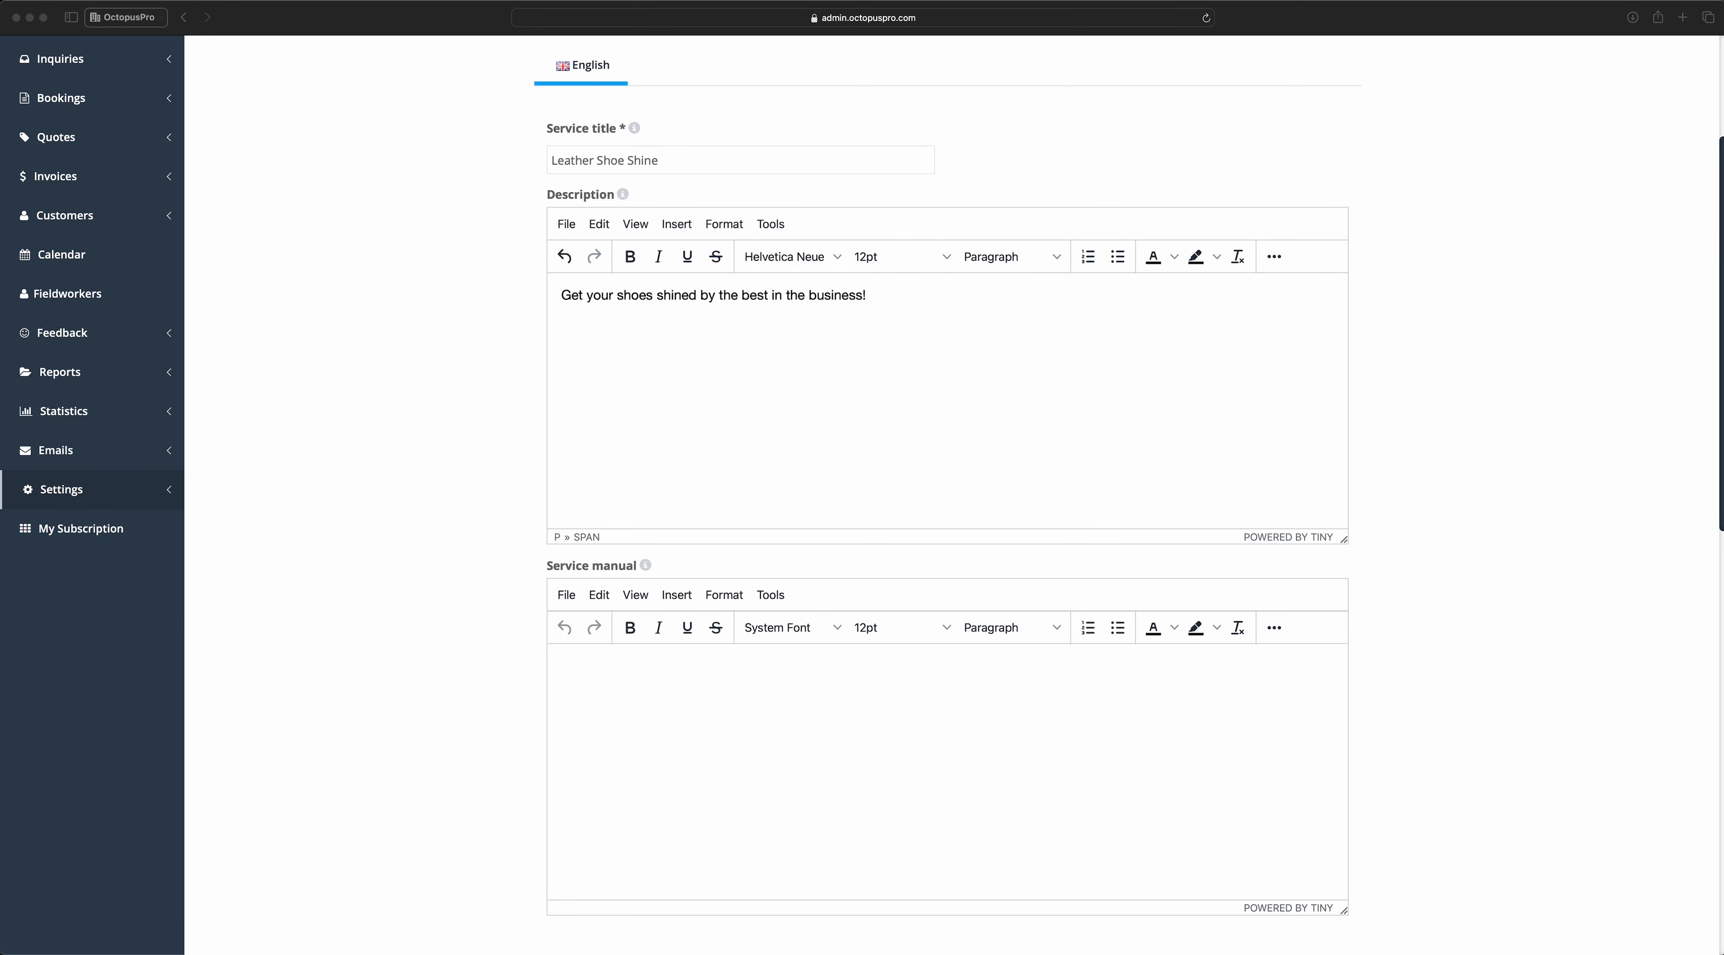
pyautogui.click(554, 694)
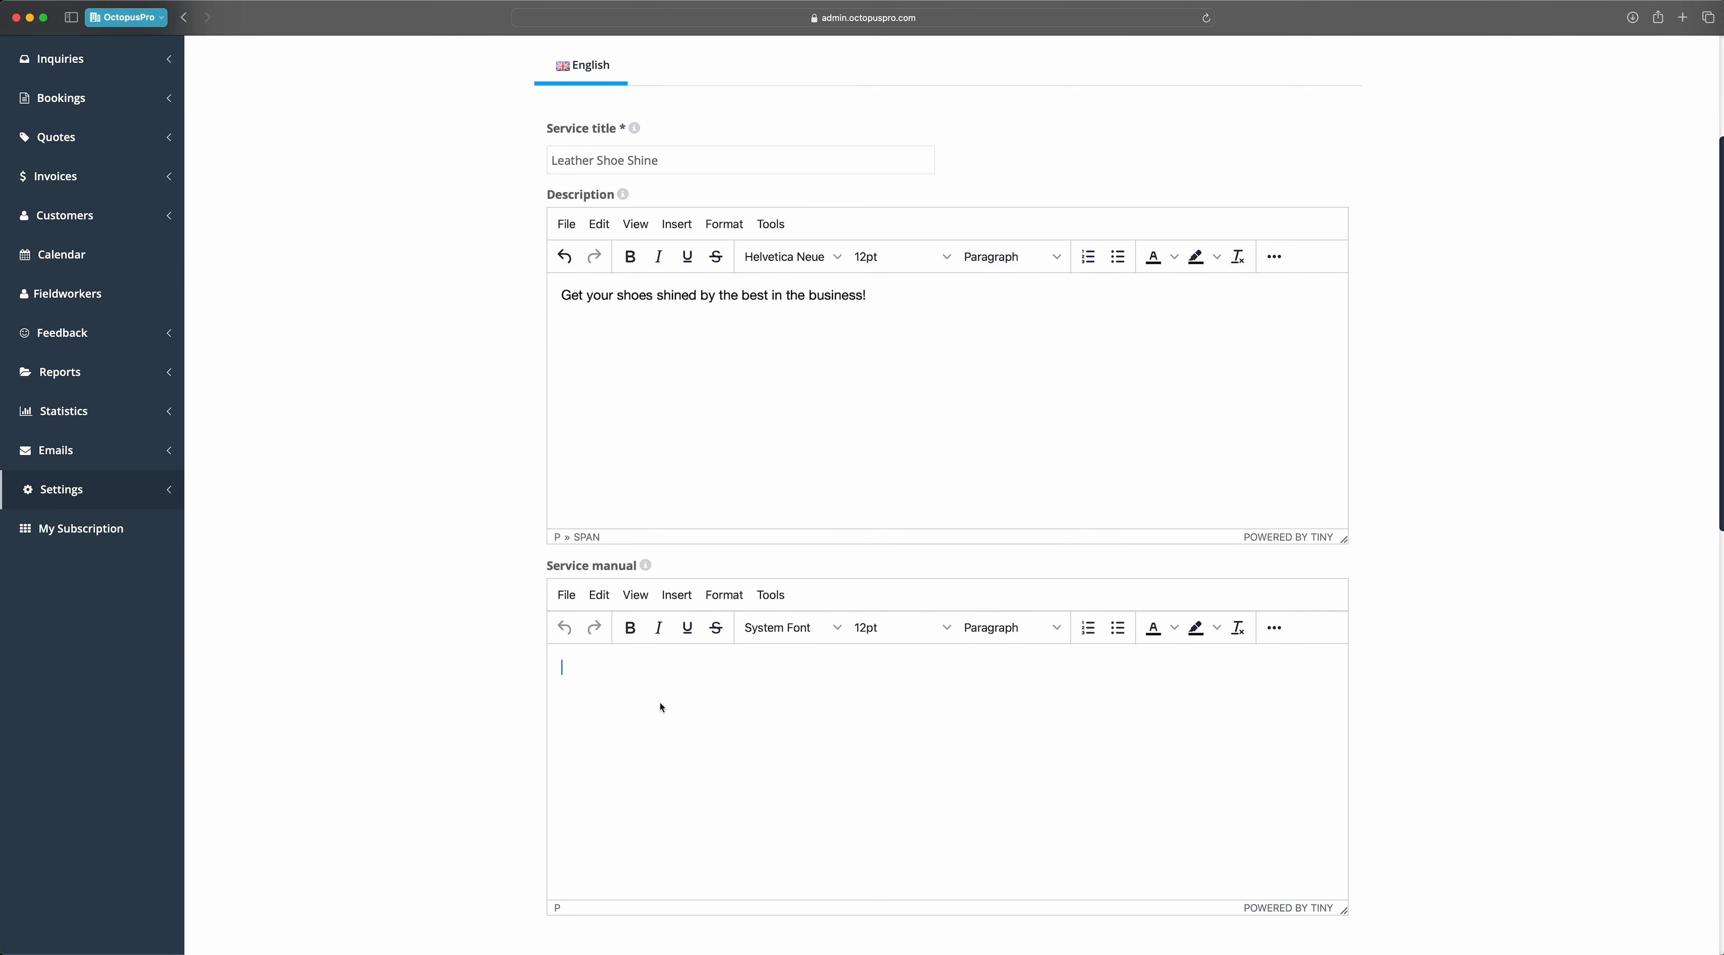
pyautogui.write('Ensure that all equipment is sanitised prior to the commencement of the service.')
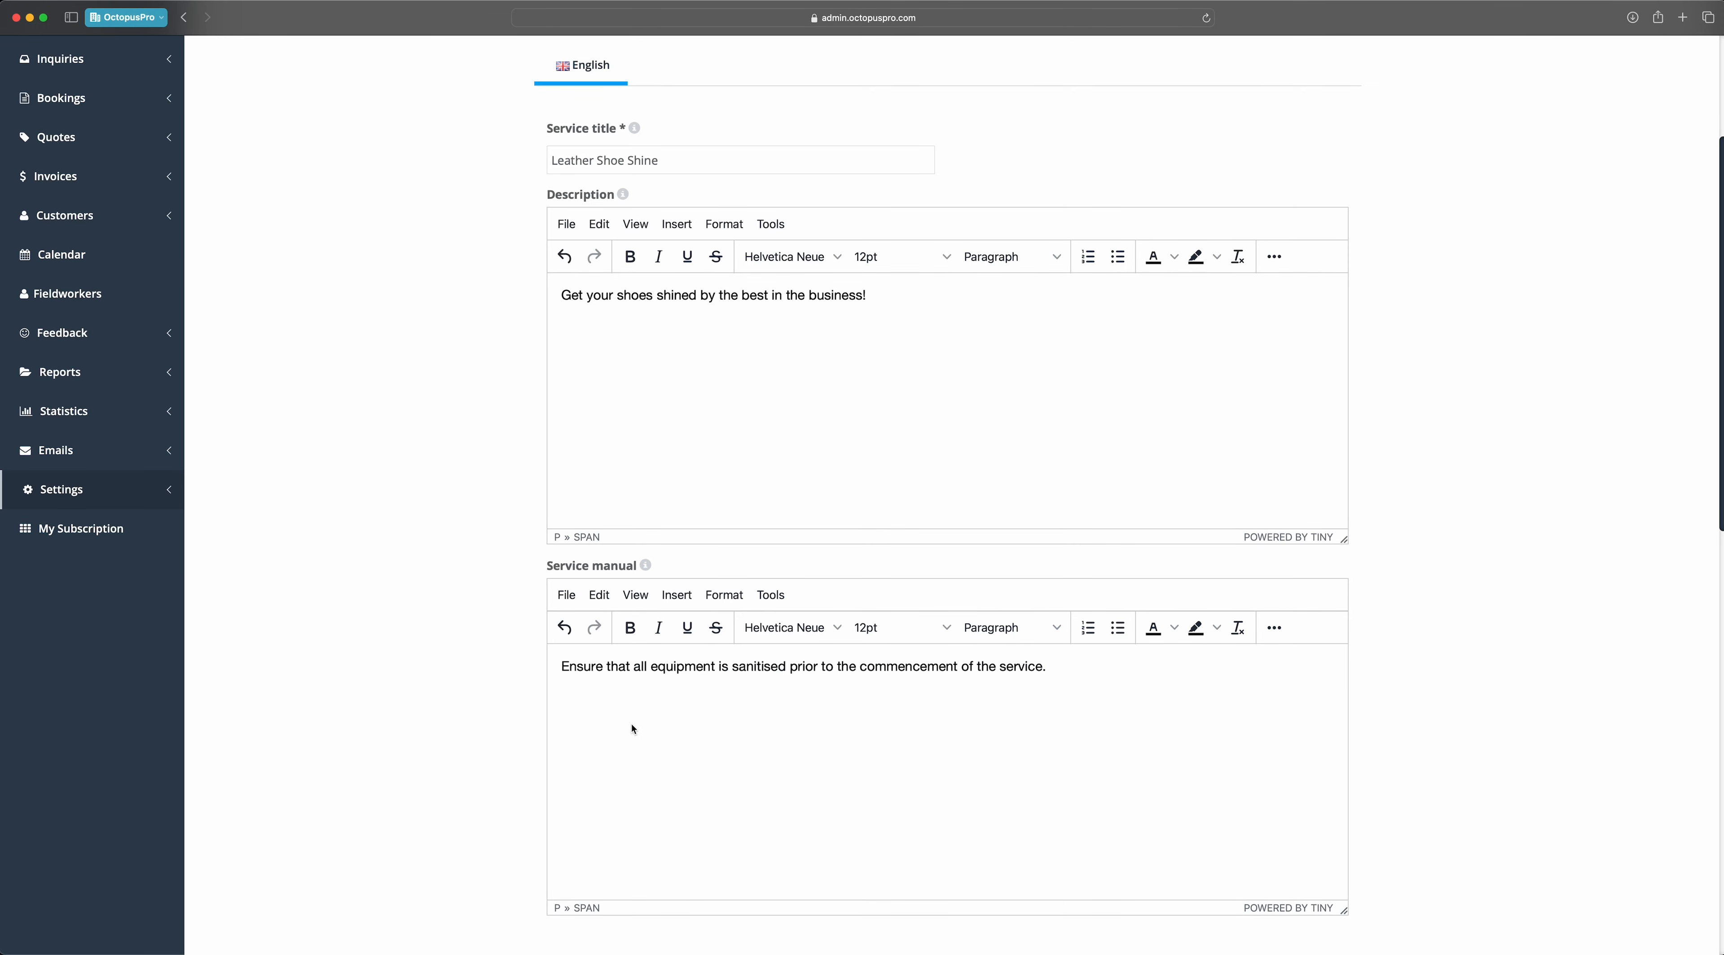
# - Review the service's category, display and media options, and read the help information about creating a package
pyautogui.scroll(-2, 500, 756)
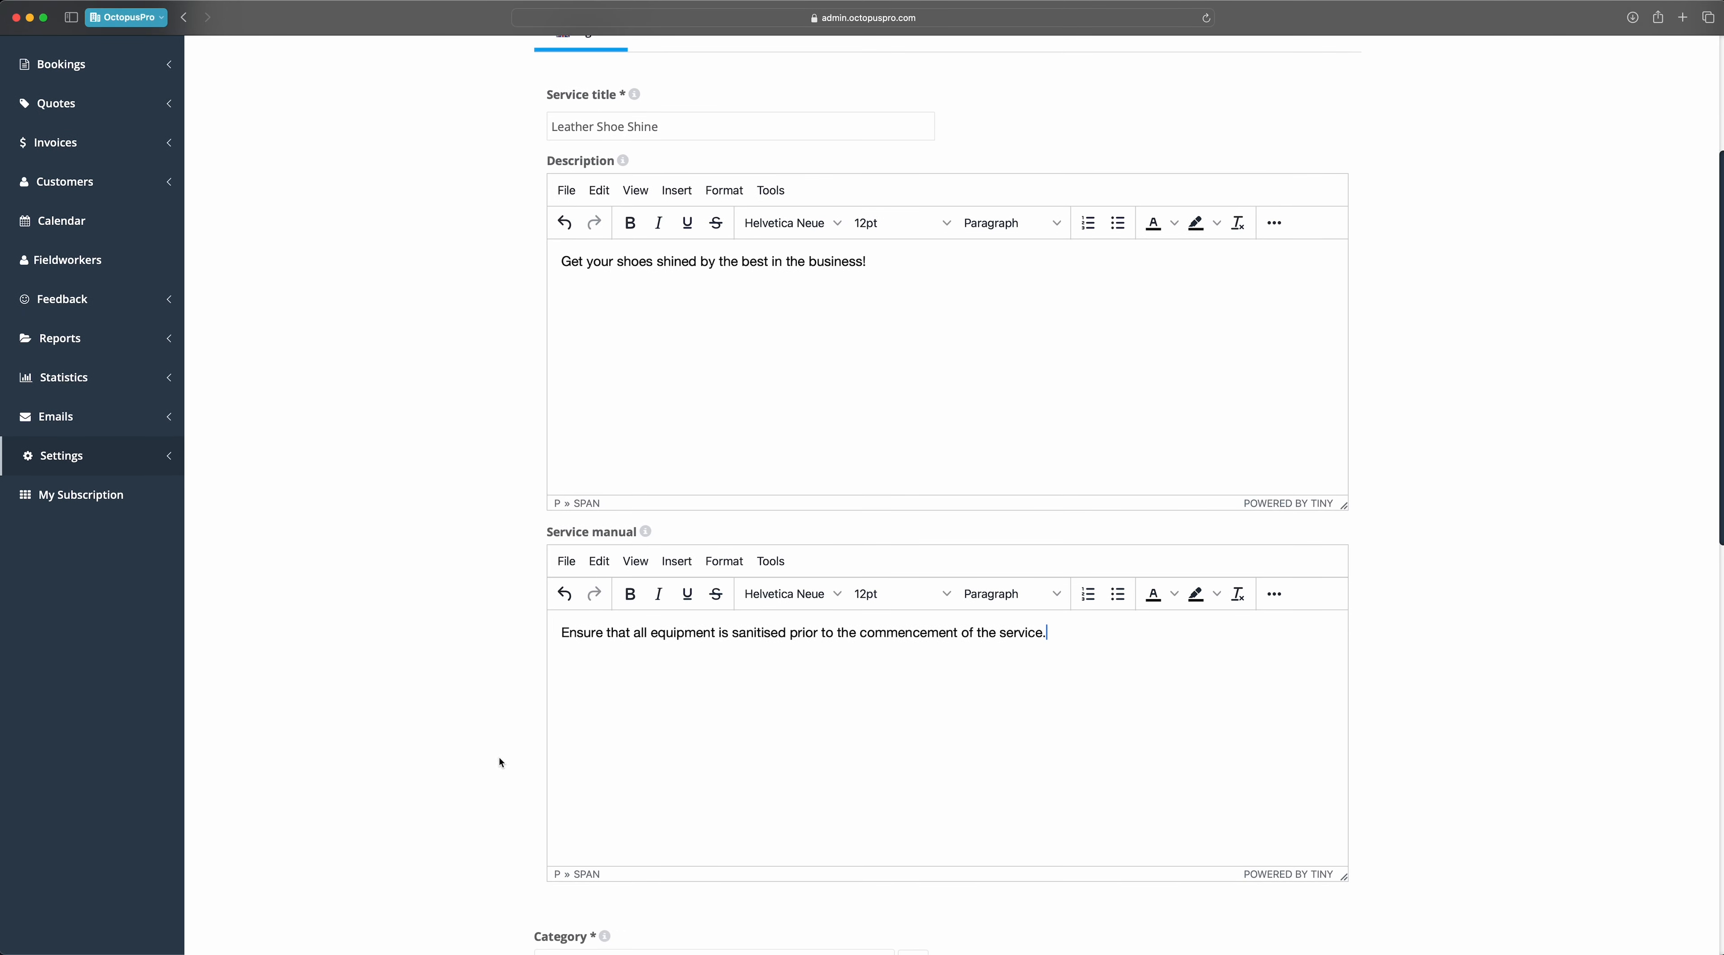
pyautogui.scroll(-3, 499, 761)
pyautogui.scroll(-3, 468, 763)
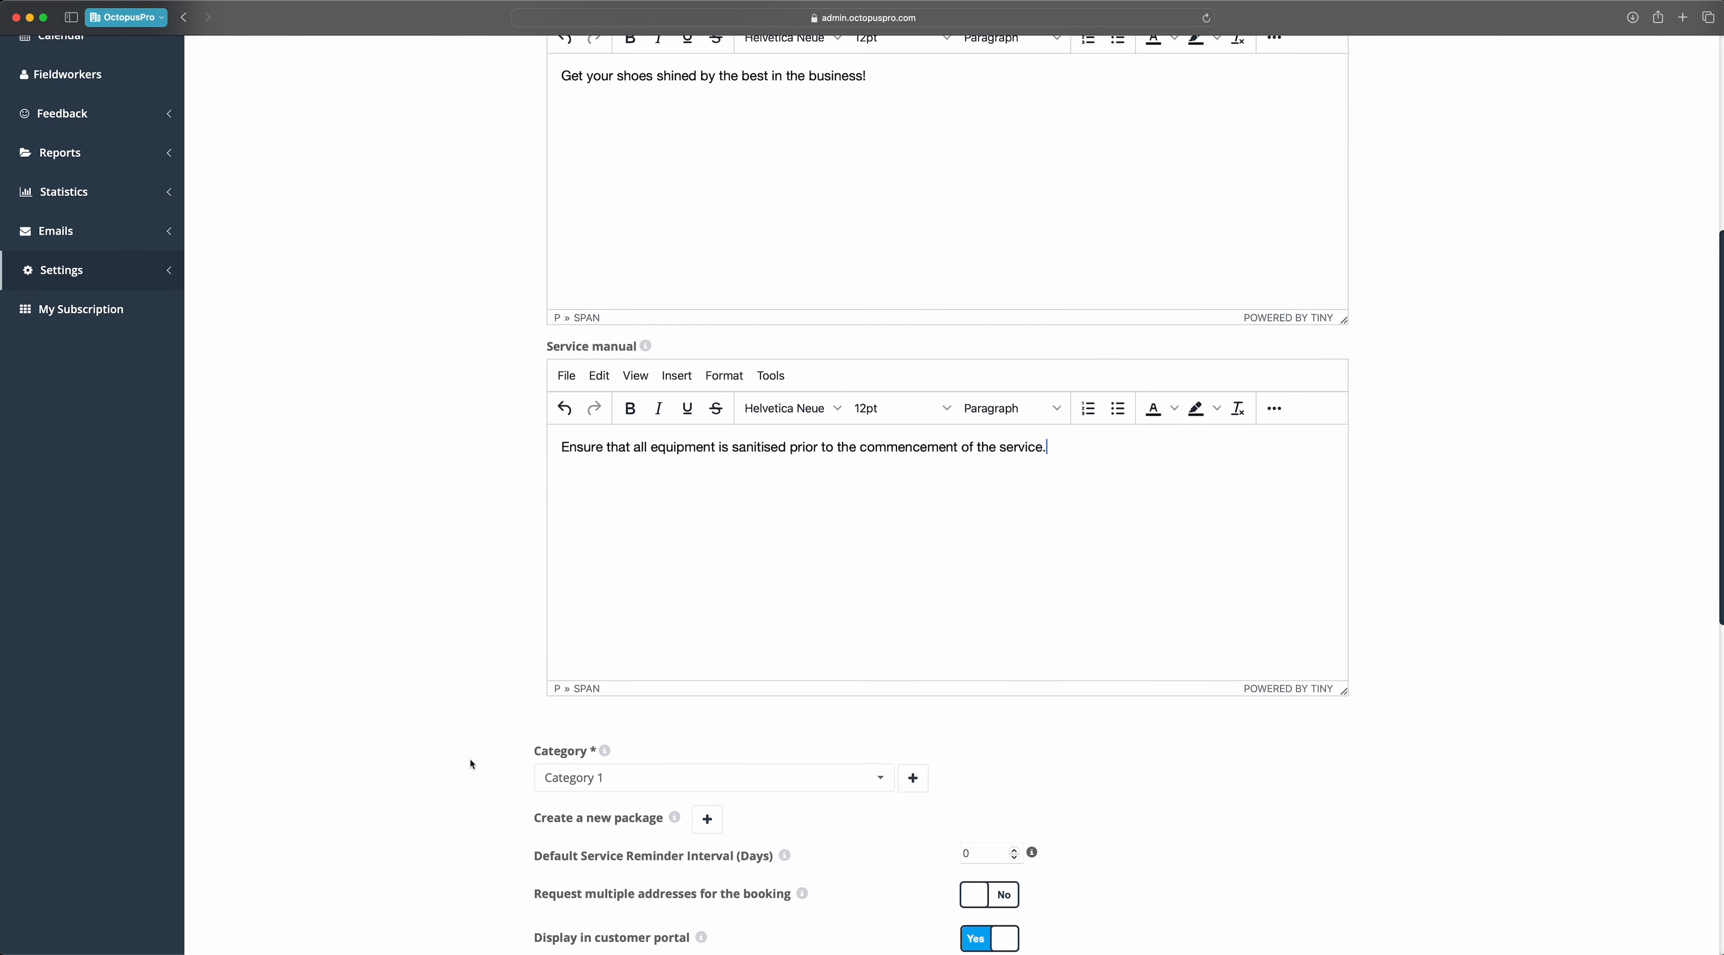
pyautogui.scroll(-2, 475, 768)
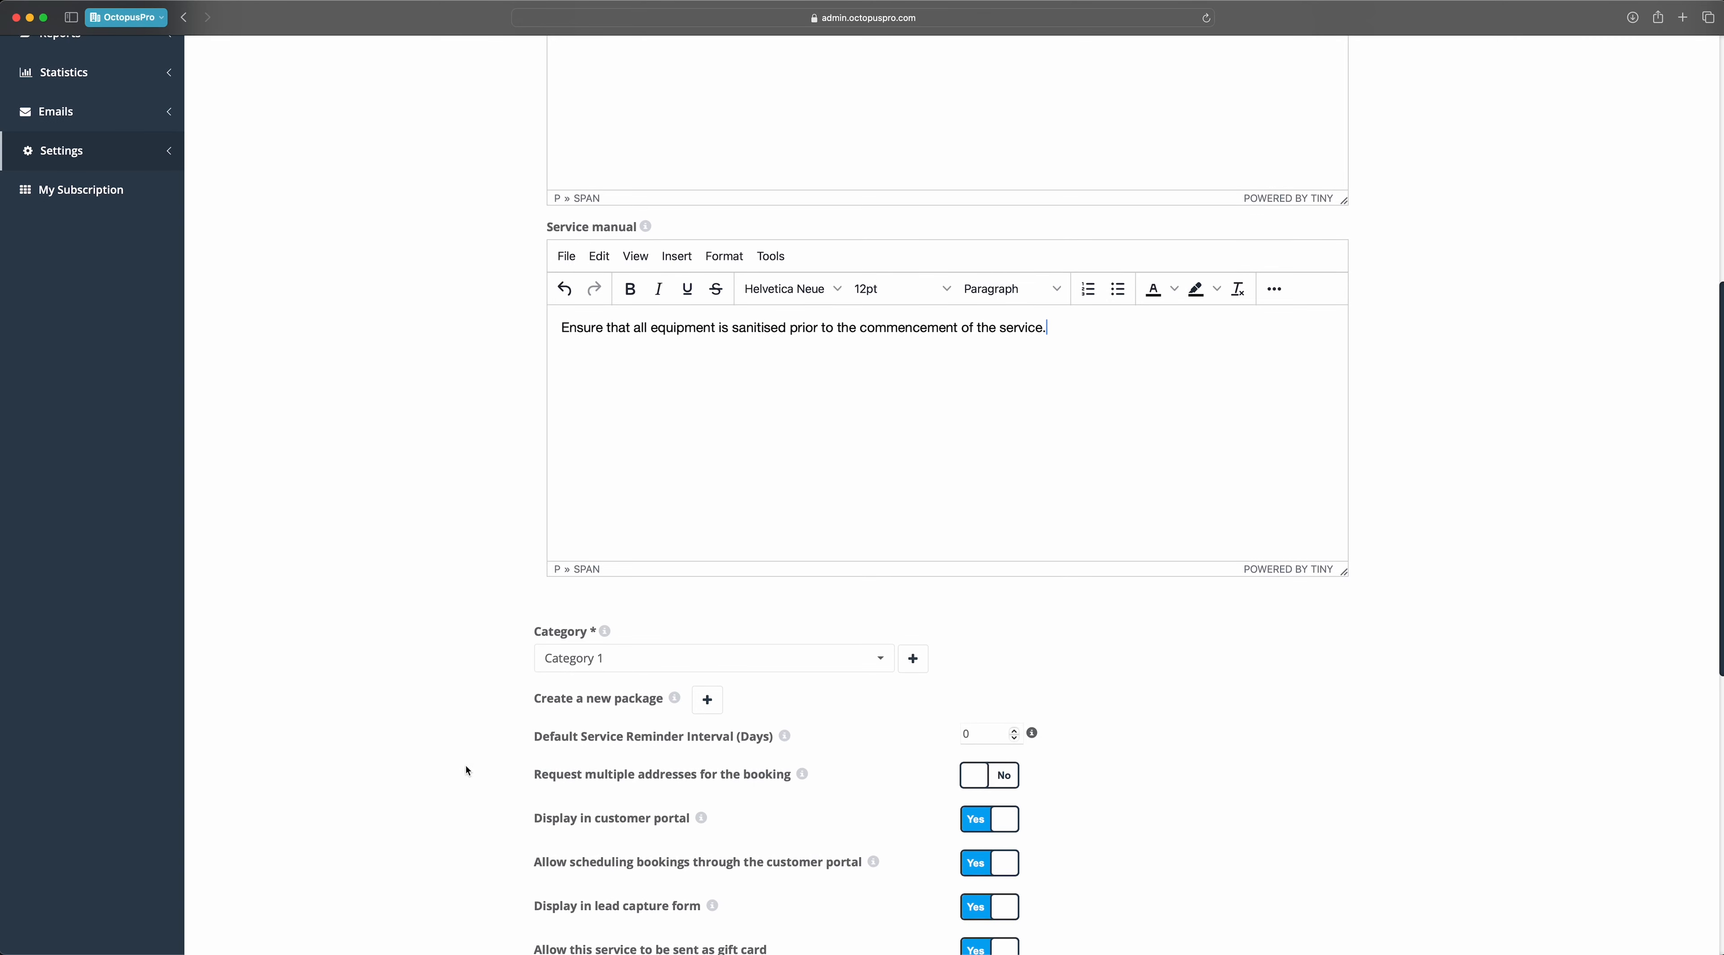
pyautogui.scroll(-5, 466, 771)
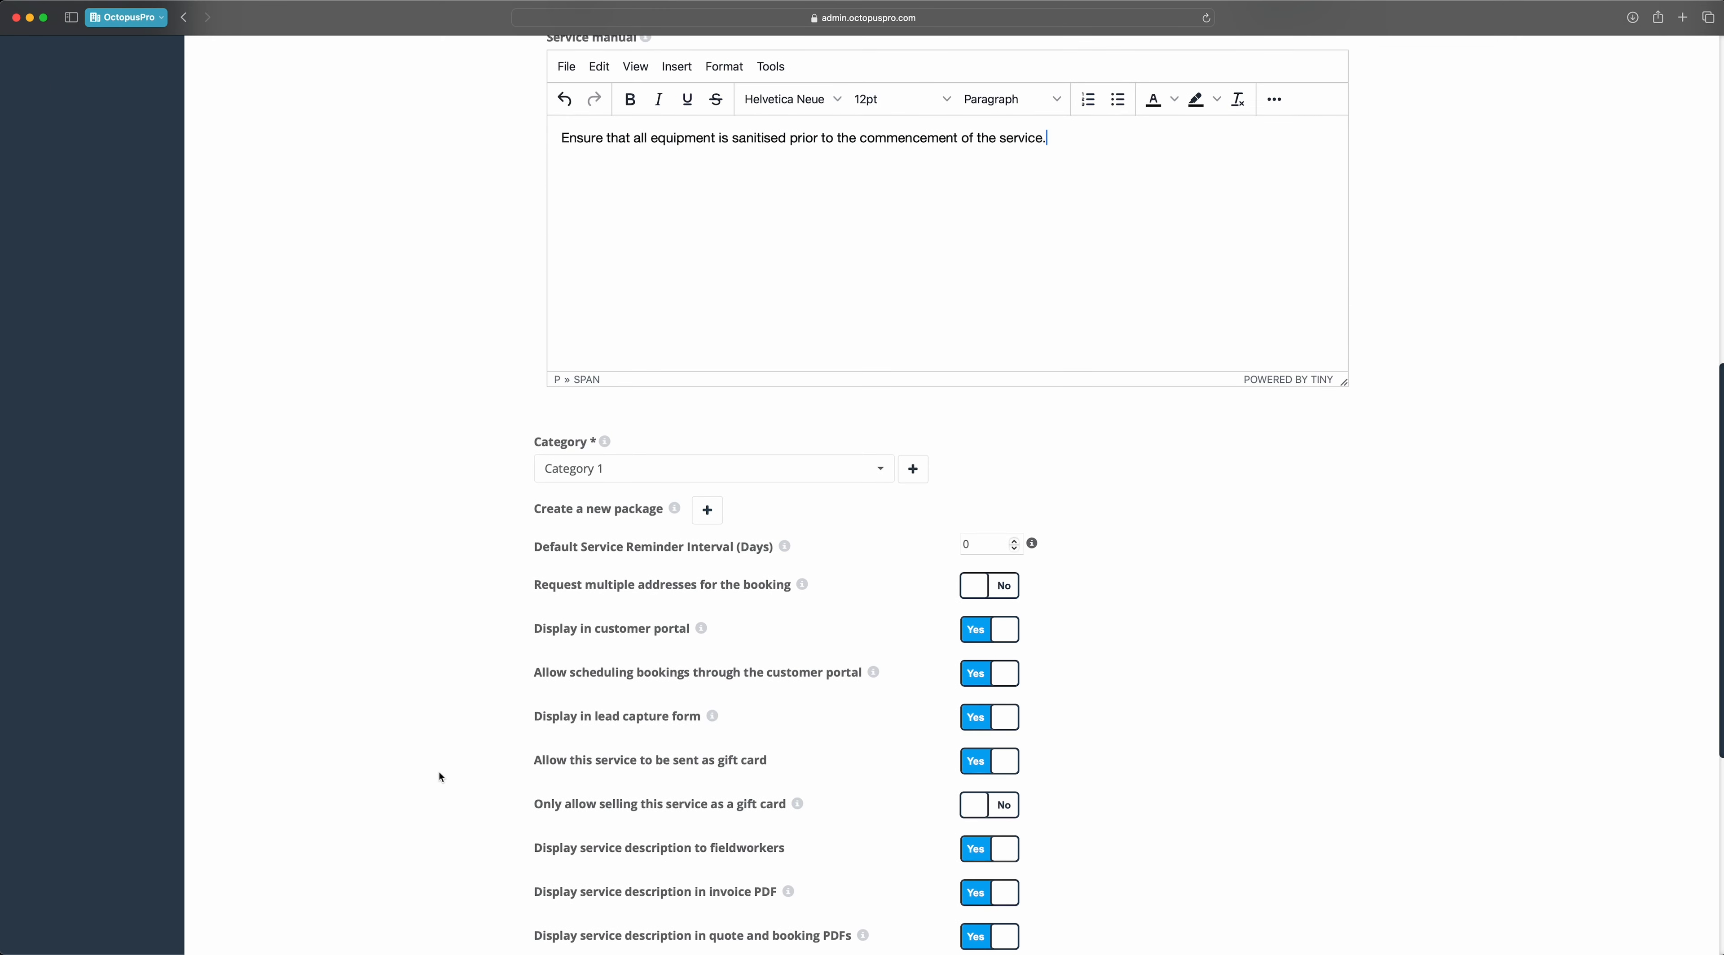
pyautogui.scroll(-8, 439, 772)
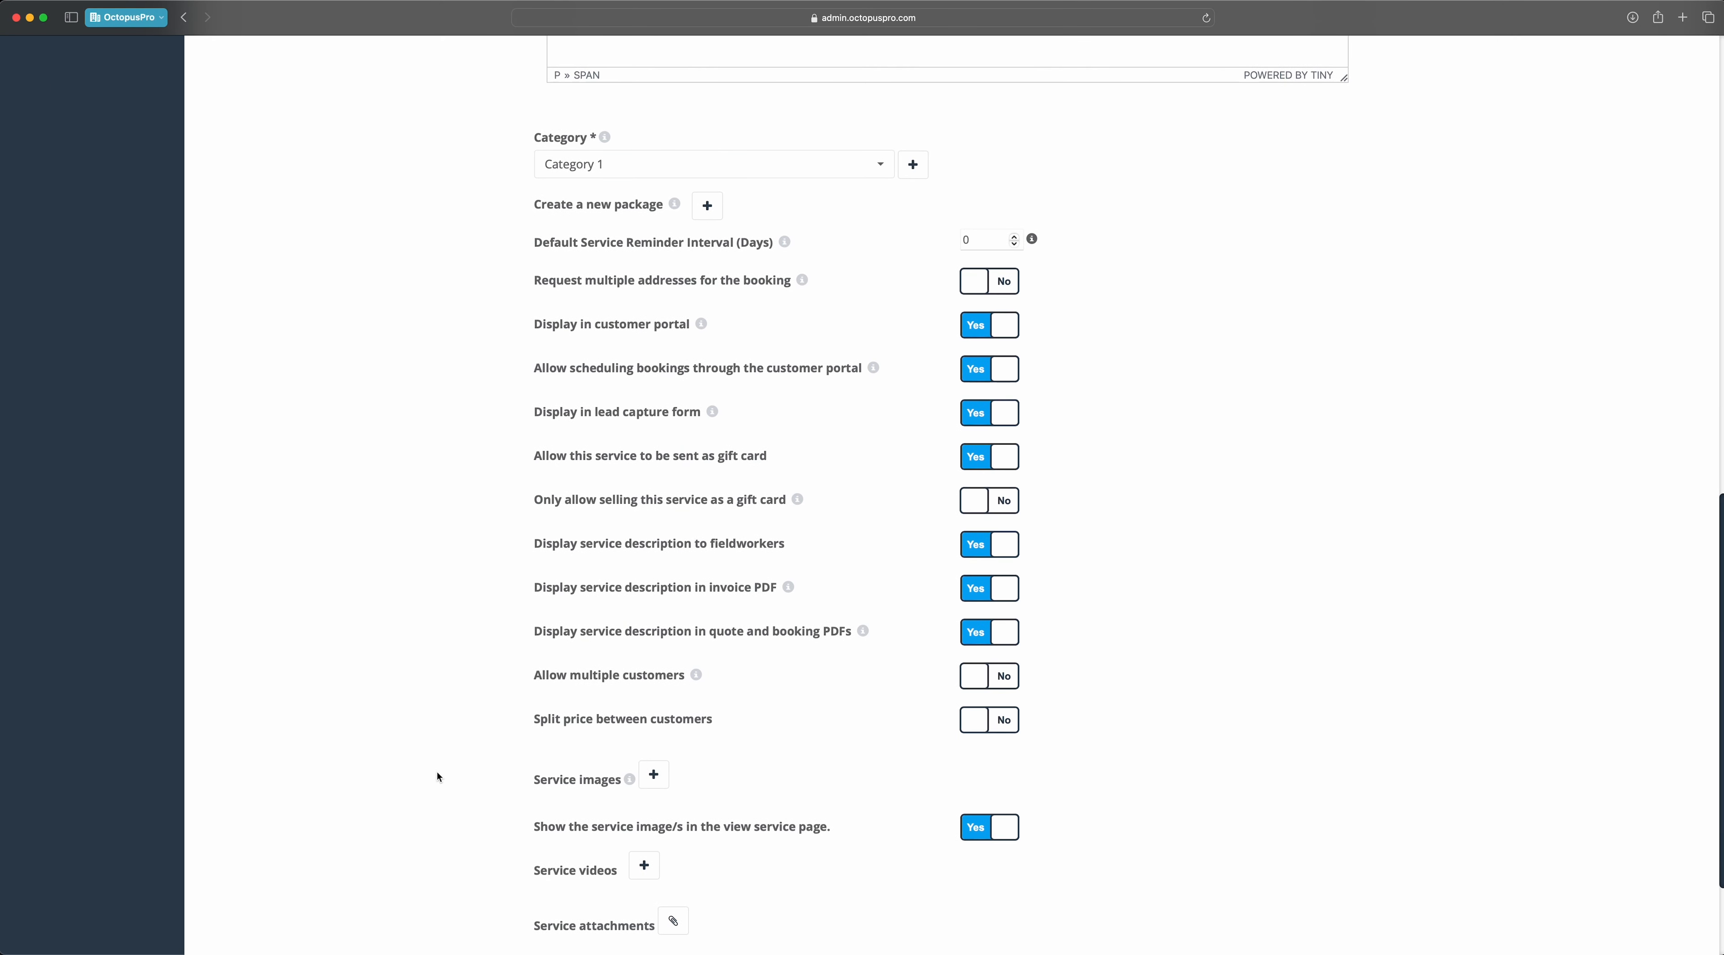
pyautogui.scroll(-2, 437, 773)
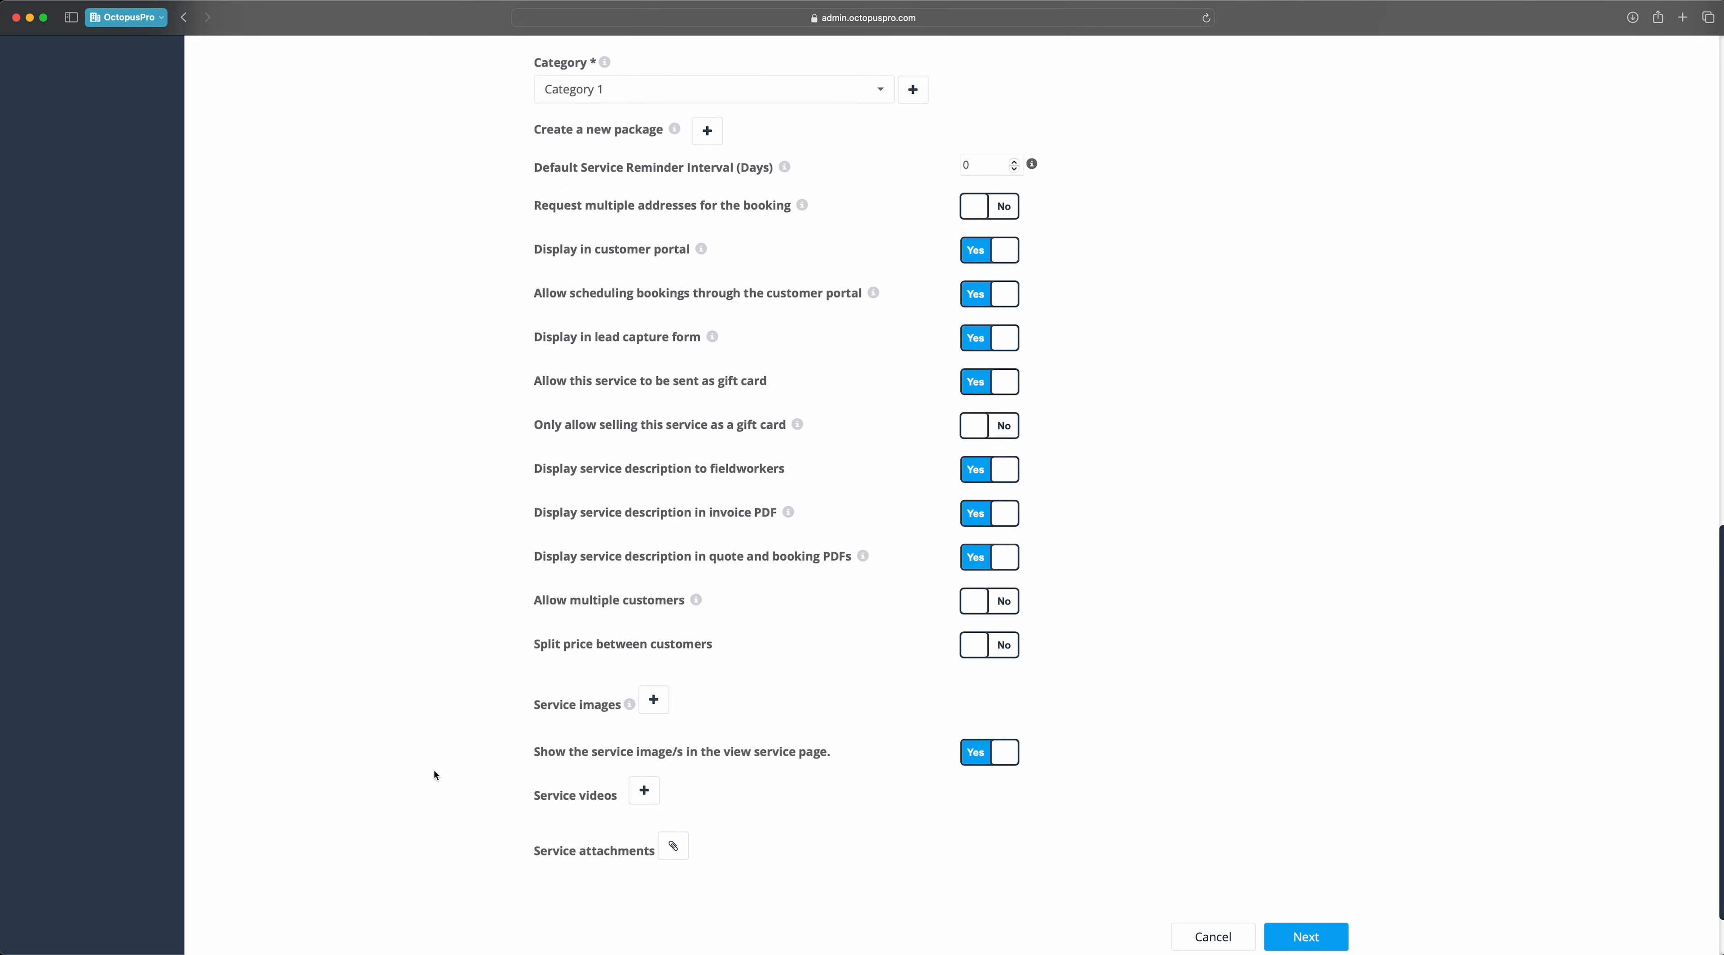
pyautogui.moveTo(802, 207)
pyautogui.click(674, 130)
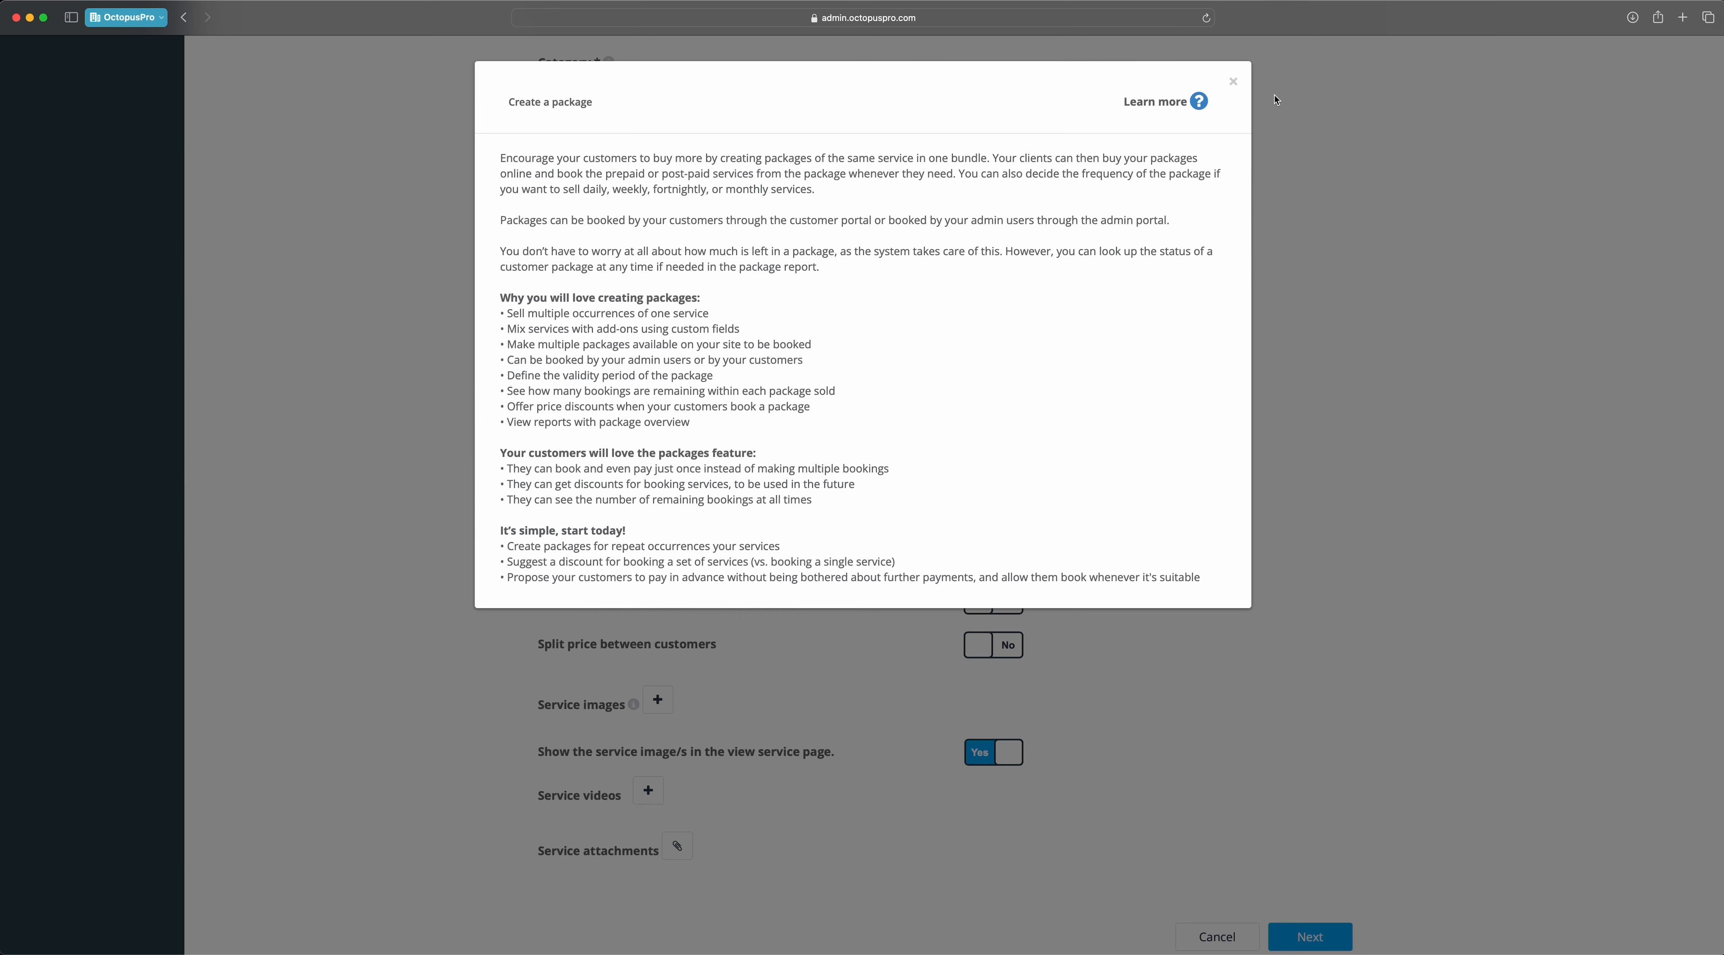
pyautogui.click(1231, 82)
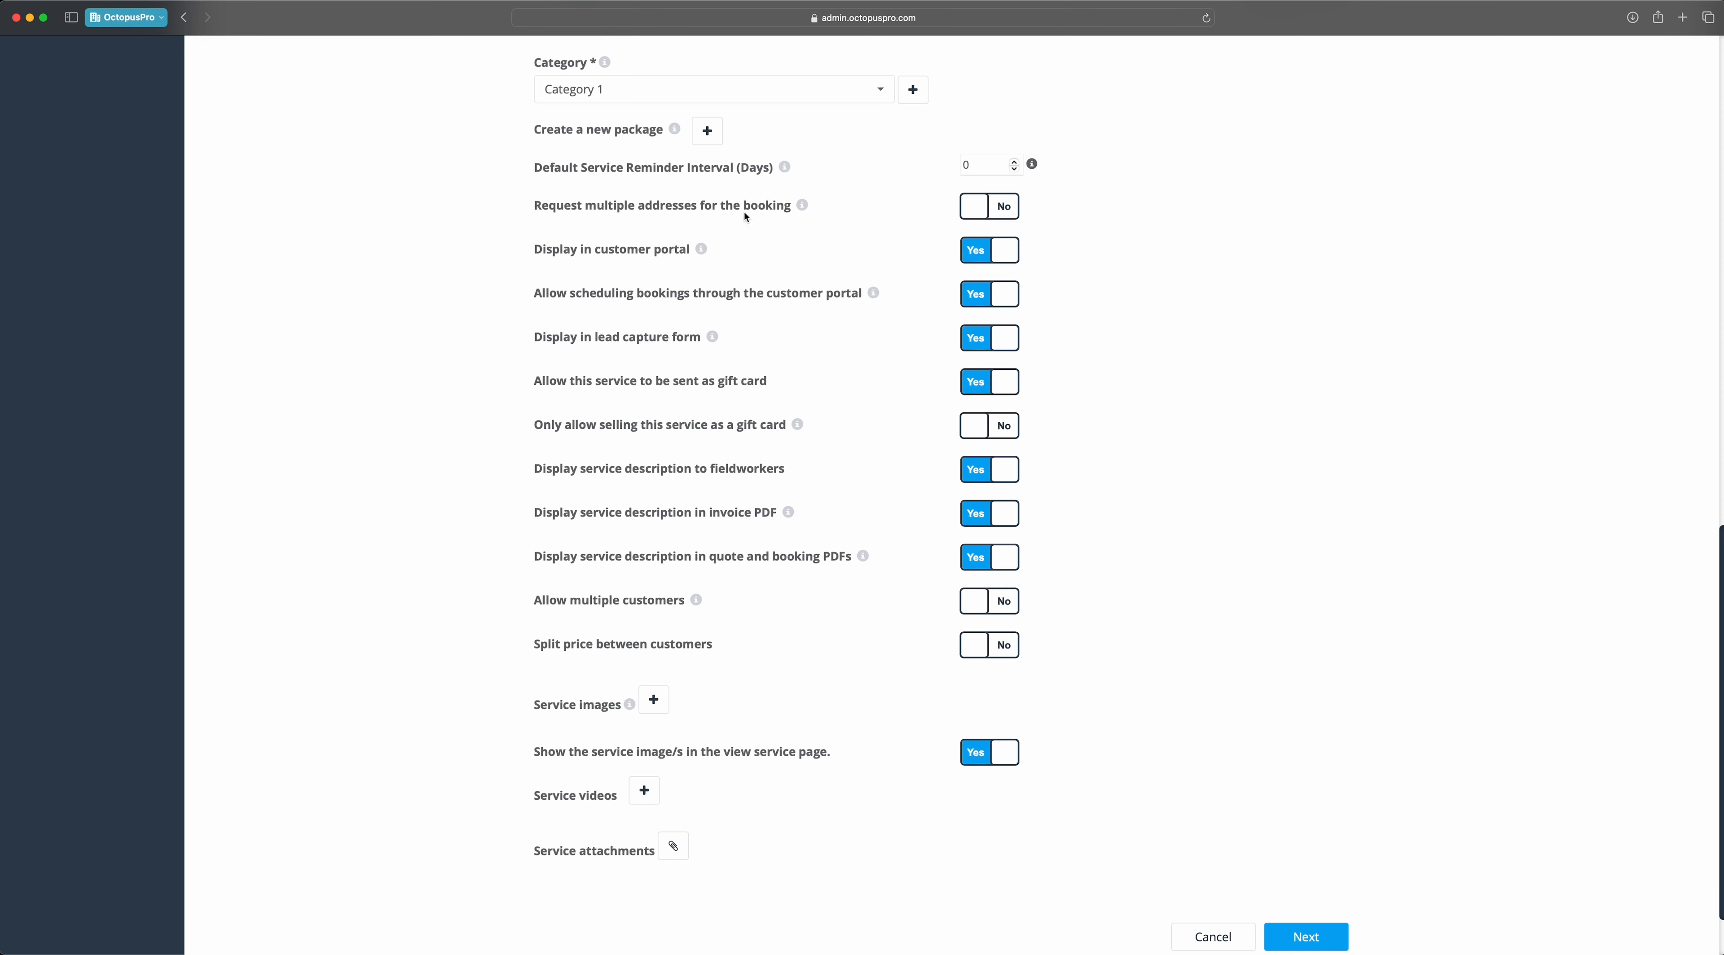
# - Keep the remaining service details as they are and advance to the Cost & Payrate section
pyautogui.moveTo(802, 213)
pyautogui.scroll(-3, 669, 514)
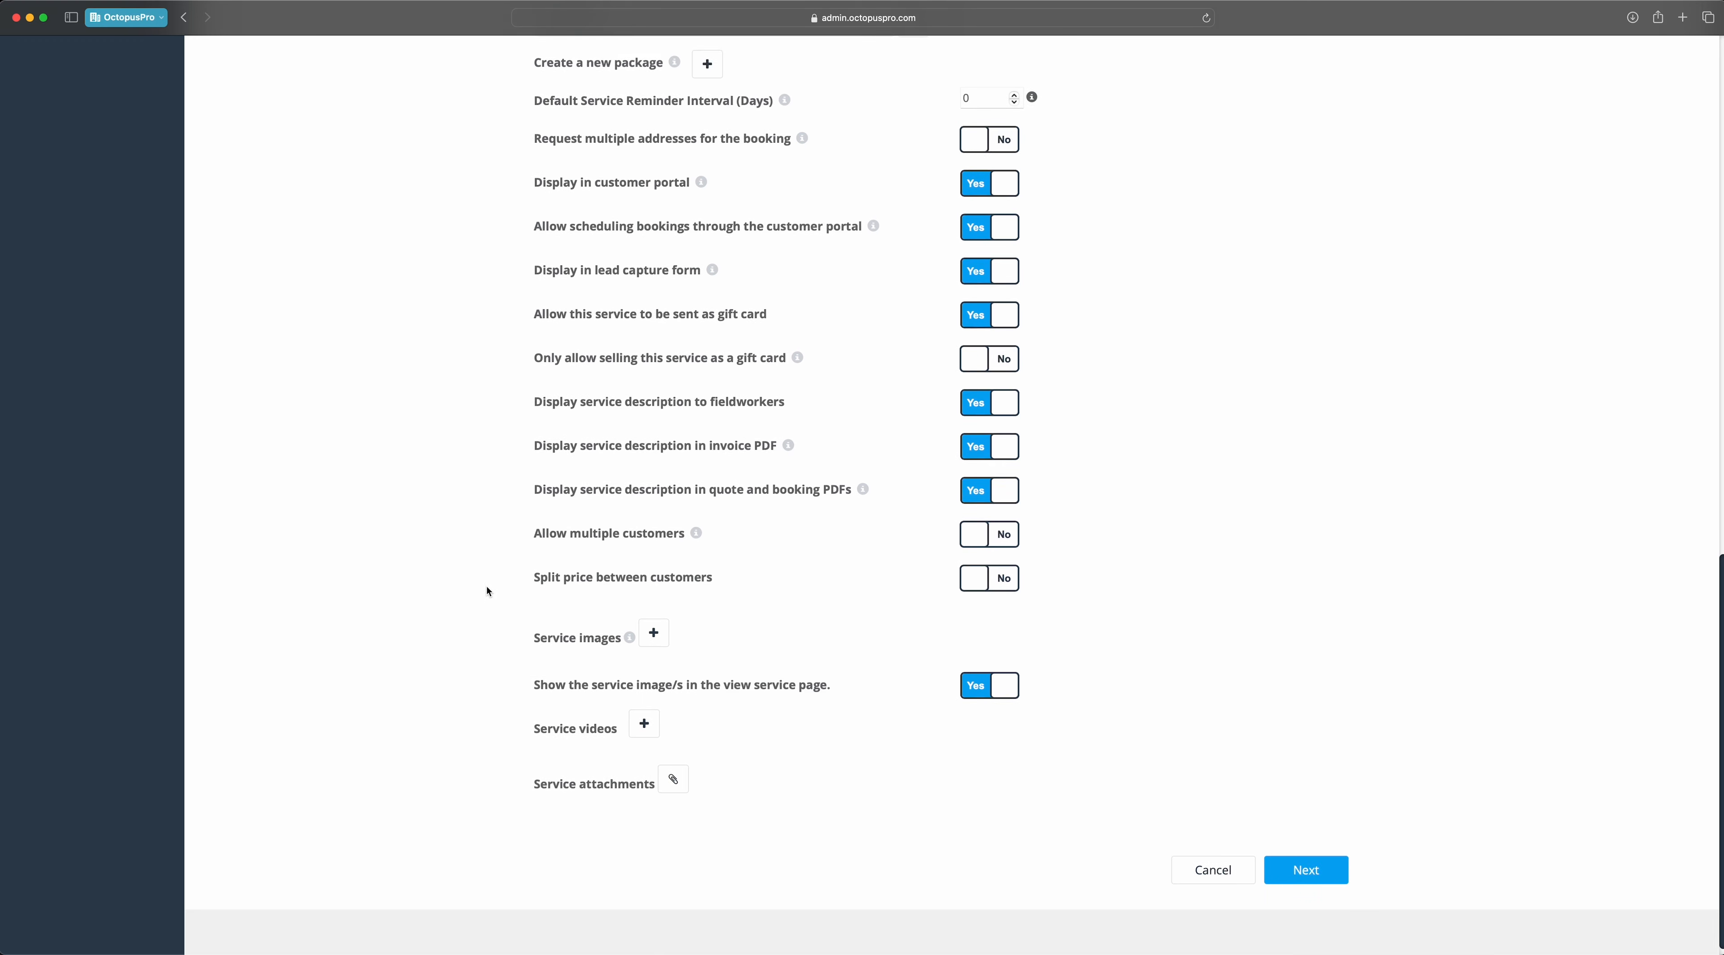
pyautogui.click(1319, 861)
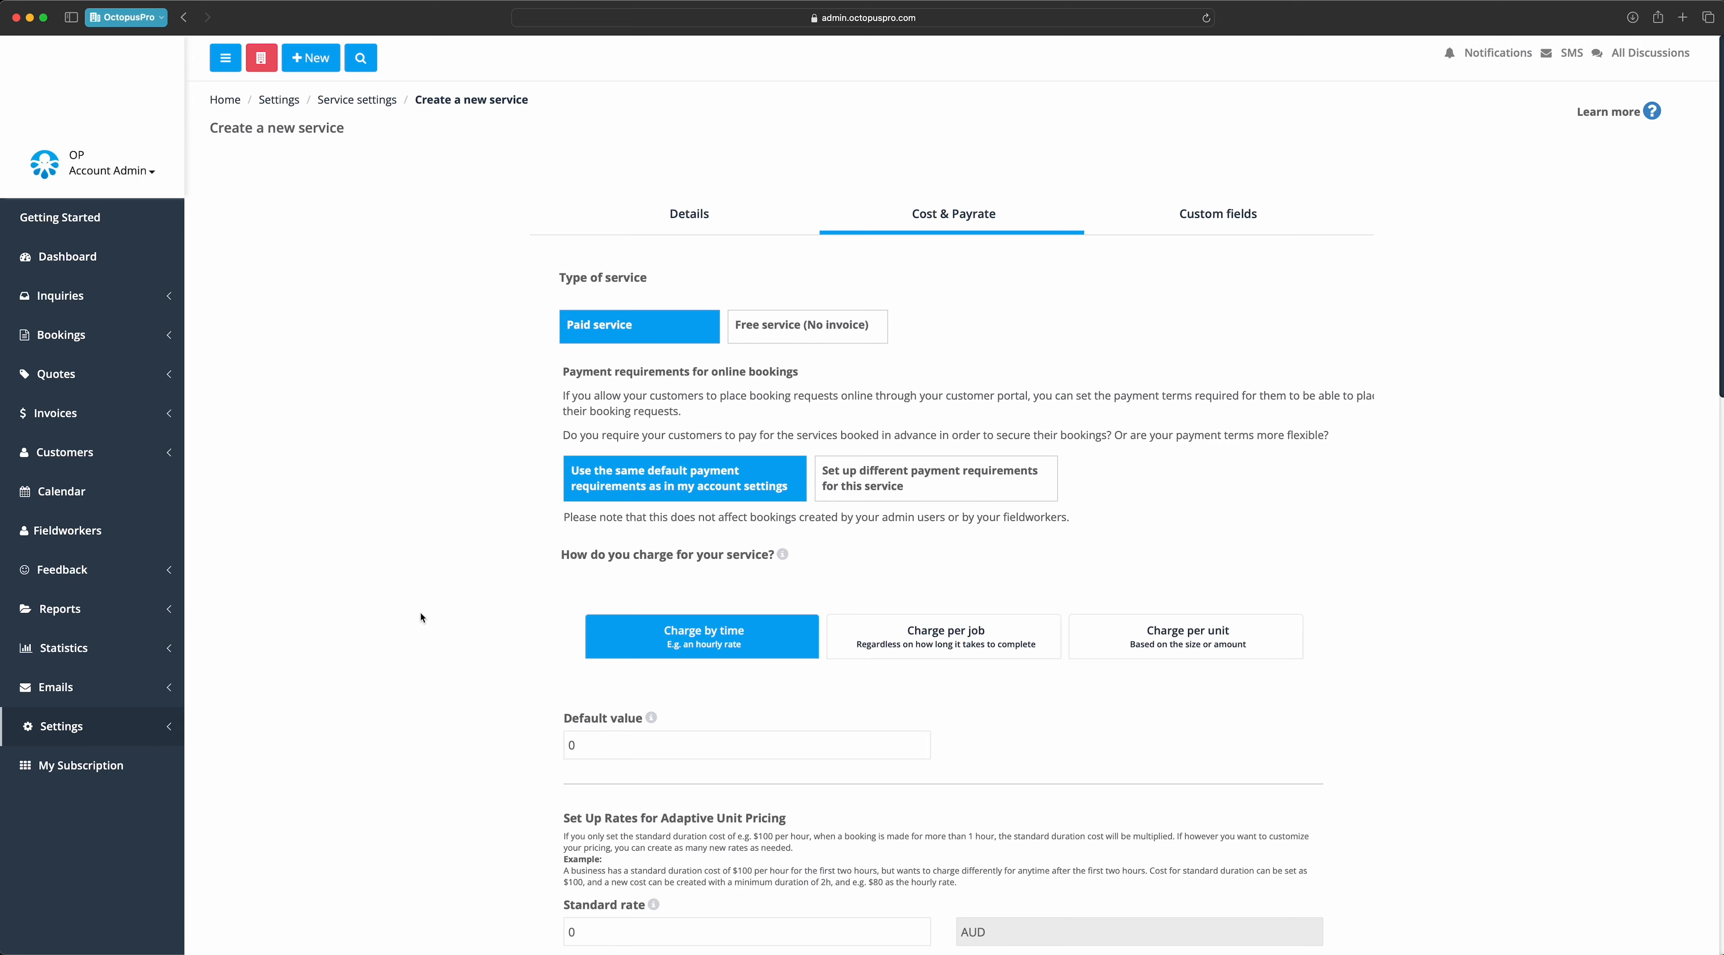
# - Set the service's charging method to Charge per unit
pyautogui.scroll(-3, 419, 612)
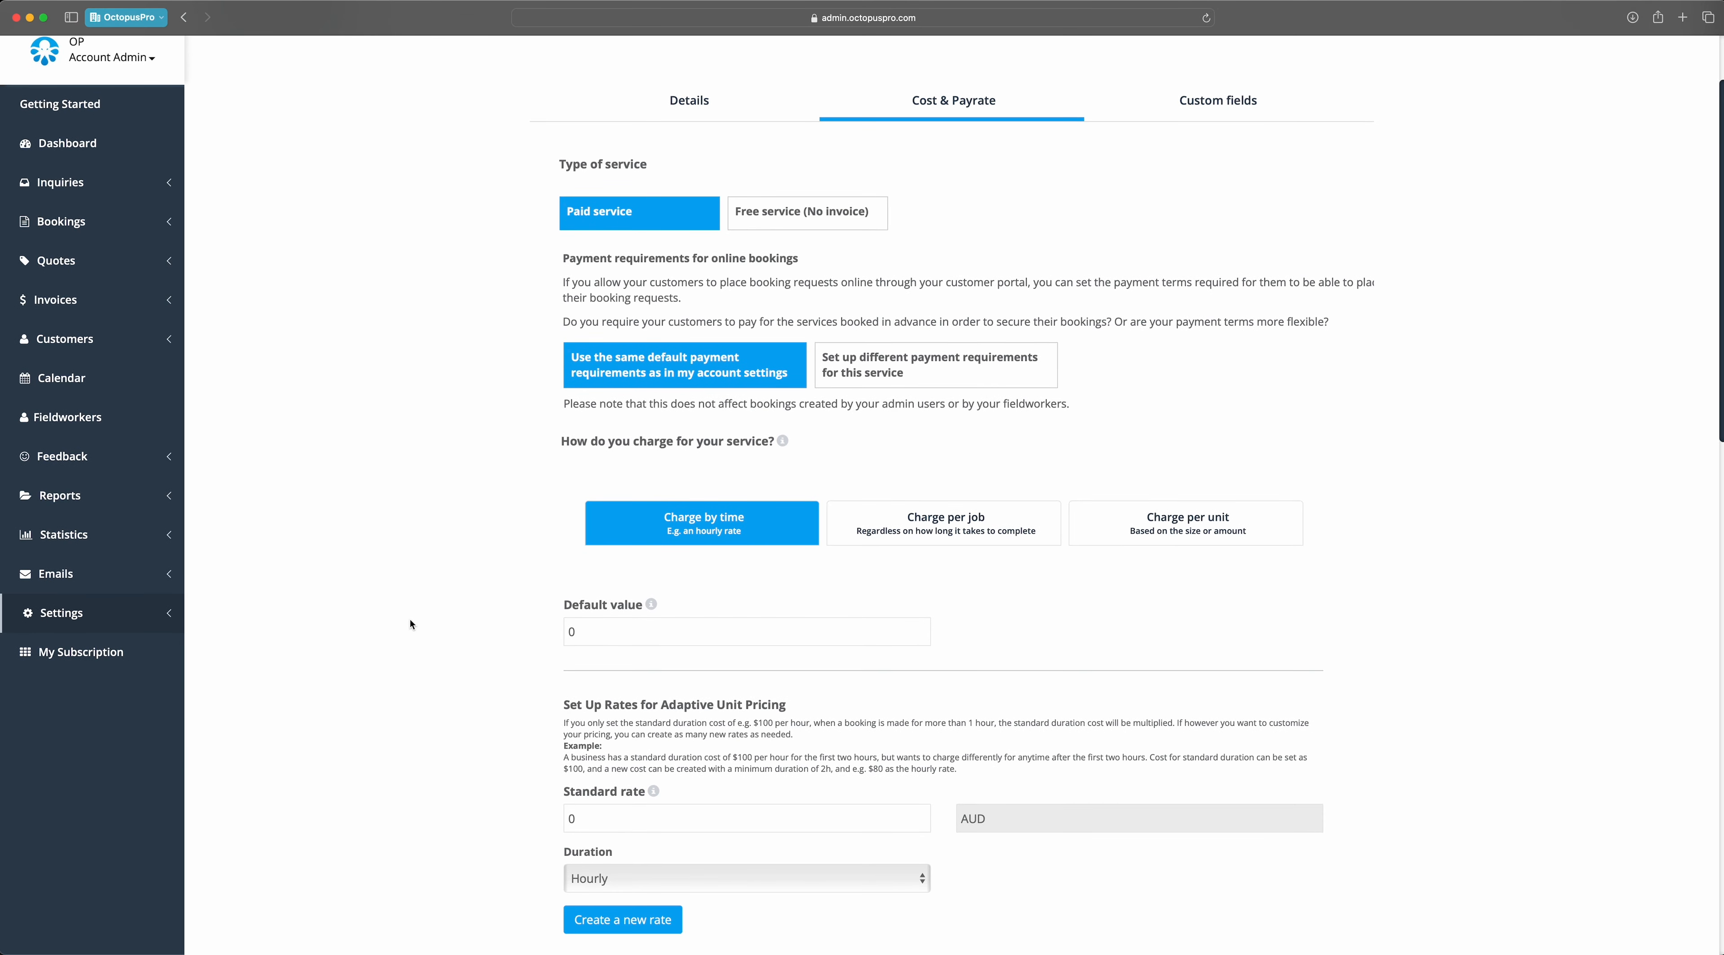
pyautogui.scroll(-1, 409, 619)
pyautogui.scroll(-1, 391, 622)
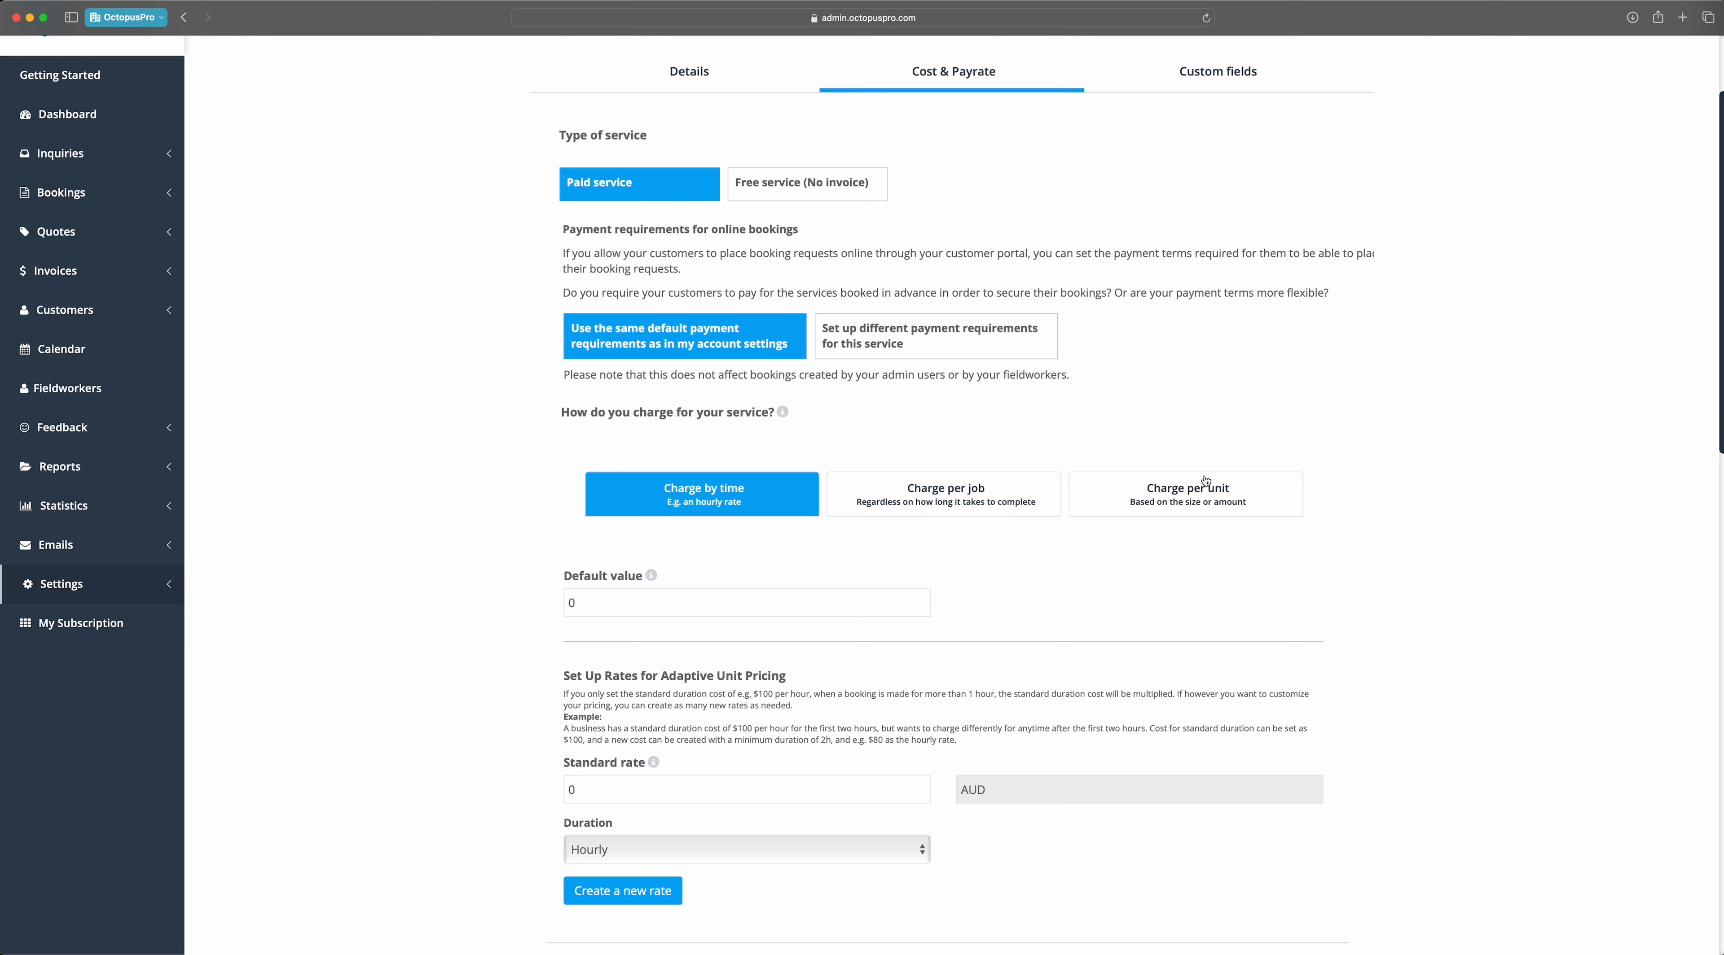
pyautogui.click(1207, 500)
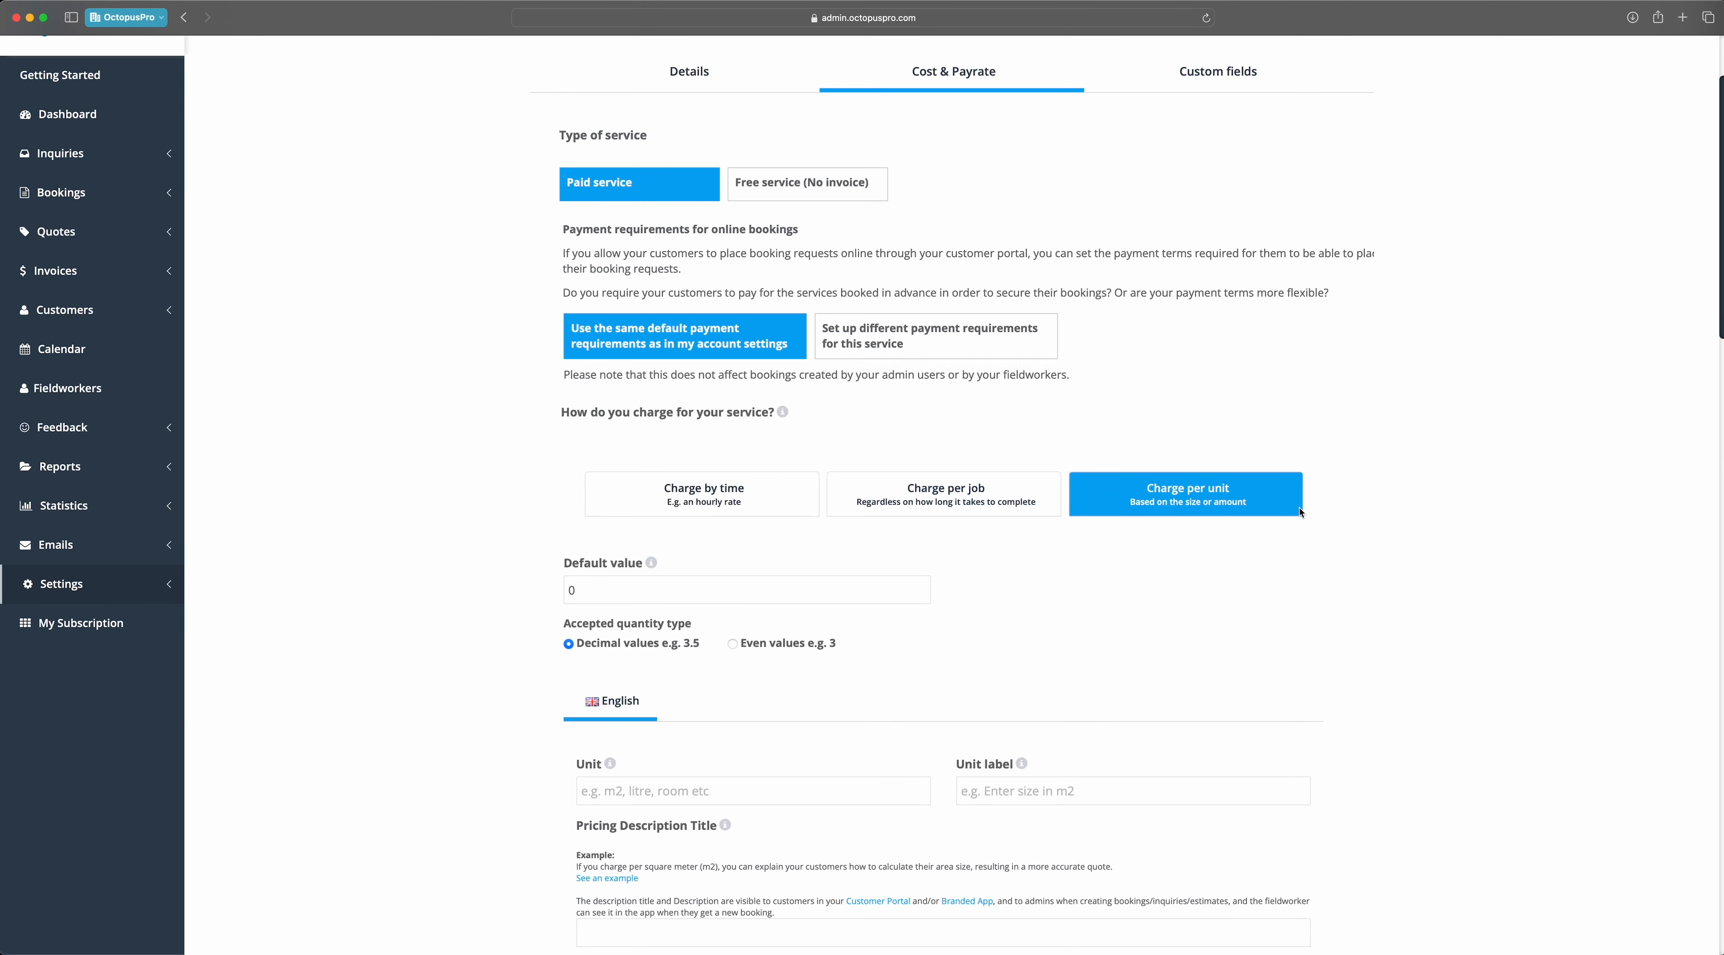
# - Set the service's default quantity value to 1 and accept only even values as the quantity type
pyautogui.scroll(-1, 1028, 581)
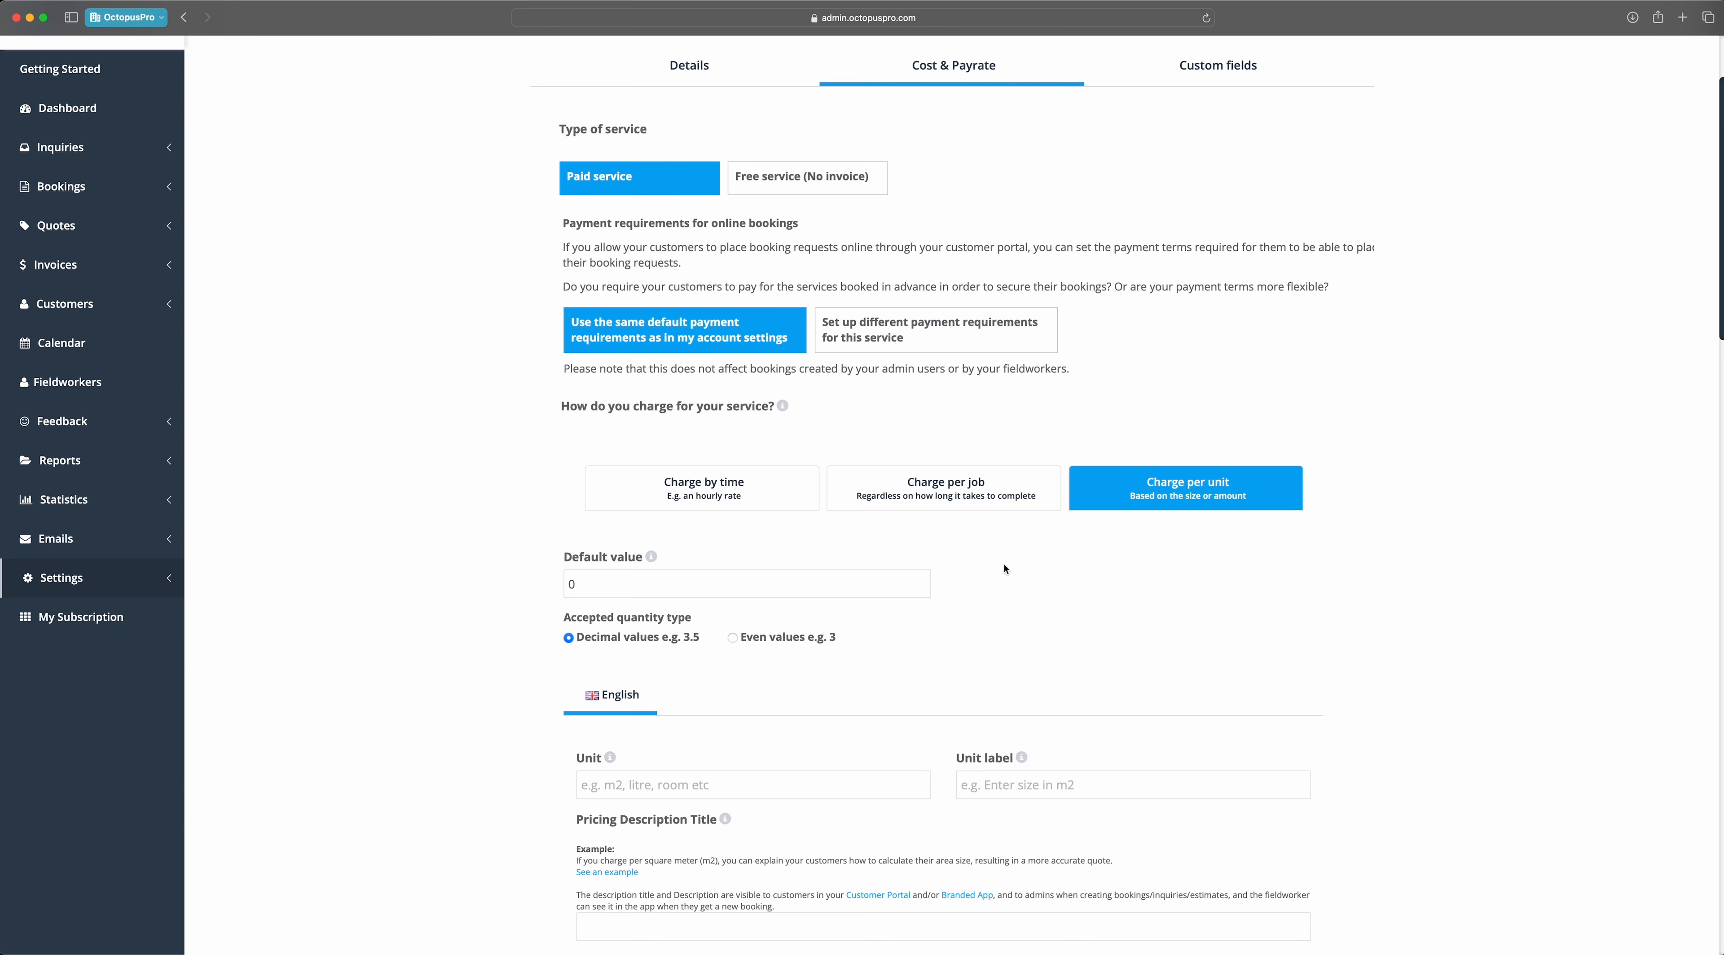
pyautogui.moveTo(612, 583); pyautogui.dragTo(564, 584)
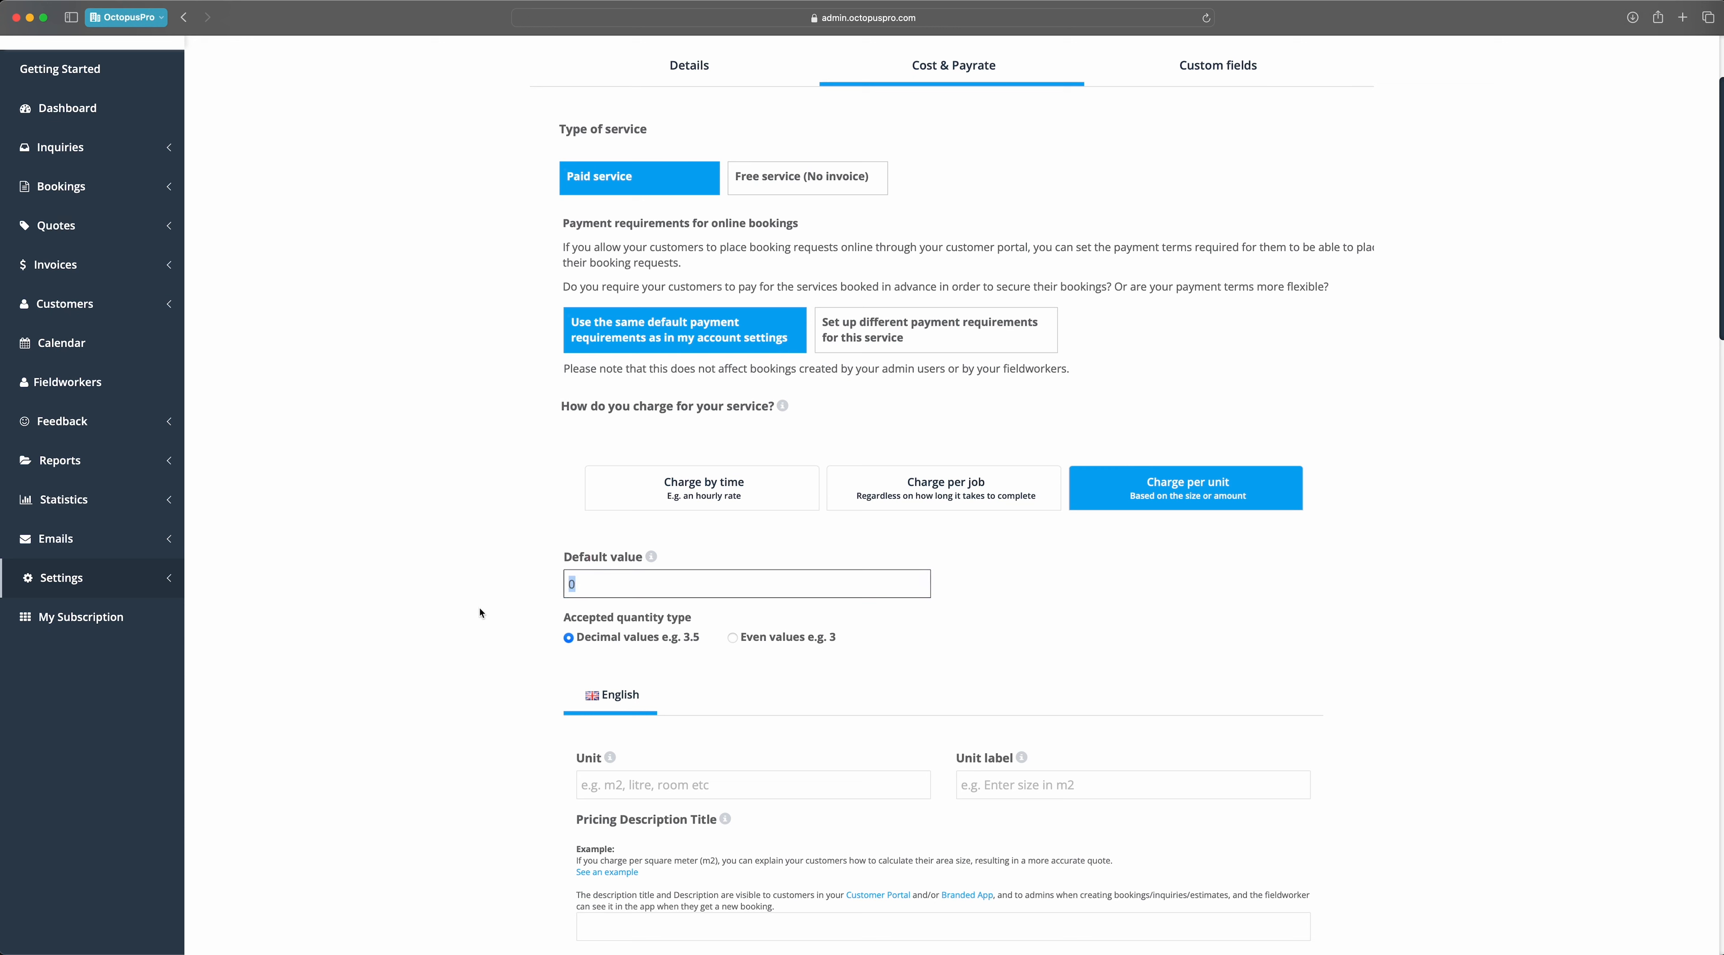
pyautogui.write('1')
pyautogui.click(450, 619)
pyautogui.scroll(-1, 462, 636)
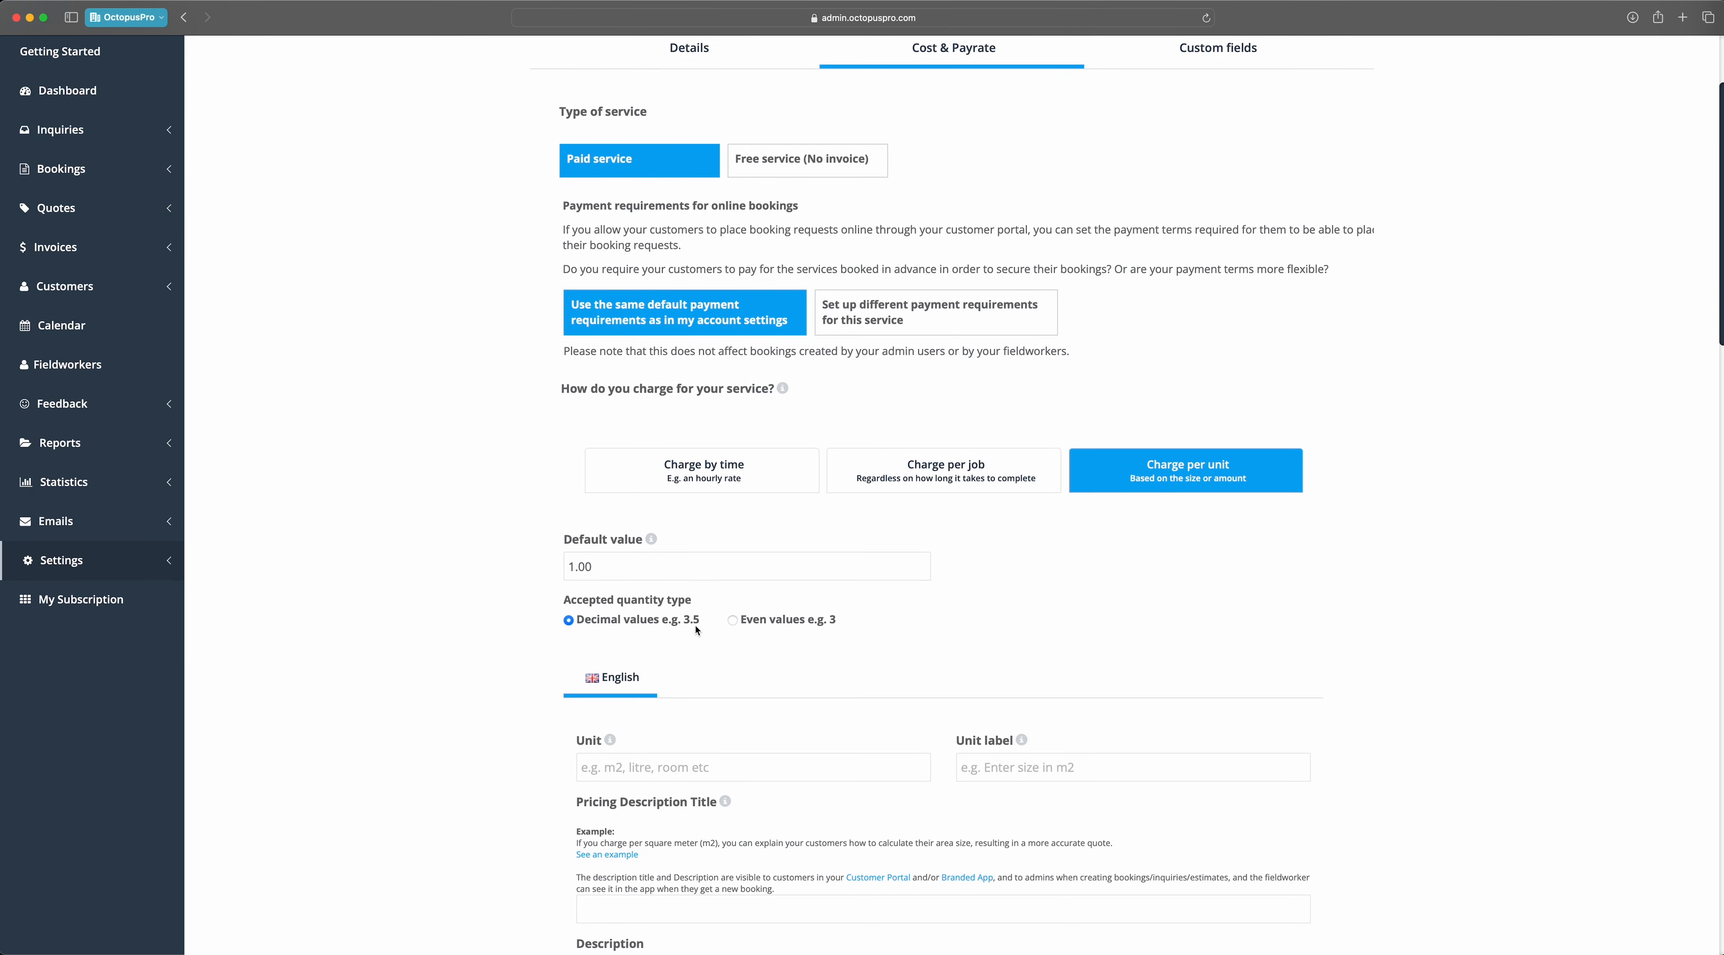
pyautogui.click(733, 621)
# - Enter "pair(s)" as the unit in the English pricing details
pyautogui.scroll(-10, 488, 684)
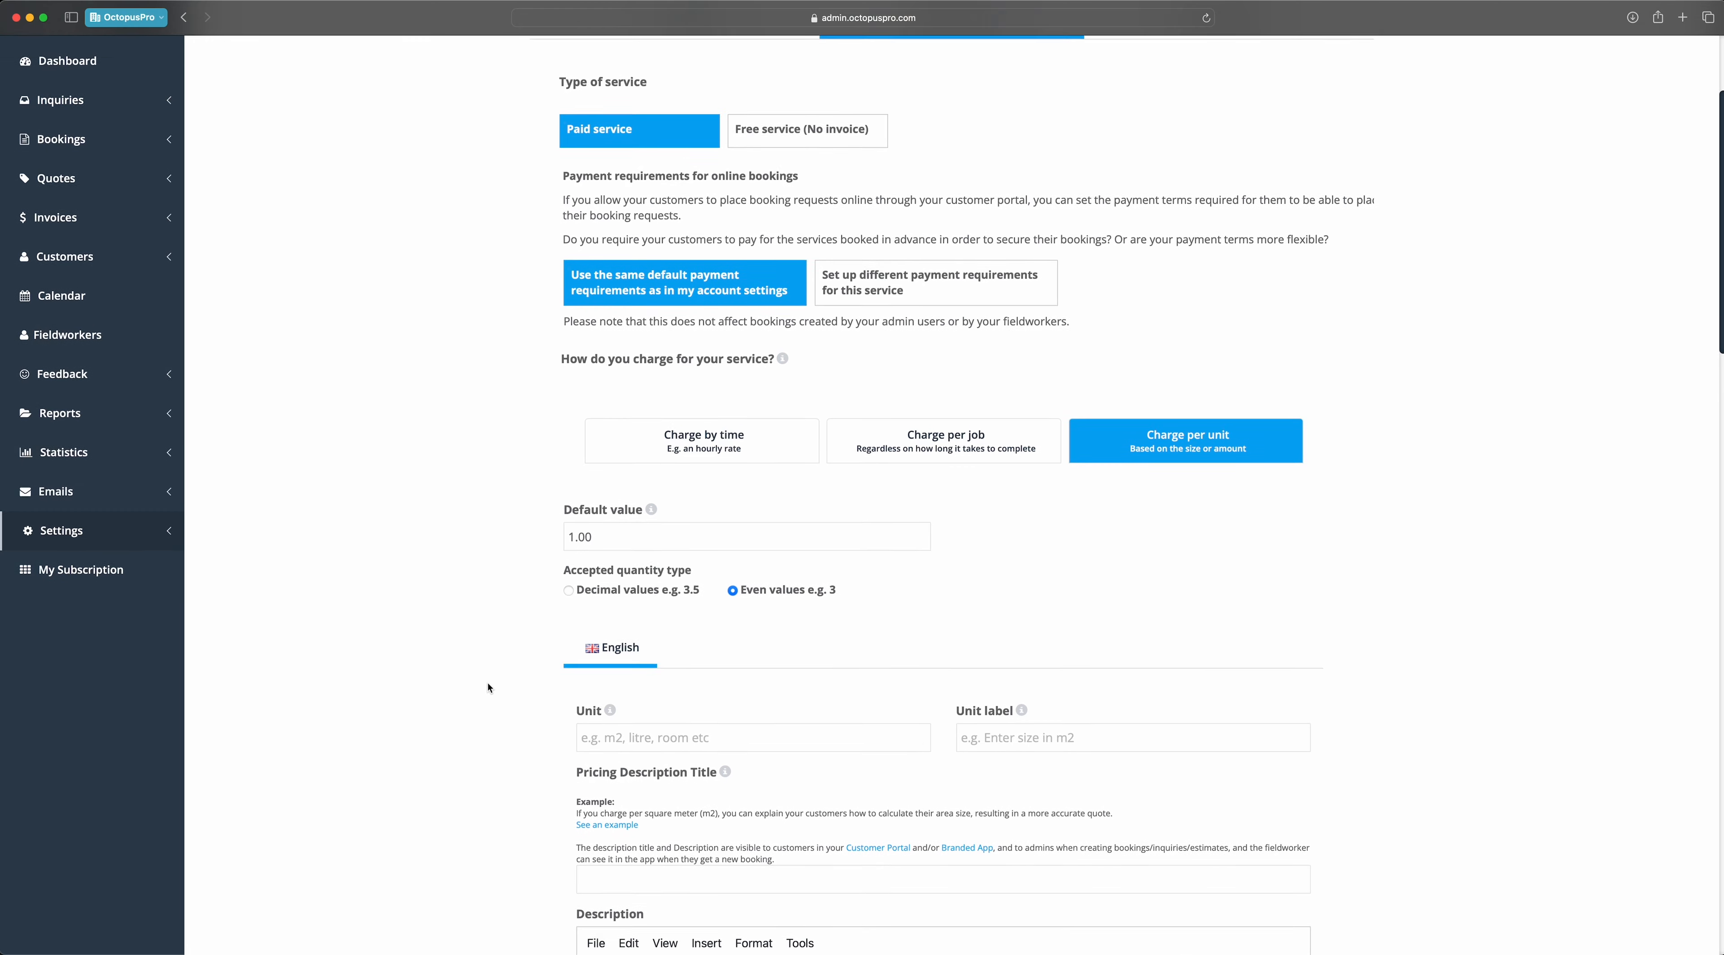
pyautogui.scroll(-2, 487, 687)
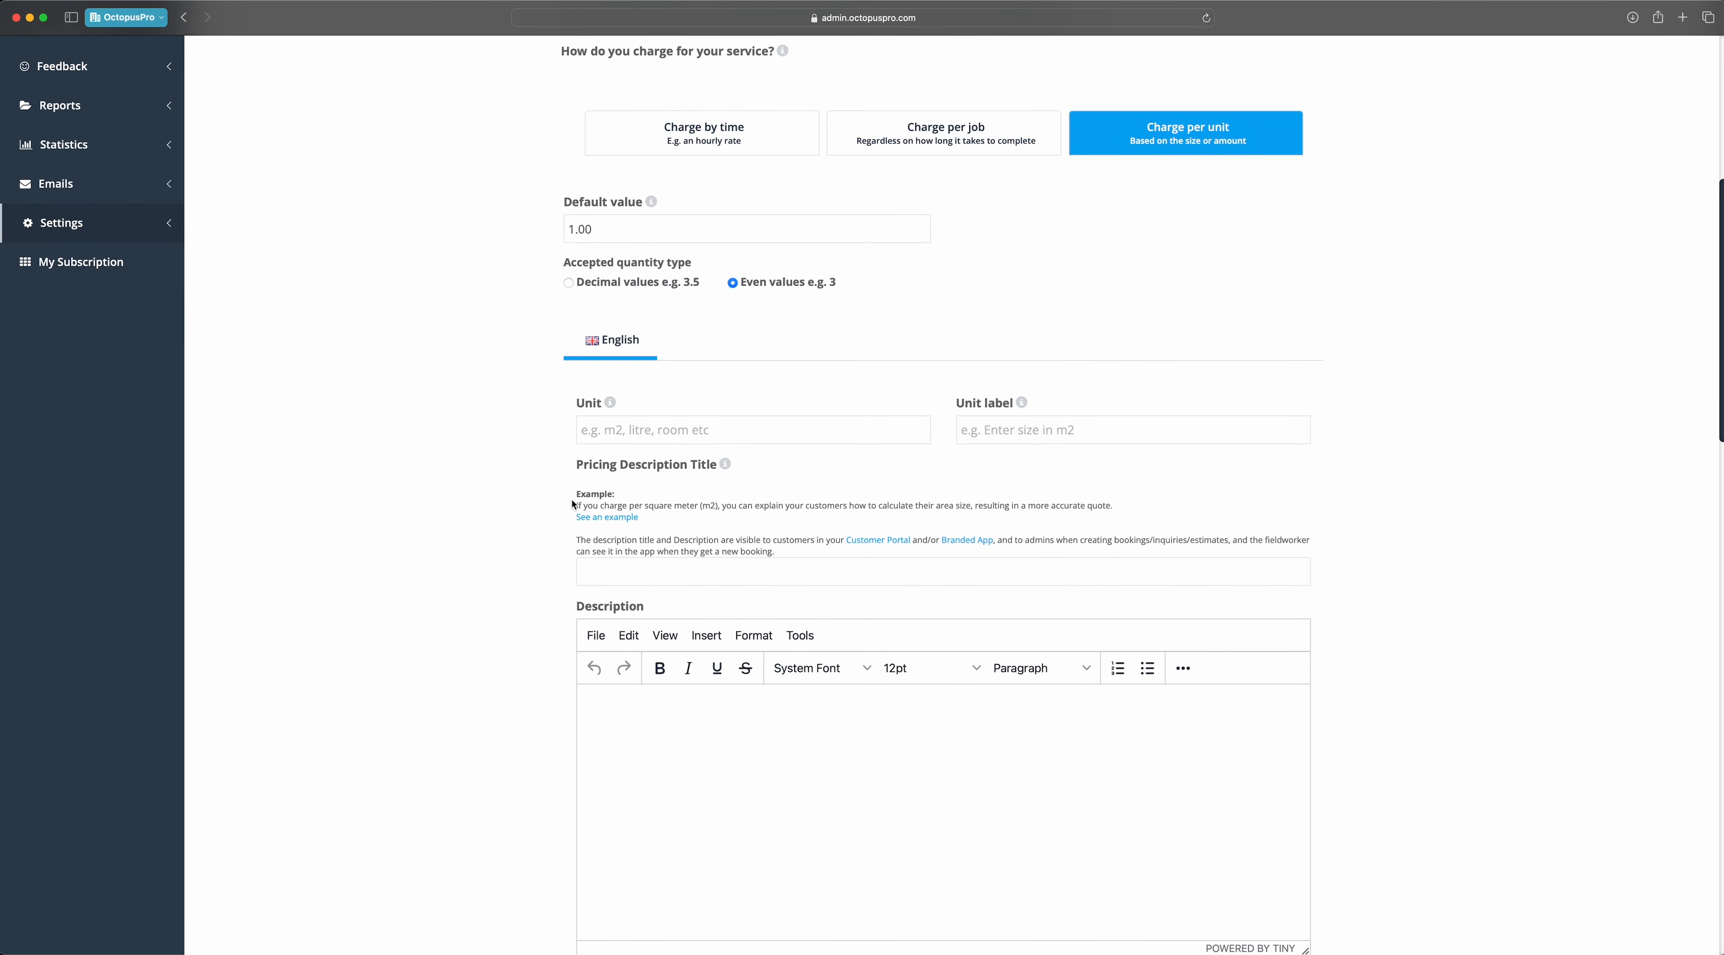
pyautogui.click(624, 436)
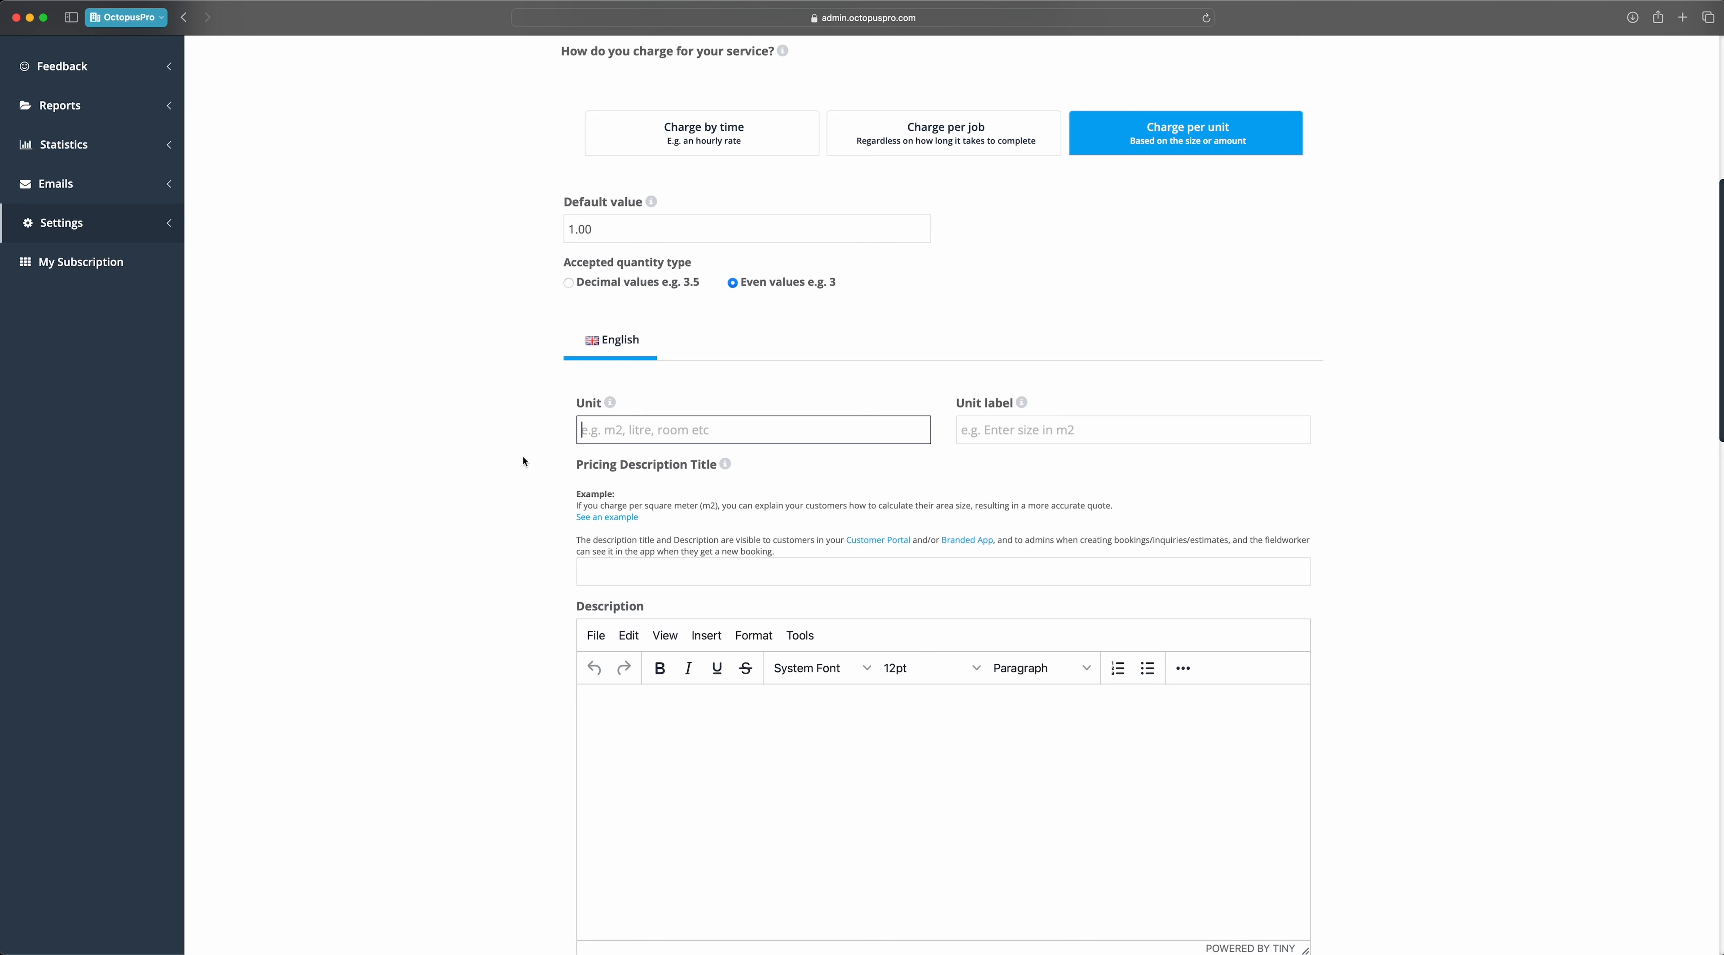
pyautogui.write('pair(s)')
pyautogui.press('Tab')
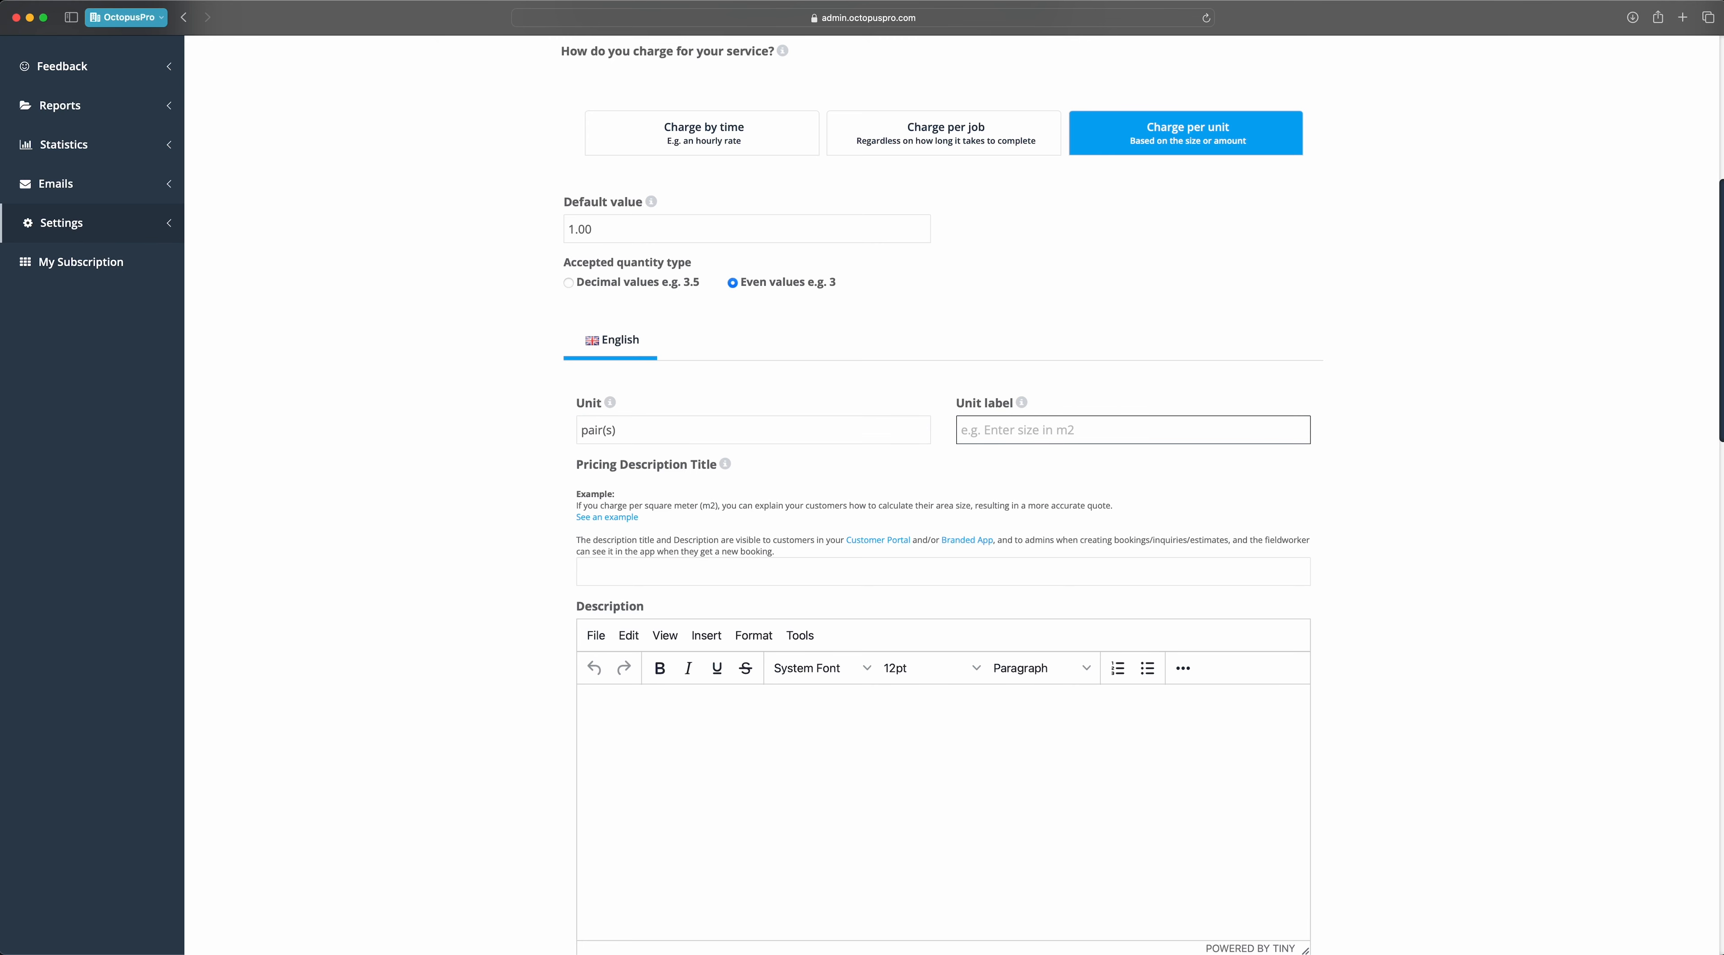
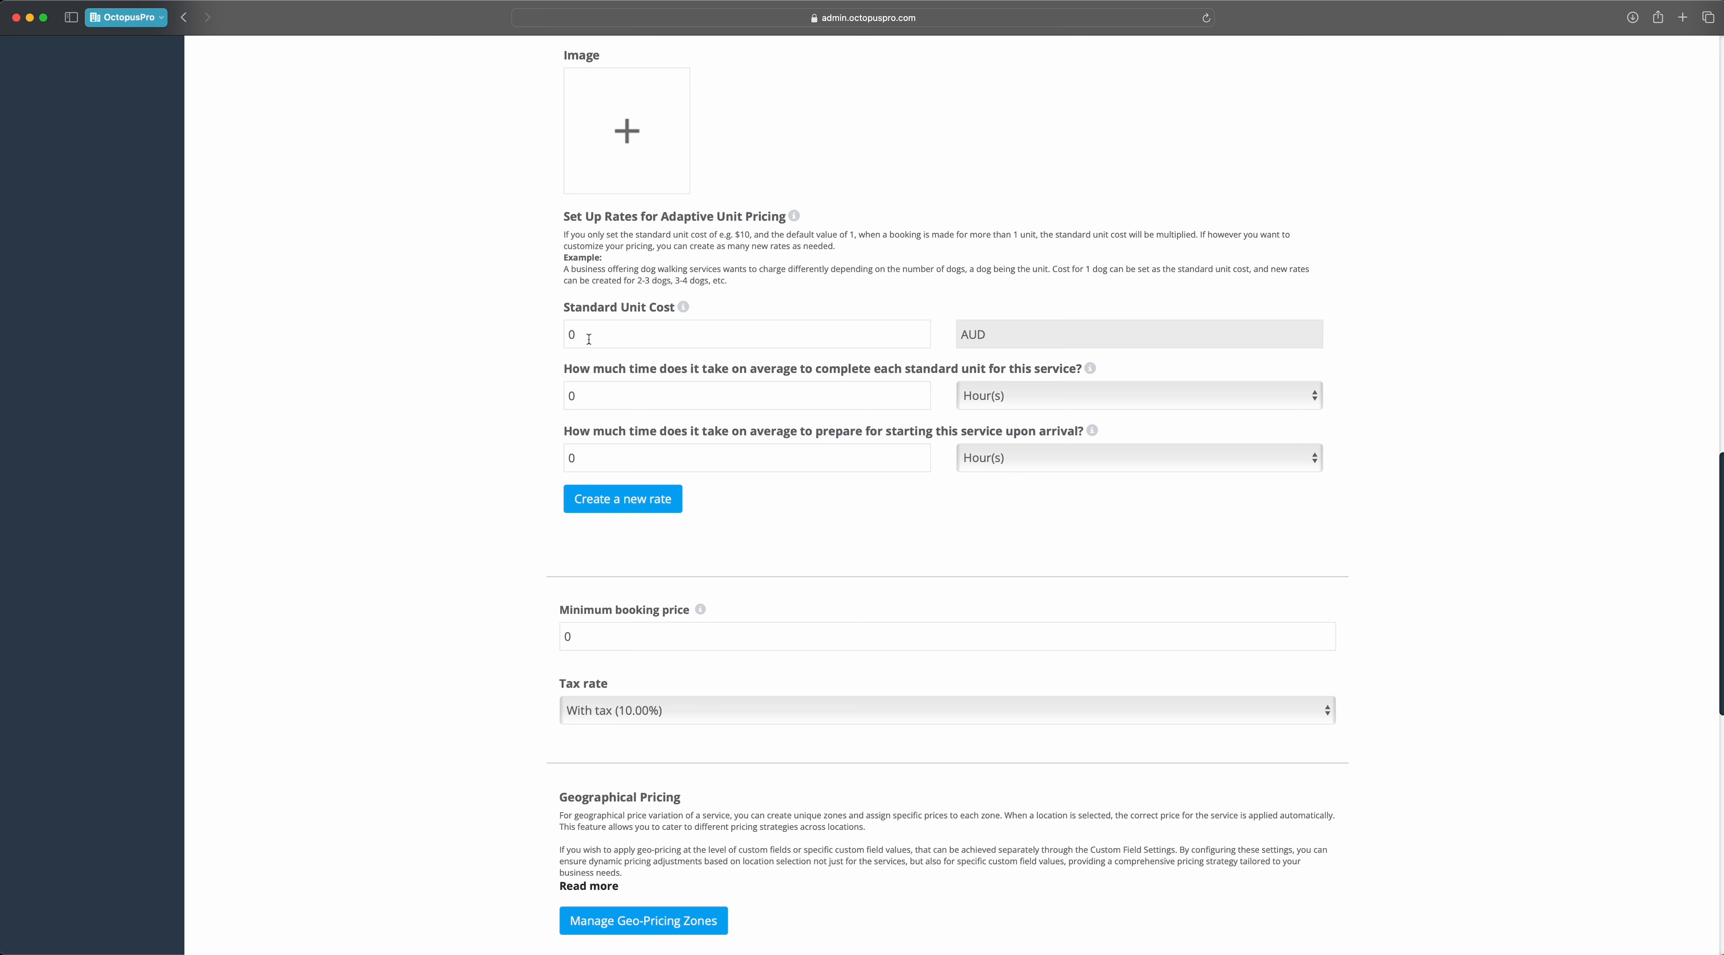
# - Set the standard unit cost to 30 AUD and the average completion time per standard unit to 15 minutes
pyautogui.doubleClick(570, 336)
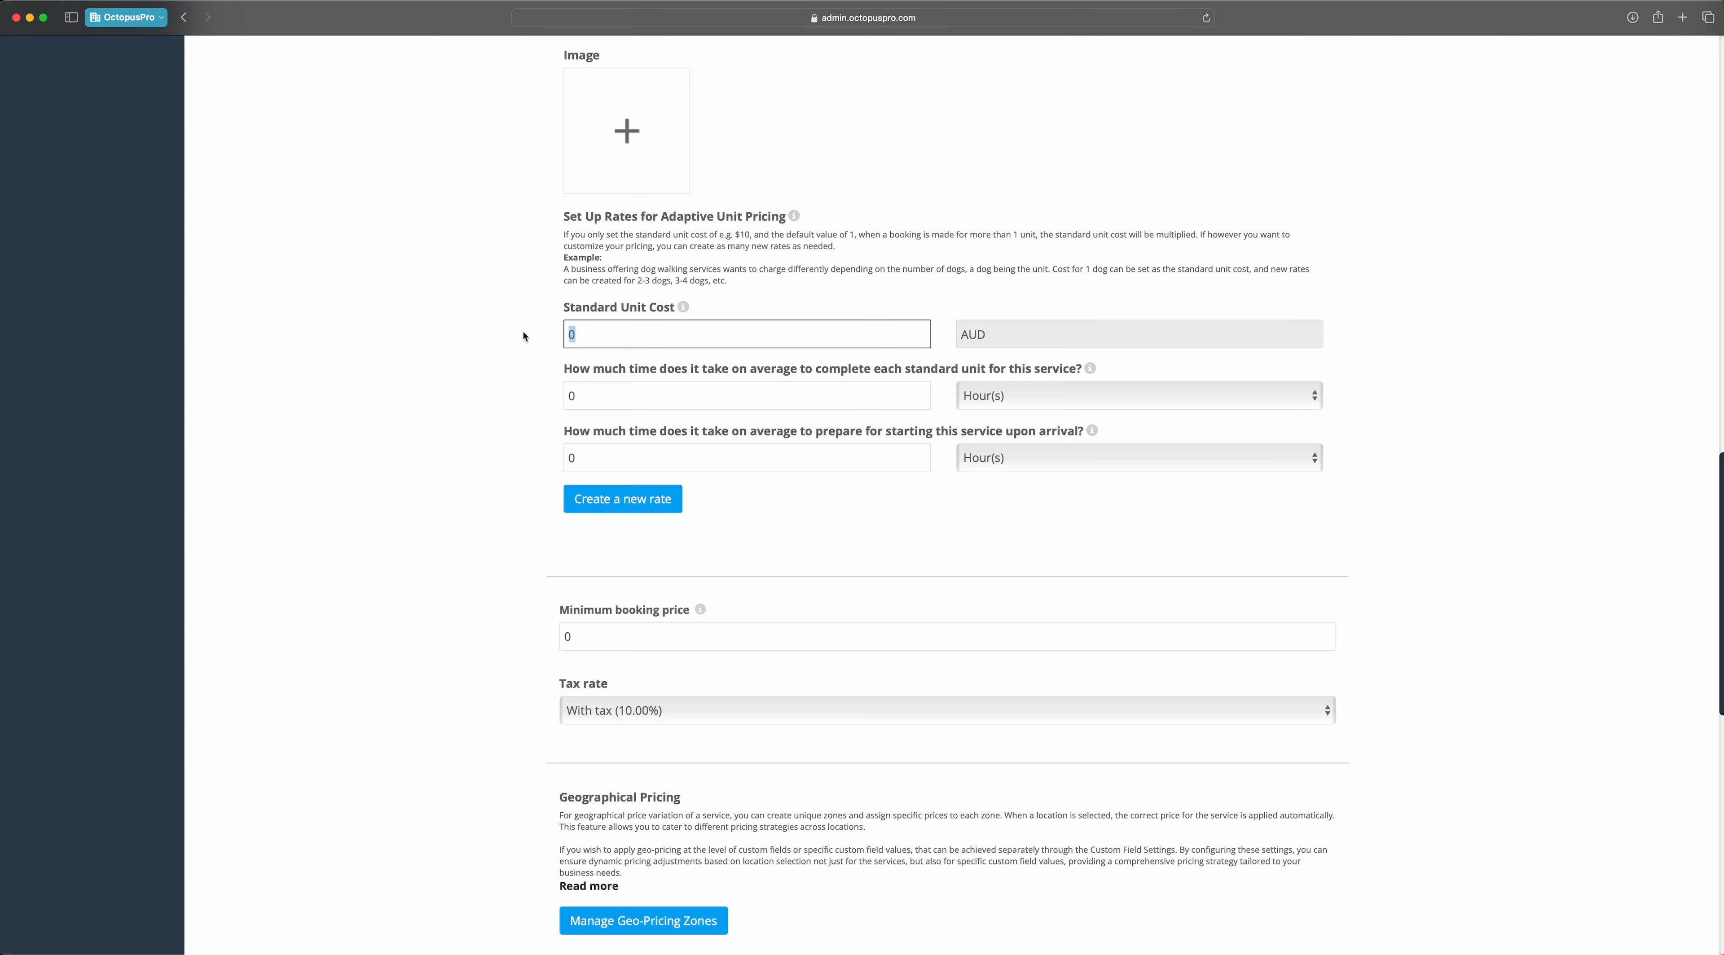
pyautogui.write('30')
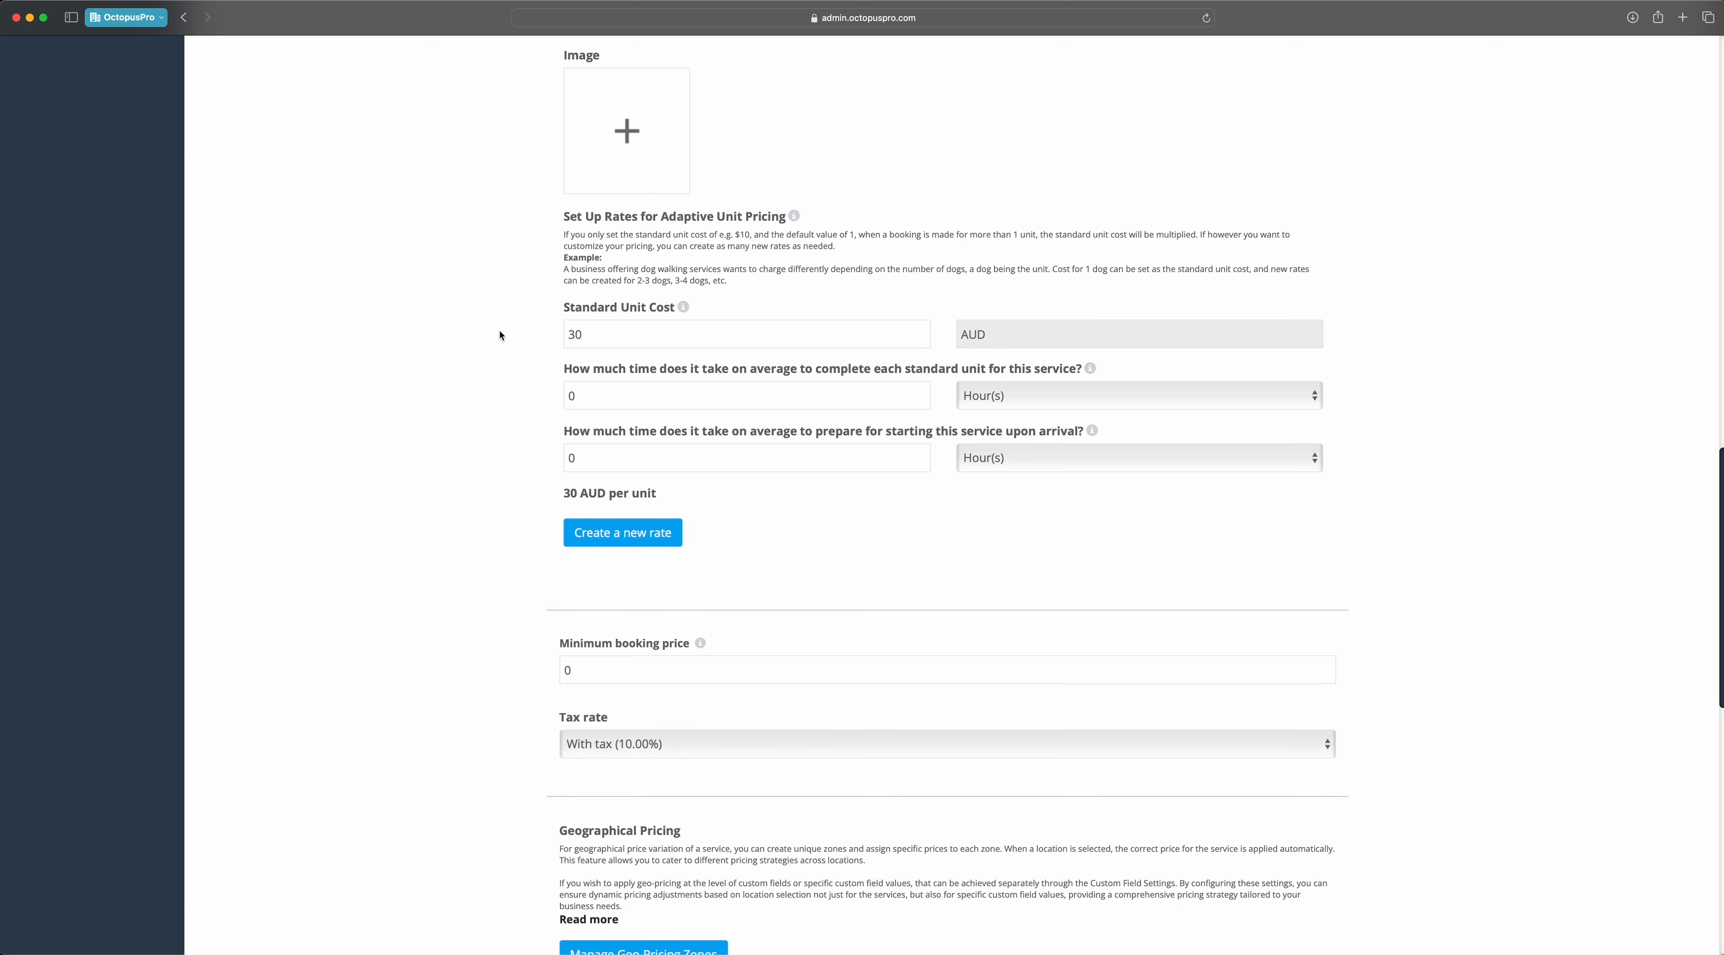
pyautogui.press('Tab')
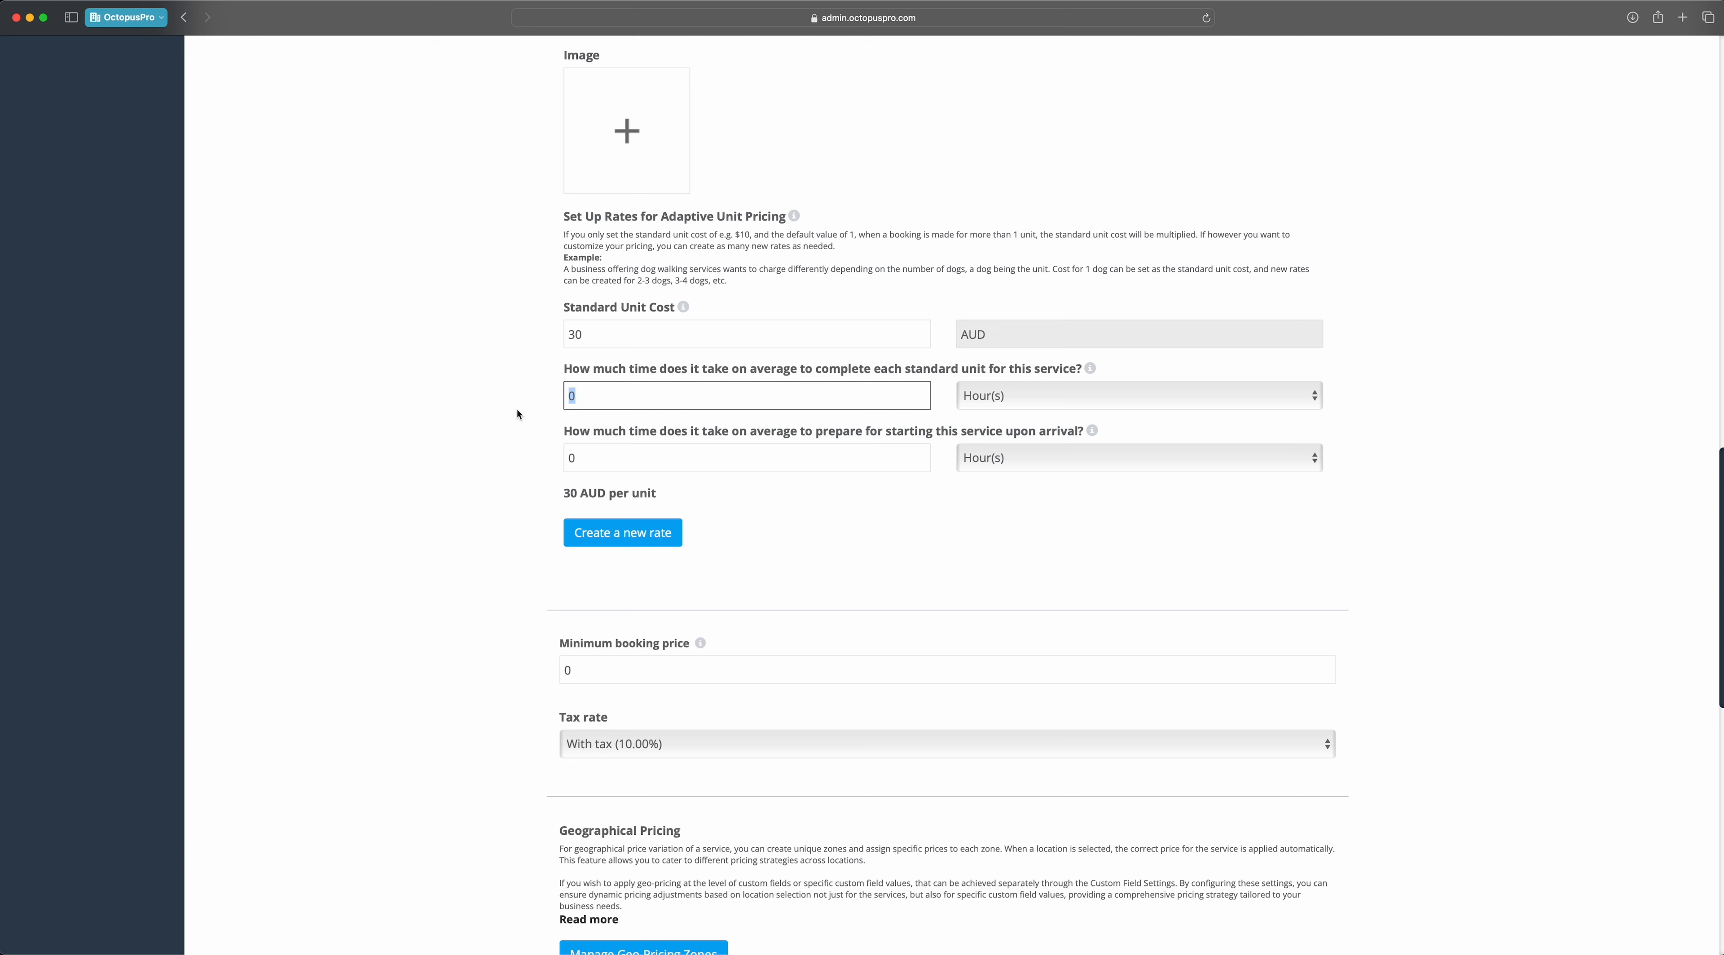
pyautogui.write('15')
pyautogui.click(1031, 401)
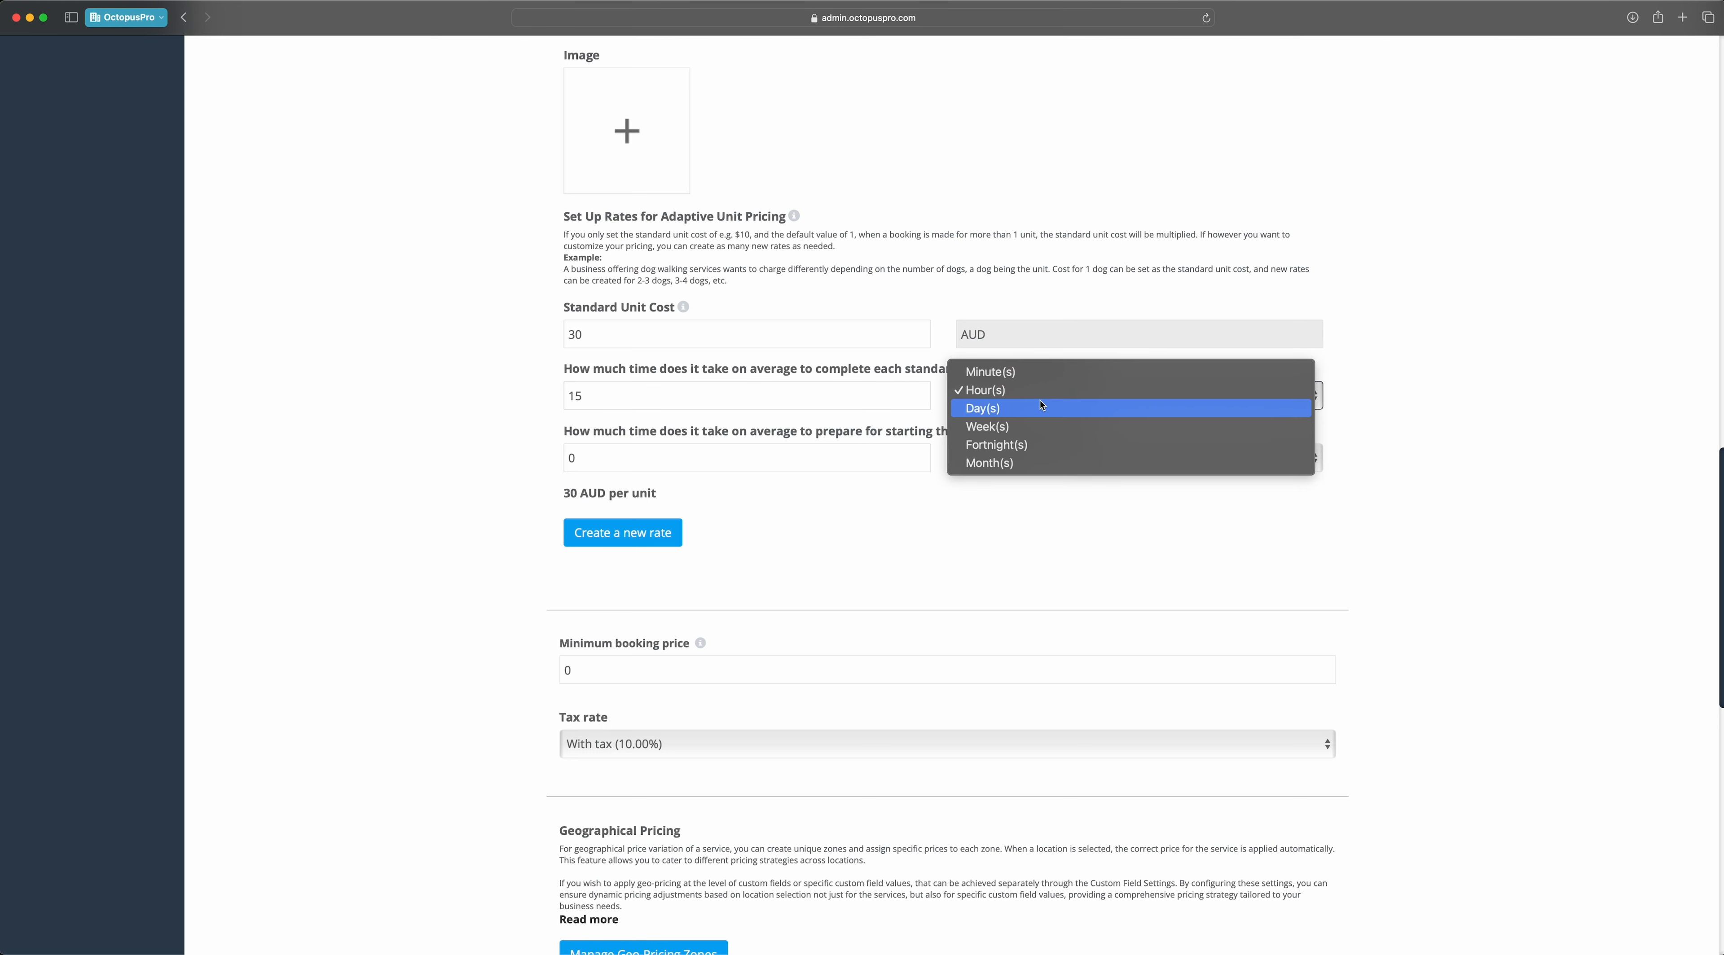
pyautogui.click(1054, 372)
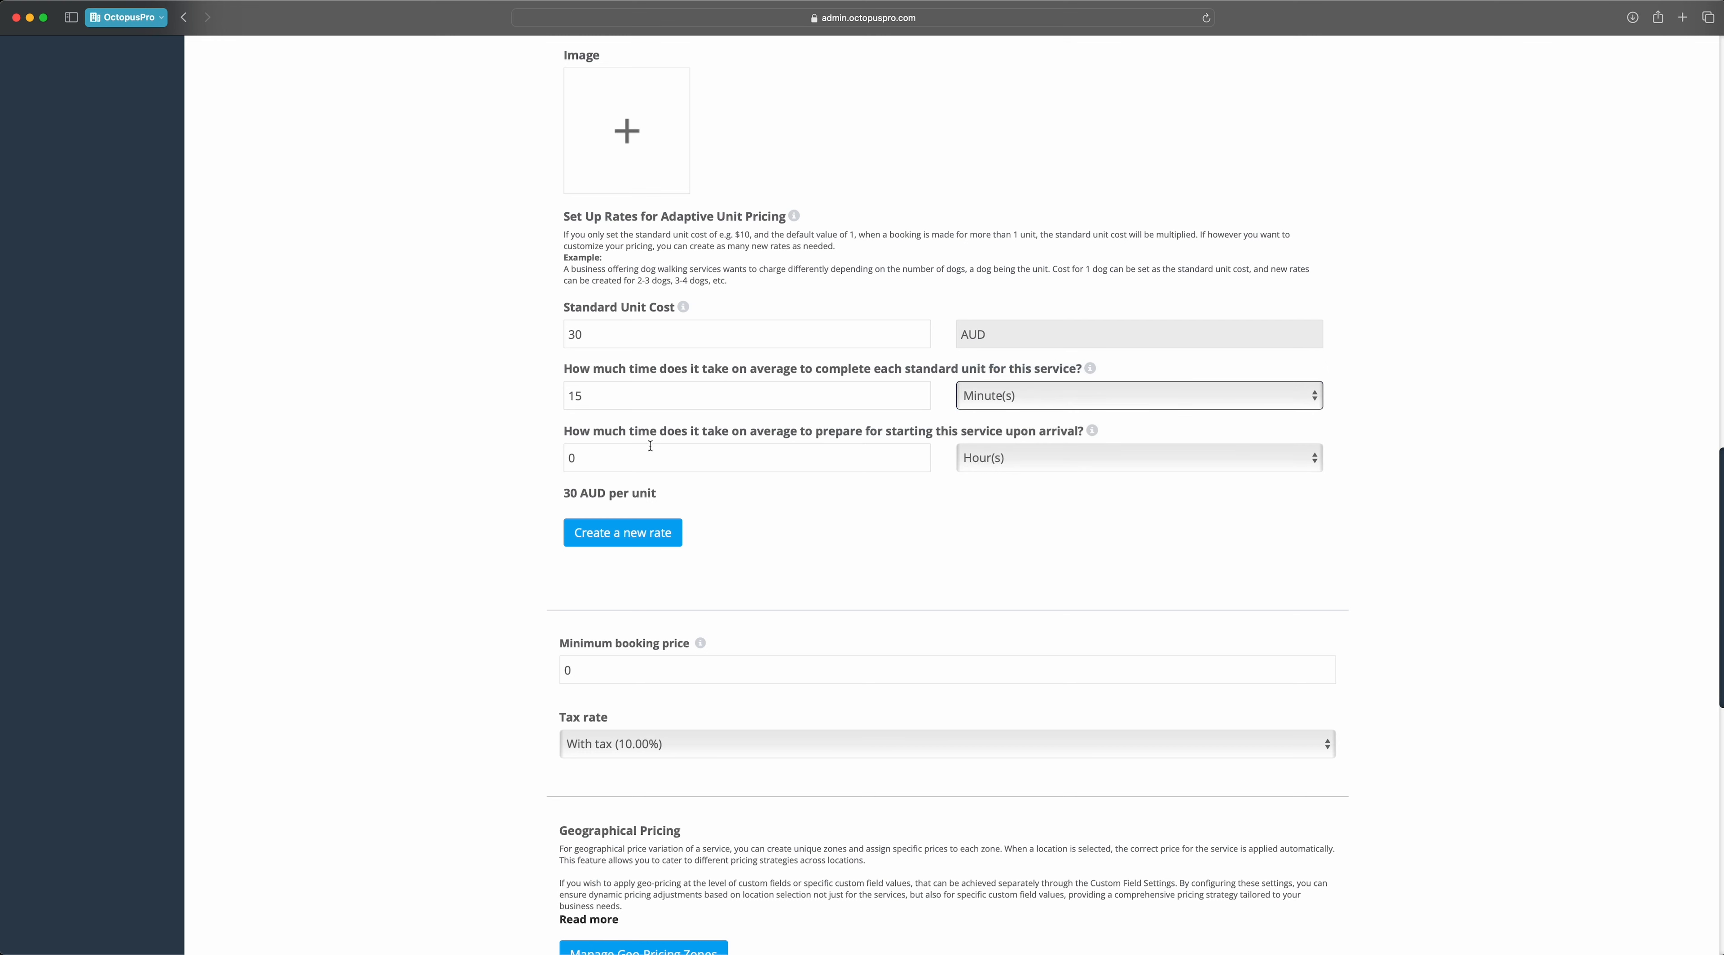
# - Set the average time to prepare for starting the service upon arrival to 10 minutes
pyautogui.press('Tab')
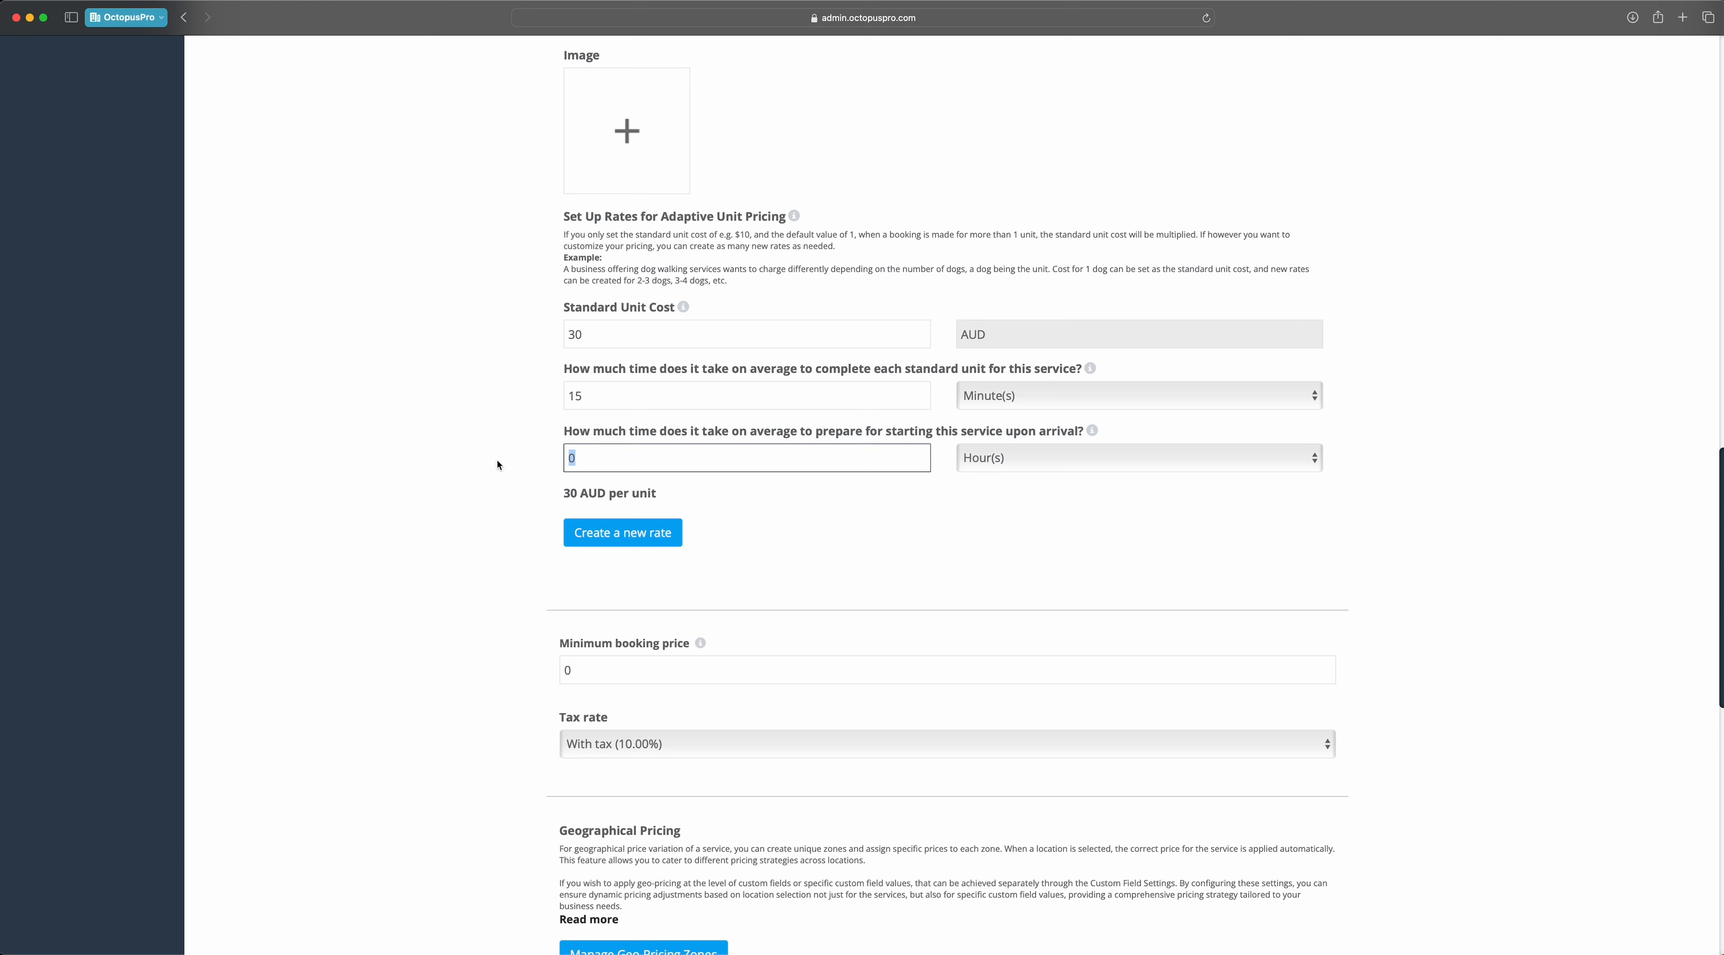
pyautogui.write('10')
pyautogui.click(1041, 461)
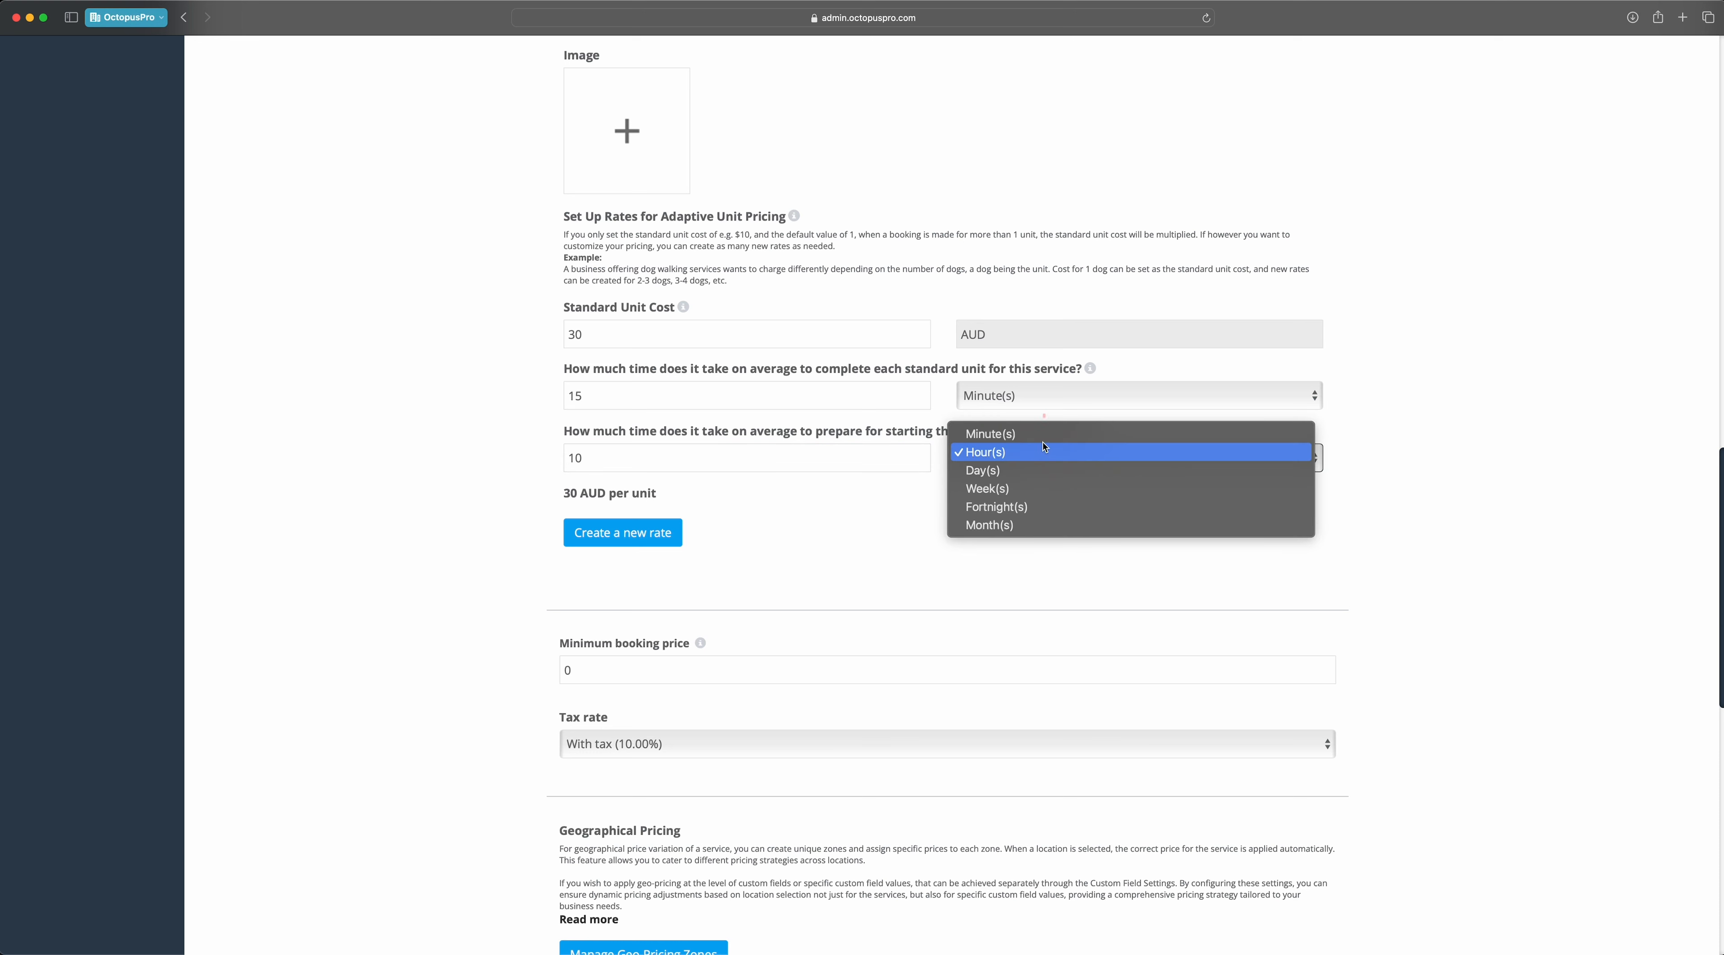
pyautogui.click(984, 539)
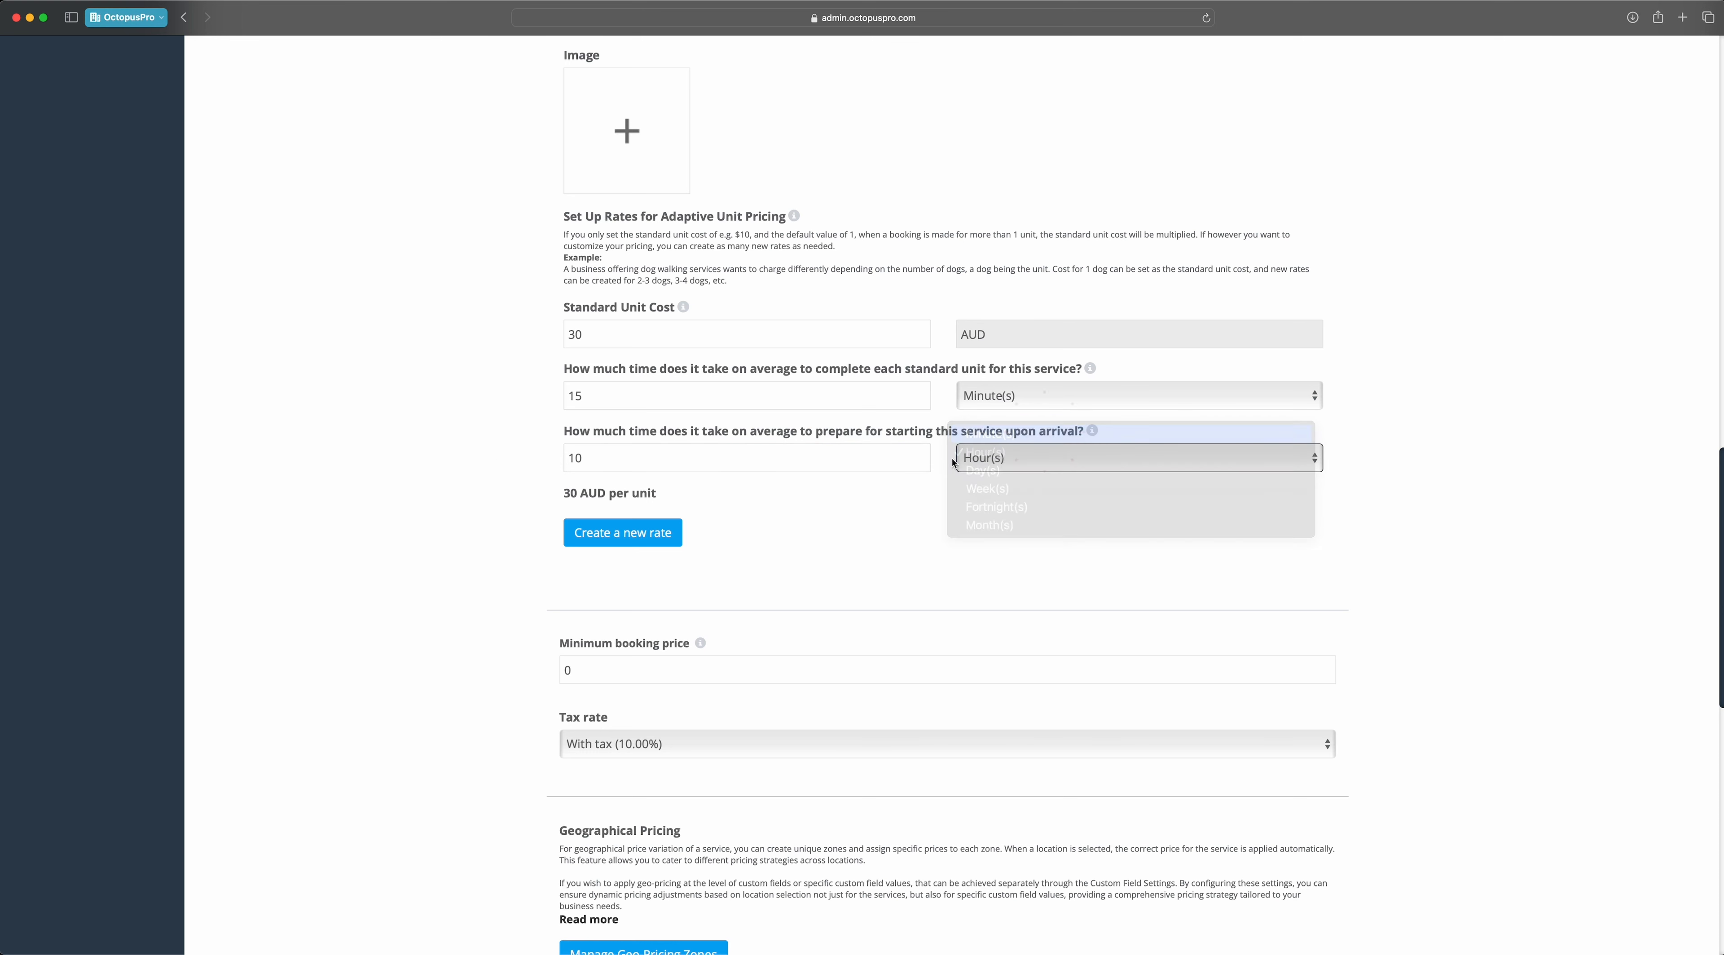
pyautogui.click(791, 536)
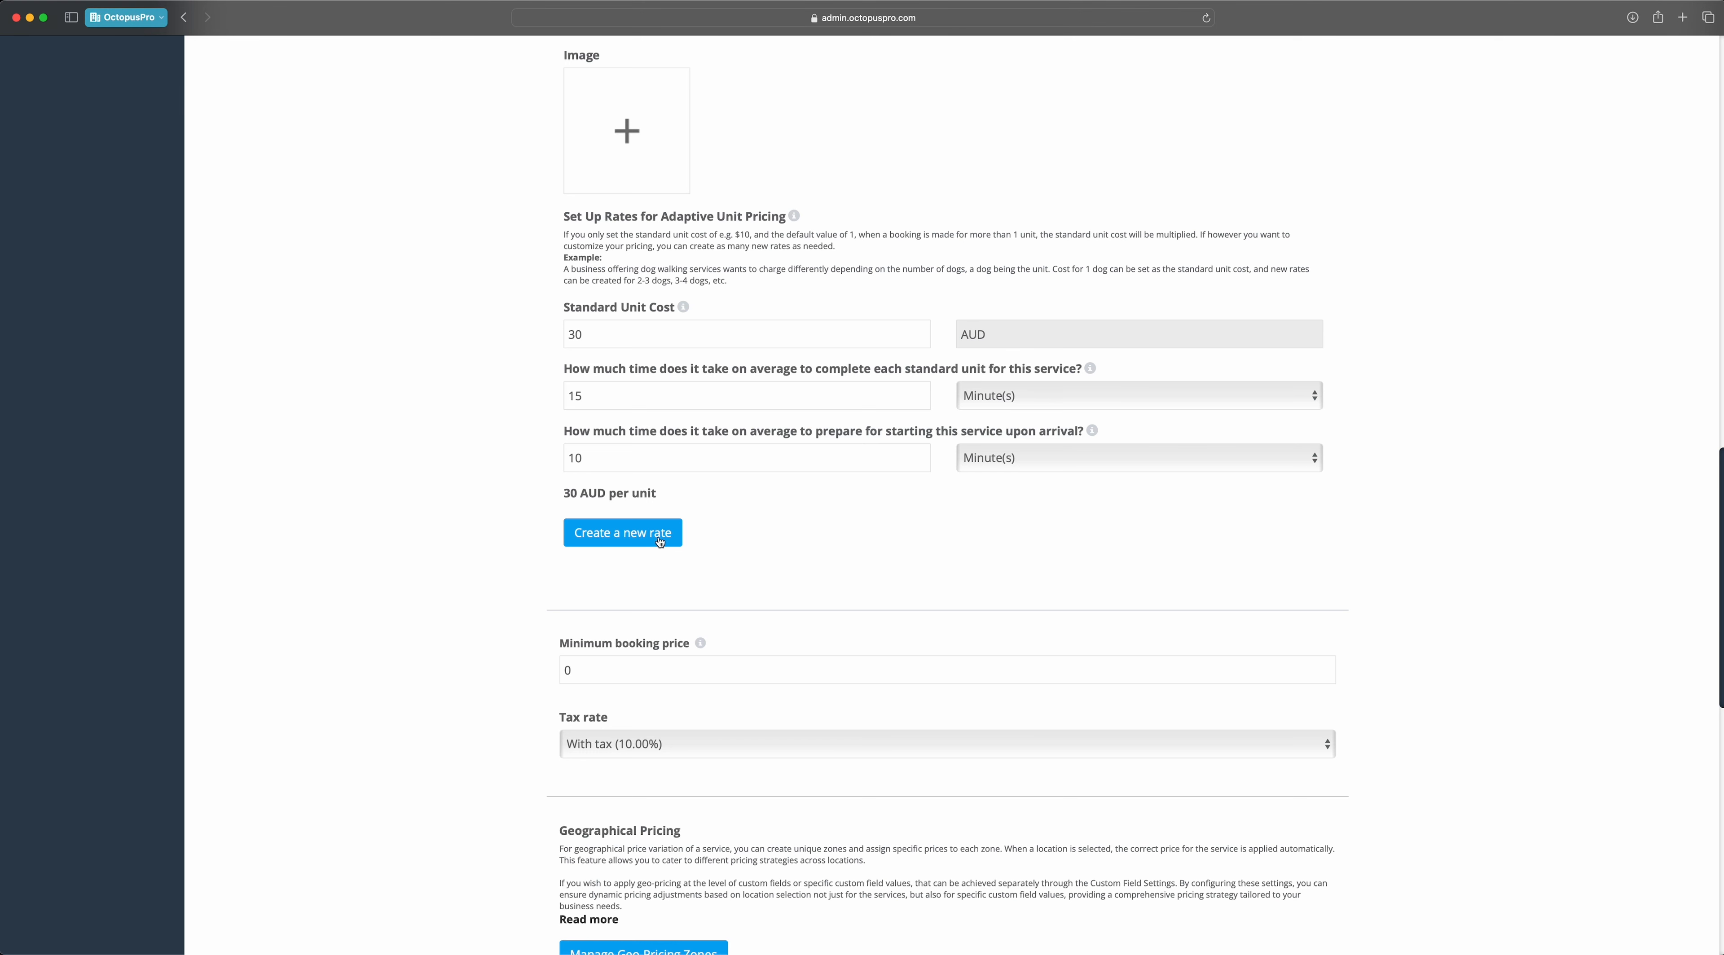
# - Add a new adaptive rate costing 25 AUD per unit for a minimum of 5 and a maximum of 10 units
pyautogui.click(628, 545)
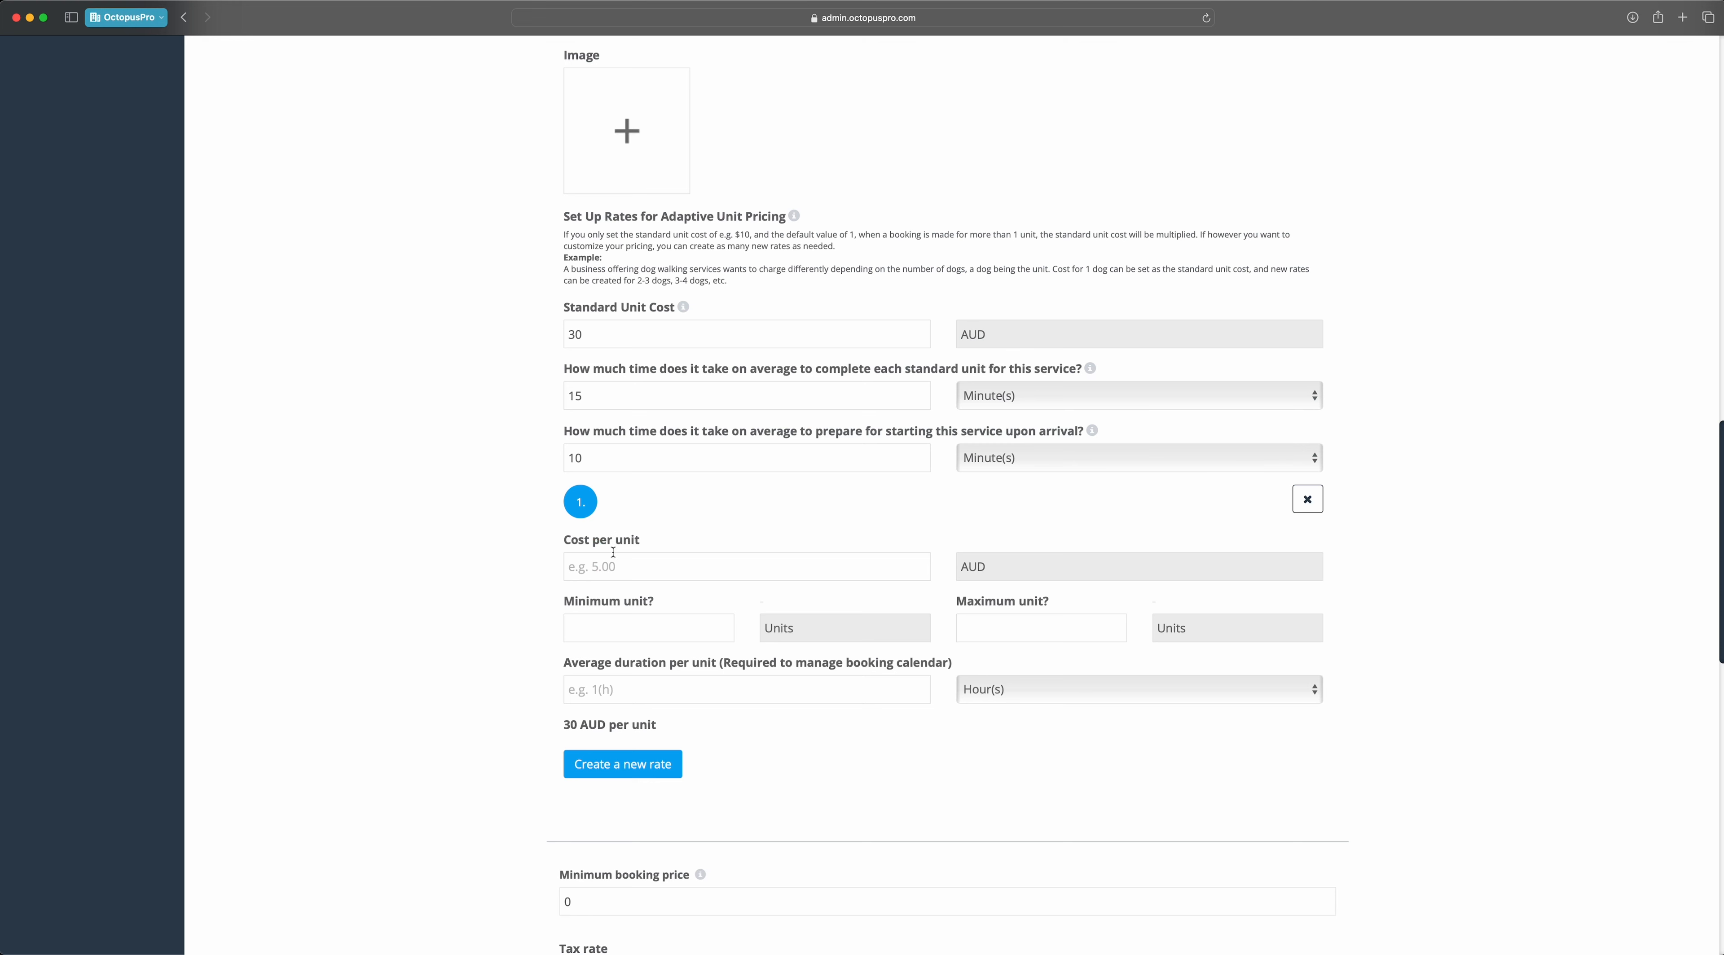
pyautogui.click(589, 572)
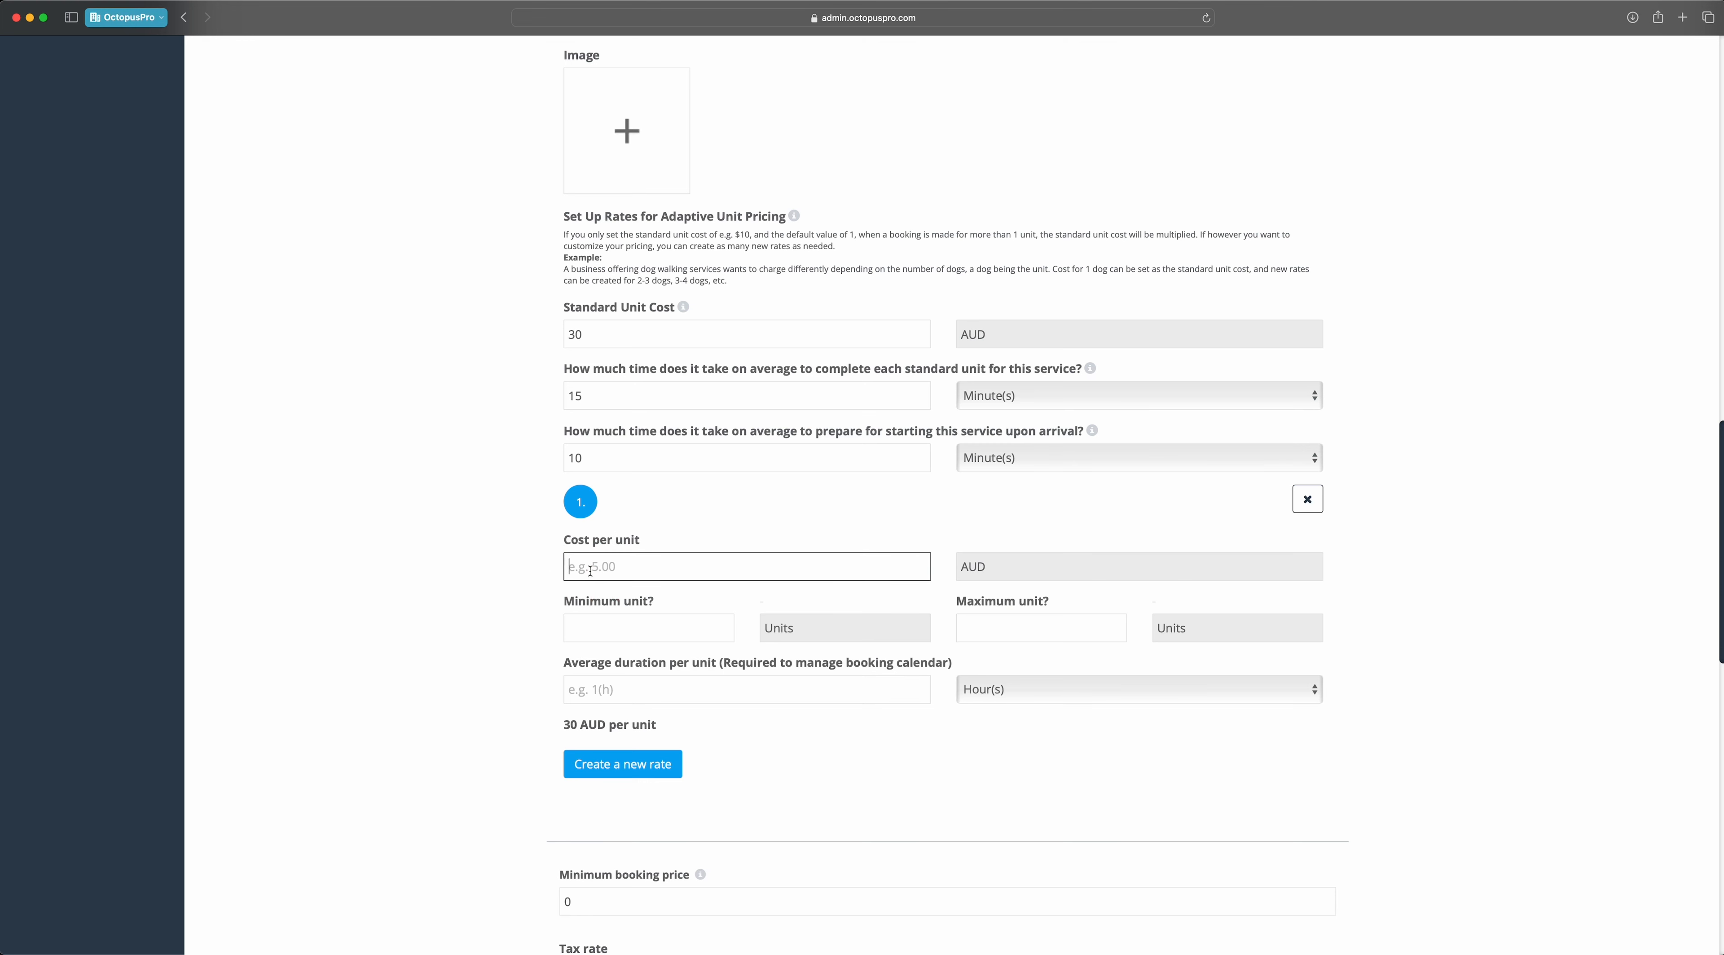
pyautogui.write('25')
pyautogui.click(574, 627)
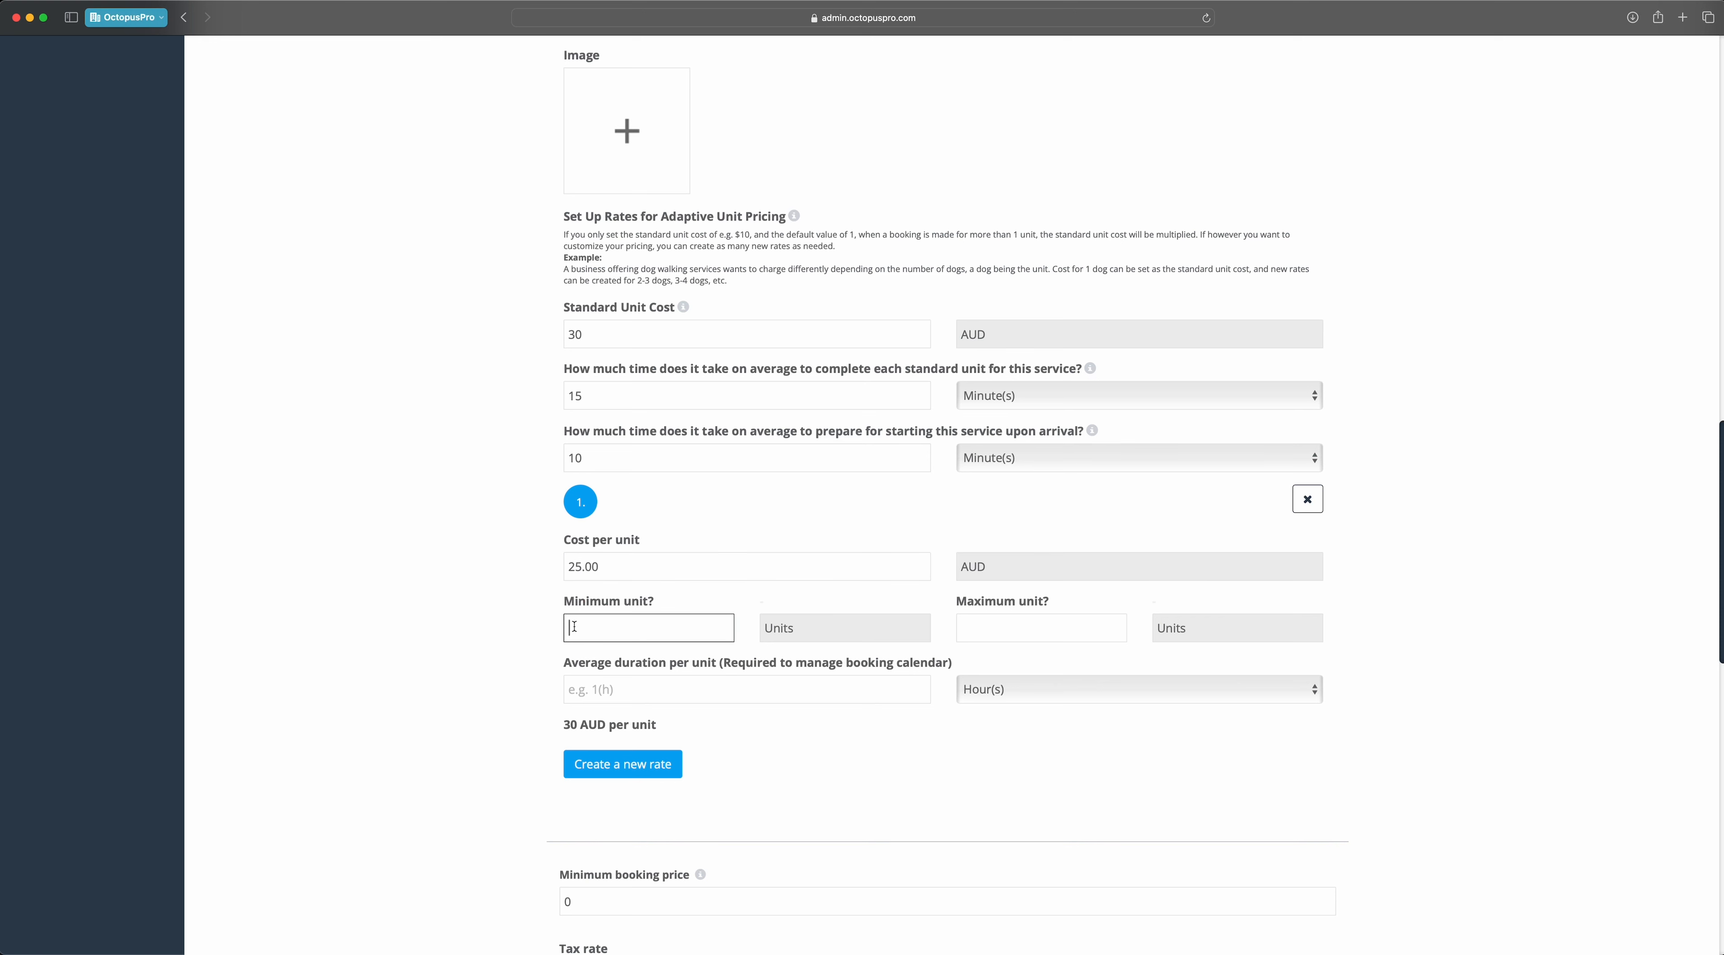
pyautogui.write('5')
pyautogui.click(1002, 627)
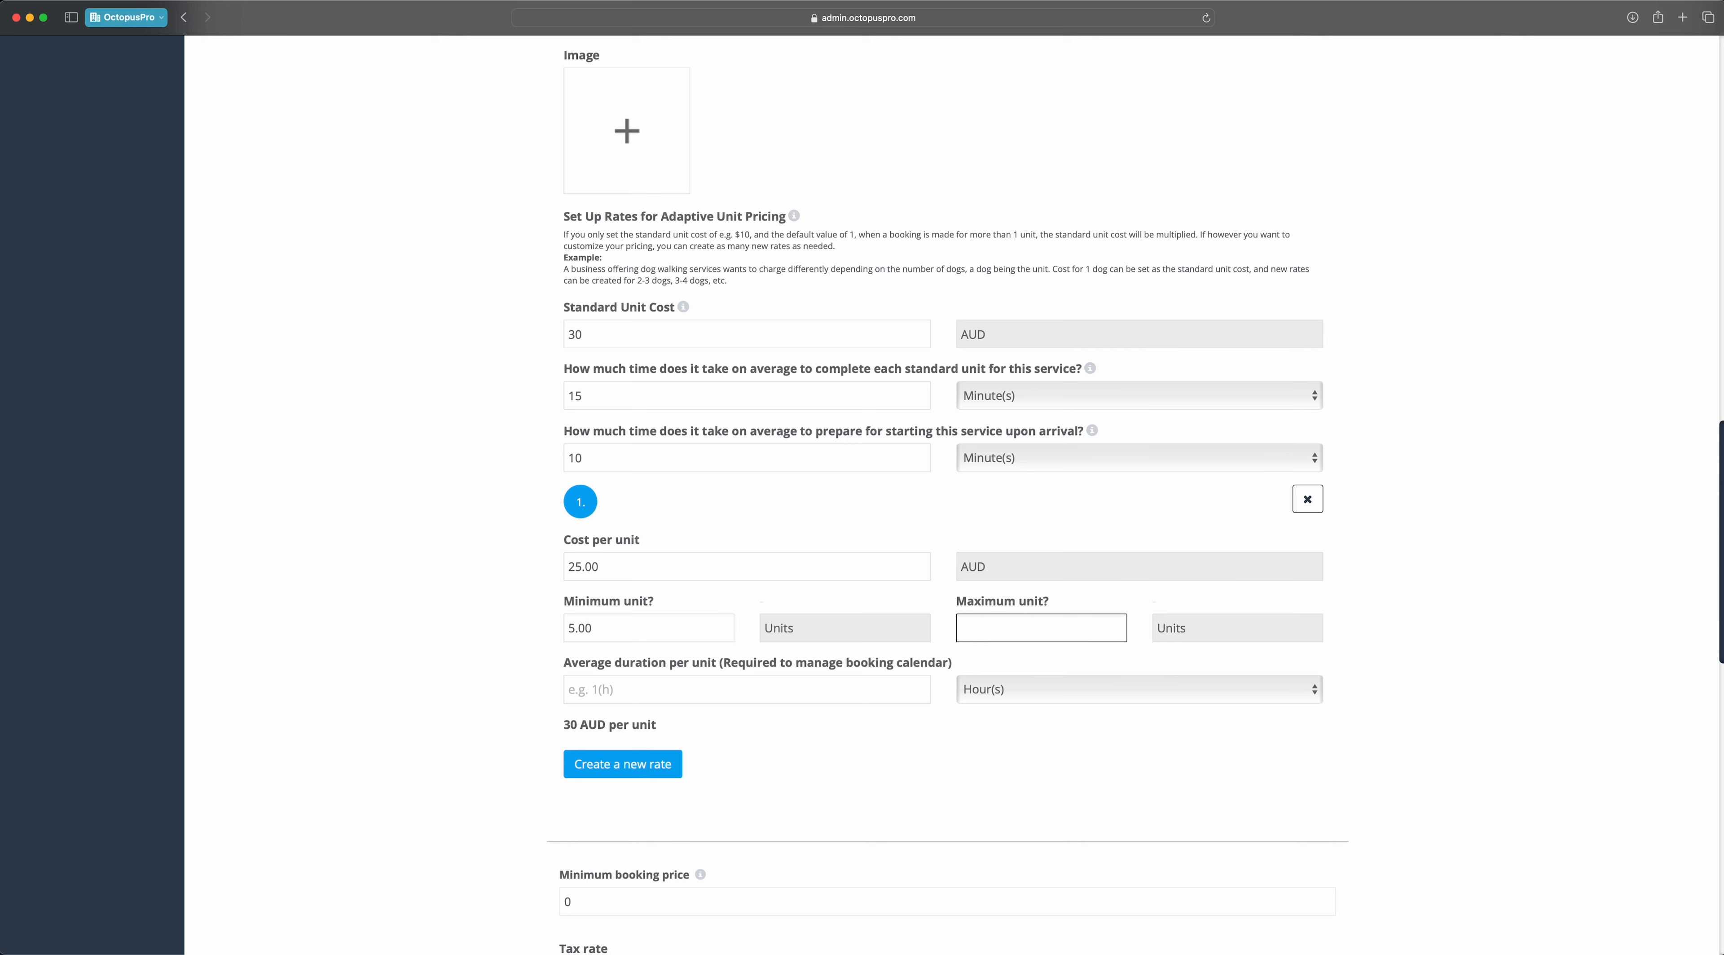
pyautogui.write('10')
# - Set the new rate's average duration per unit to 15 minutes
pyautogui.click(579, 688)
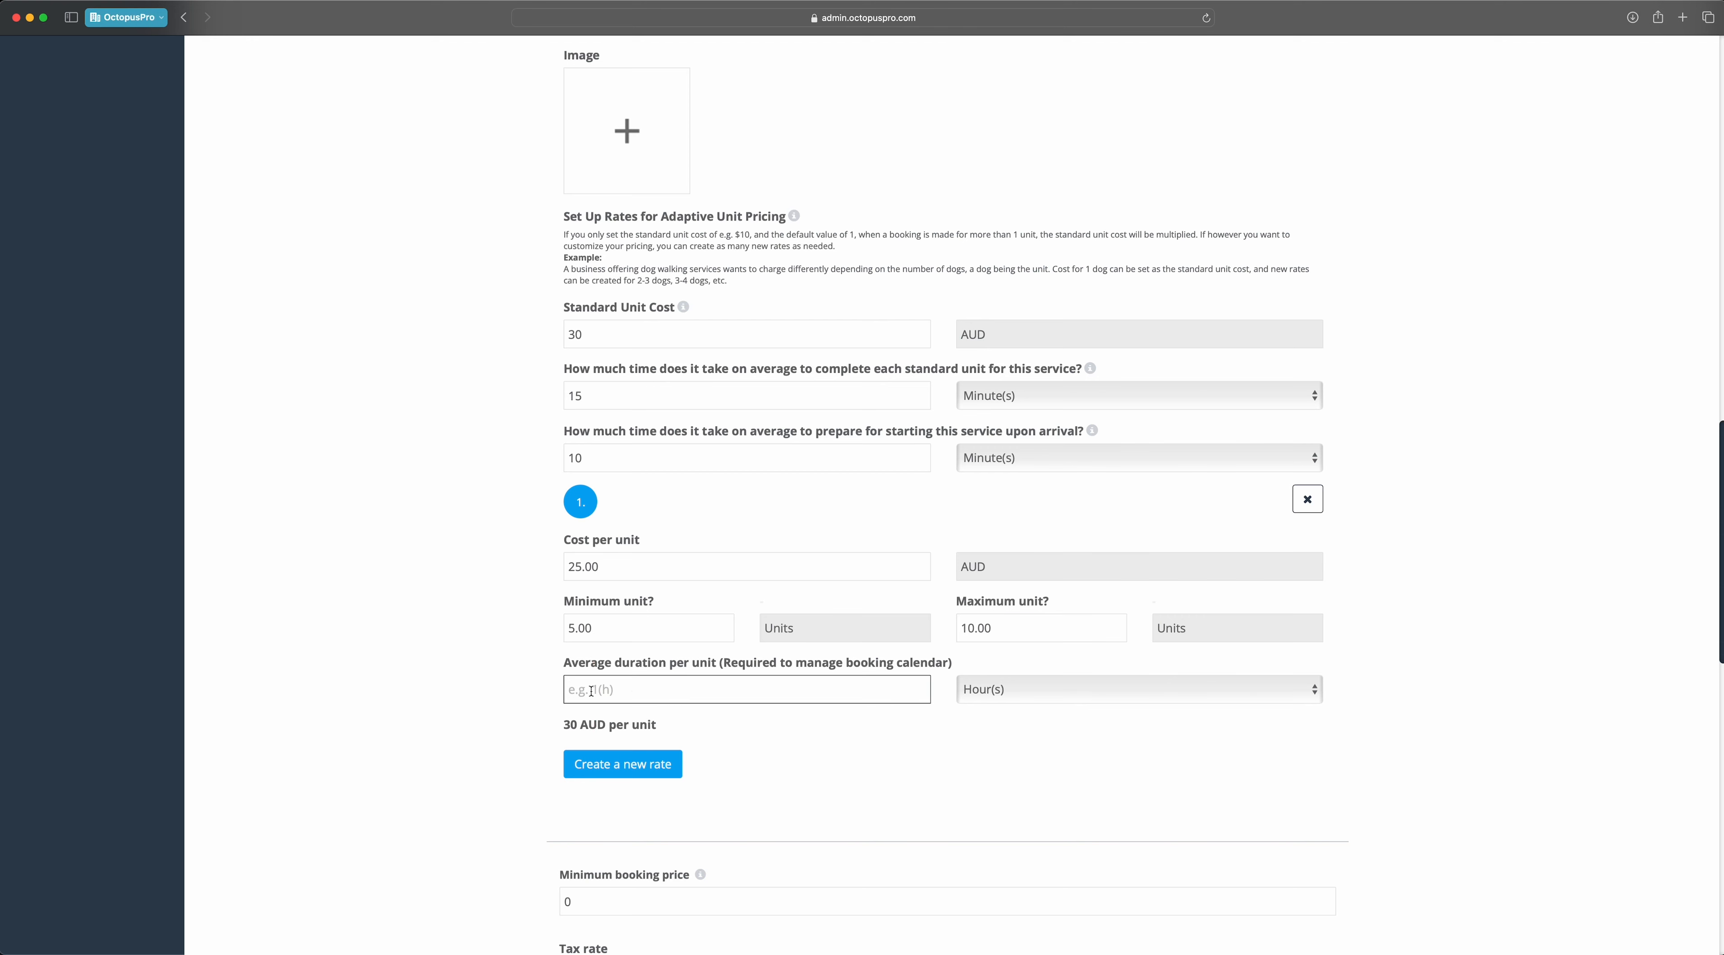
pyautogui.write('15')
pyautogui.click(1138, 689)
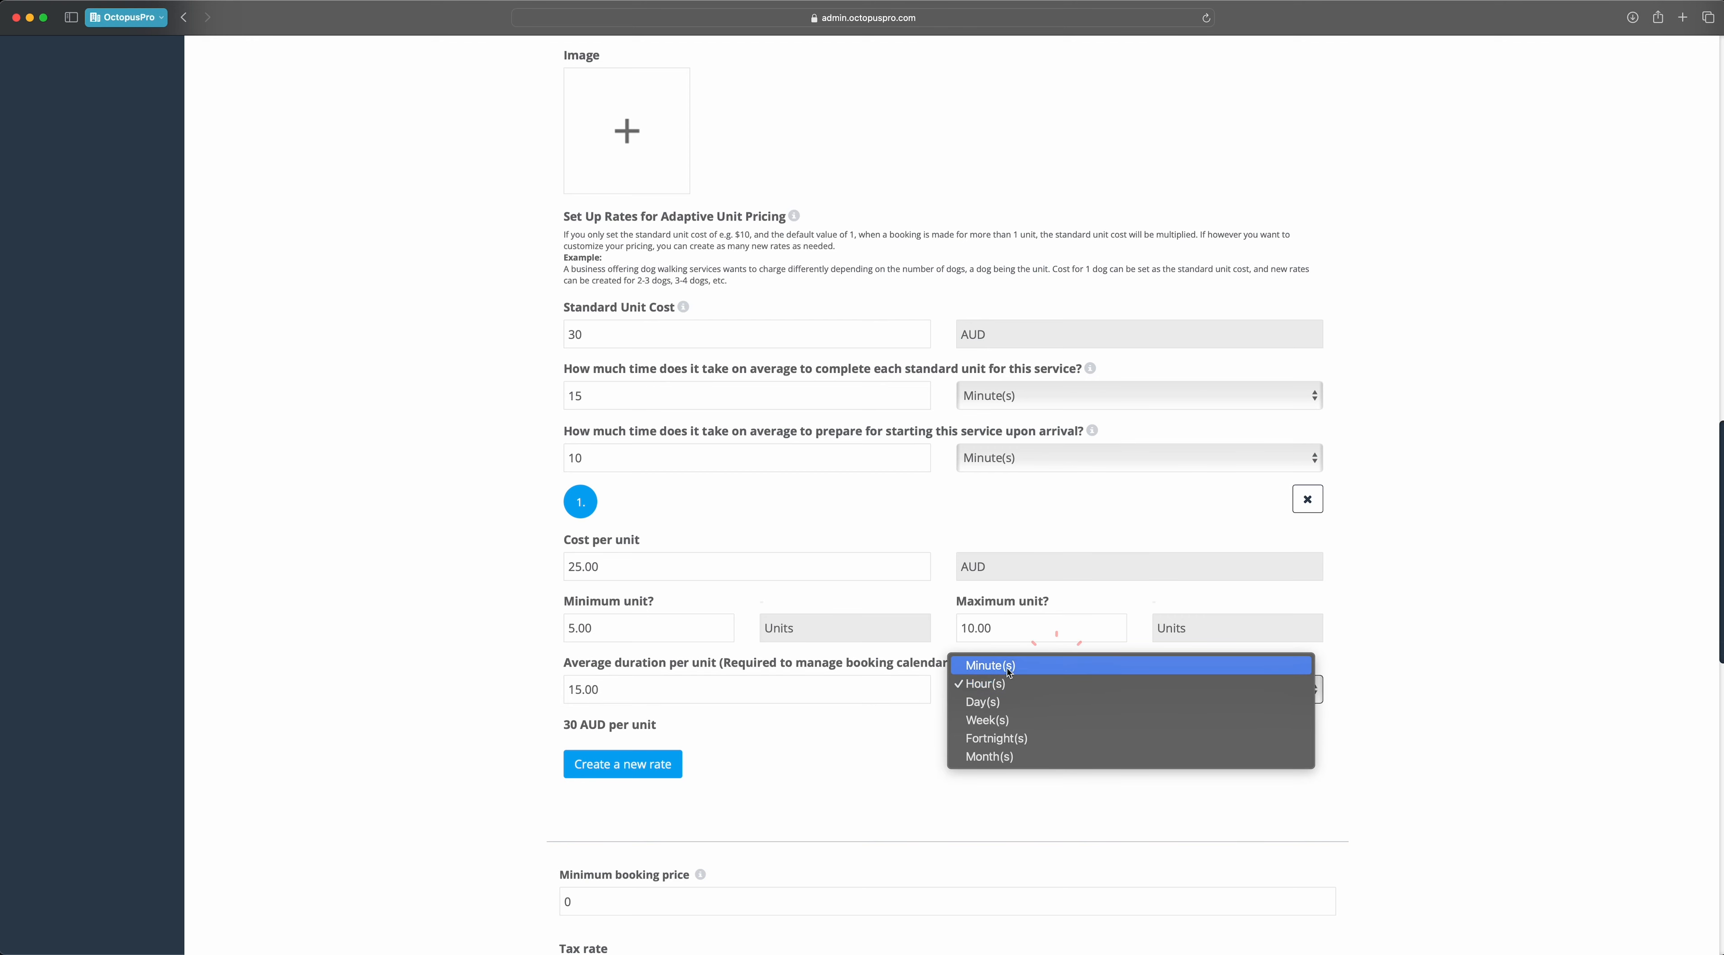
pyautogui.click(990, 669)
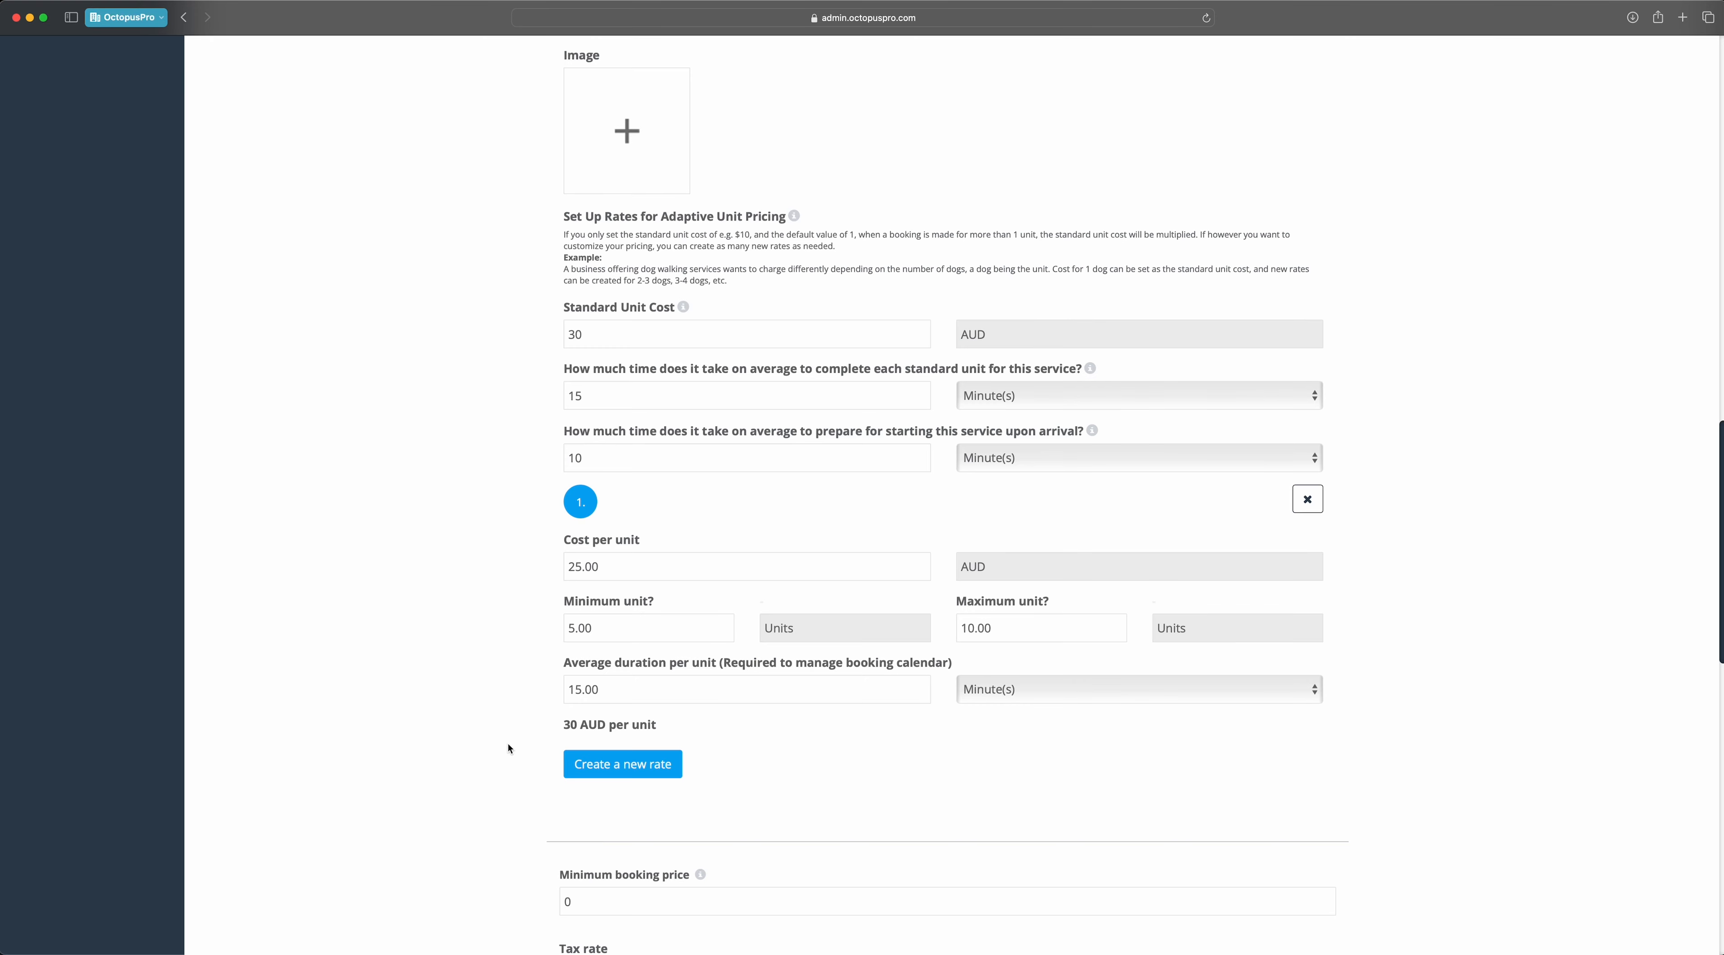
# - Set the service's minimum booking price to 30
pyautogui.scroll(-5, 507, 748)
pyautogui.scroll(-6, 508, 748)
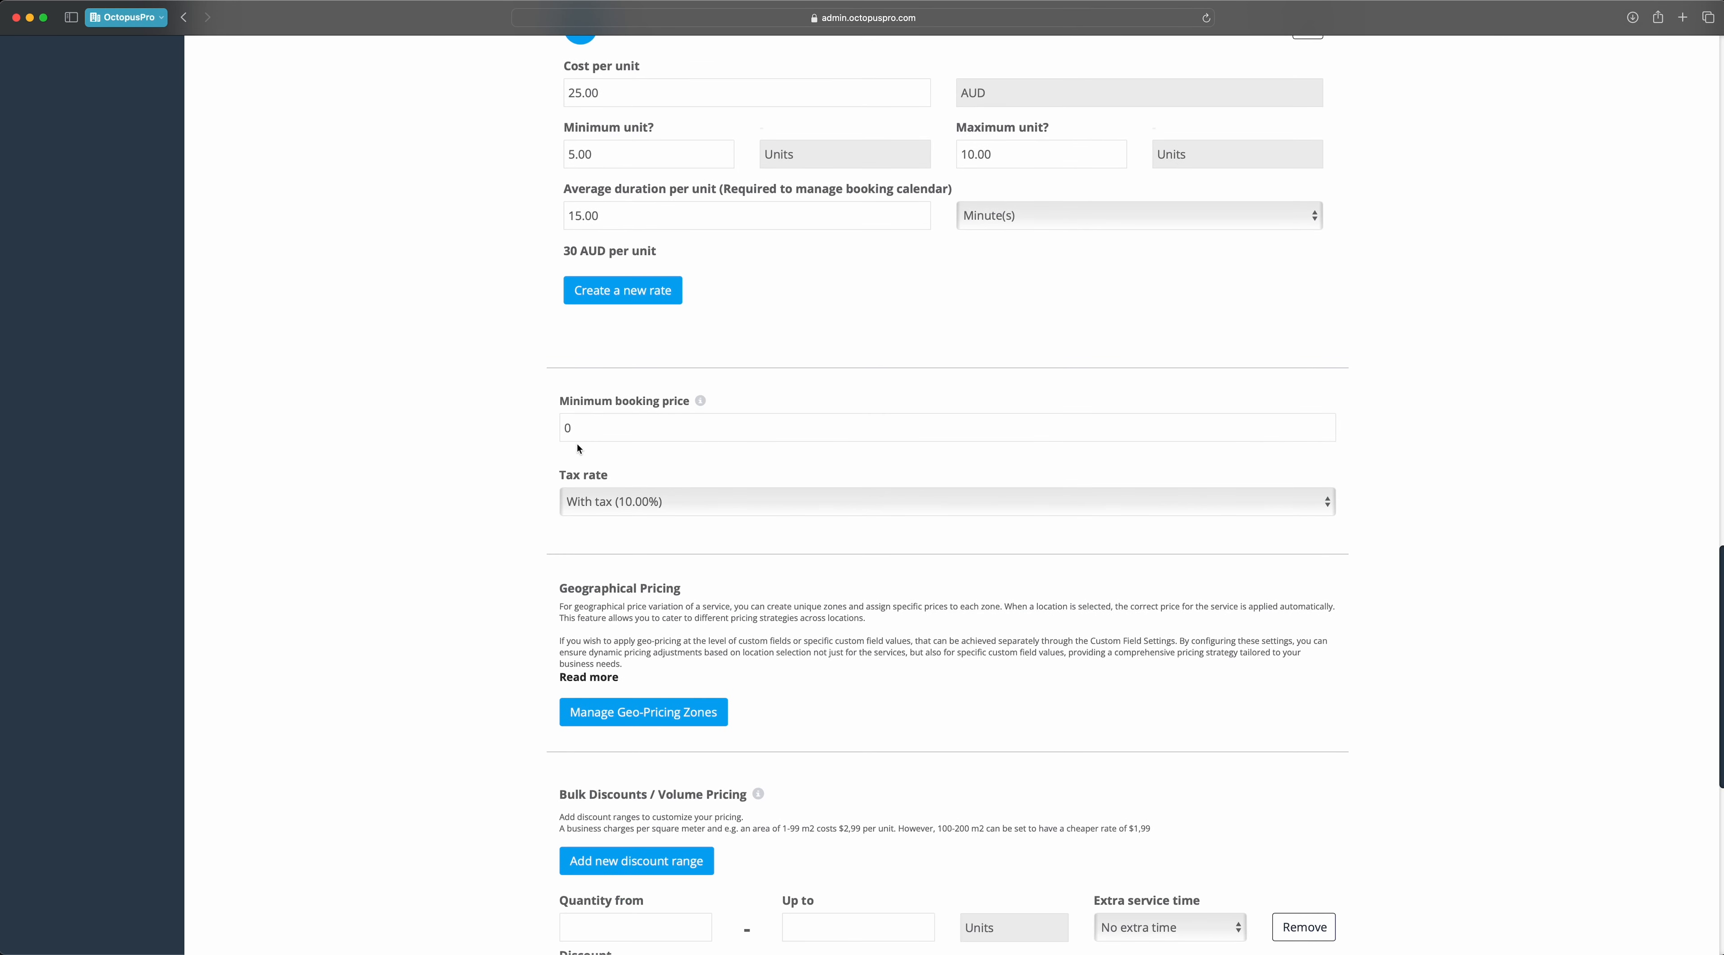
pyautogui.doubleClick(576, 428)
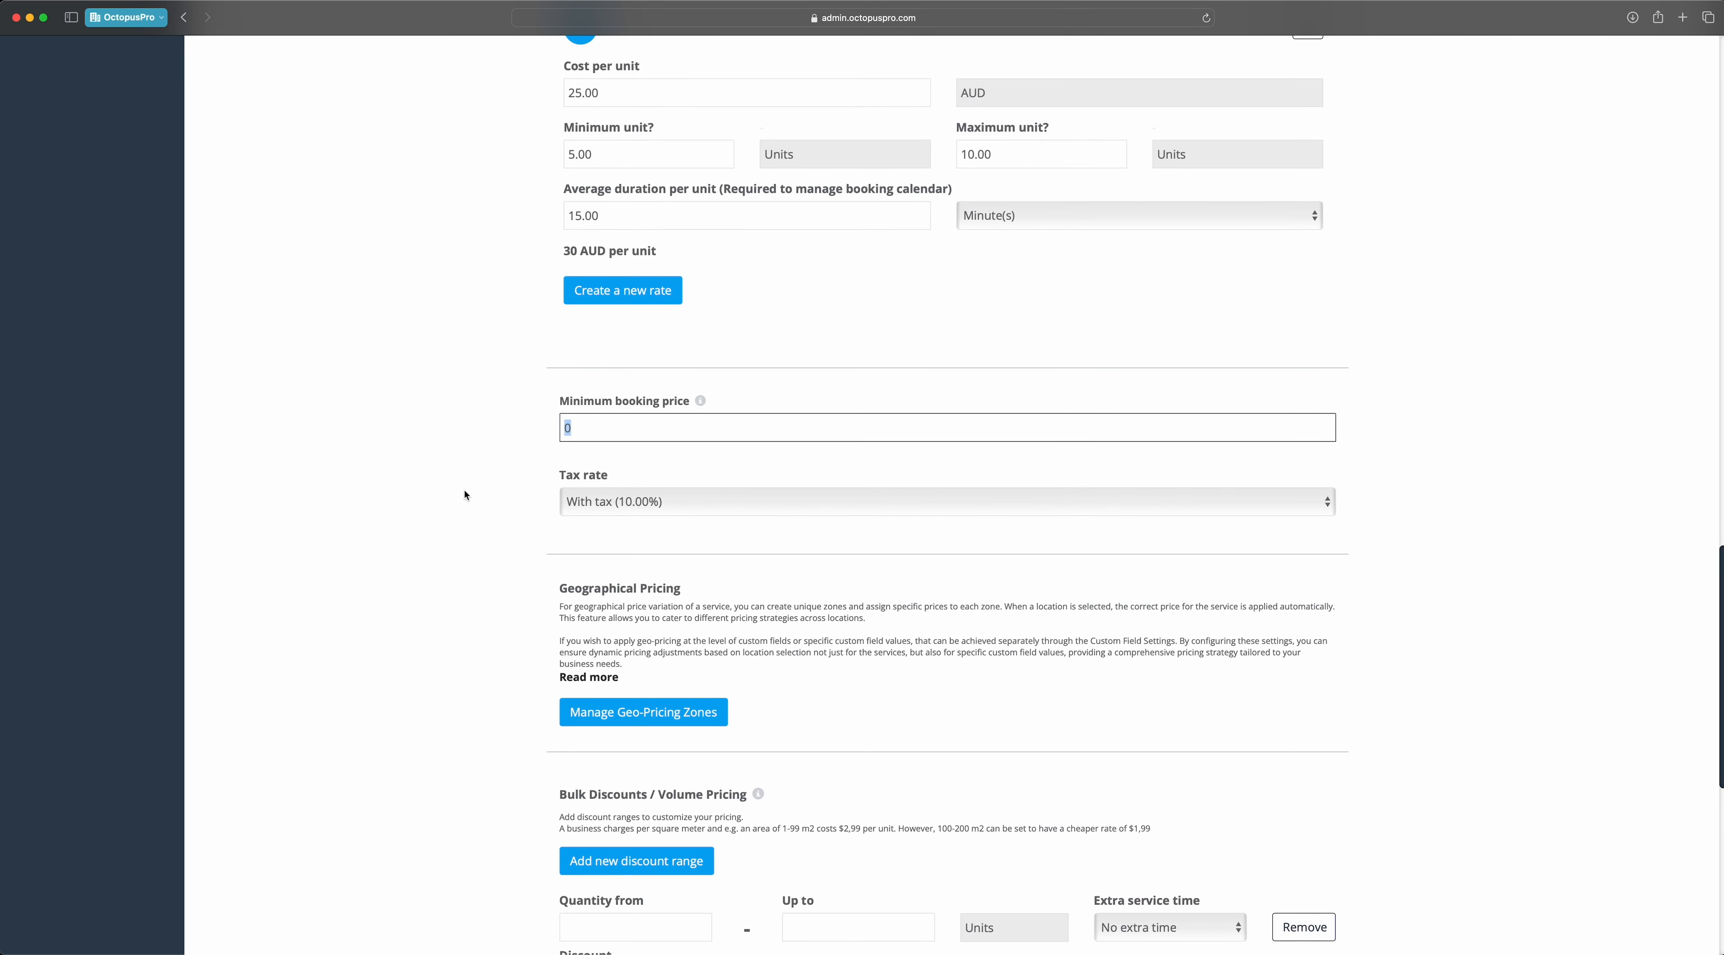
pyautogui.write('30')
pyautogui.click(459, 529)
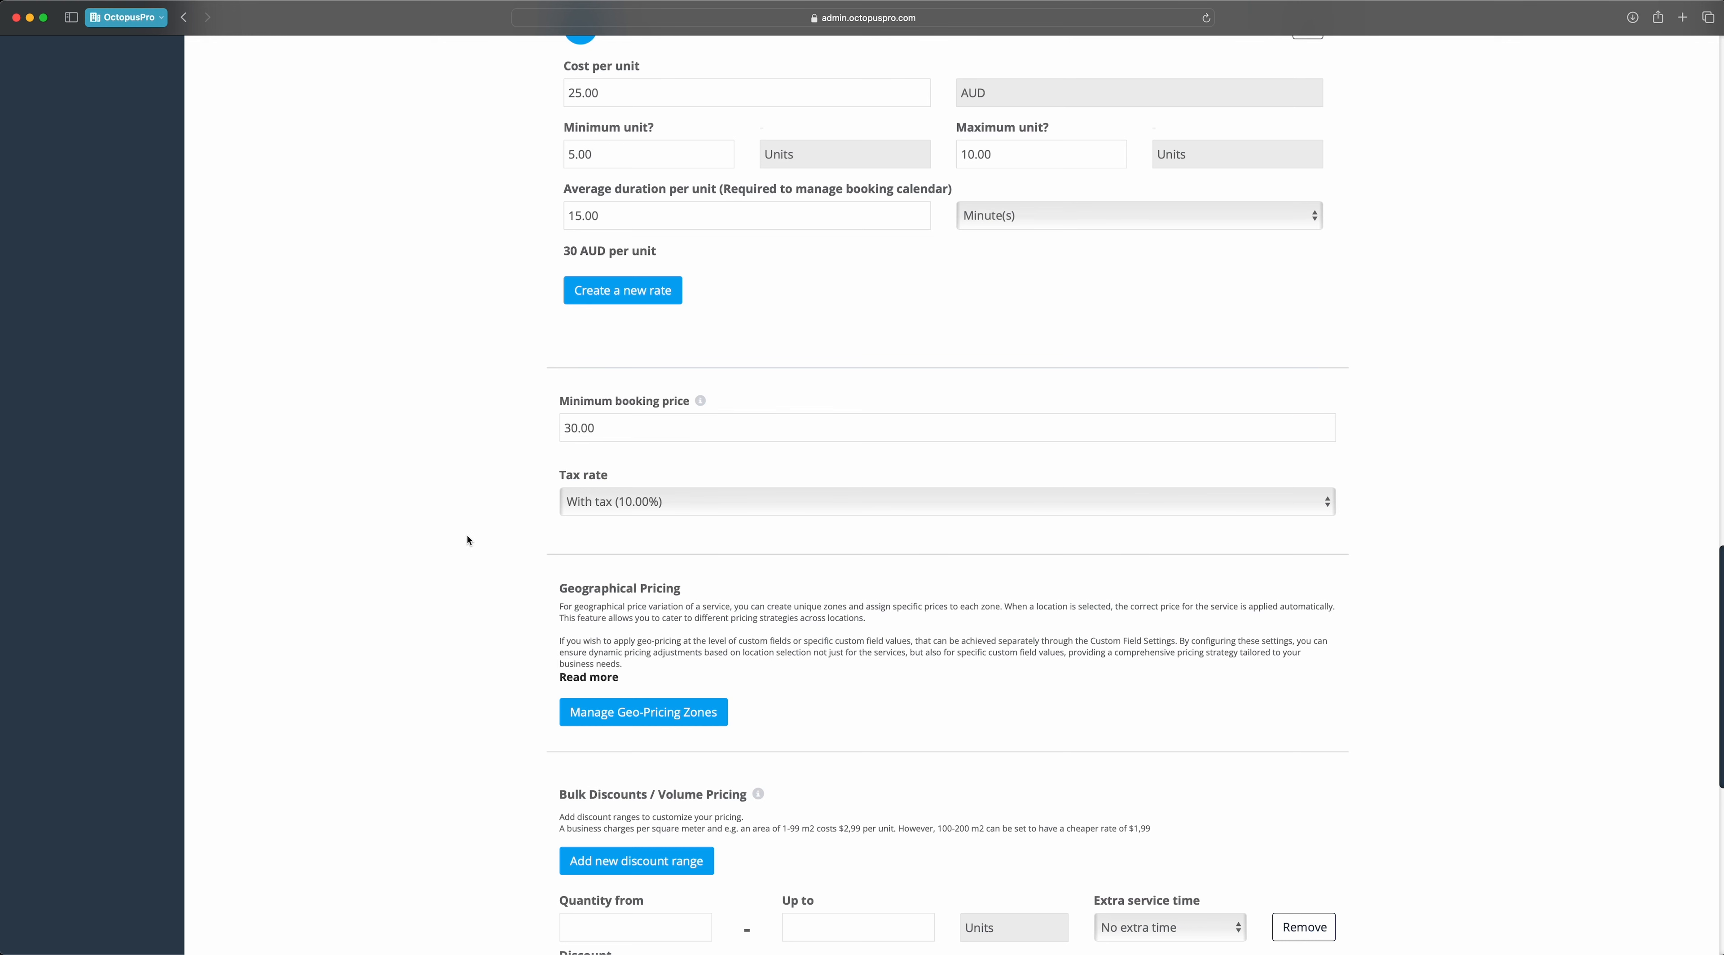
# - Open the geo-pricing zone management for the Leather Shoe Shine service
pyautogui.scroll(-6, 467, 536)
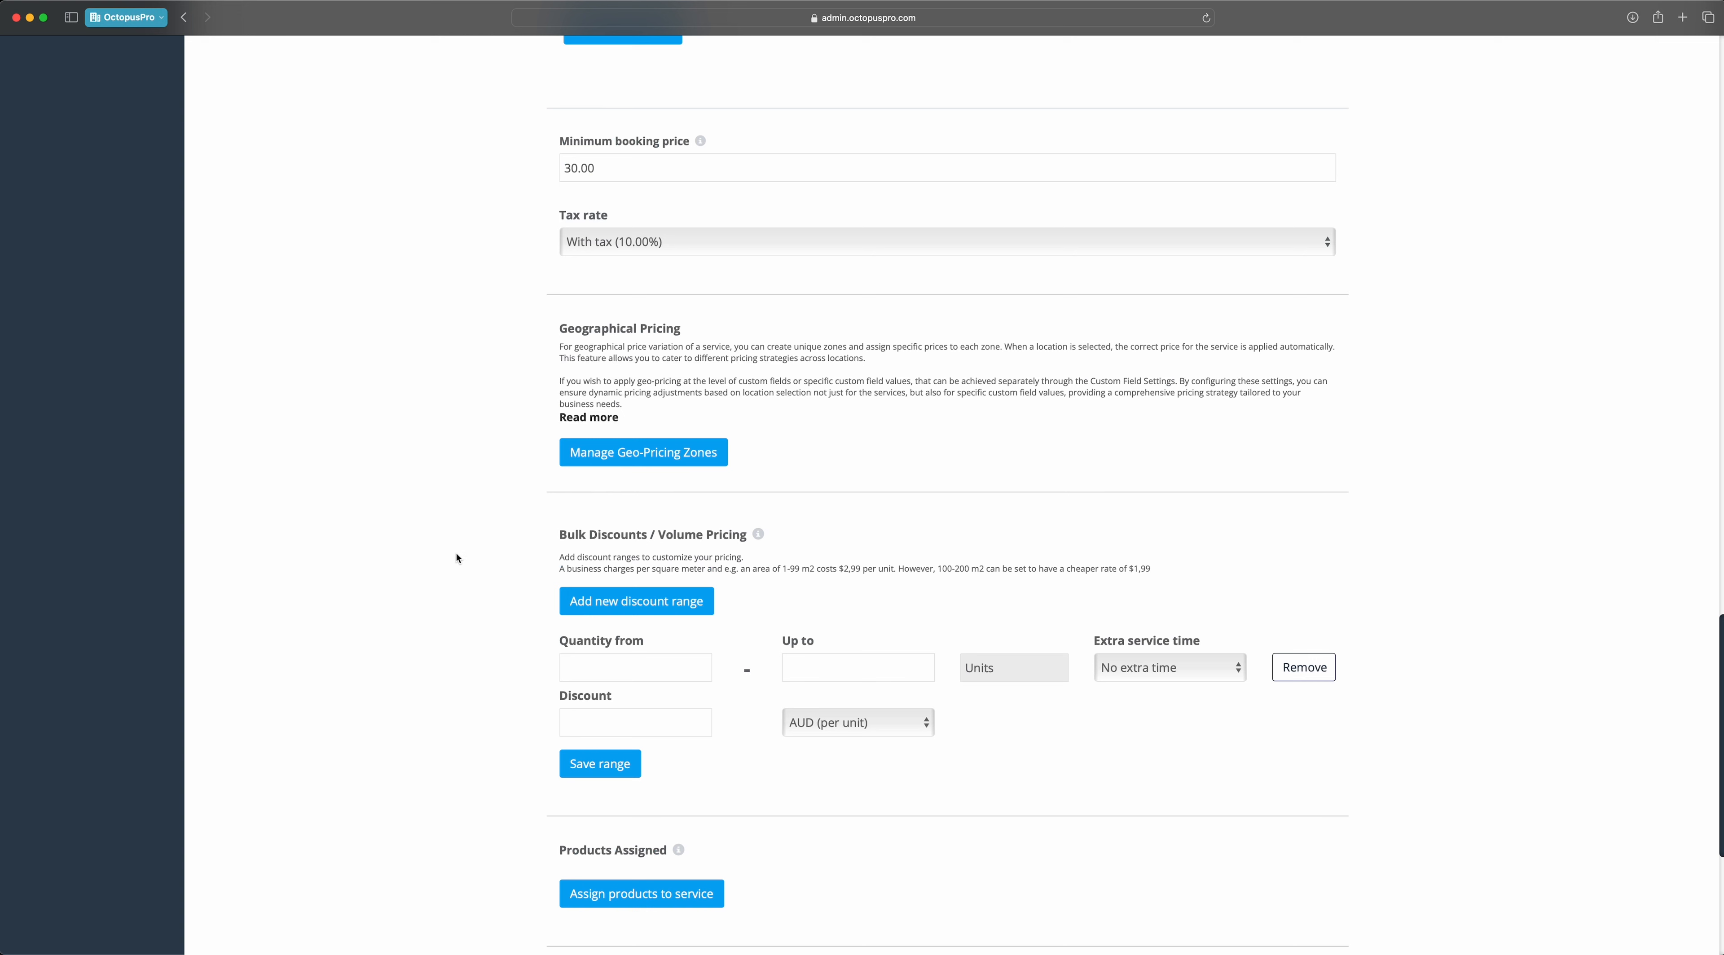
pyautogui.scroll(-2, 442, 554)
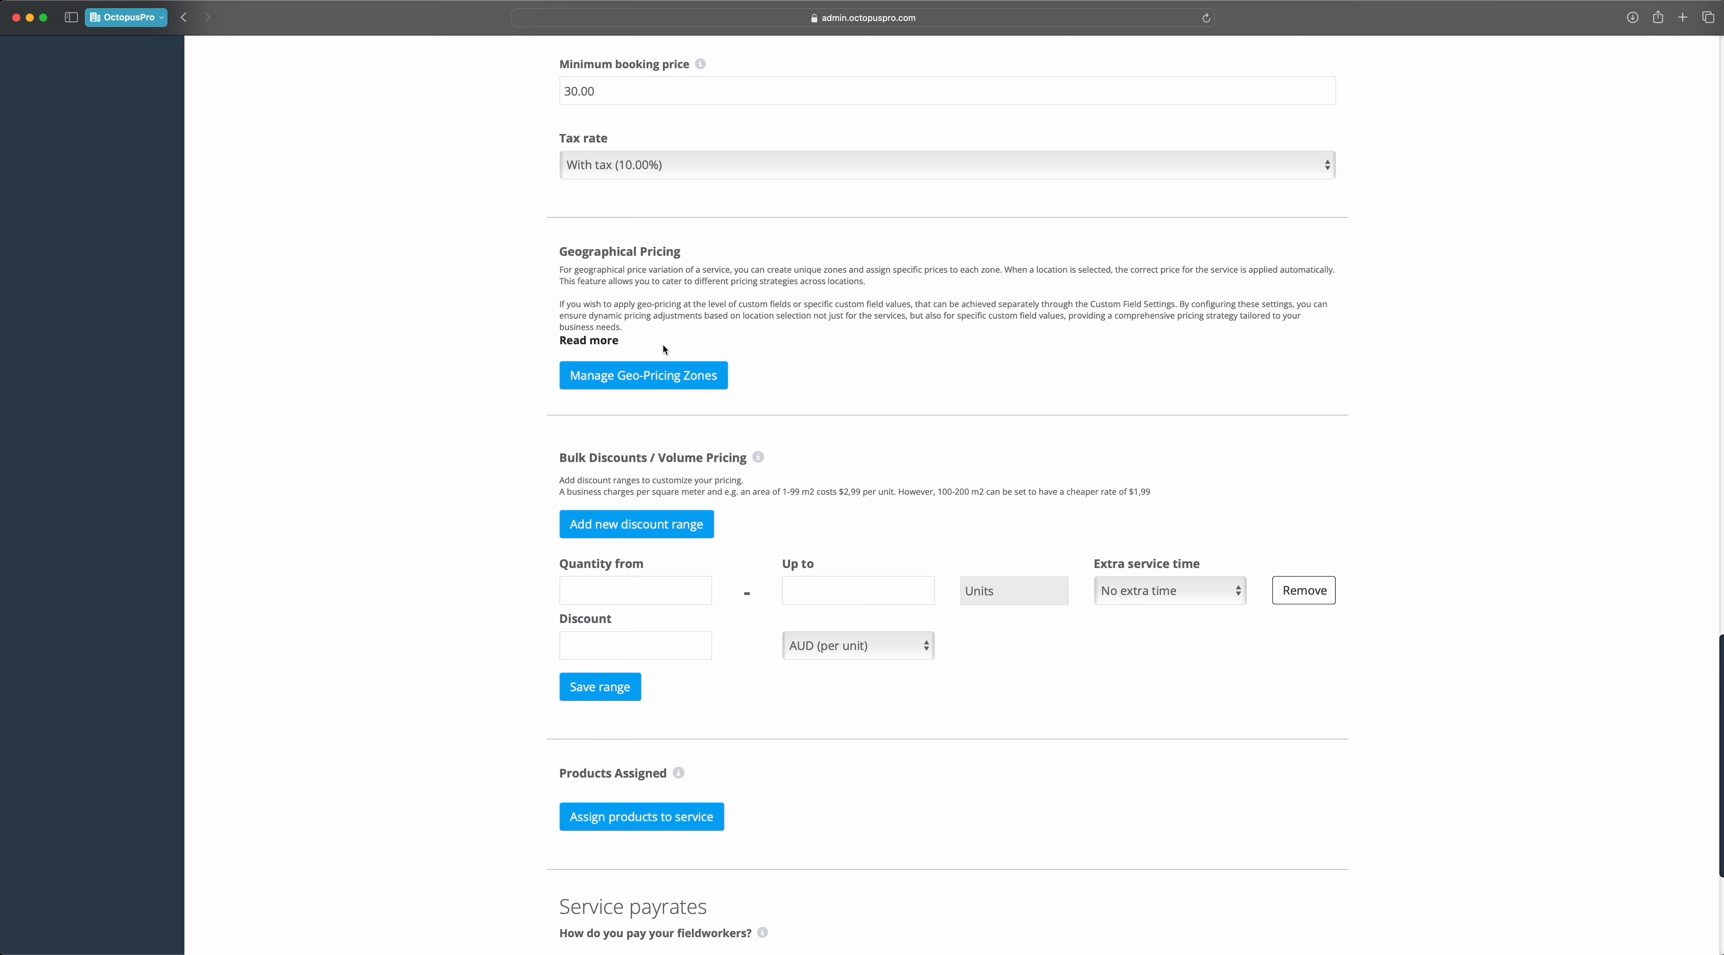
pyautogui.click(640, 378)
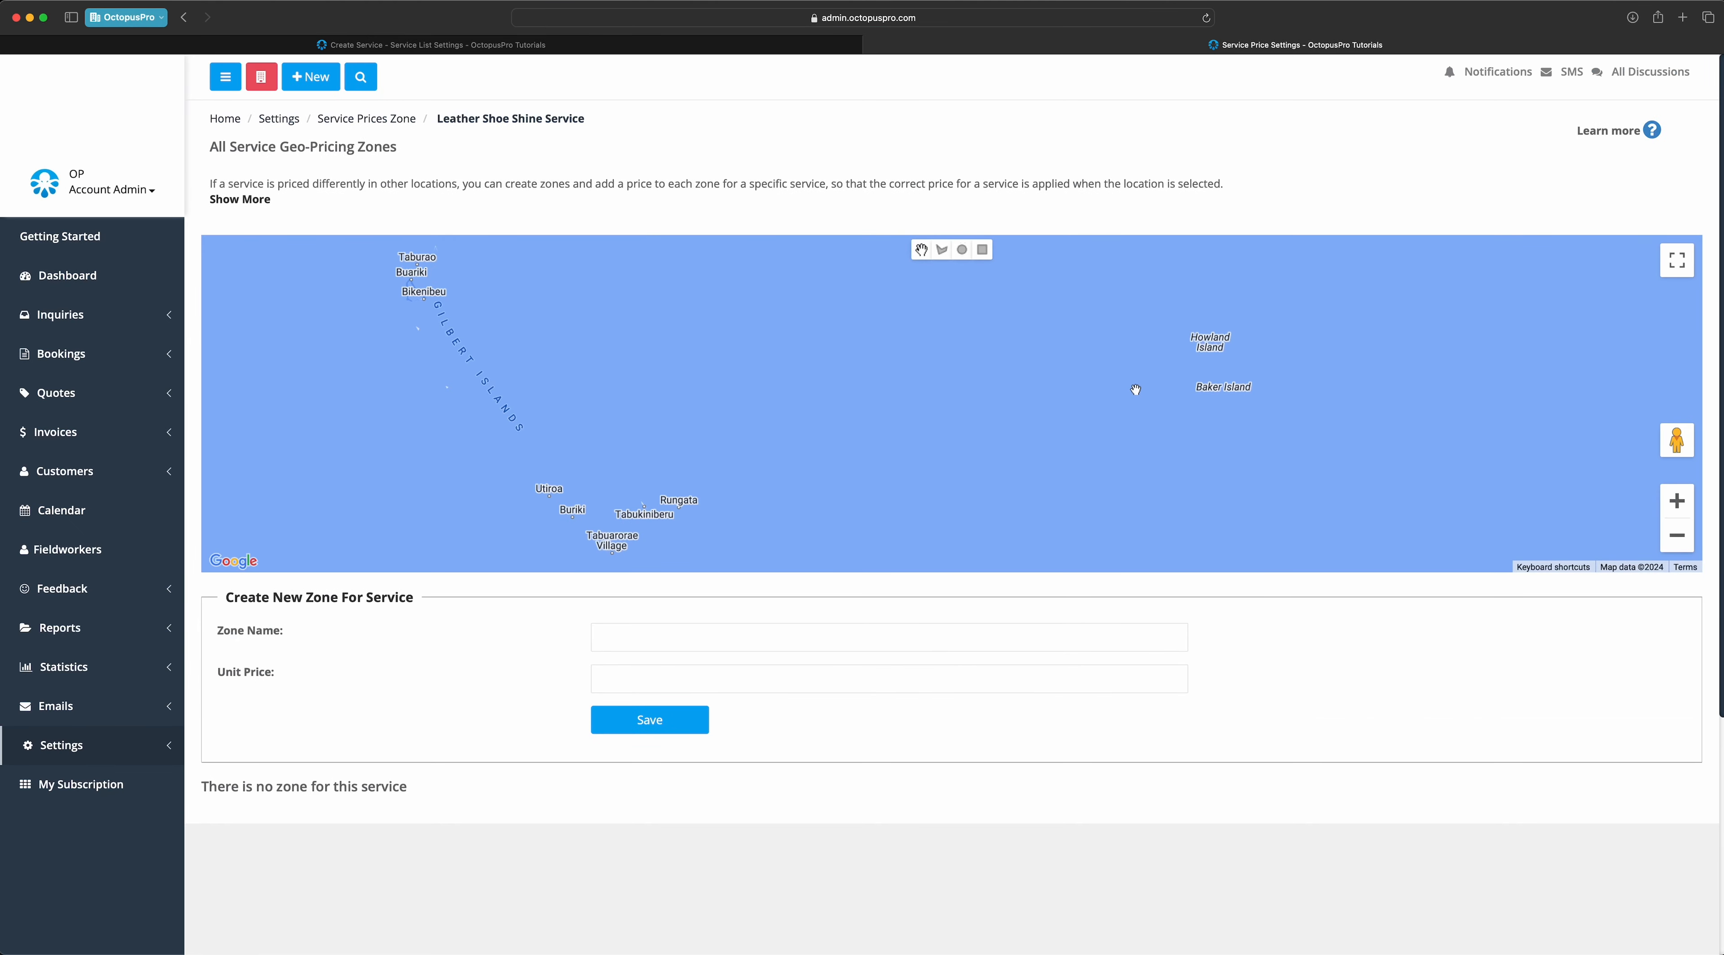
# - Draw a rectangular pricing zone over New South Wales in southeastern Australia on the map
pyautogui.click(1687, 538)
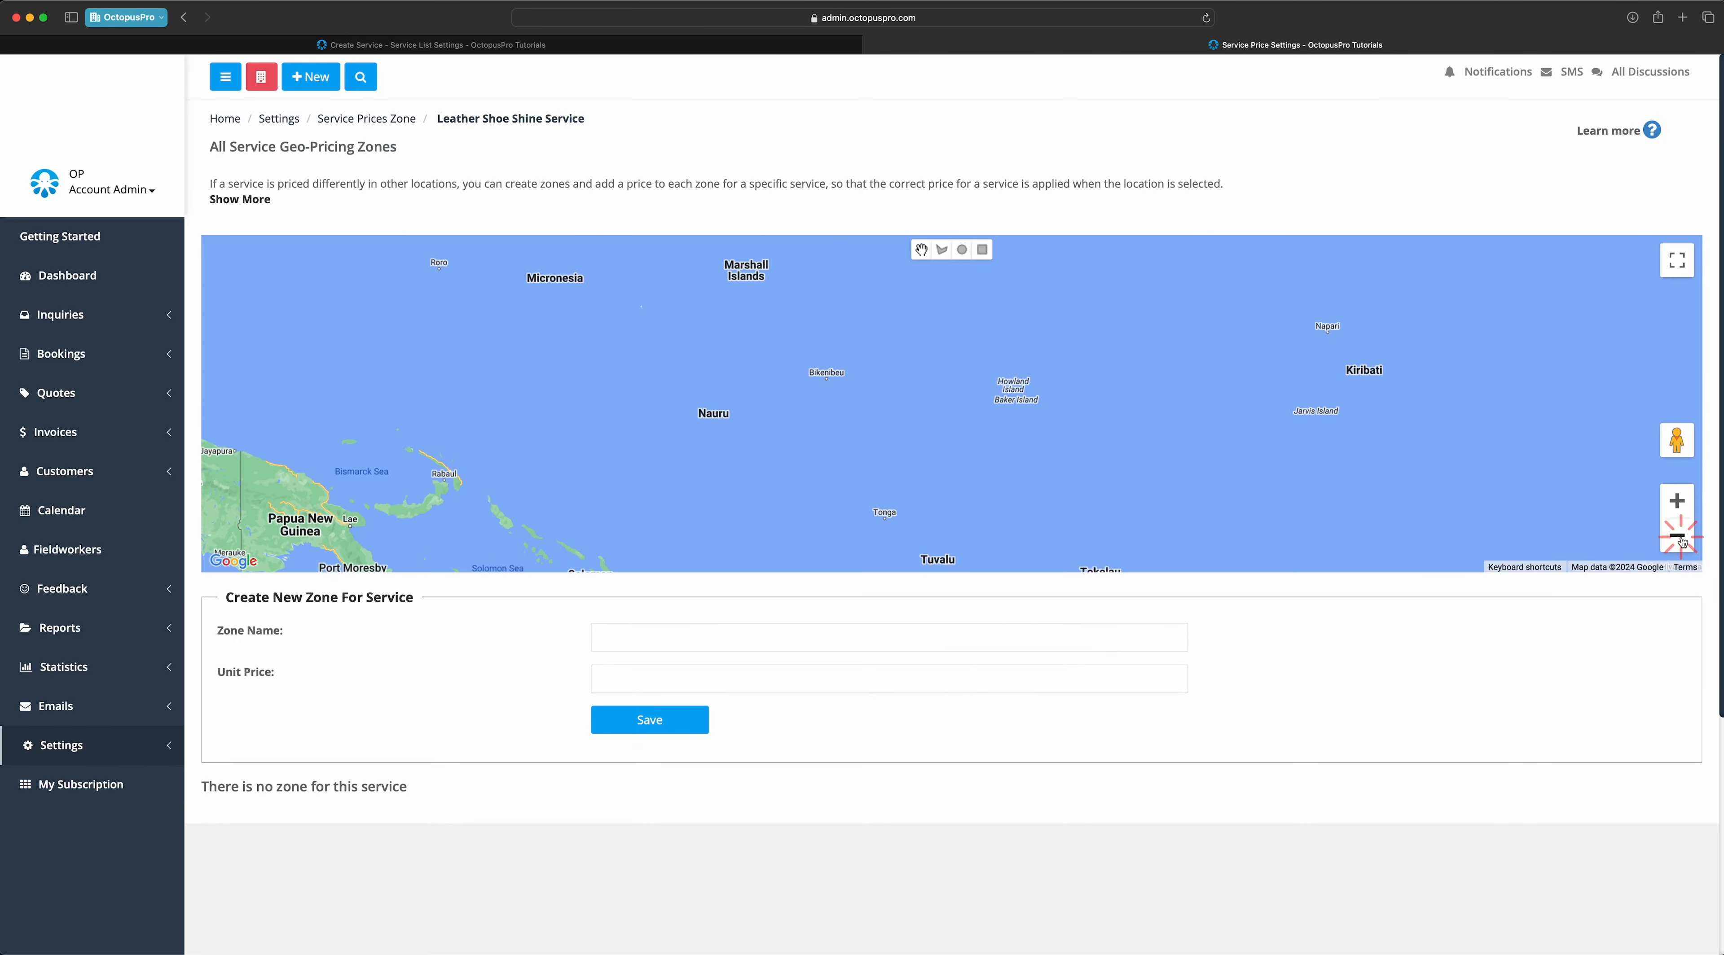
pyautogui.click(1683, 537)
pyautogui.moveTo(1004, 547); pyautogui.dragTo(1296, 440)
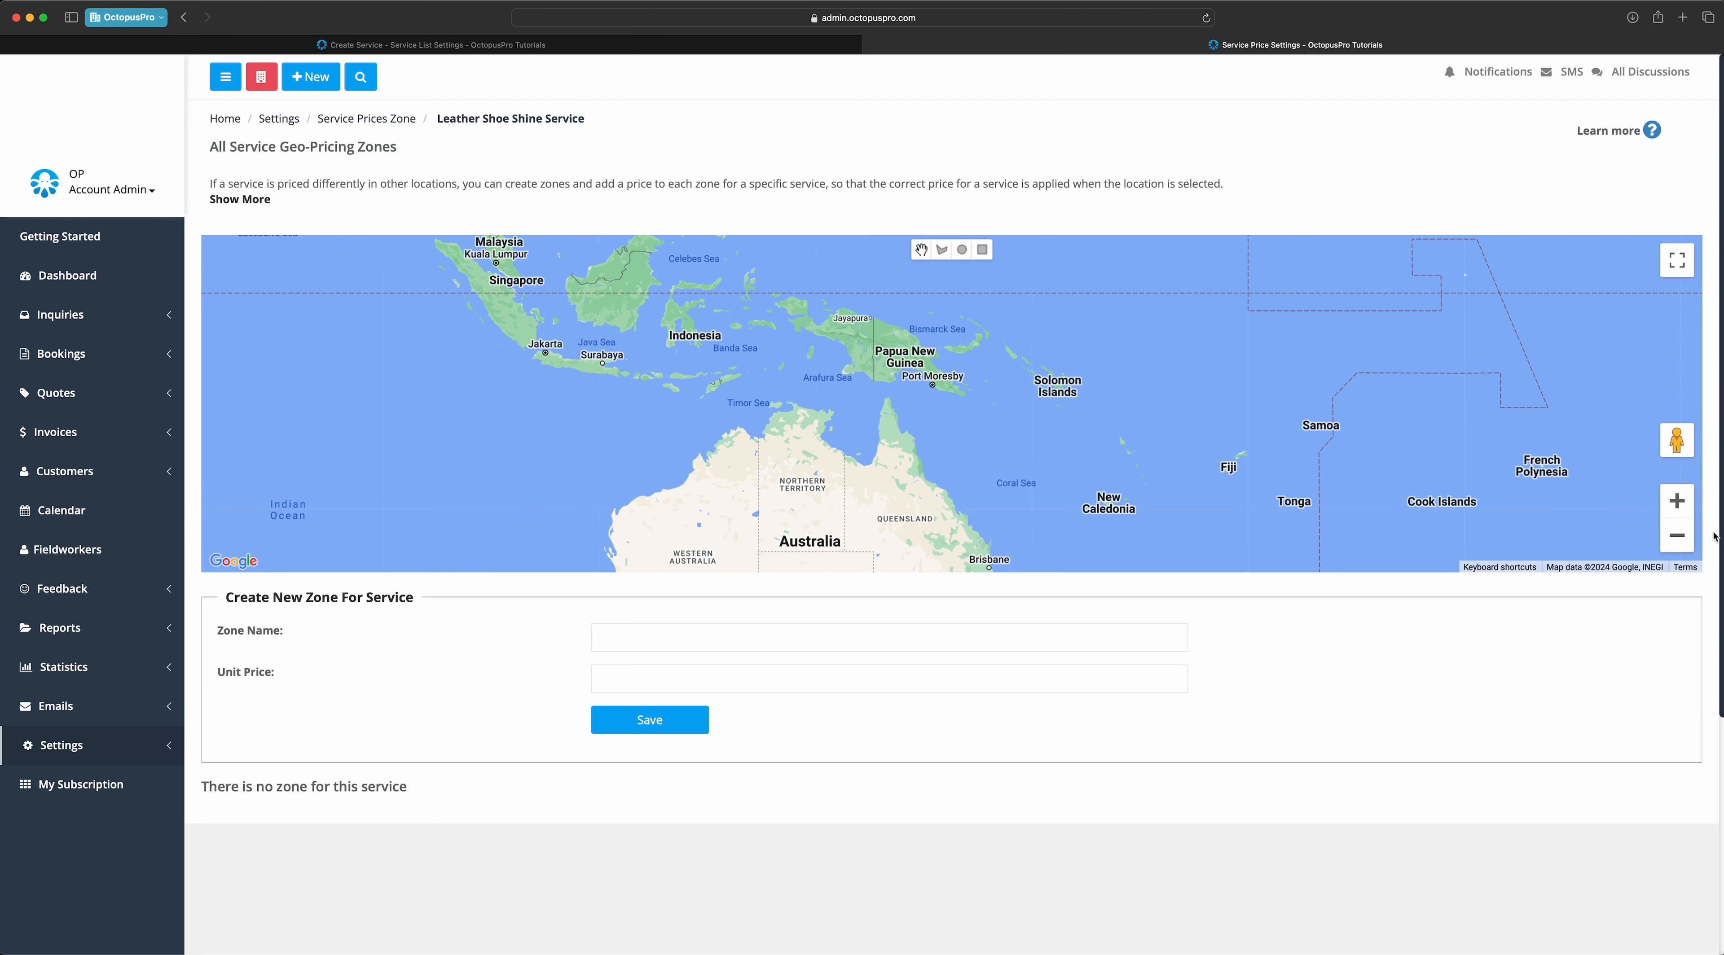
pyautogui.click(1676, 535)
pyautogui.moveTo(860, 510); pyautogui.dragTo(890, 490)
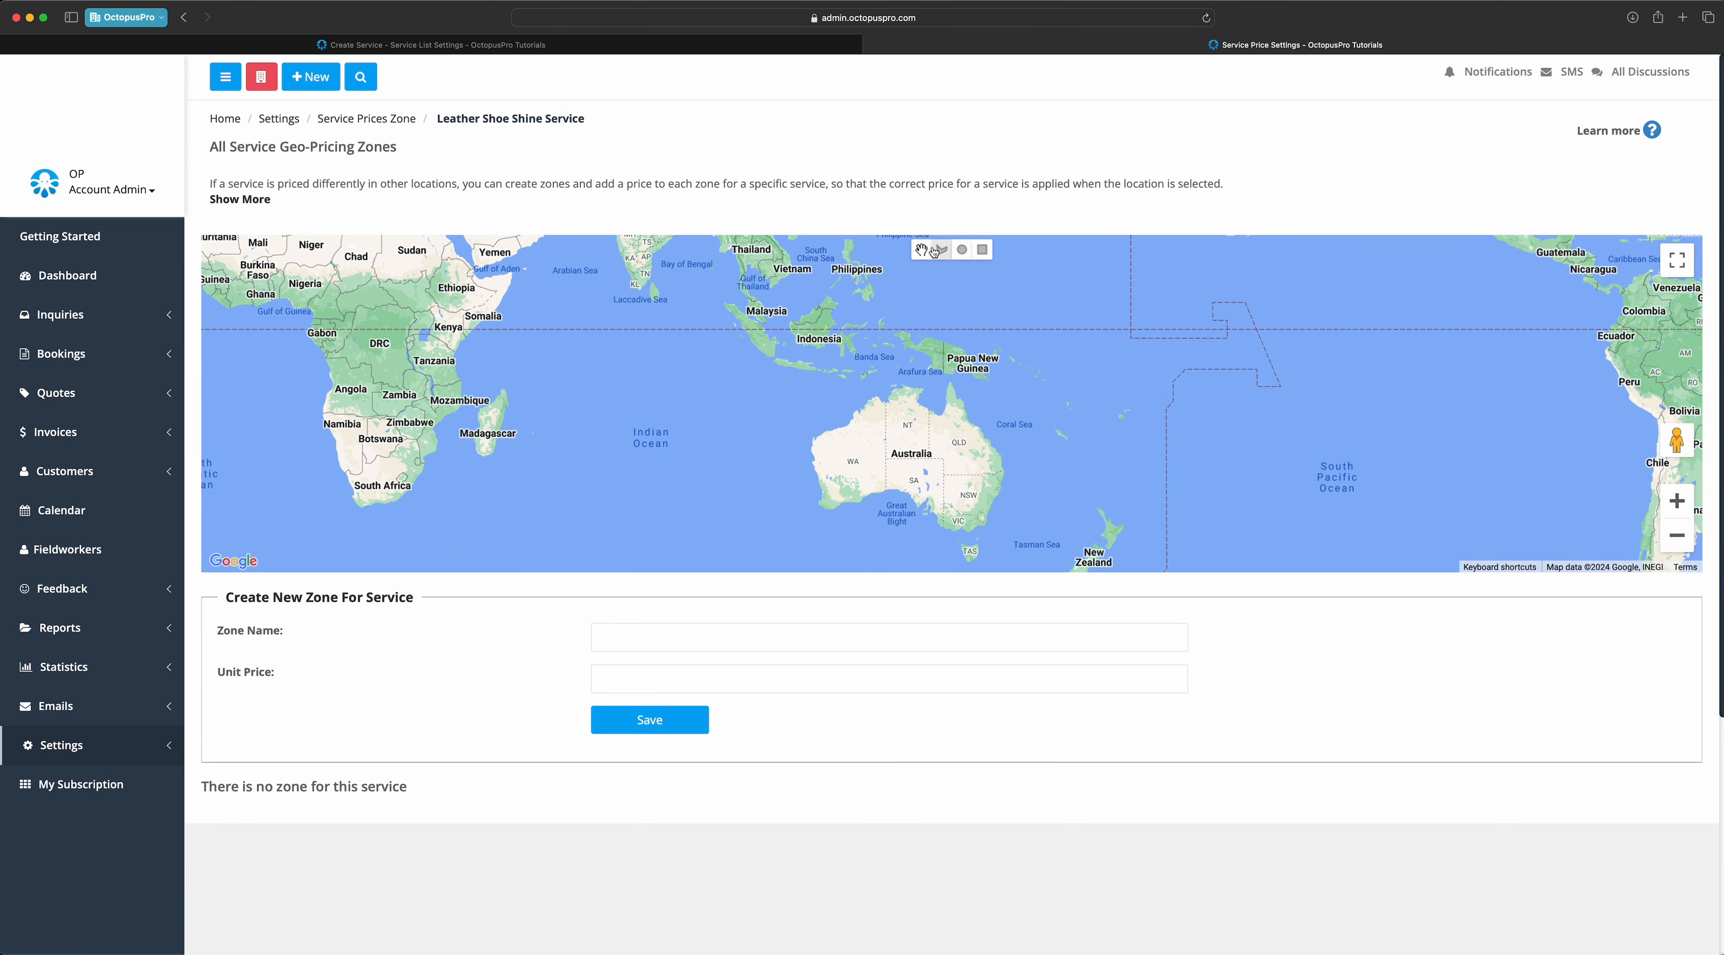
pyautogui.click(982, 249)
pyautogui.moveTo(998, 465); pyautogui.dragTo(931, 516)
# - Draw a polygon pricing zone over Queensland, directly above the New South Wales rectangle on the map
pyautogui.click(941, 249)
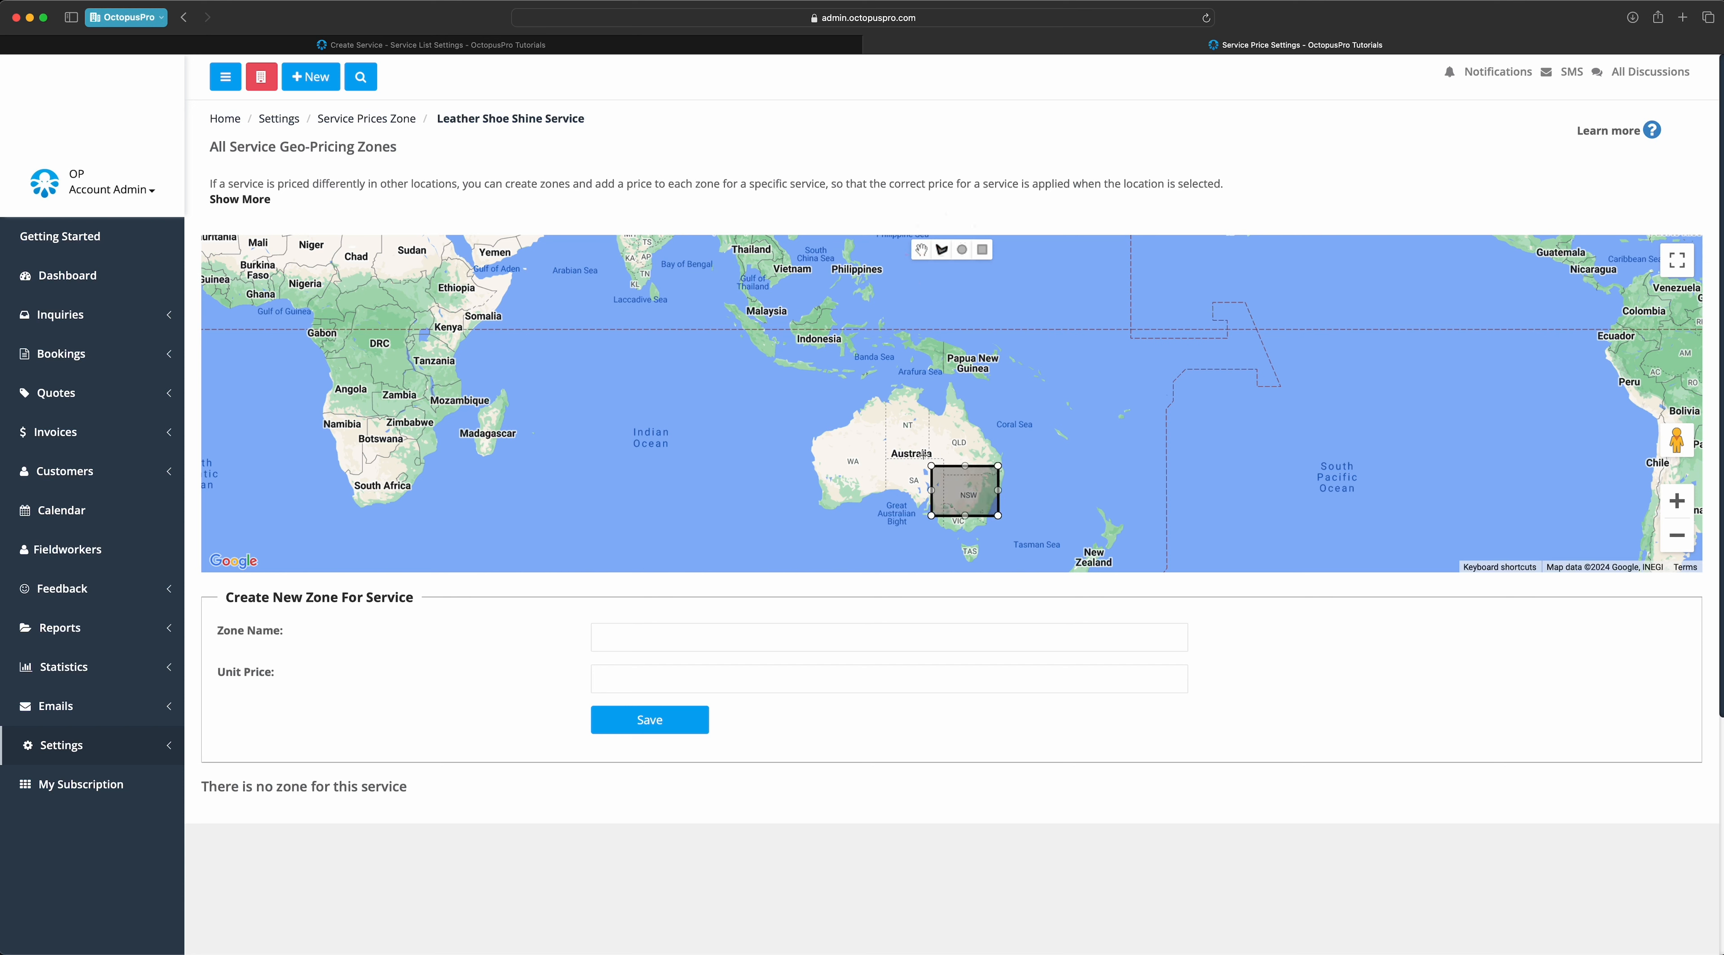
pyautogui.click(996, 464)
pyautogui.click(961, 425)
pyautogui.click(915, 423)
pyautogui.click(931, 467)
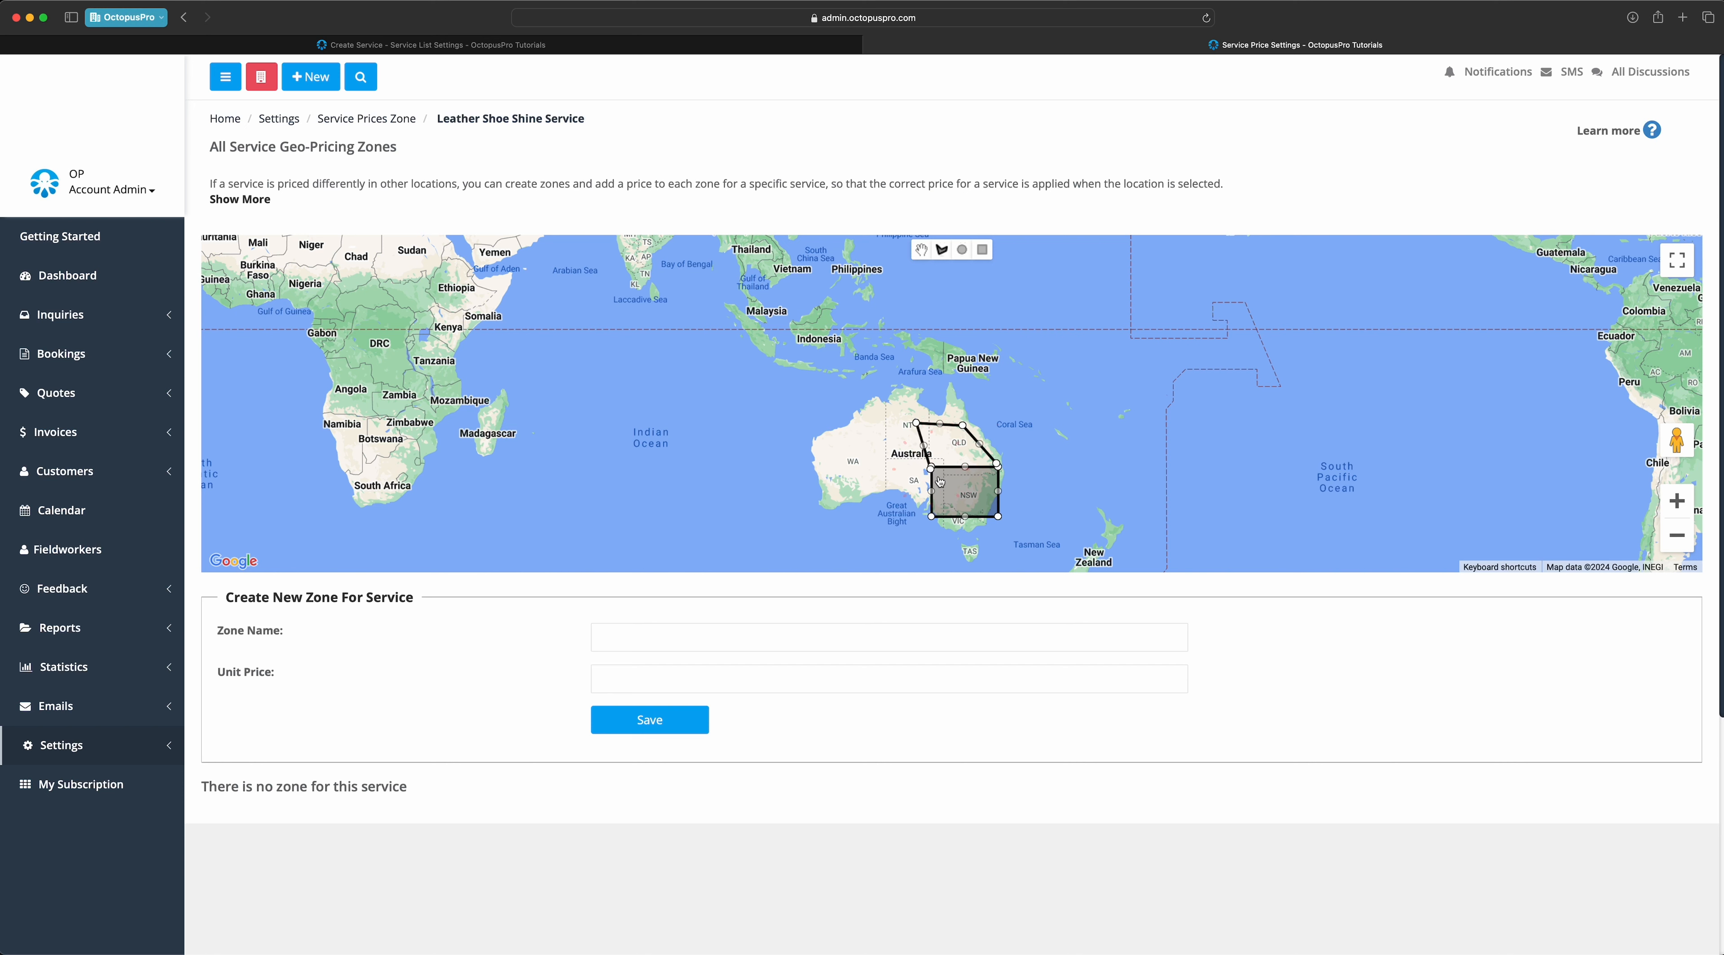
pyautogui.click(971, 467)
pyautogui.click(996, 464)
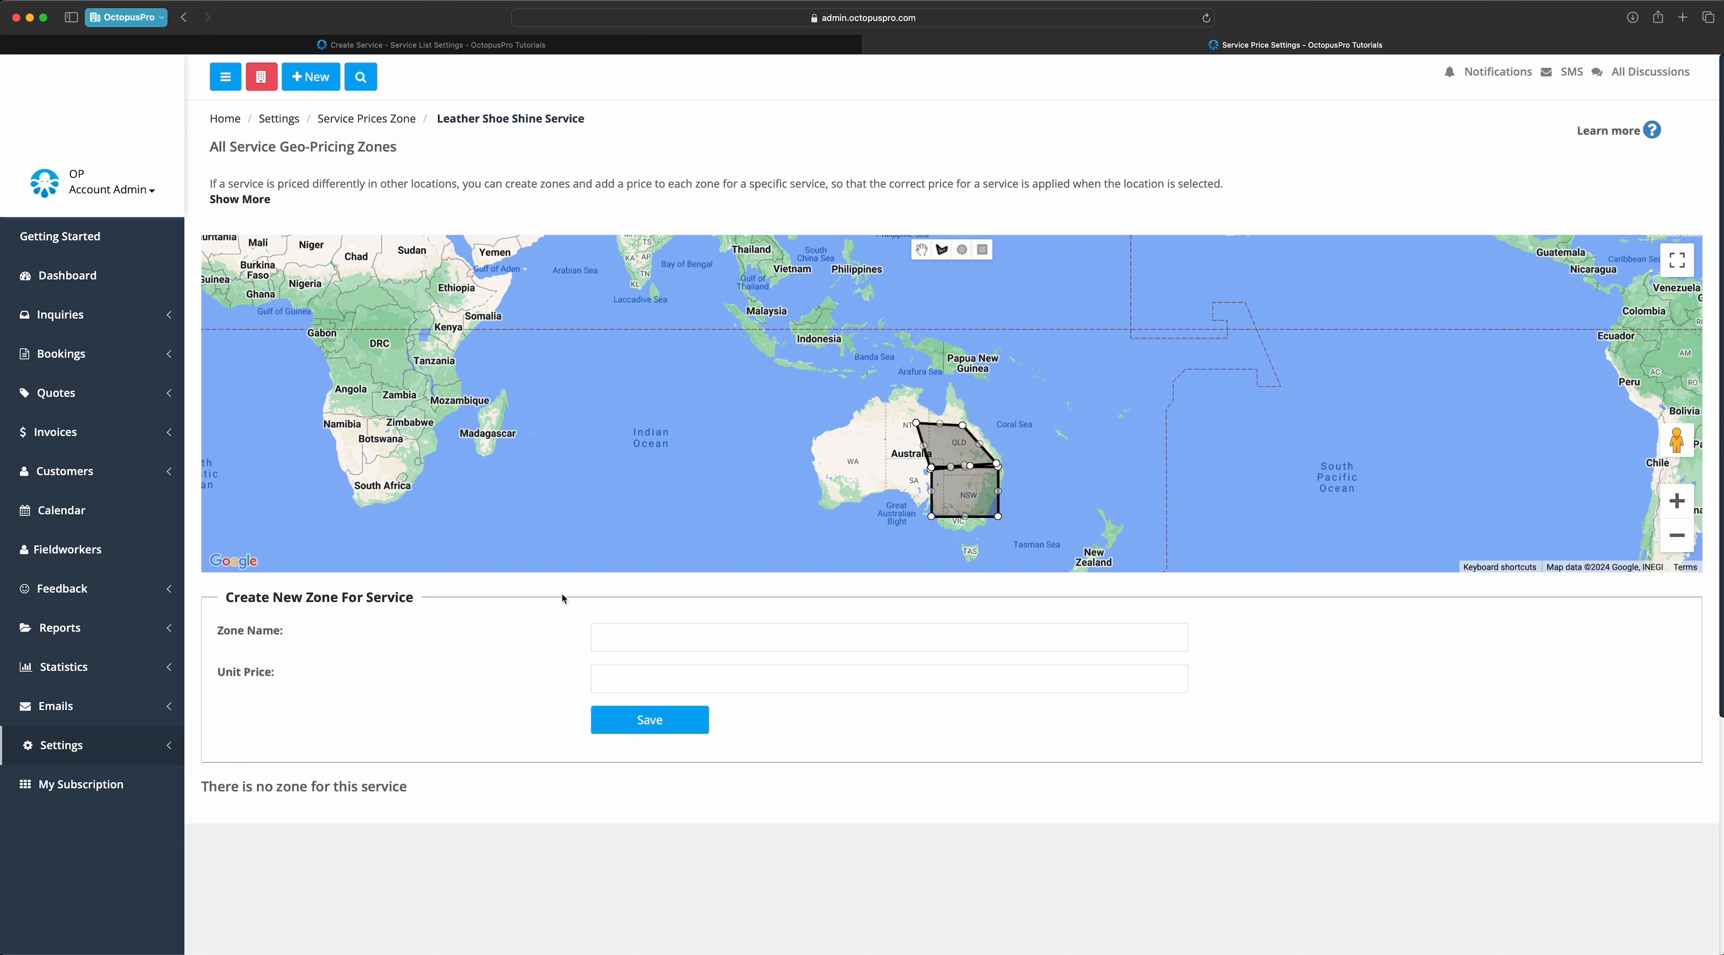
# - Name the new zone Regional Area, set its unit price to 45 and save it
pyautogui.click(584, 652)
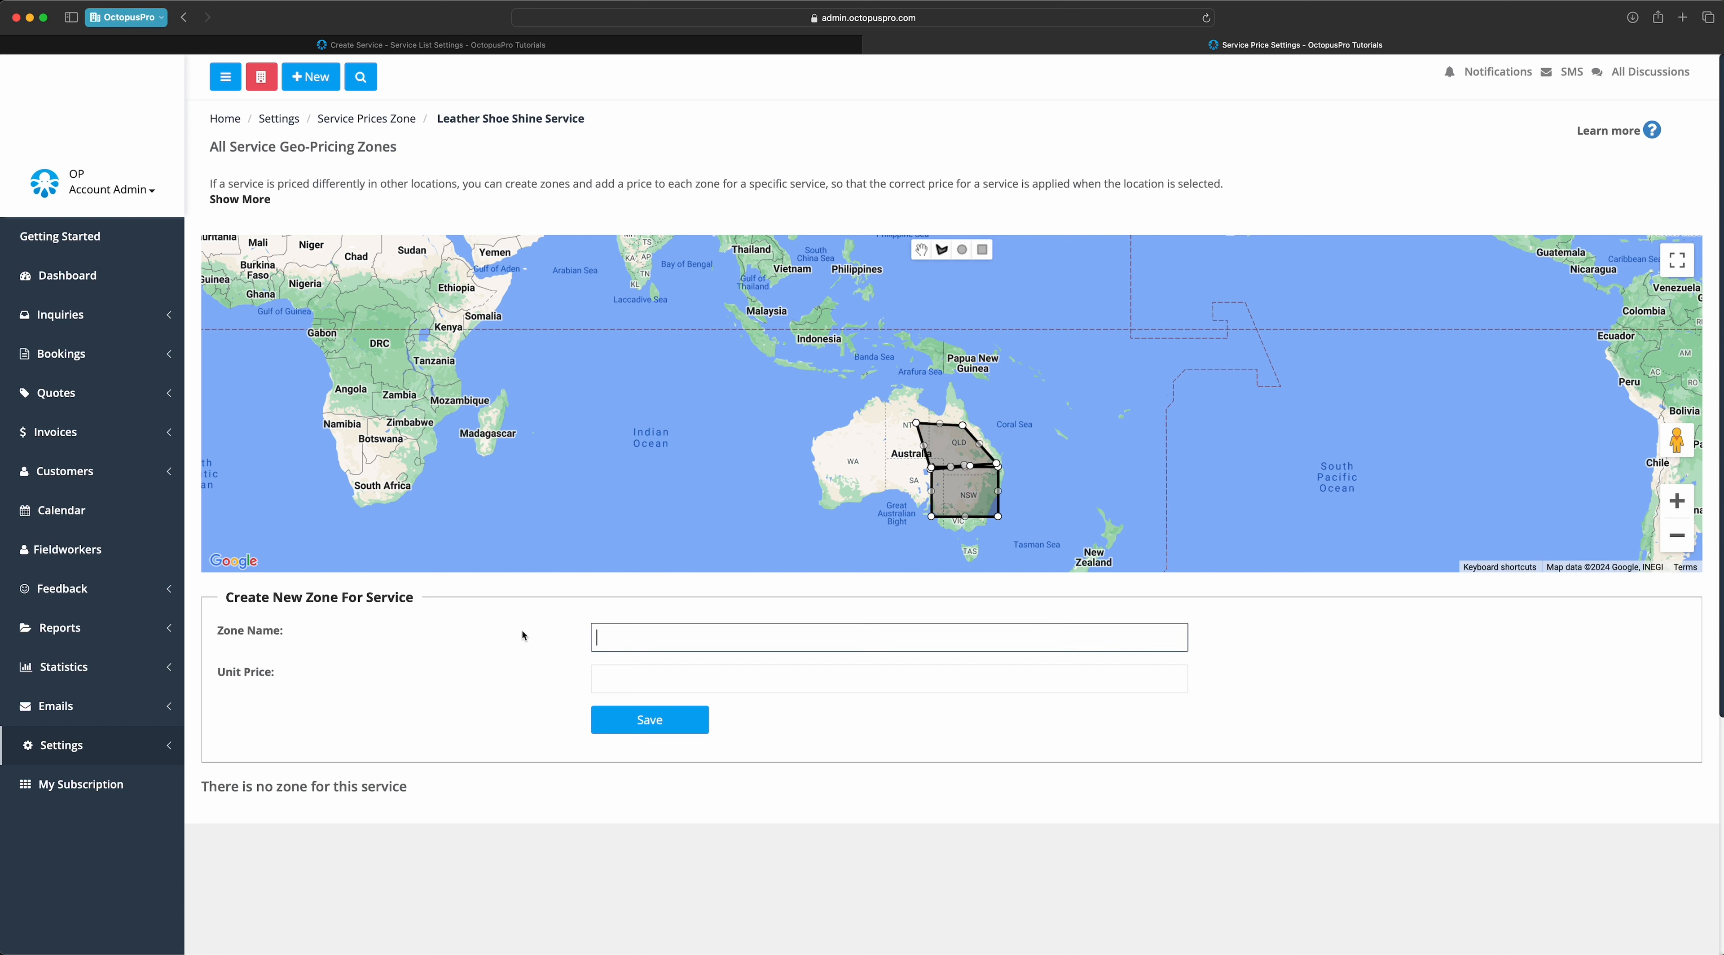
pyautogui.write('Regional Area')
pyautogui.click(608, 680)
pyautogui.write('45')
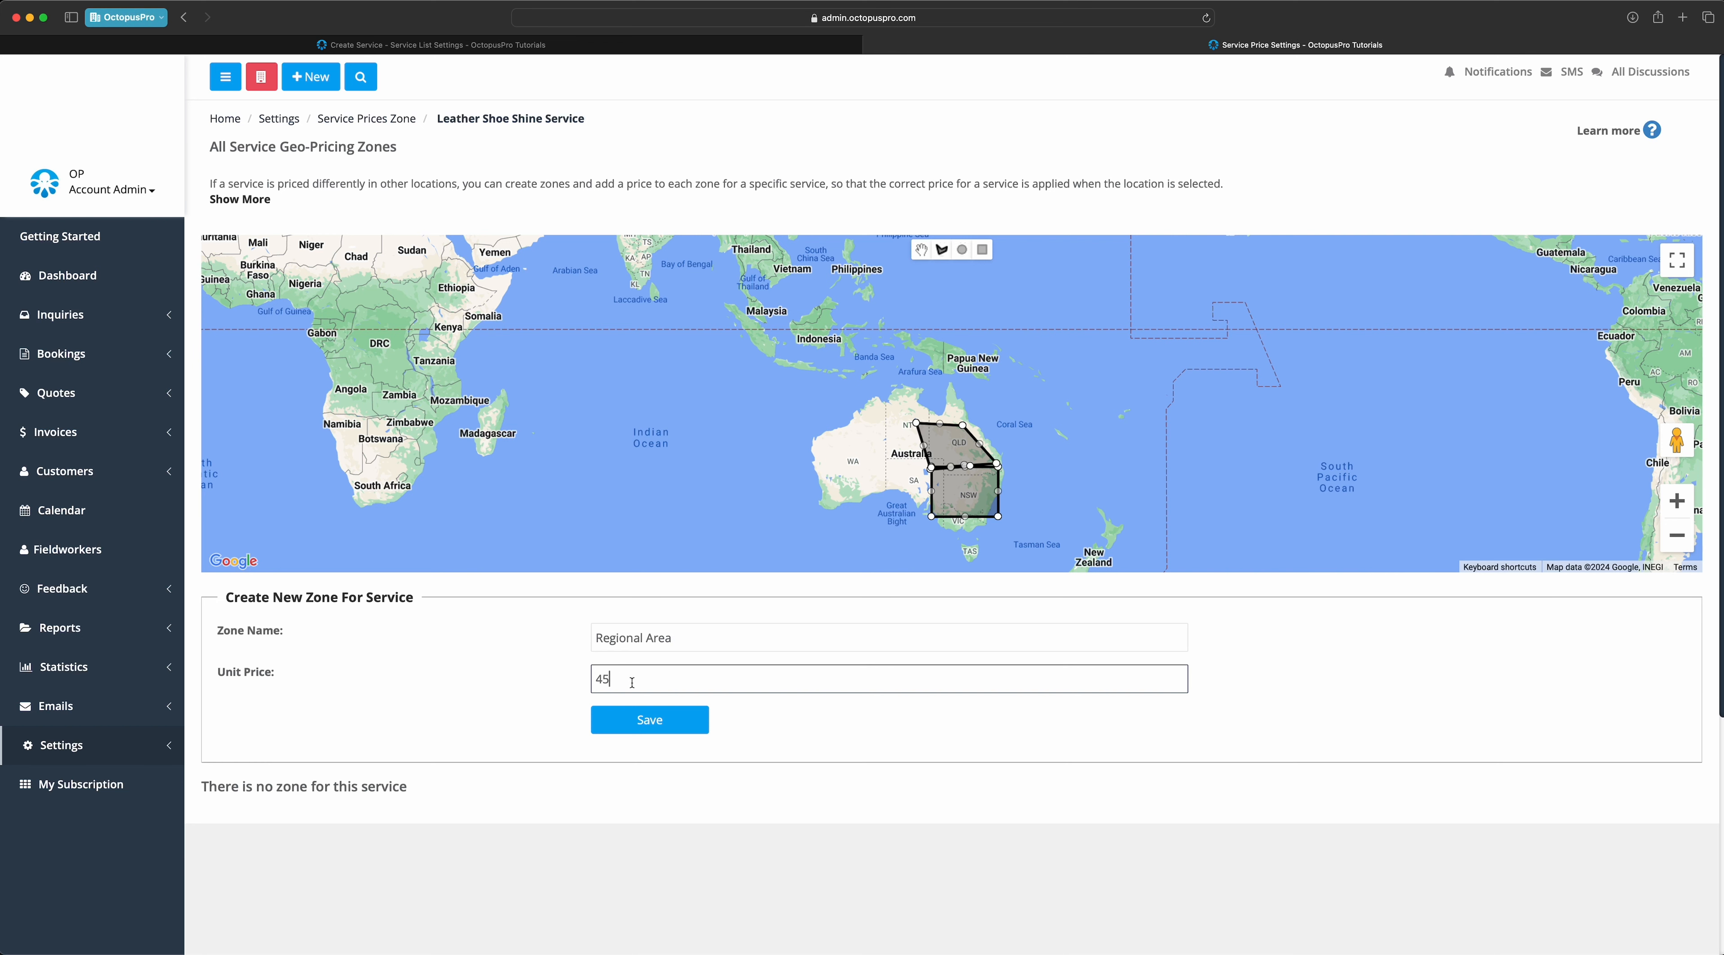
pyautogui.click(675, 719)
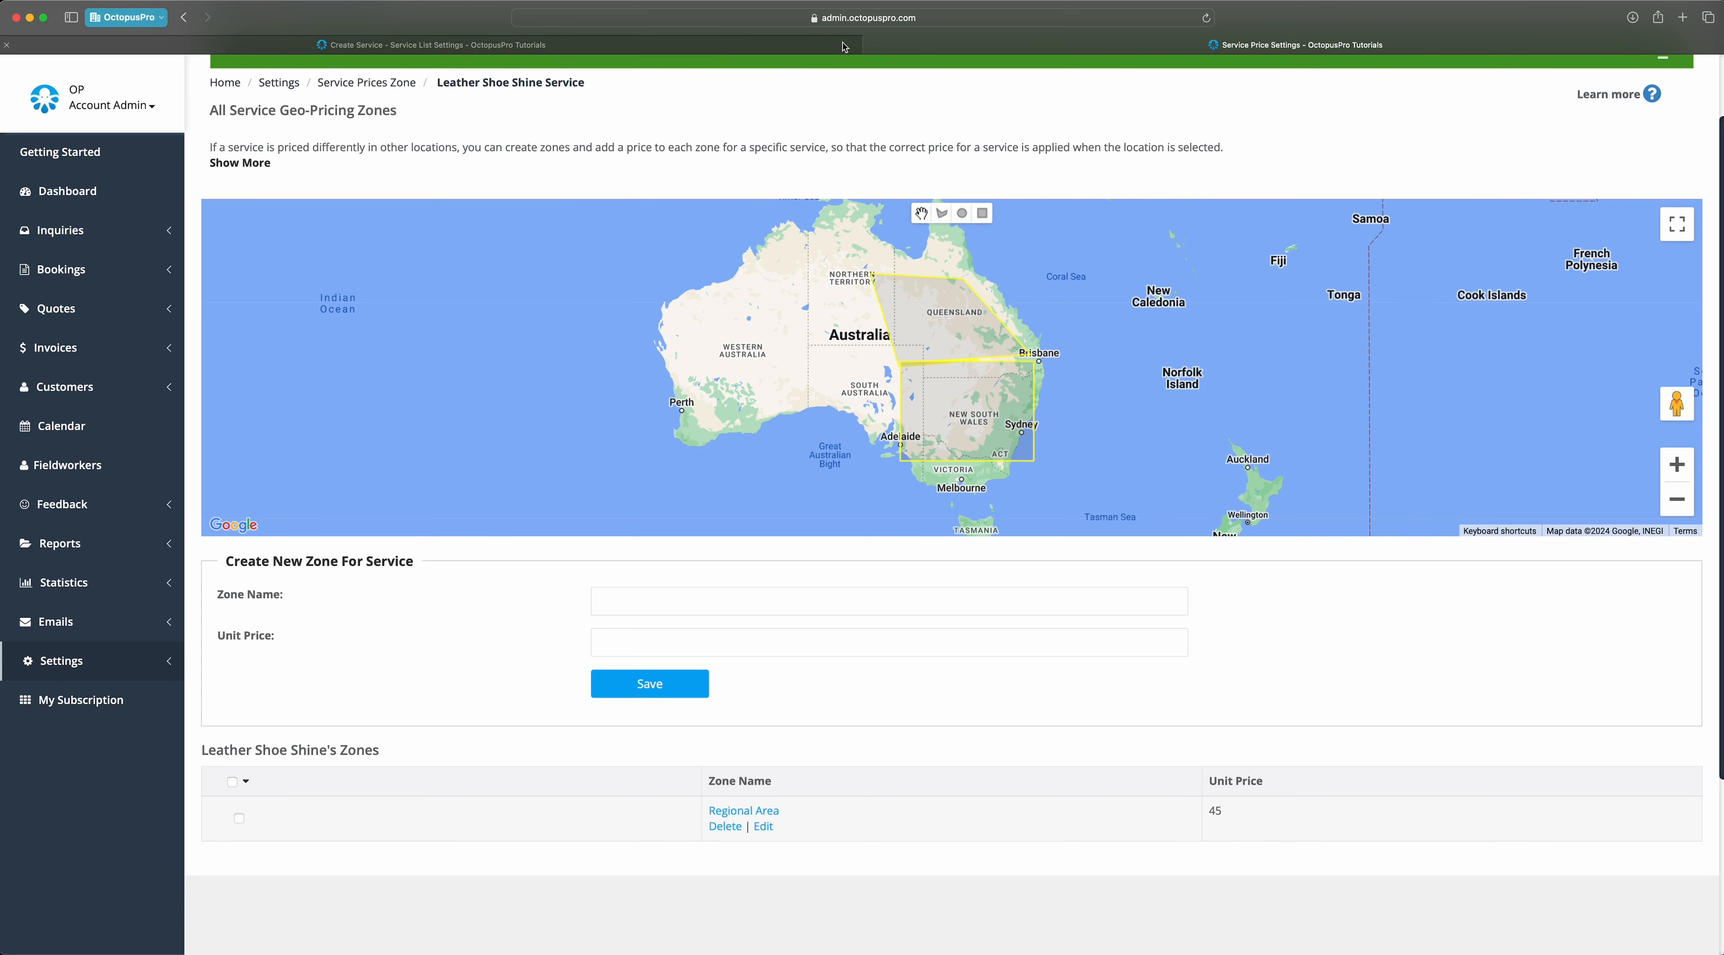
# - Return to the service creation form and set the bulk discount's quantity range from 50 to 200 units
pyautogui.click(872, 46)
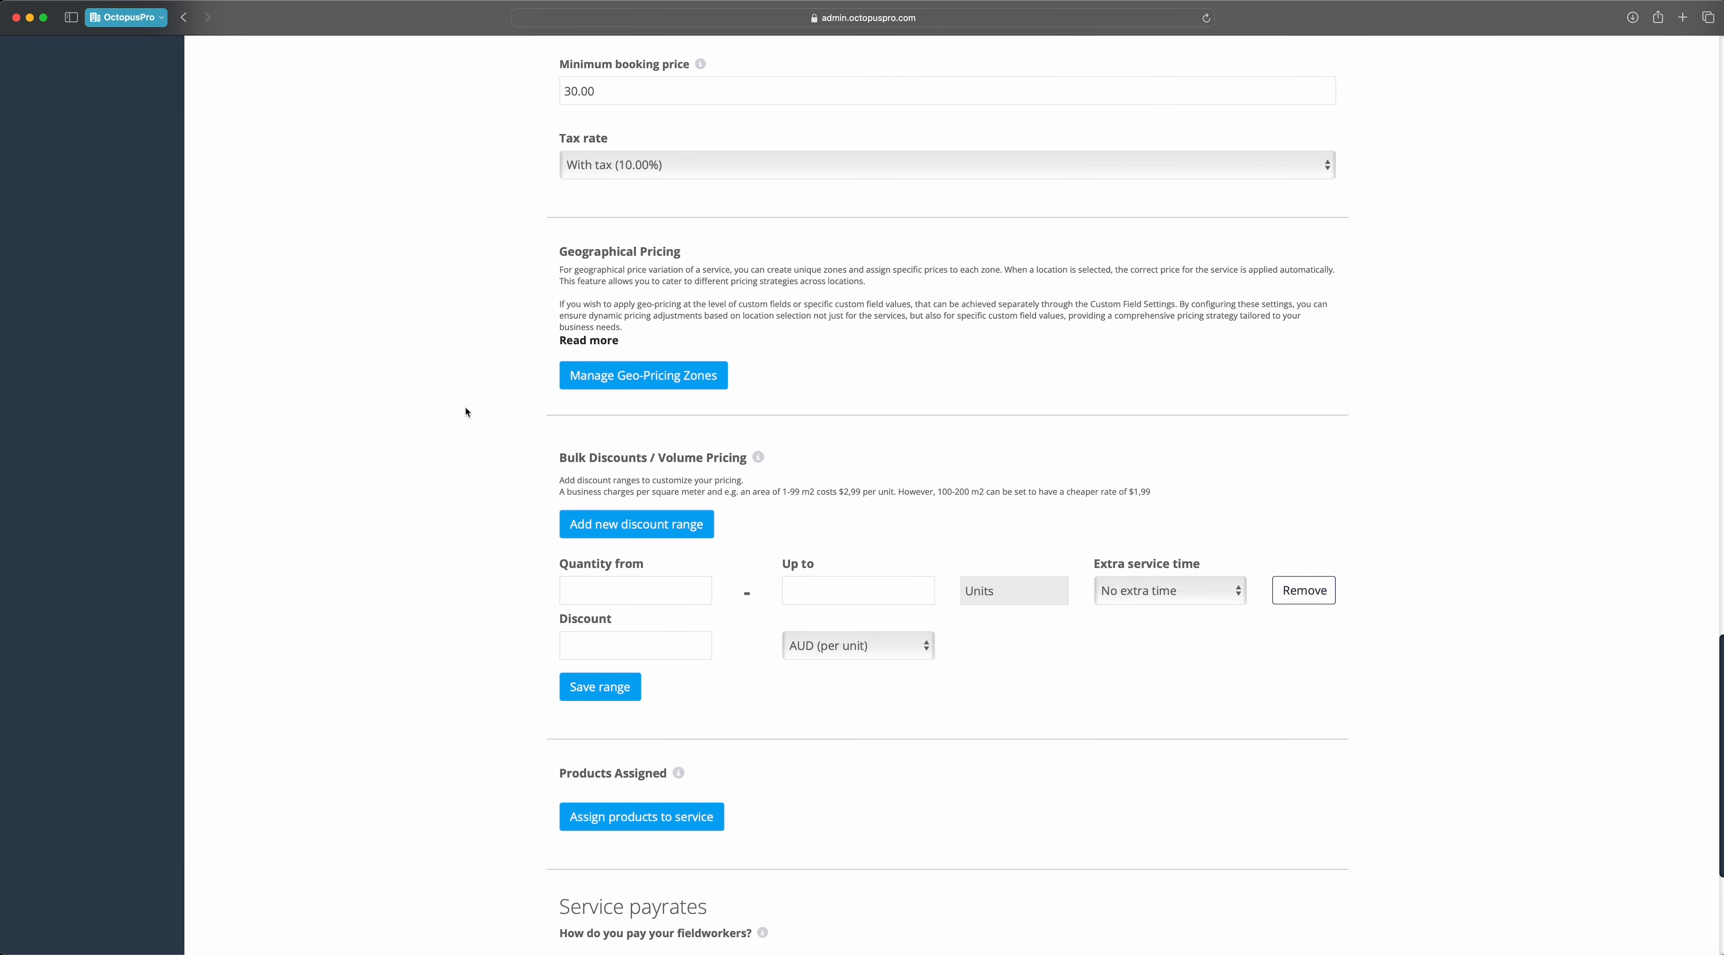
pyautogui.scroll(-3, 462, 409)
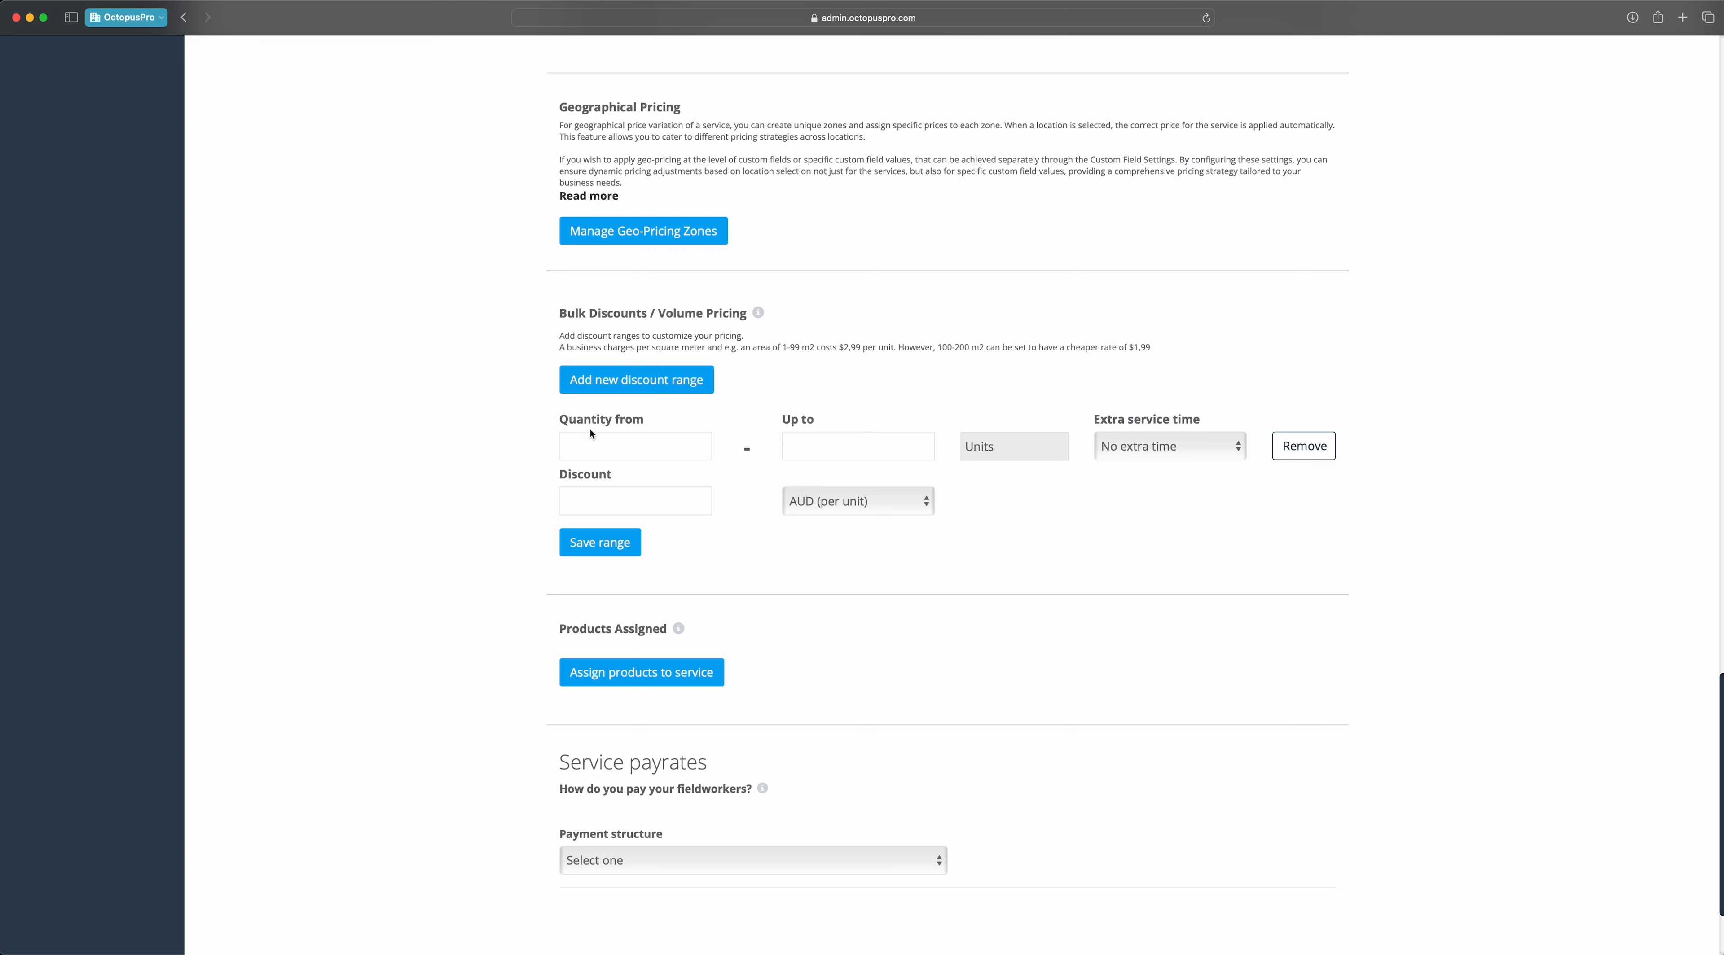
pyautogui.click(609, 442)
pyautogui.write('50')
pyautogui.click(836, 447)
pyautogui.write('200')
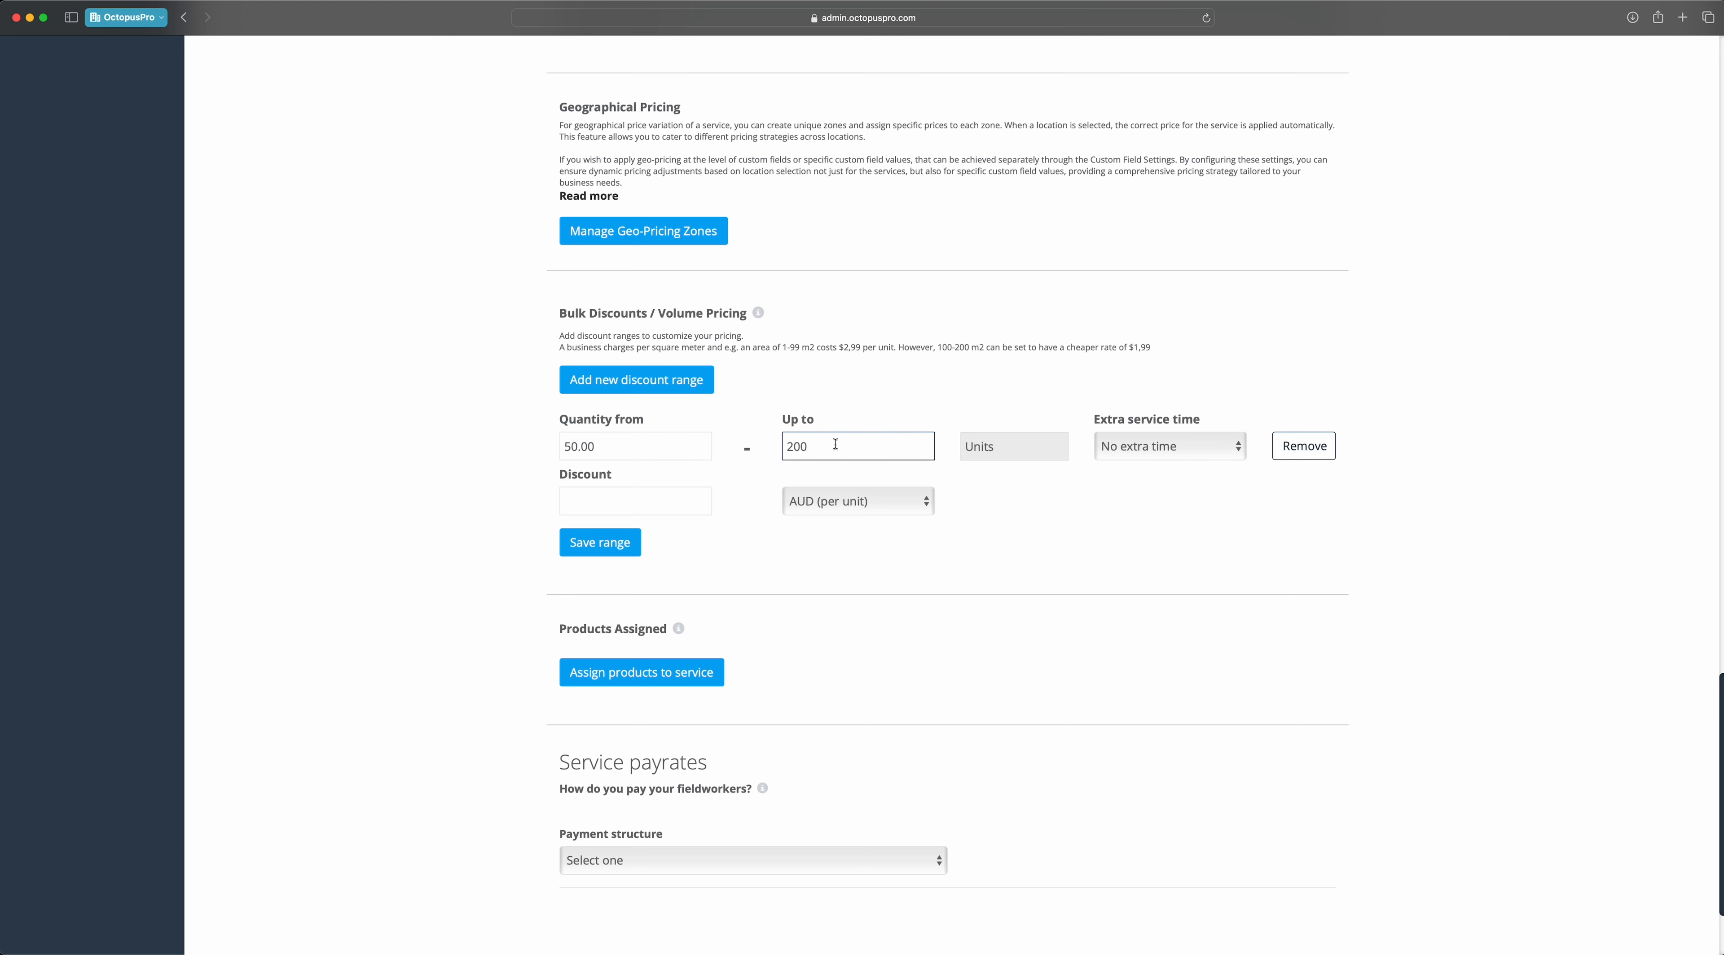
# - Set the discount for this quantity range to 20 percent and save the range
pyautogui.click(635, 503)
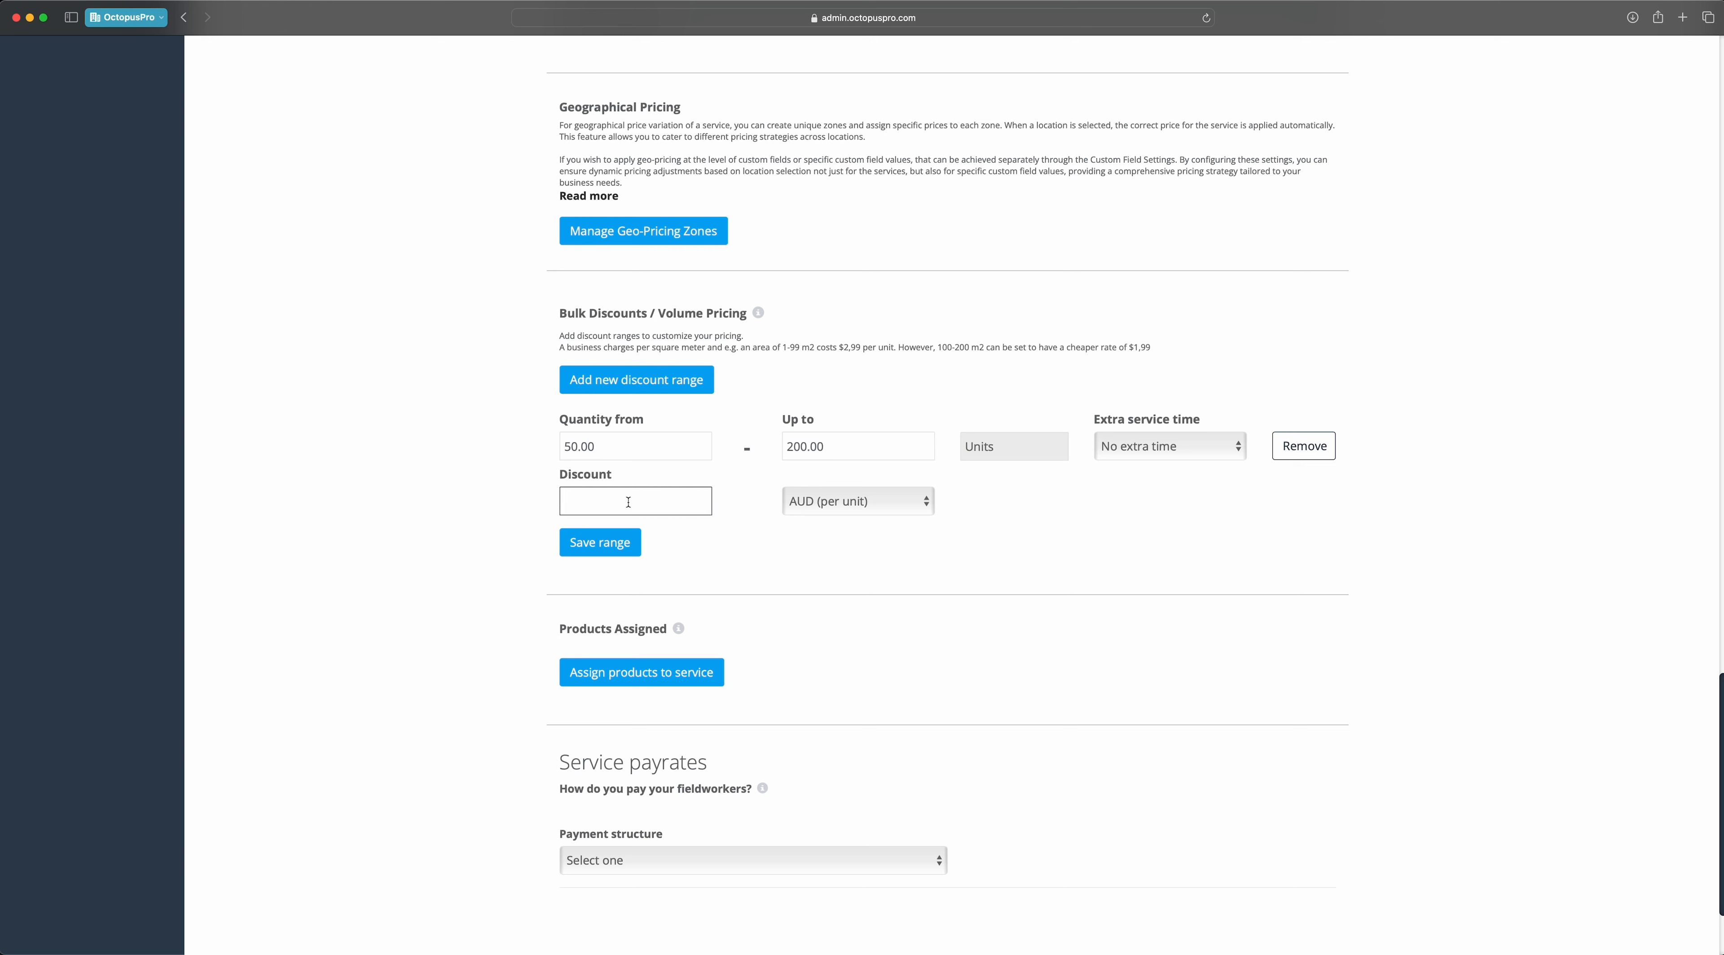
pyautogui.write('20')
pyautogui.click(878, 508)
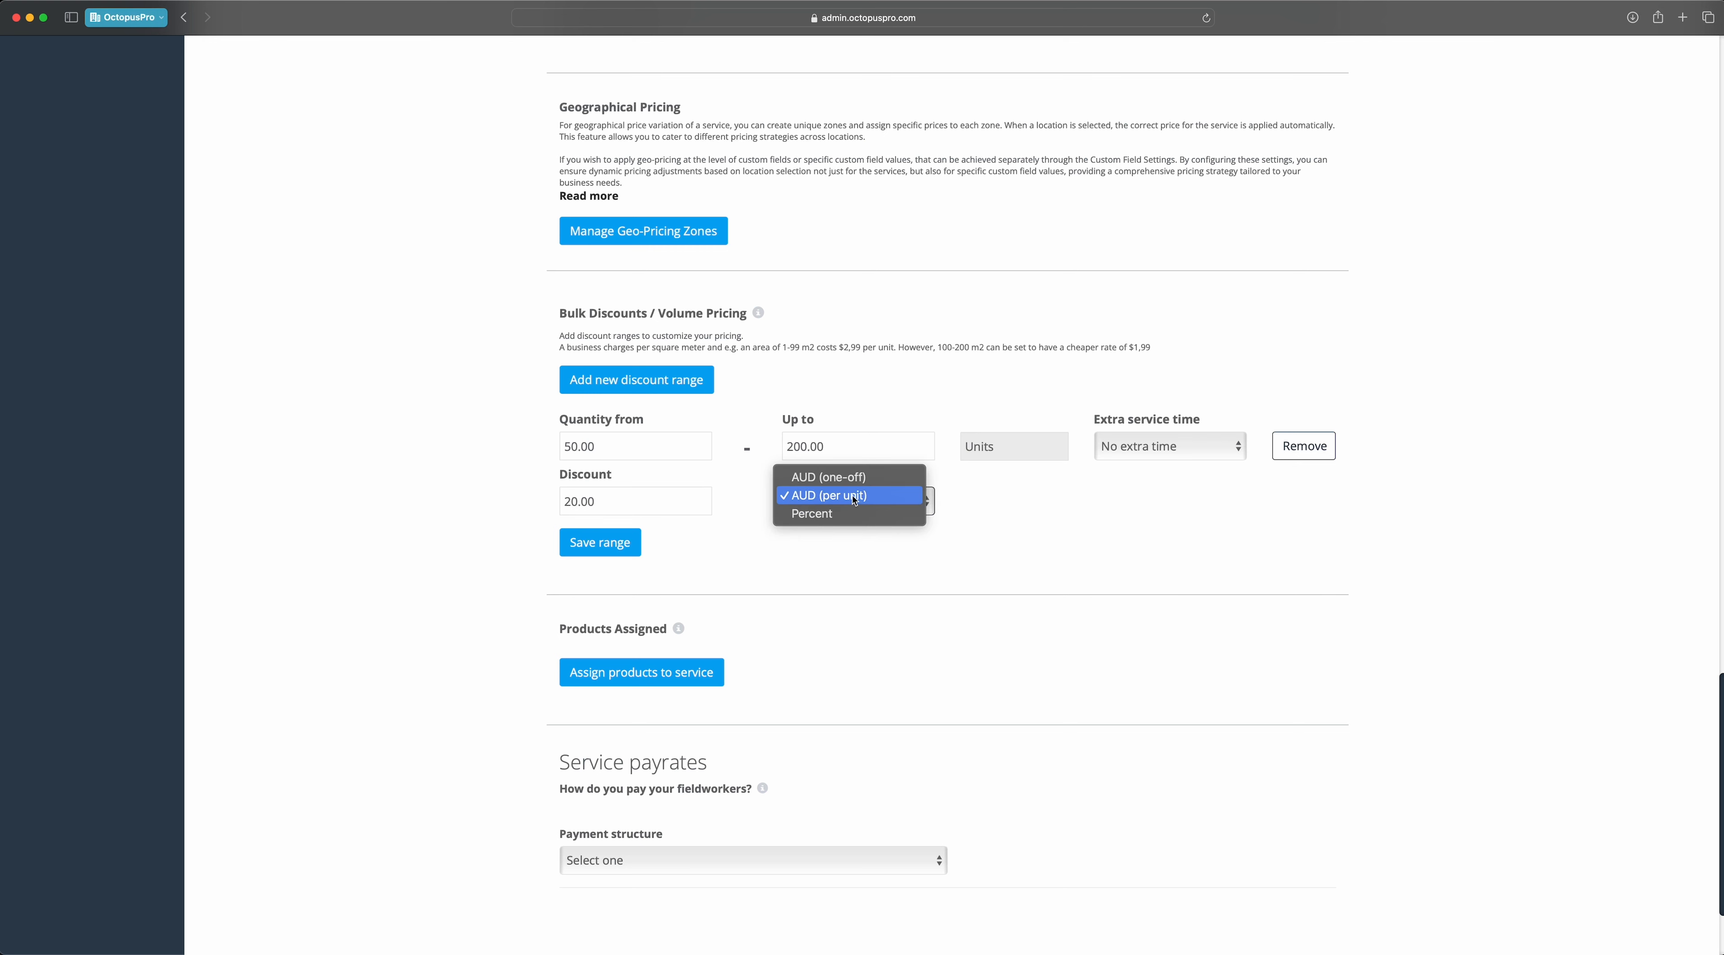
pyautogui.click(833, 513)
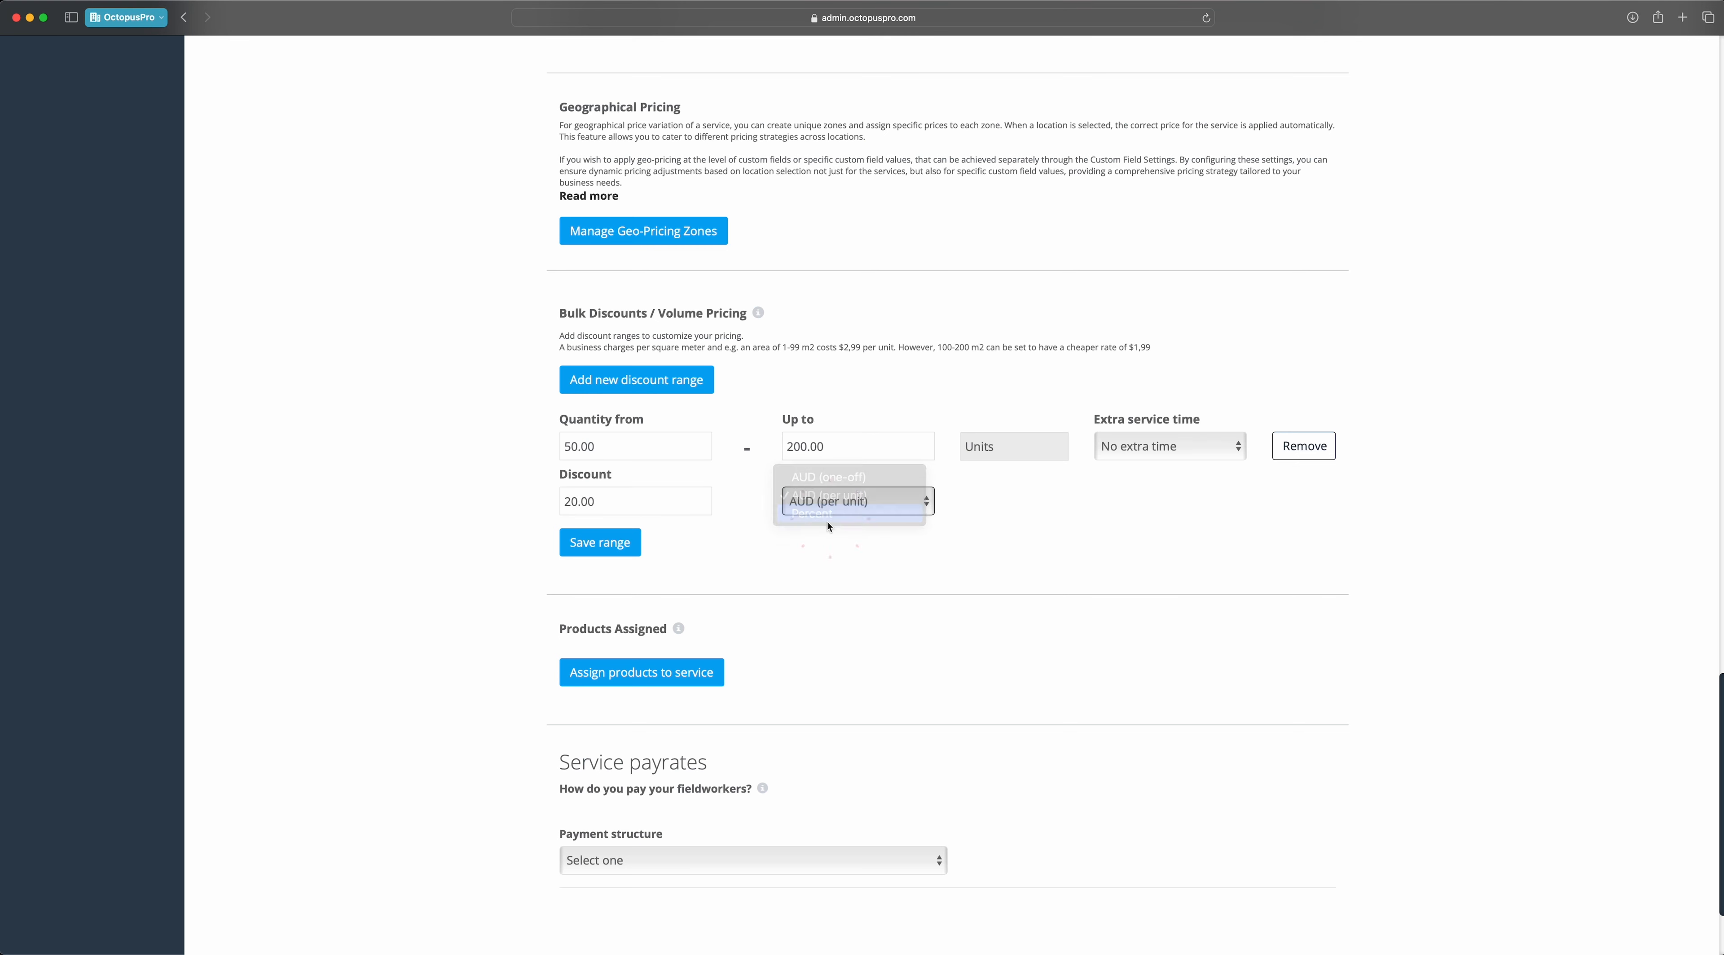
pyautogui.click(589, 555)
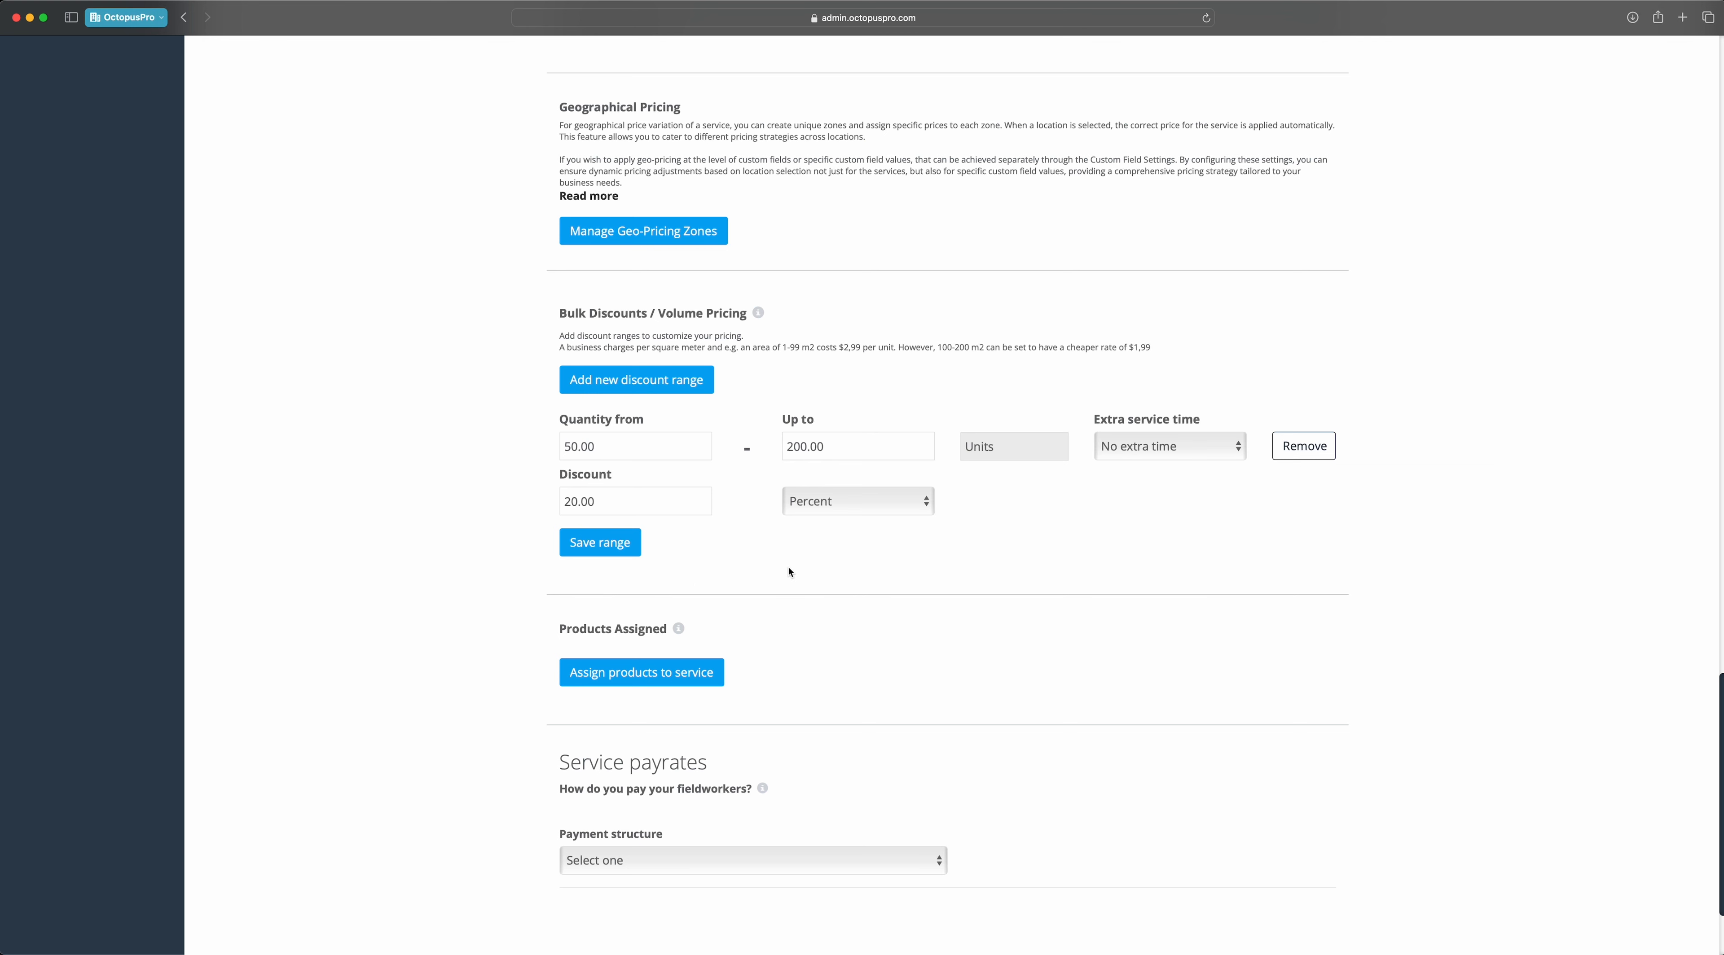
pyautogui.scroll(-5, 467, 669)
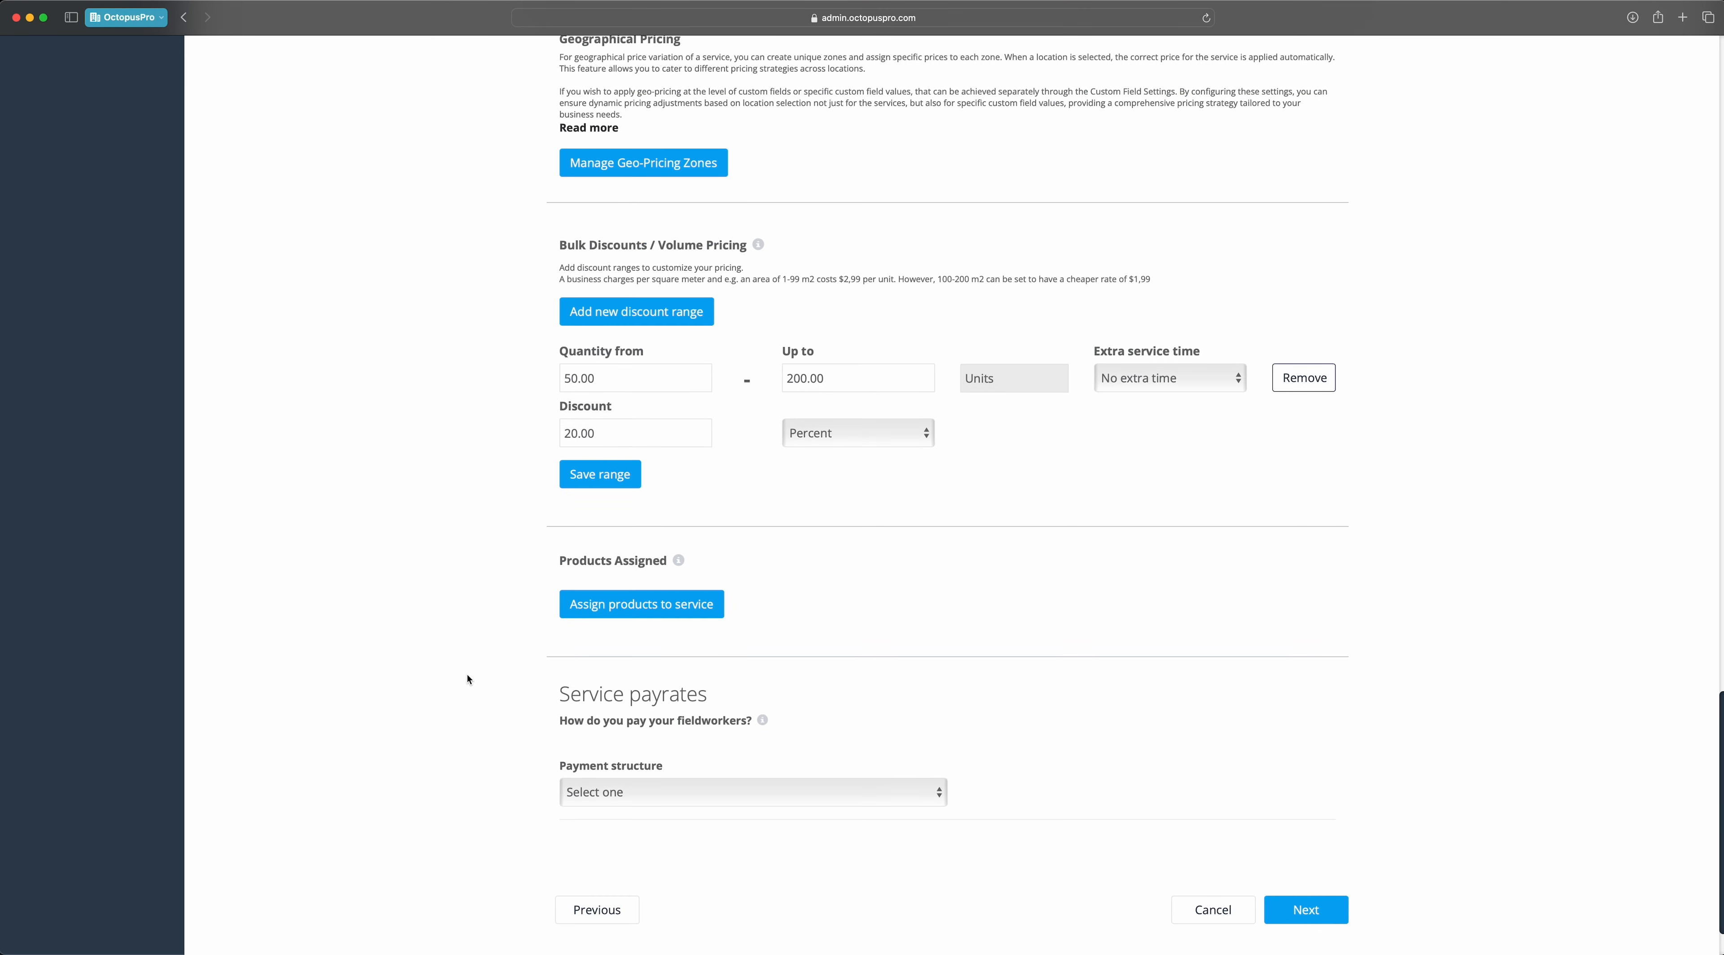
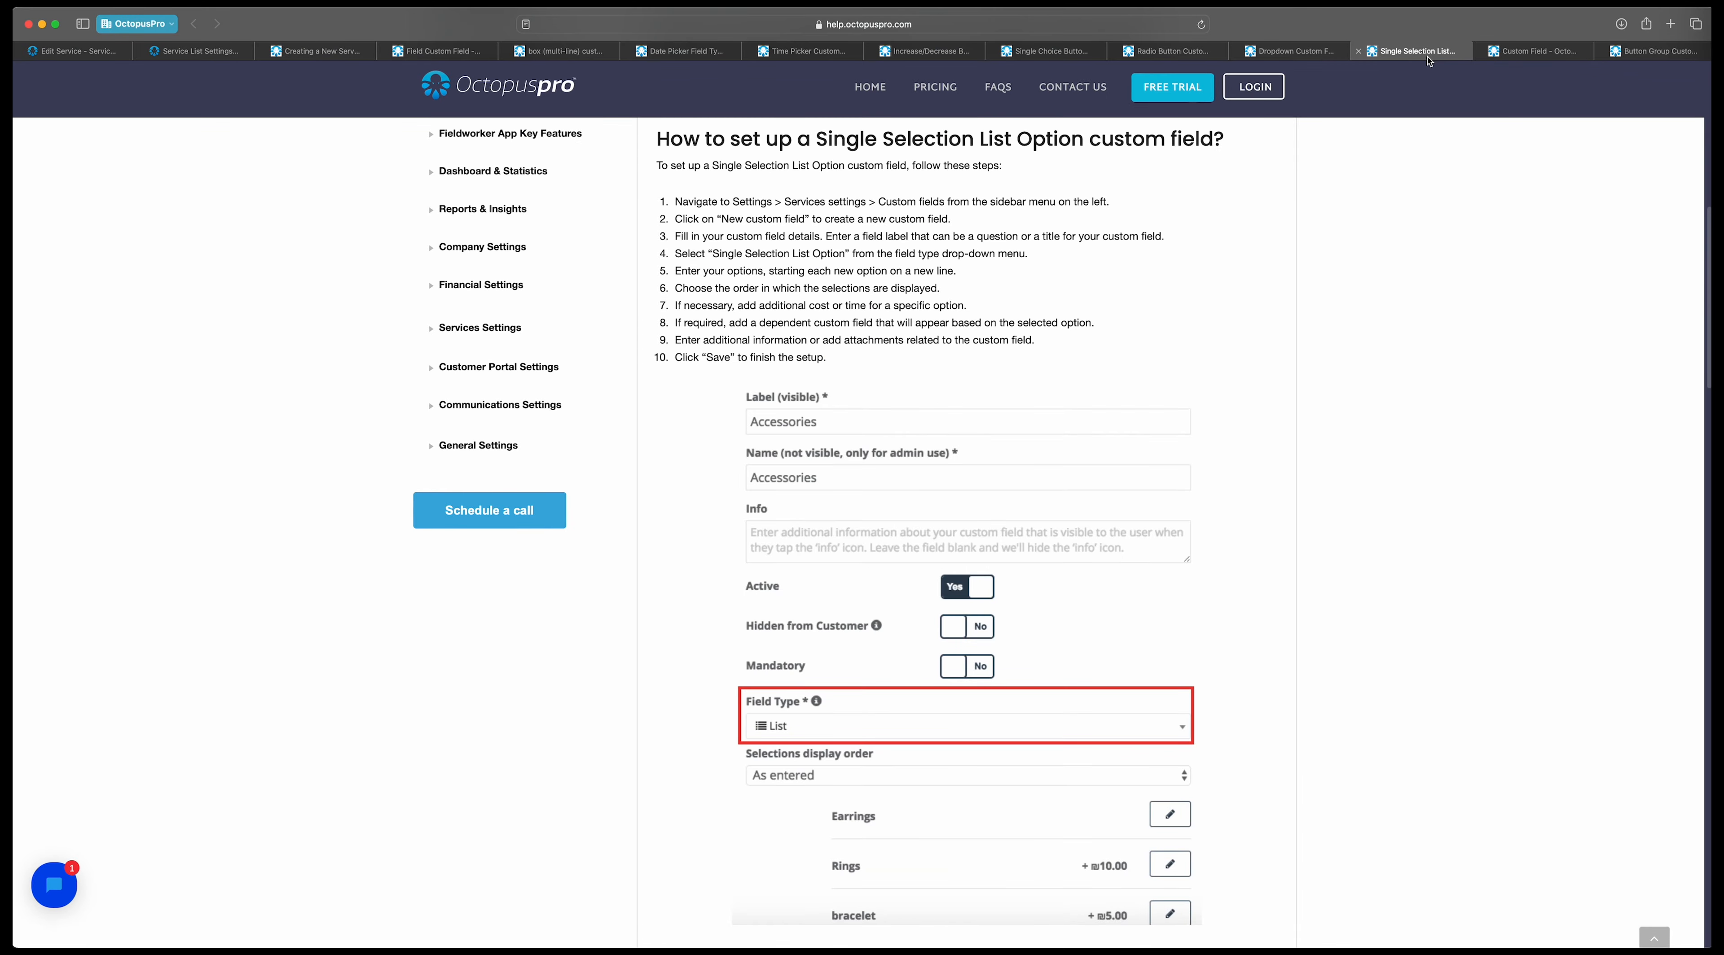
# - Examine the help articles on the single selection list, checkbox and checkbox button group custom fields, including their booking examples
pyautogui.scroll(-3, 1331, 404)
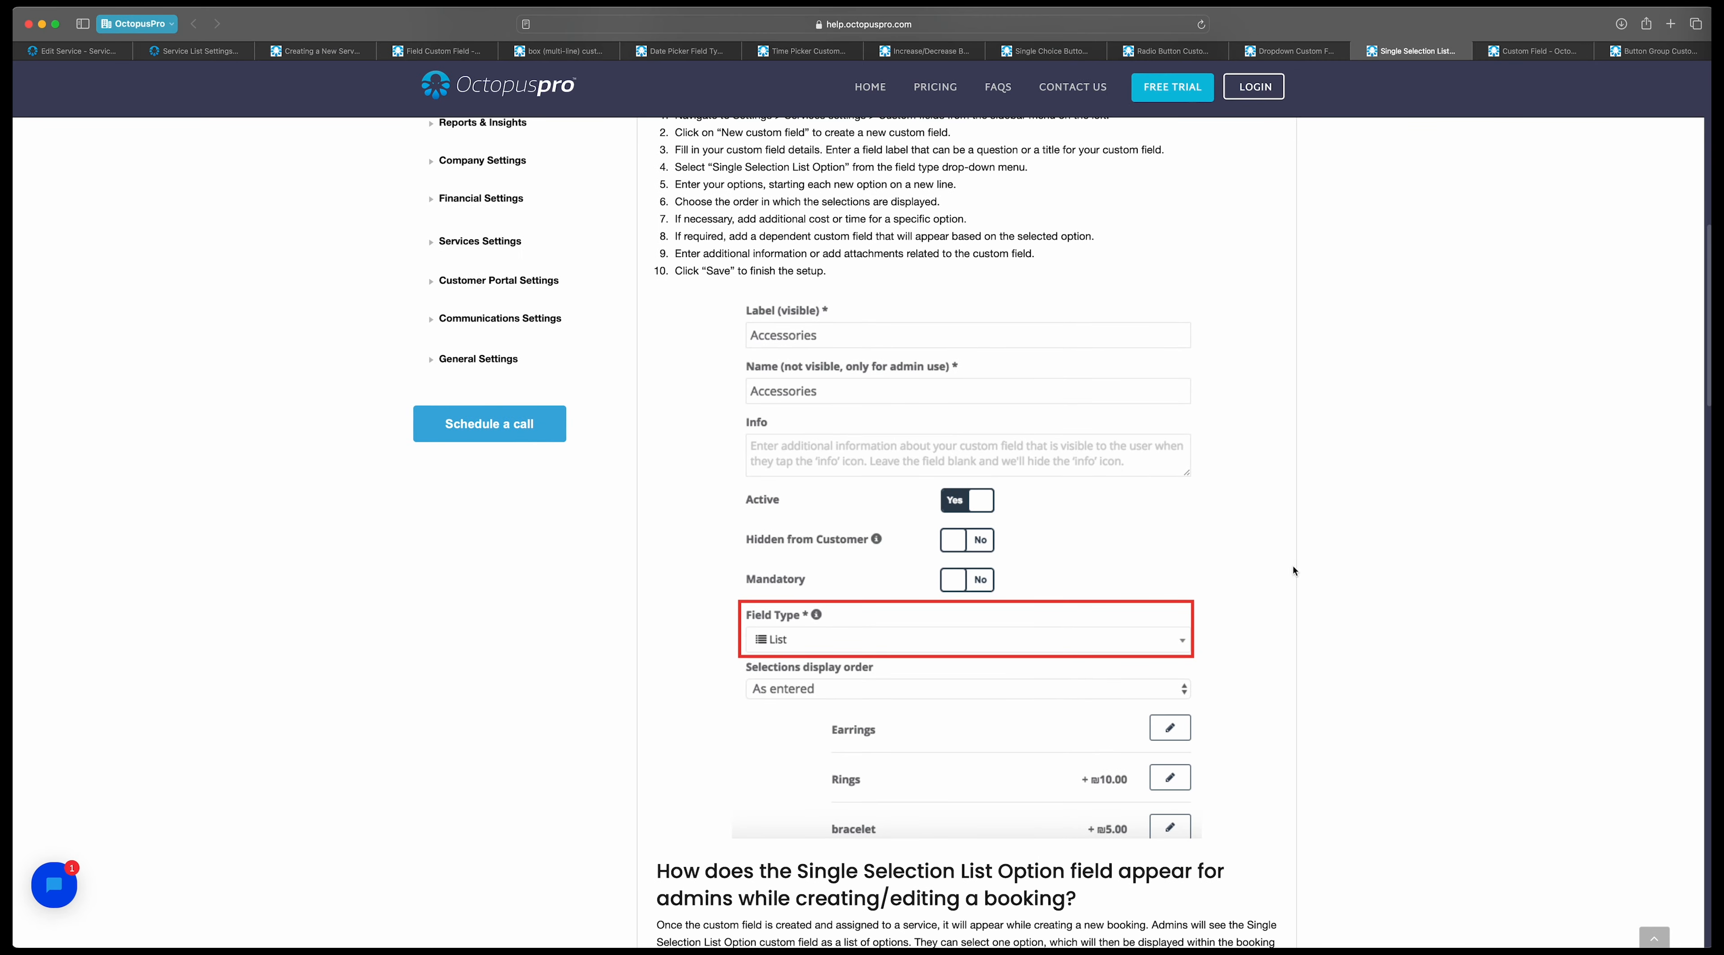
pyautogui.scroll(-20, 1293, 570)
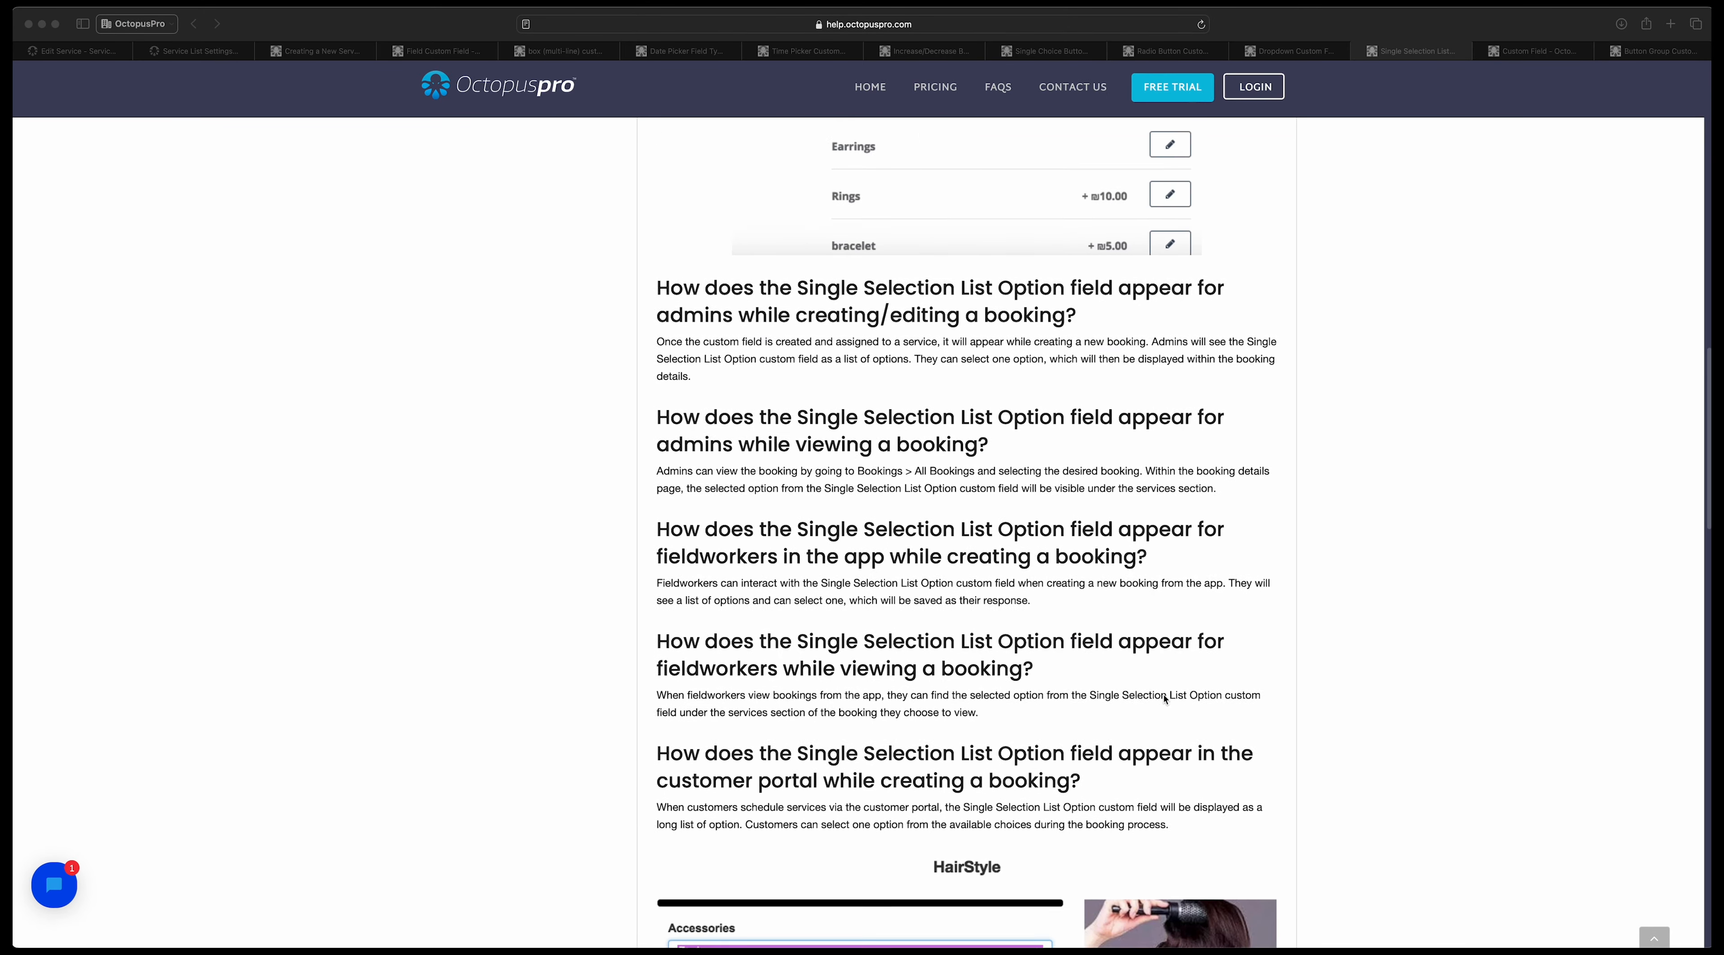
pyautogui.scroll(-10, 1165, 699)
pyautogui.moveTo(737, 778)
pyautogui.mouseDown()
pyautogui.moveTo(662, 652)
pyautogui.moveTo(668, 627)
pyautogui.mouseUp()
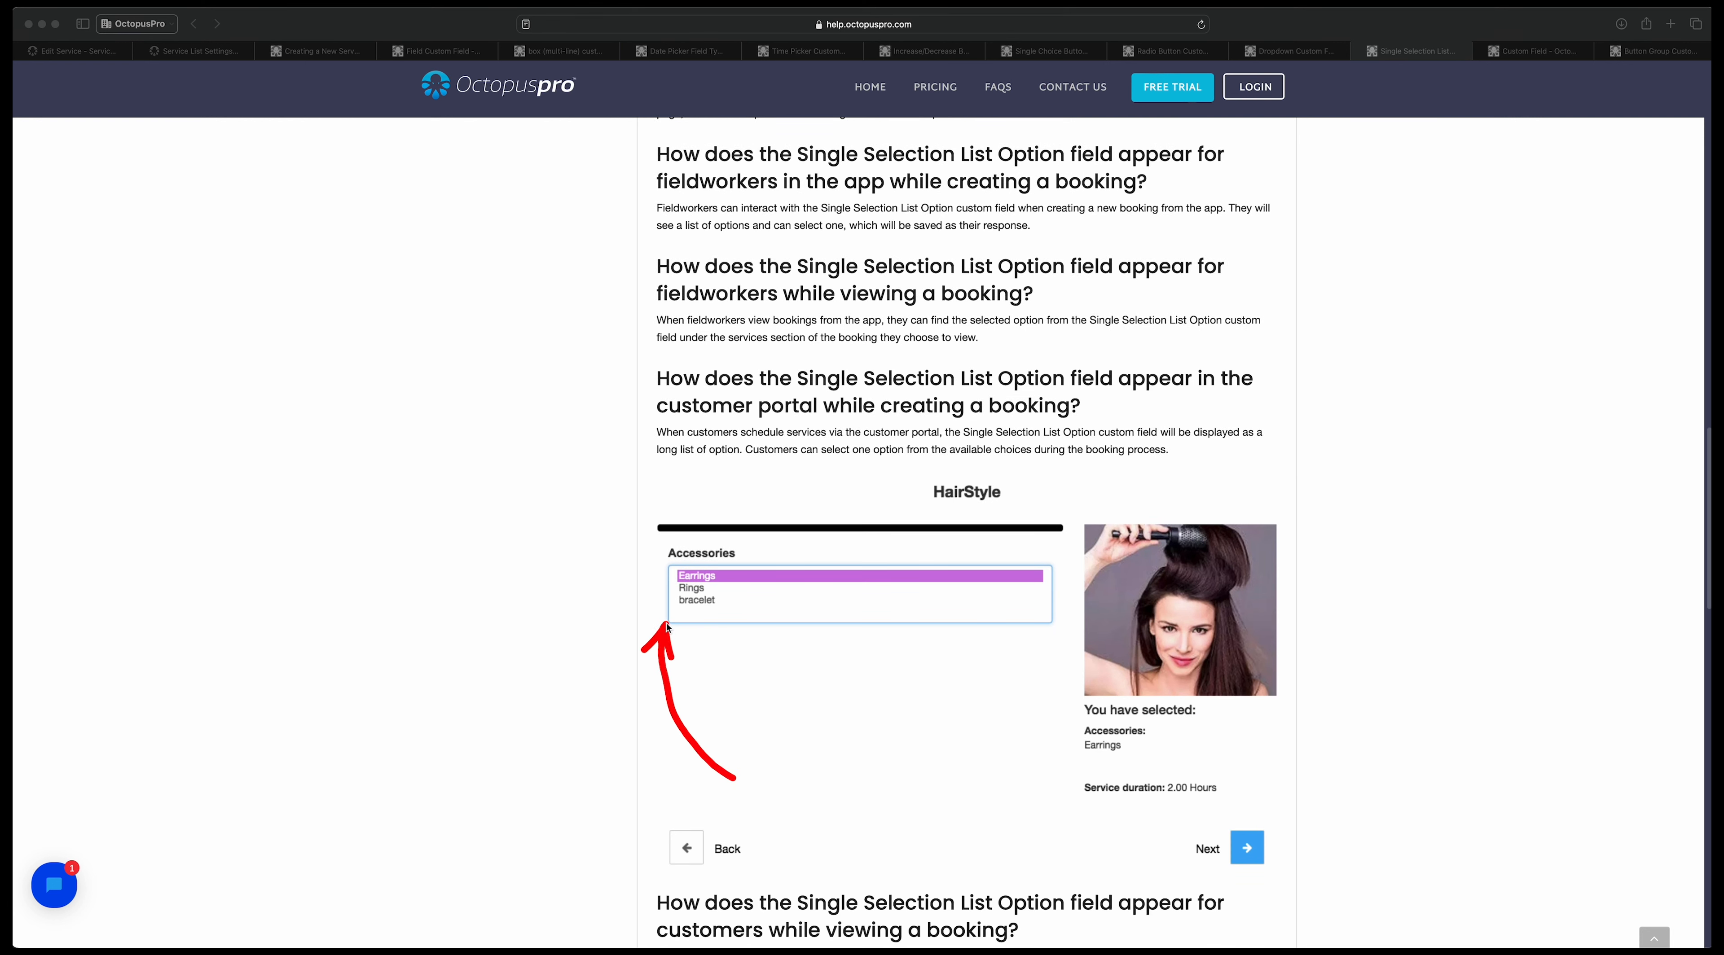
pyautogui.click(1529, 51)
pyautogui.scroll(-15, 1397, 468)
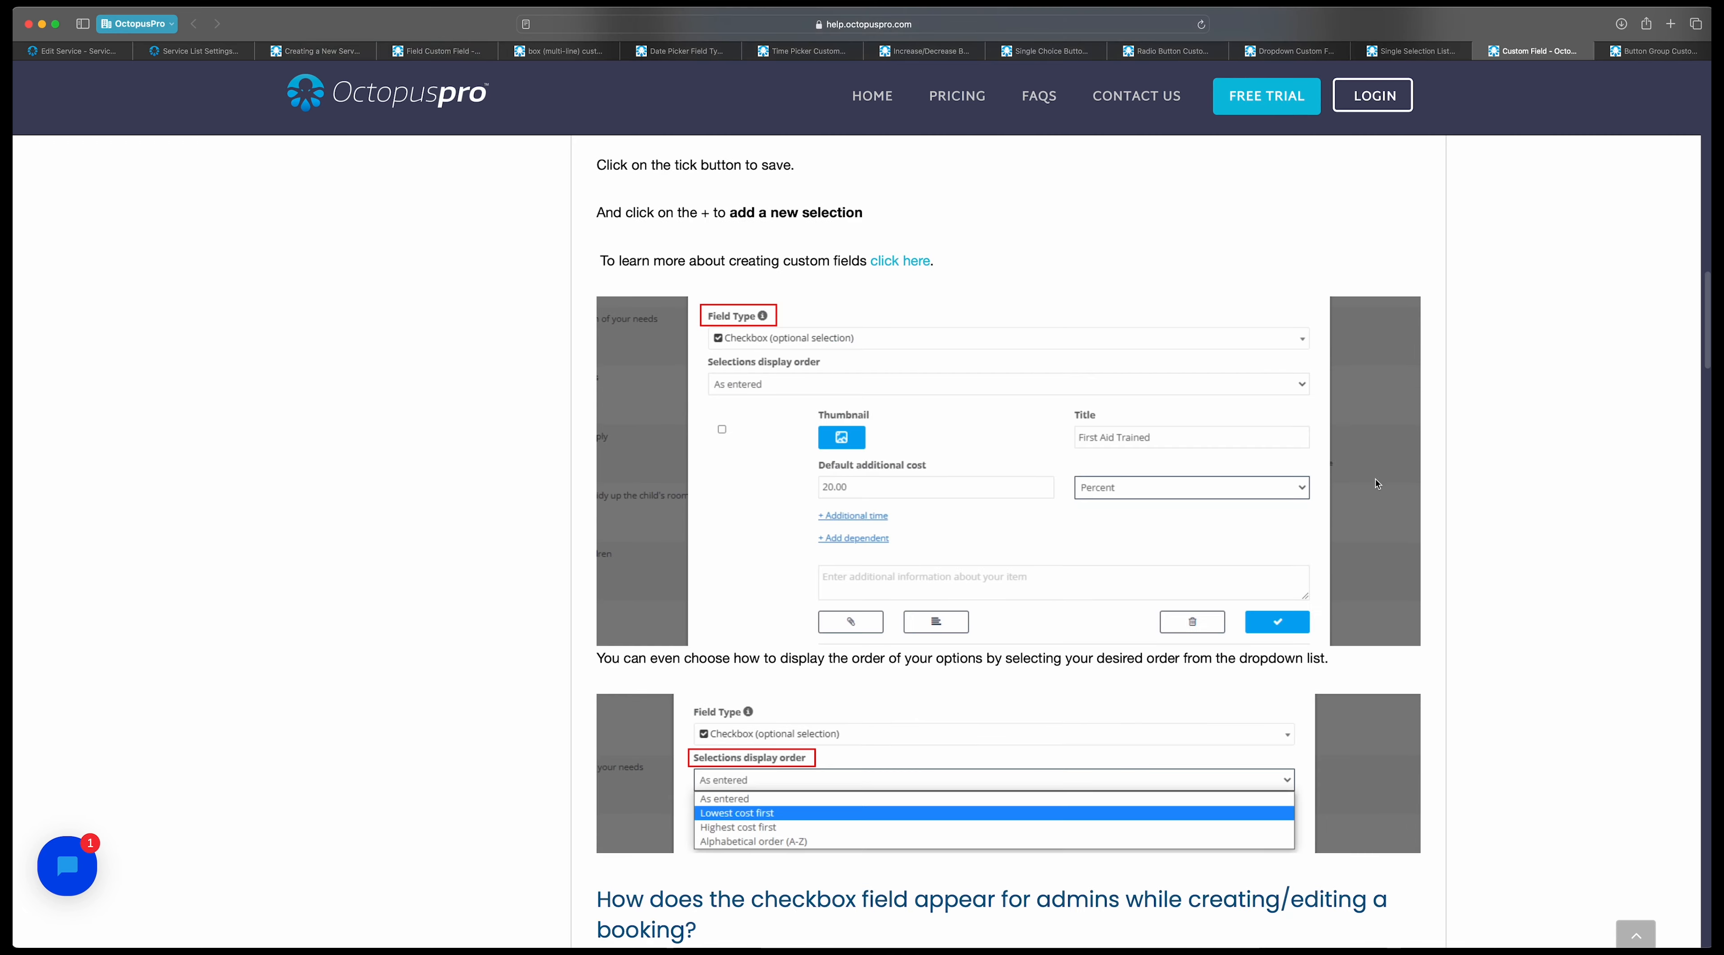
pyautogui.moveTo(1252, 538); pyautogui.dragTo(976, 539)
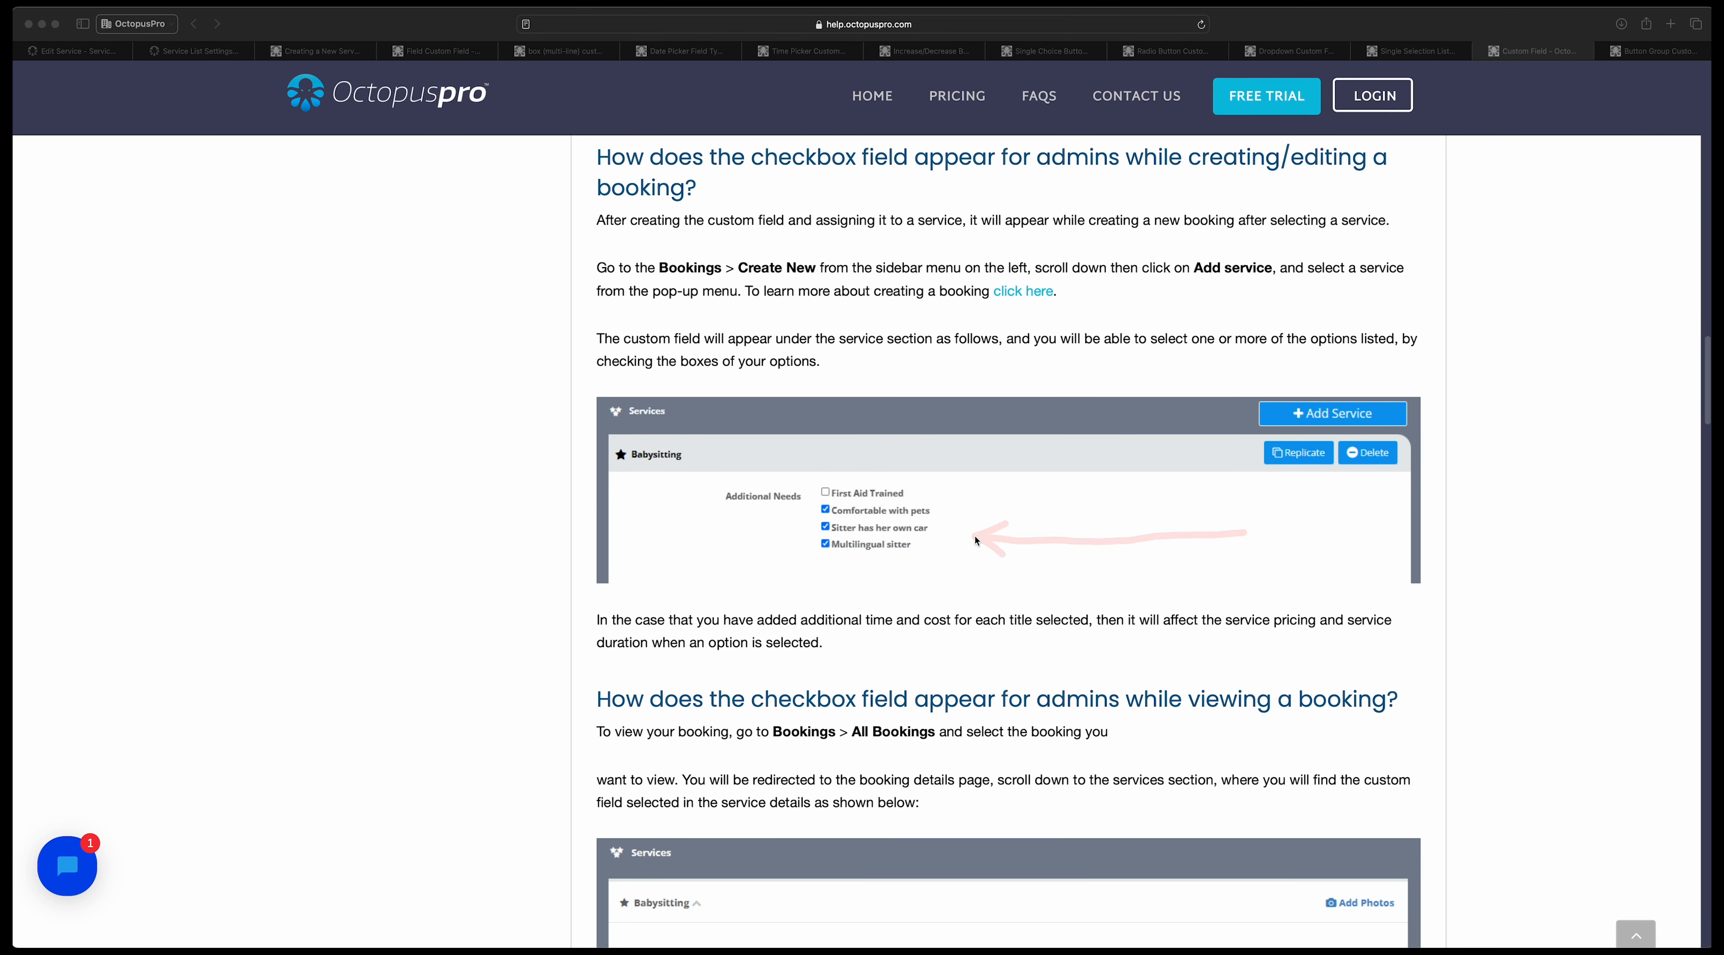
pyautogui.click(1652, 51)
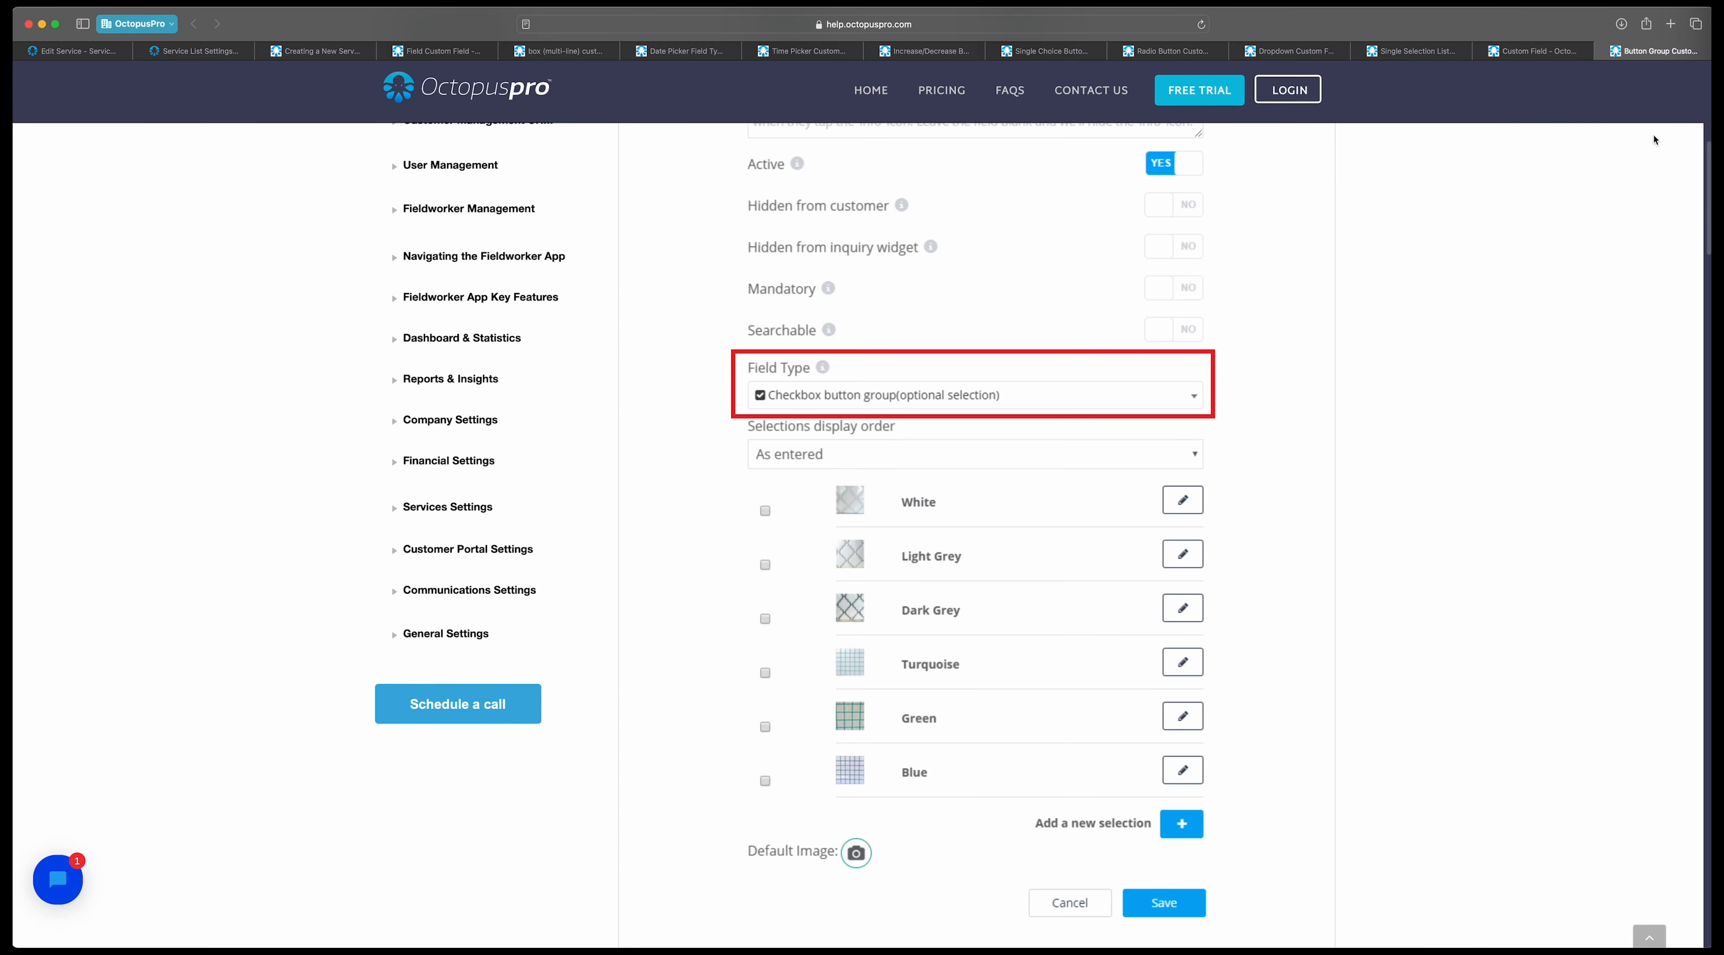
pyautogui.scroll(-10, 1329, 385)
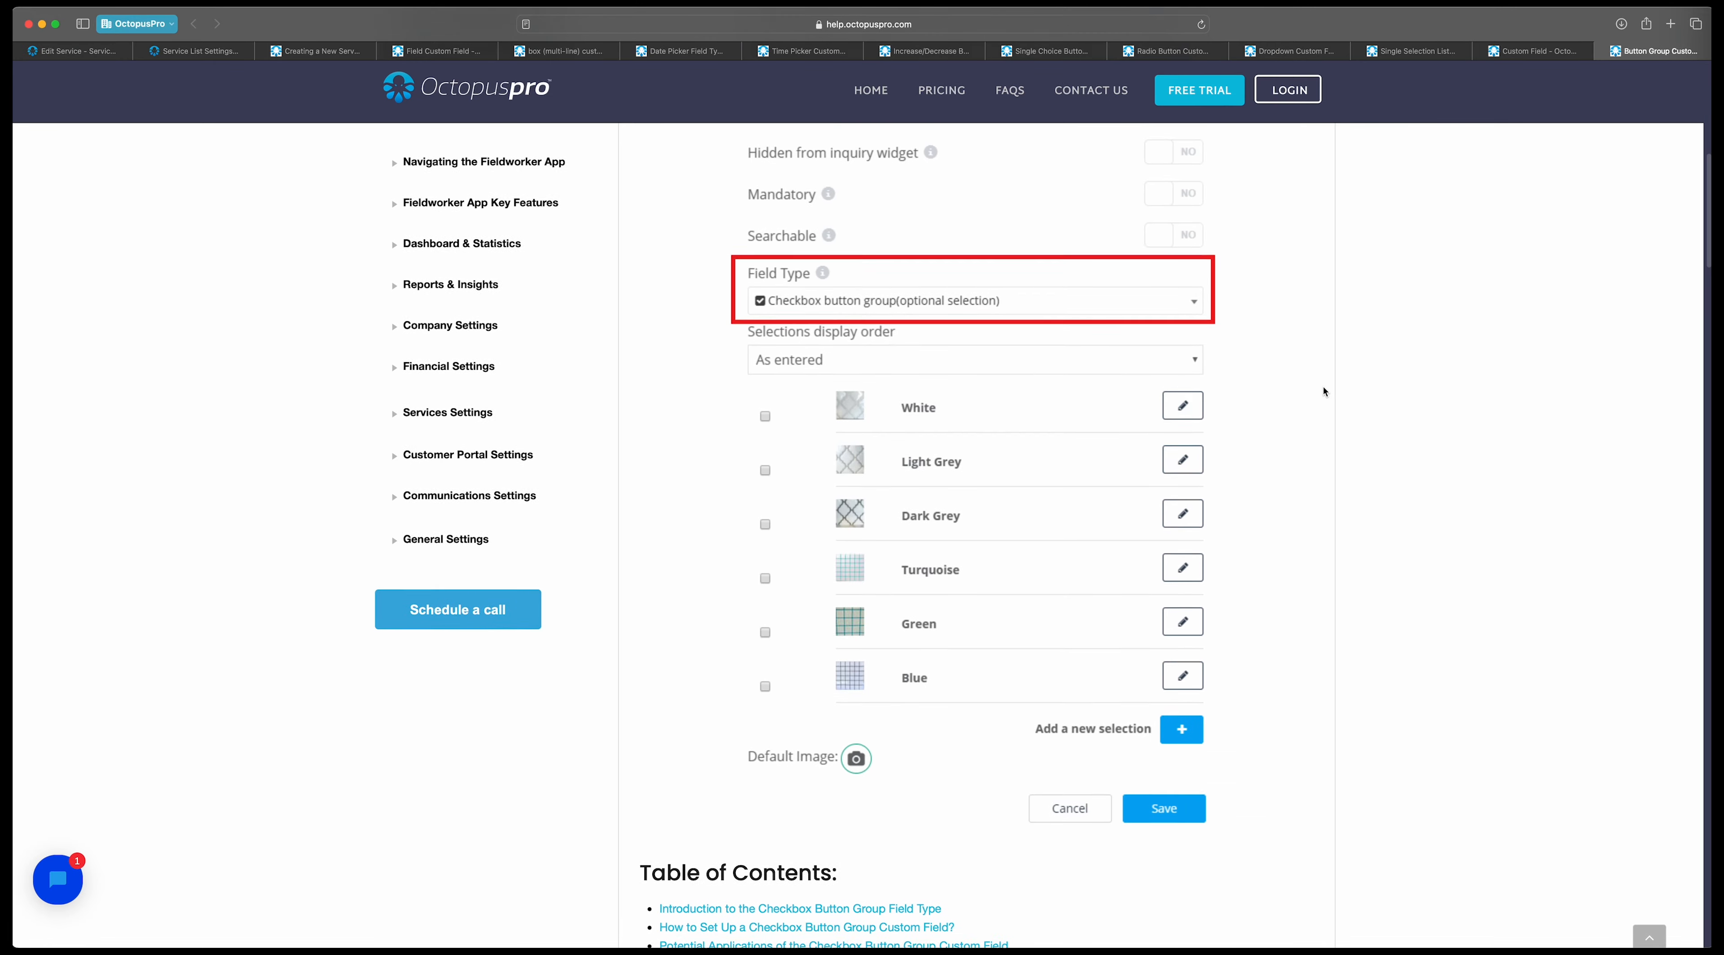
pyautogui.scroll(-20, 1306, 430)
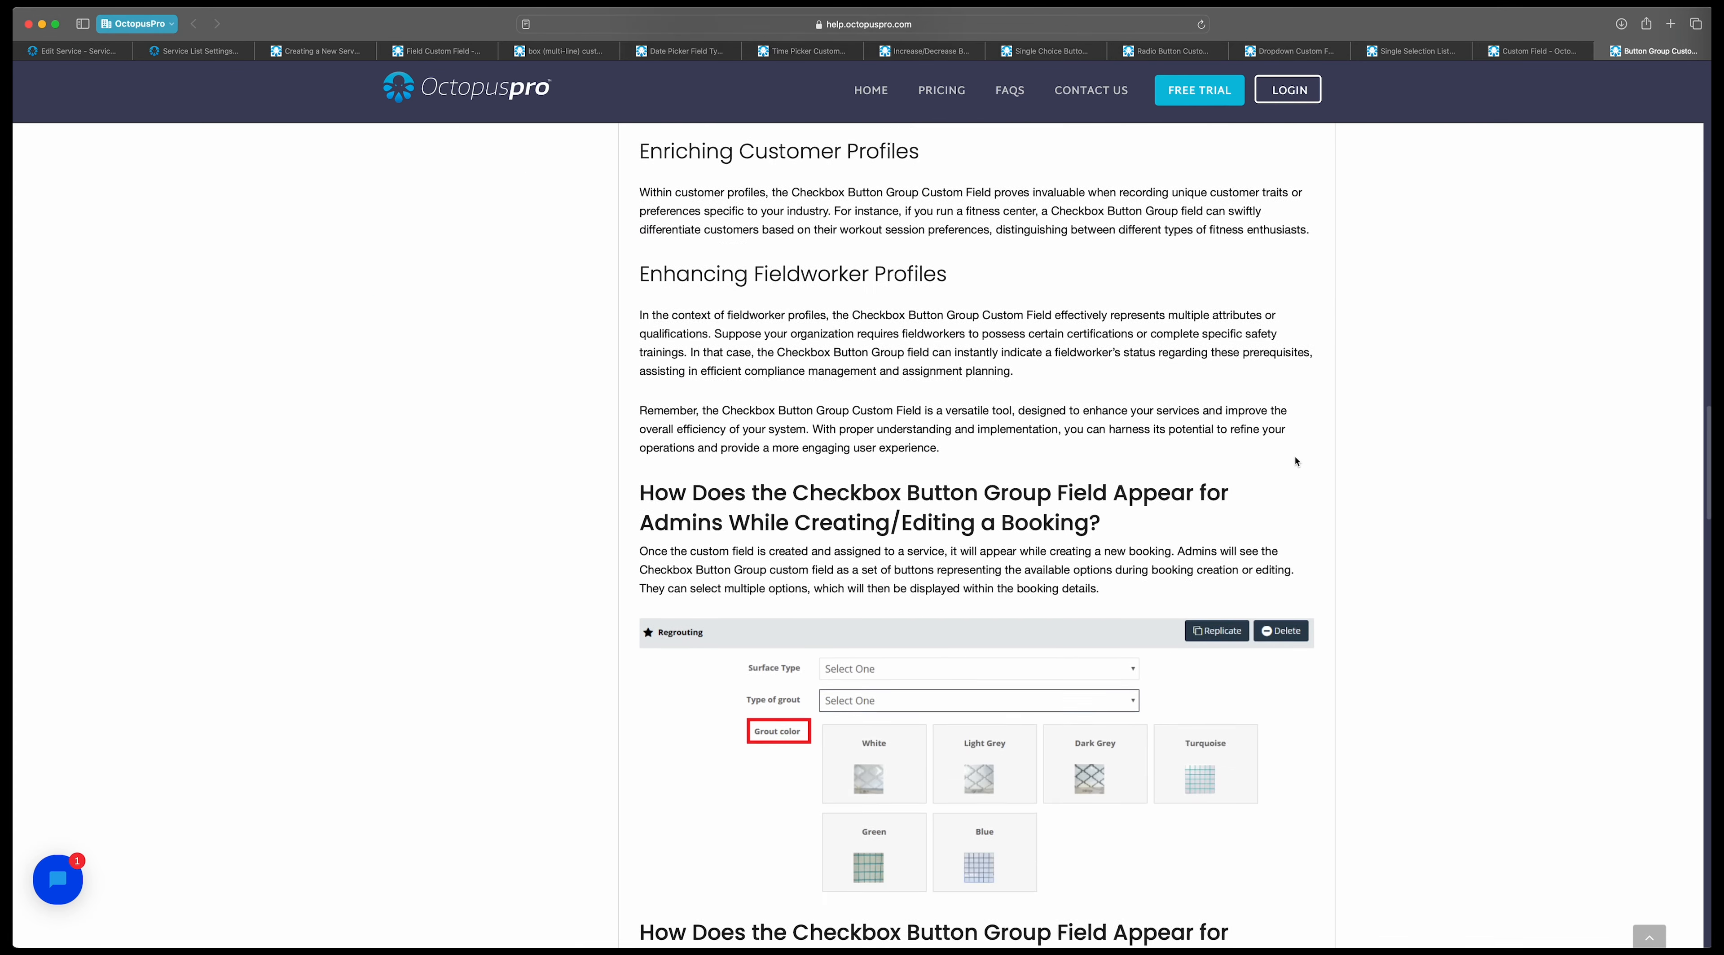
pyautogui.hotkey('ctrl', 'a')
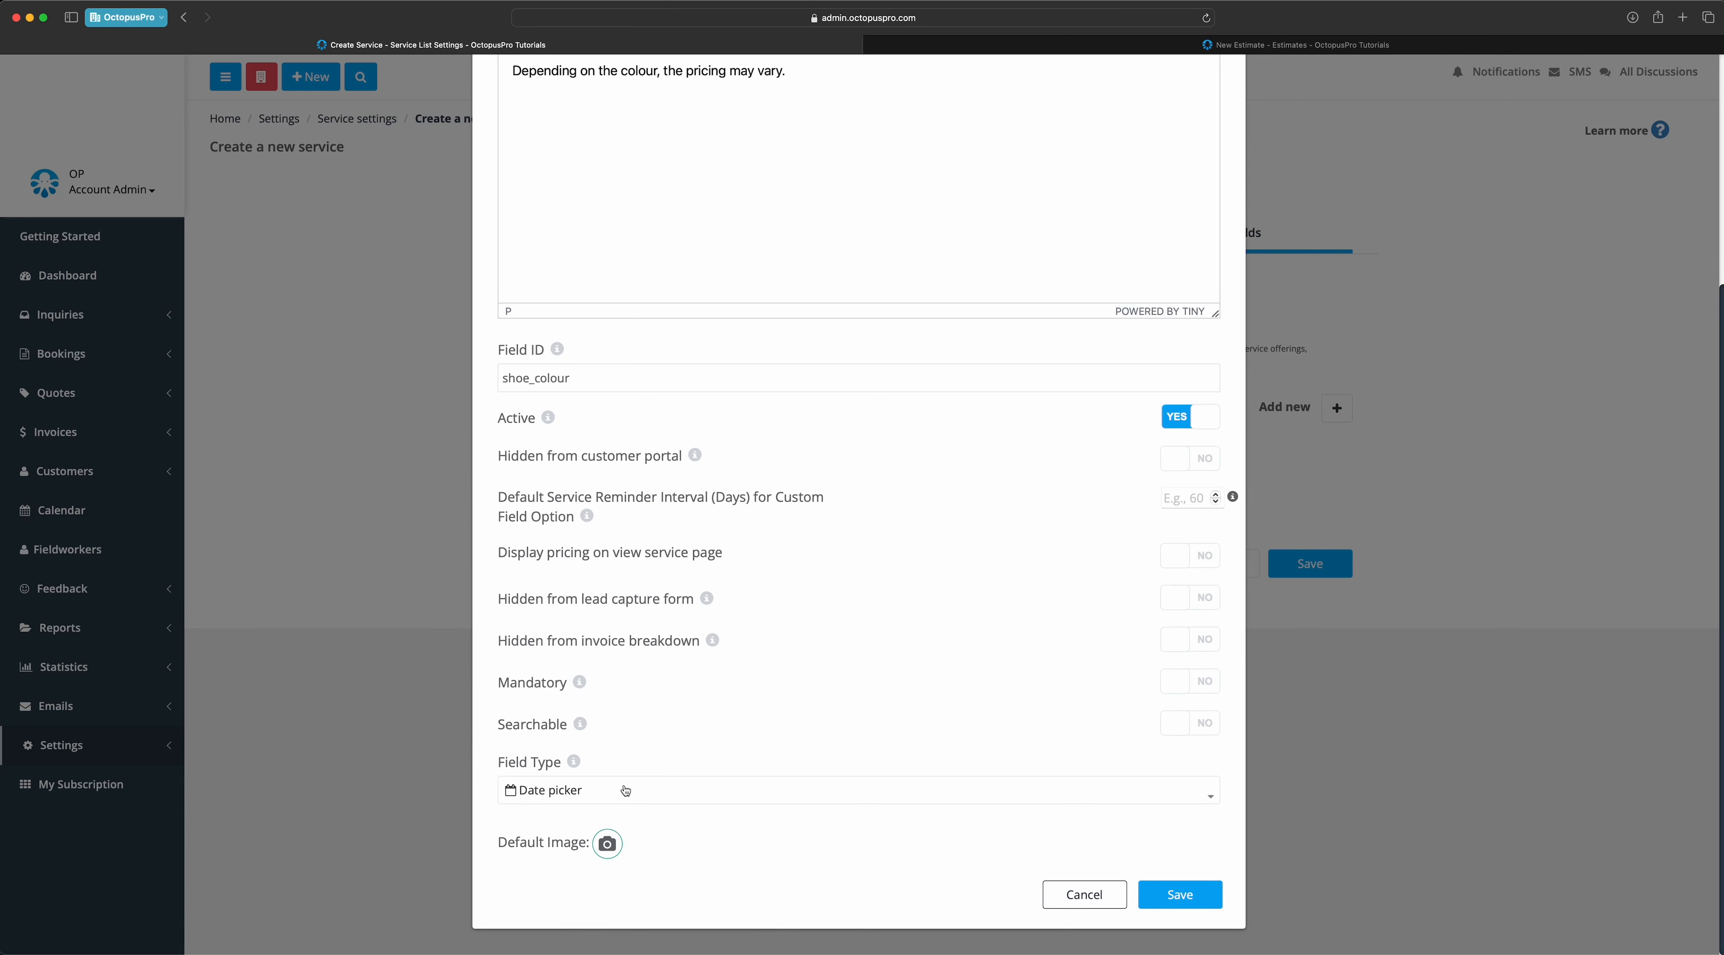
# - Set the shoe_colour custom field's type to Button group (required to select one)
pyautogui.click(623, 791)
pyautogui.scroll(-3, 595, 749)
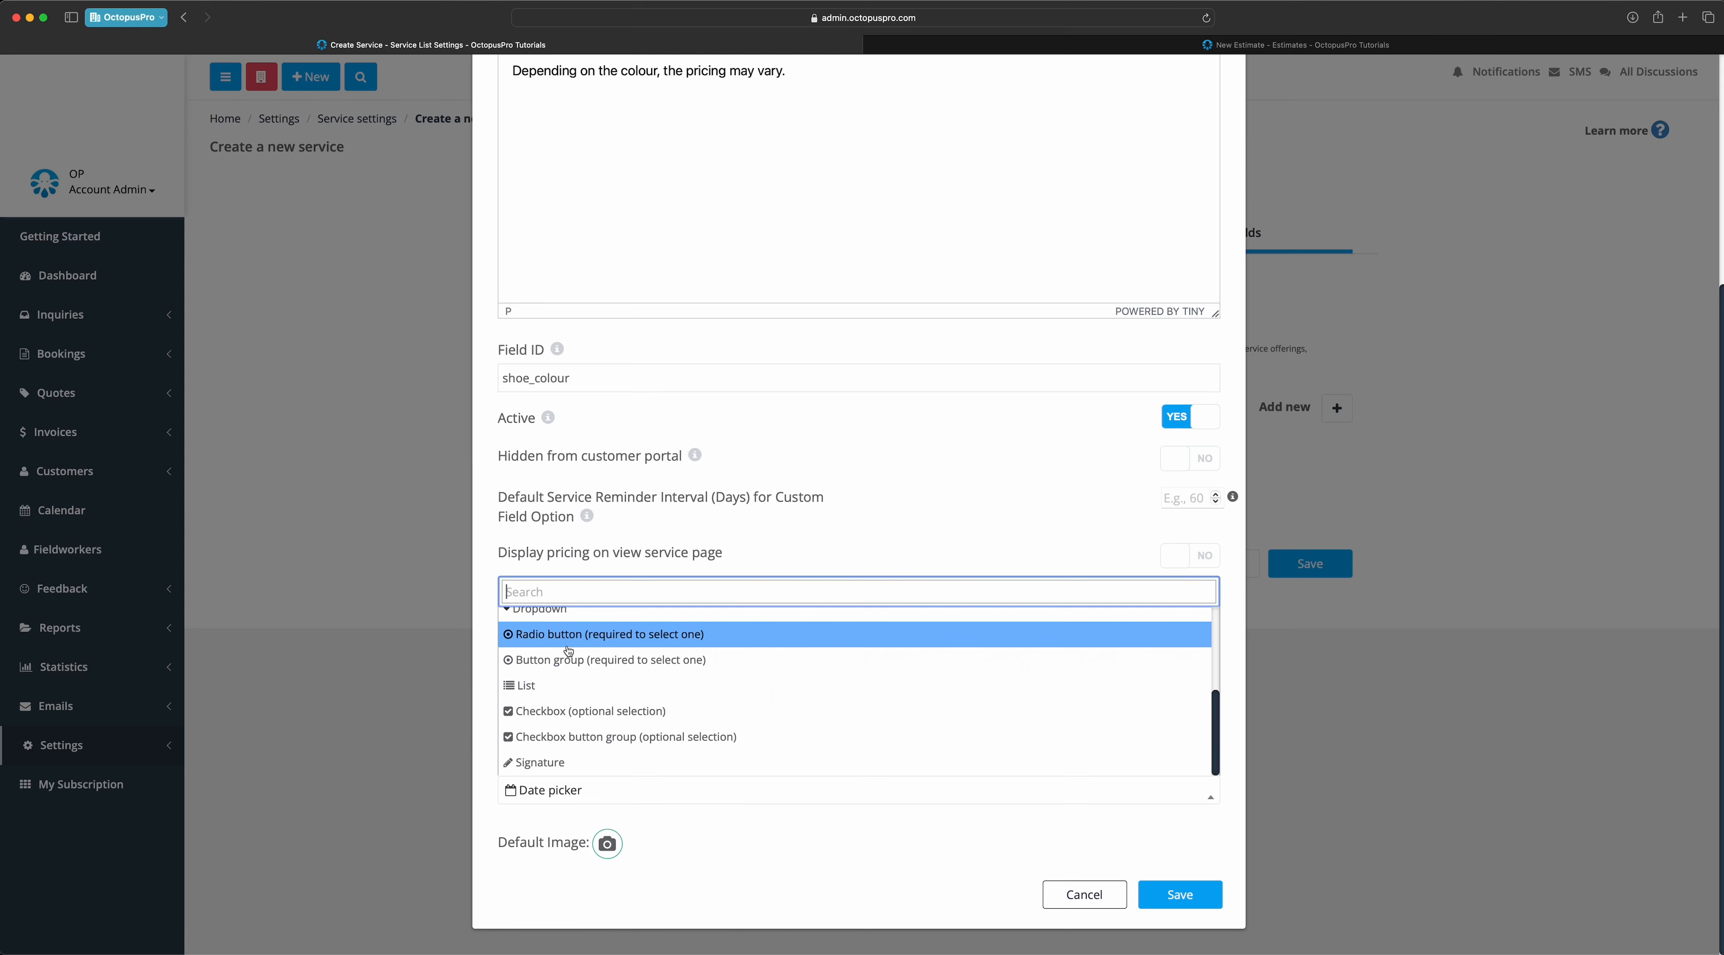
pyautogui.click(606, 660)
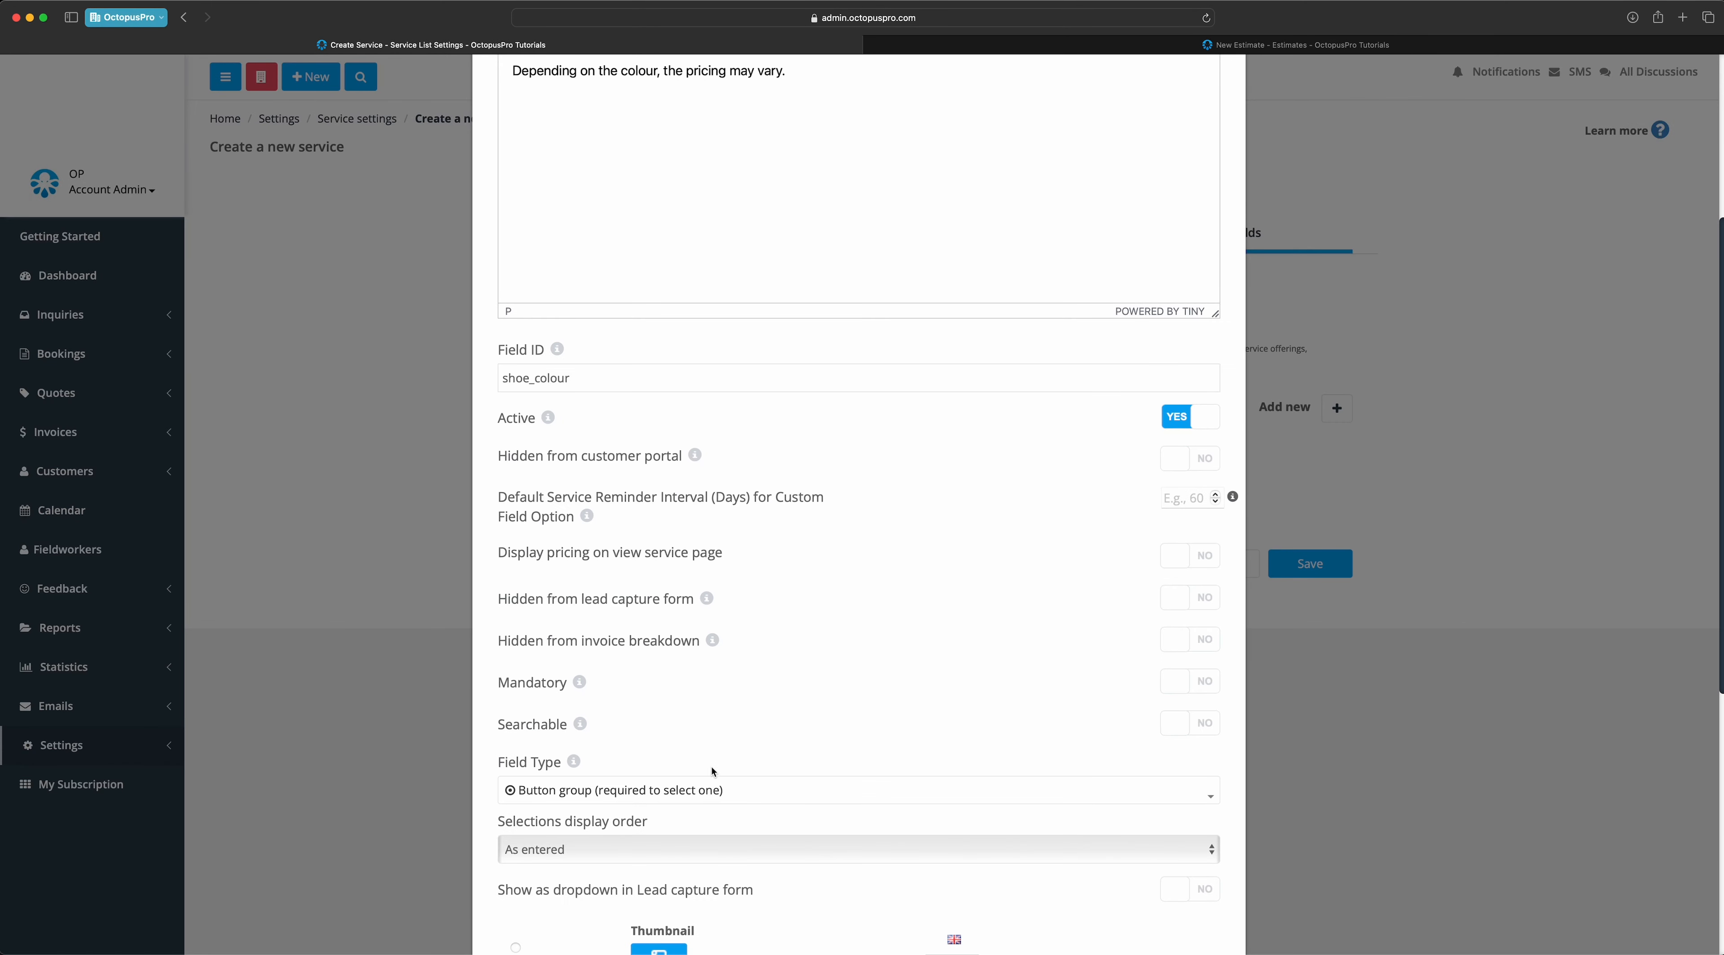
# - Title the button group's first selection Black and confirm it
pyautogui.scroll(-6, 836, 776)
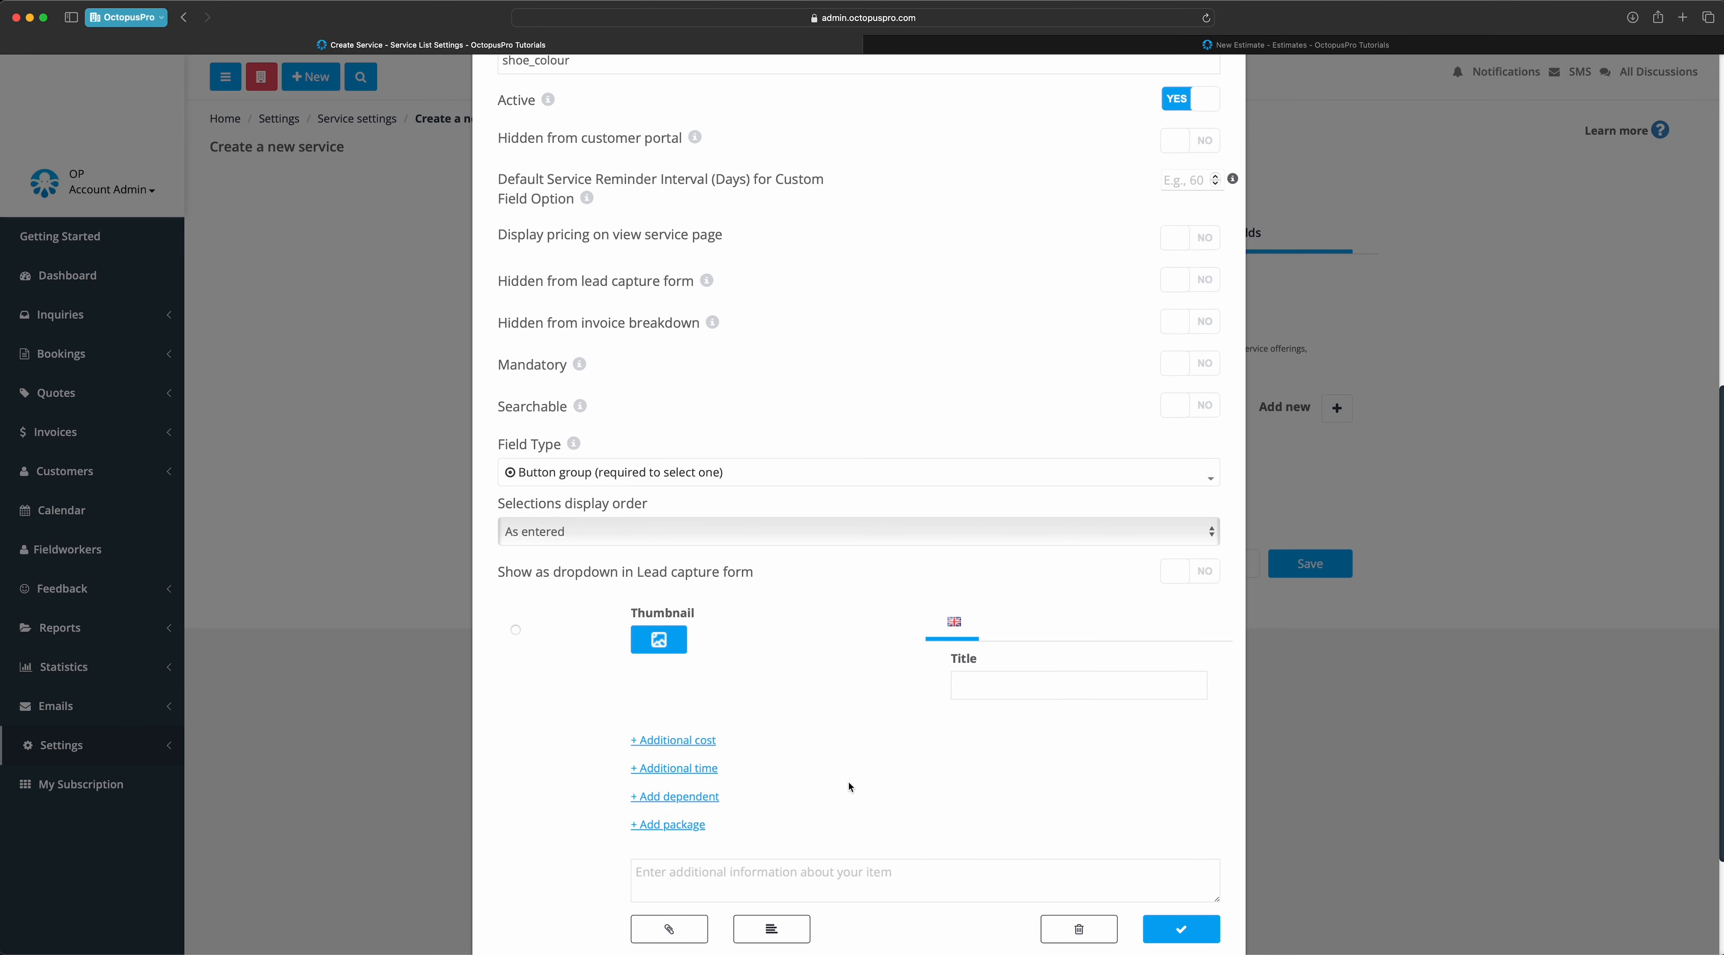
pyautogui.scroll(-1, 843, 766)
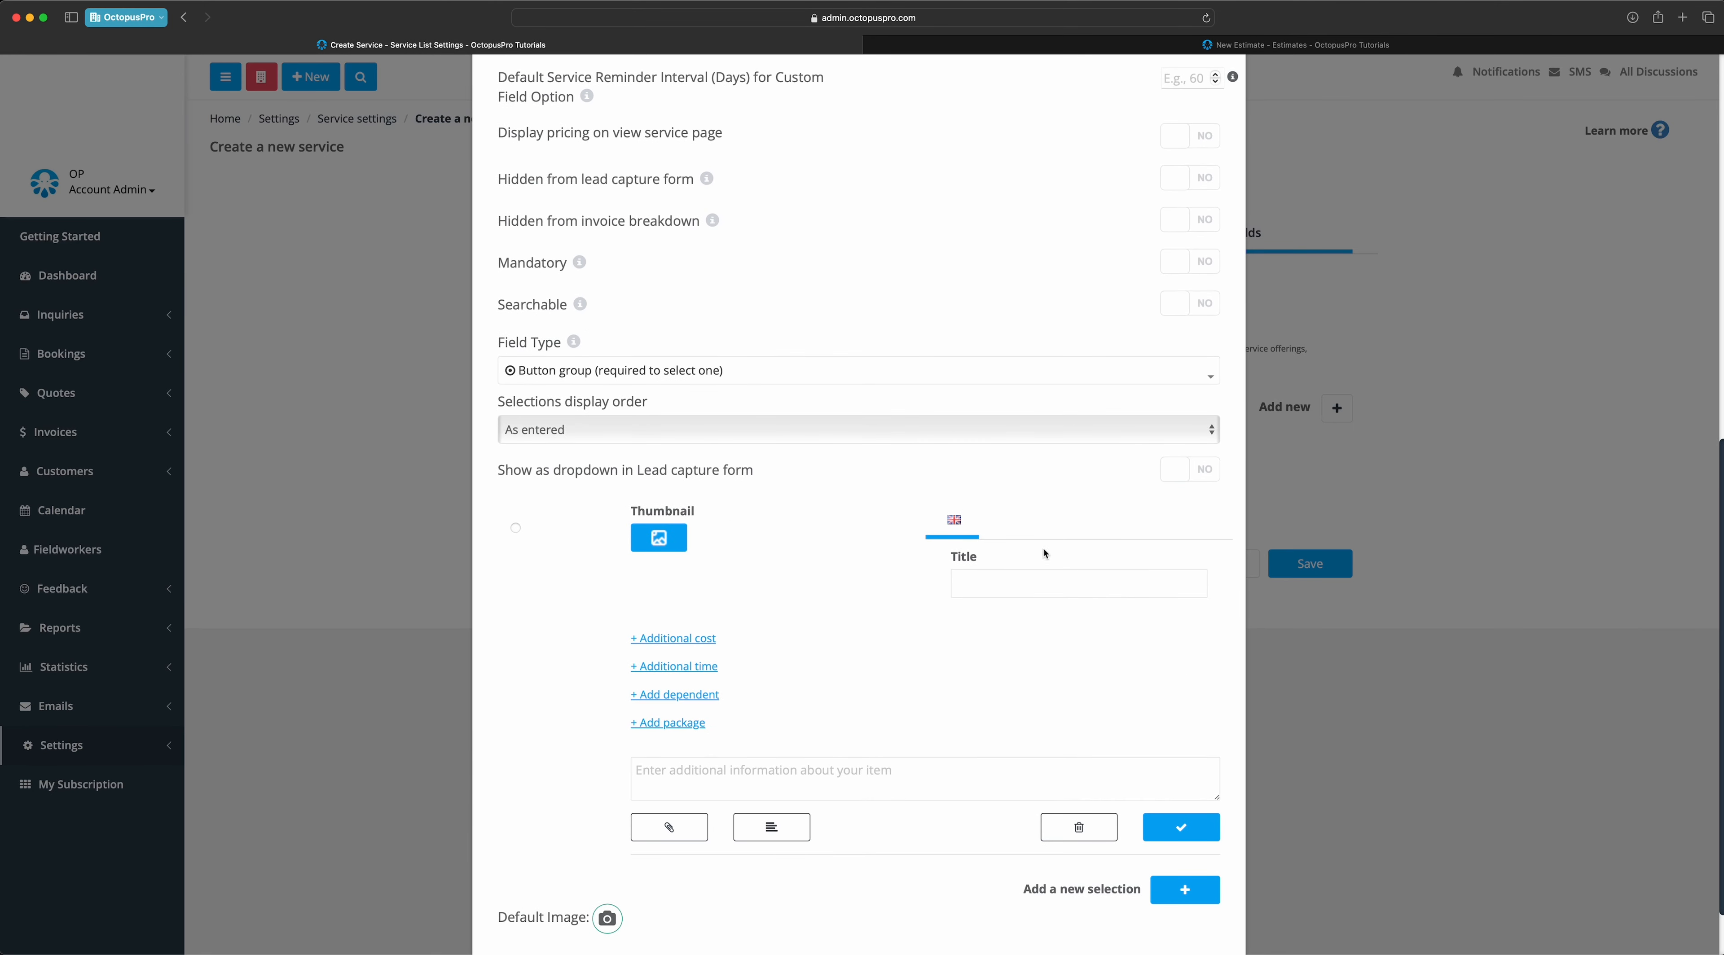
pyautogui.click(1028, 583)
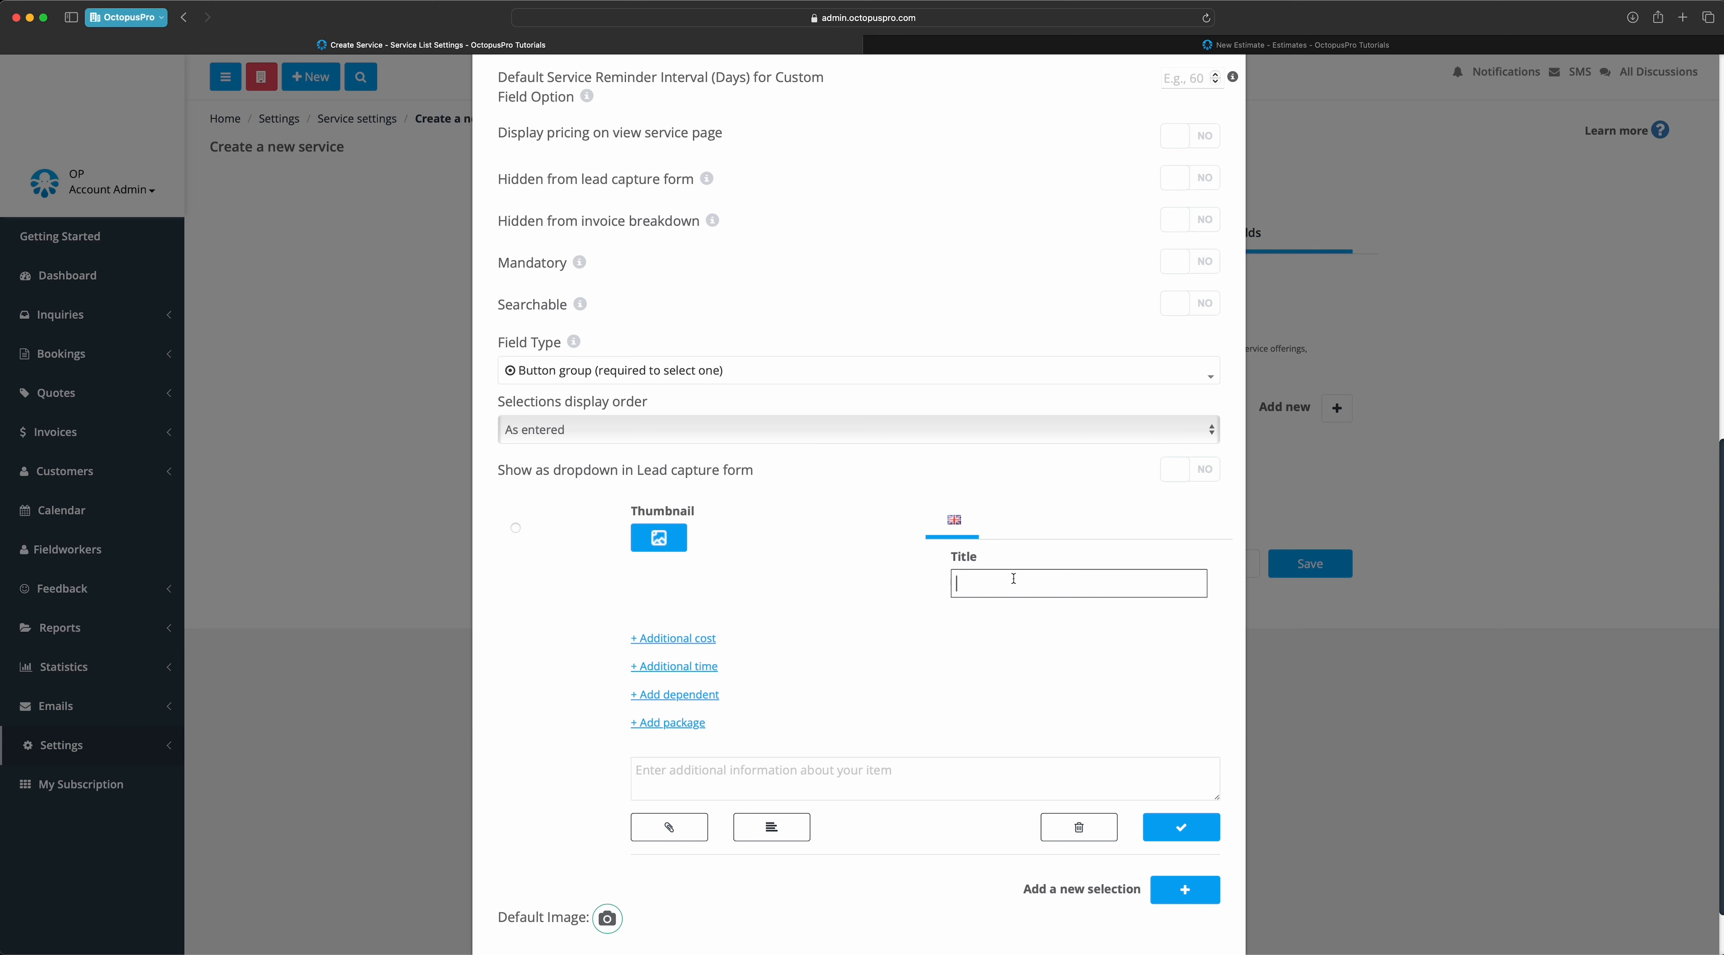
pyautogui.write('Black')
pyautogui.click(1175, 829)
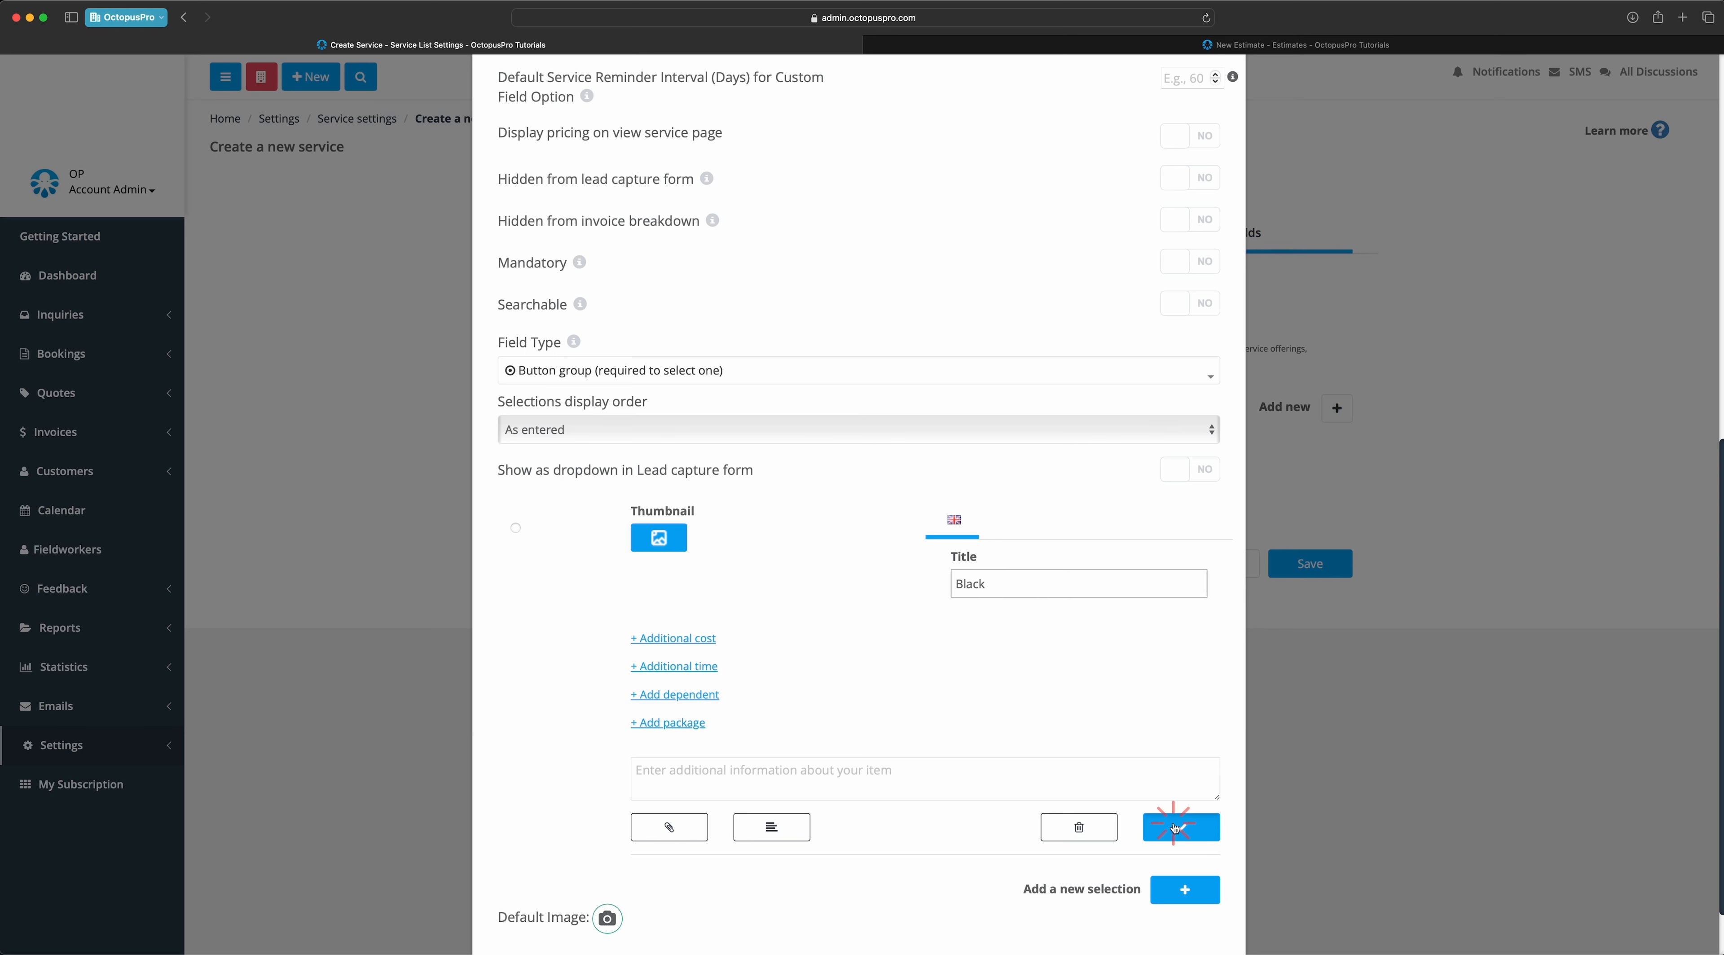
# - Add a second selection titled Brown to the button group and confirm it
pyautogui.click(1183, 817)
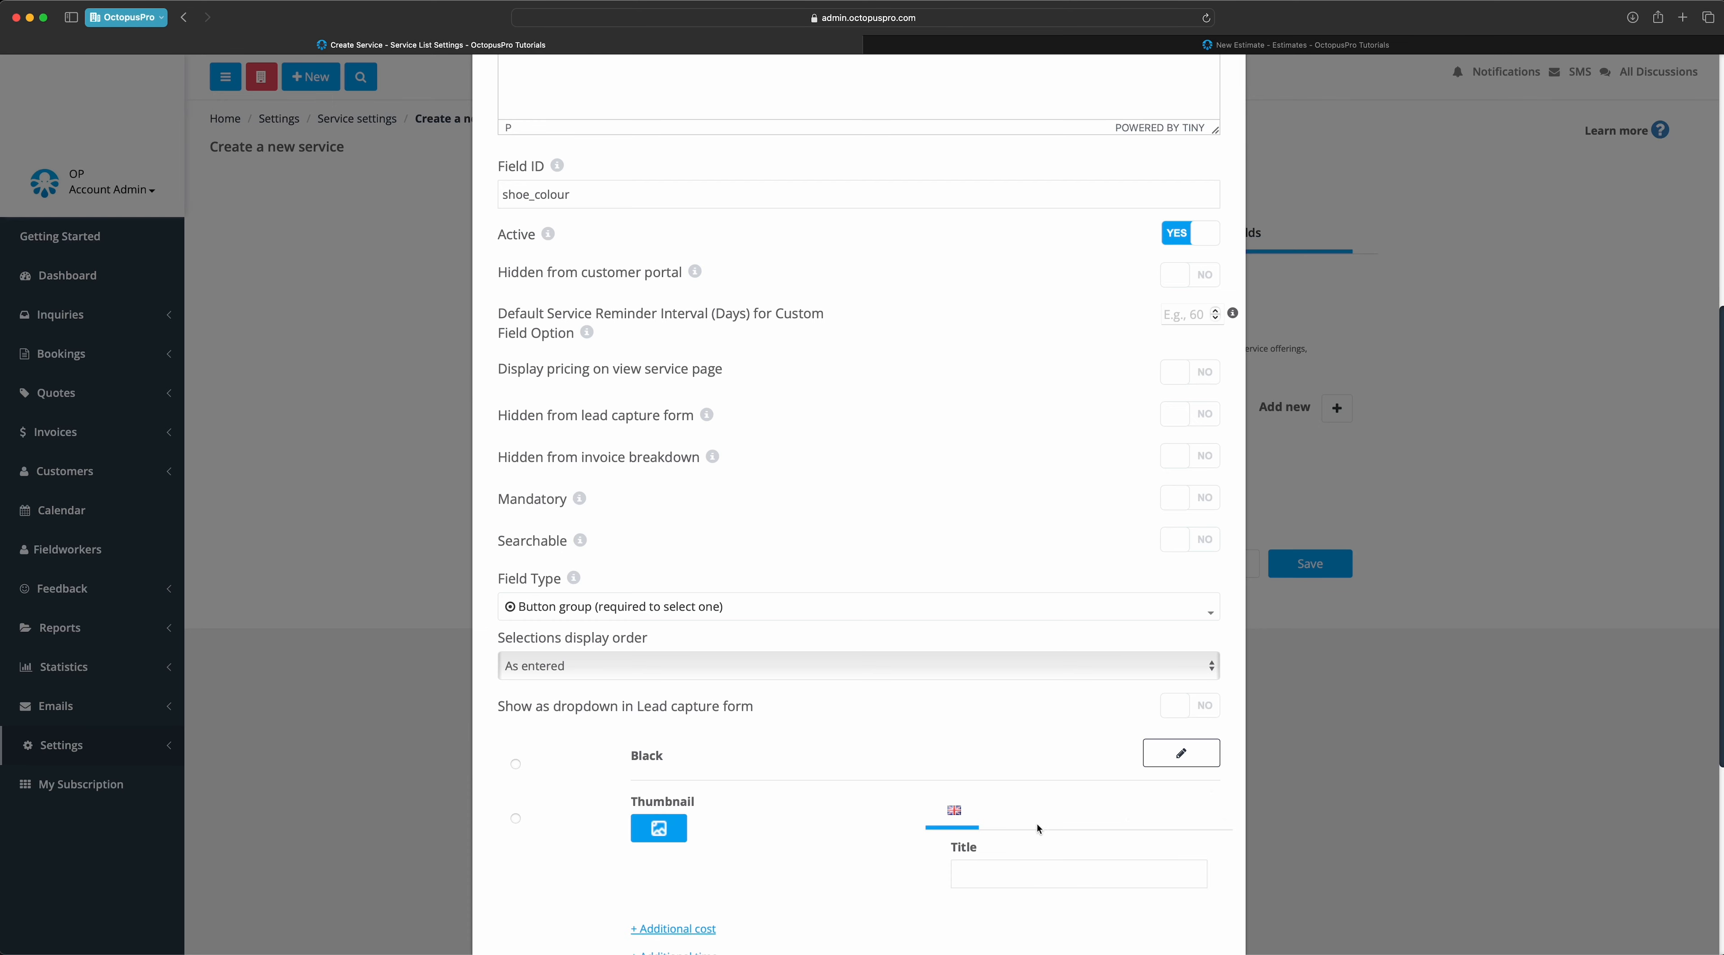
pyautogui.scroll(-4, 995, 816)
pyautogui.write('Brown')
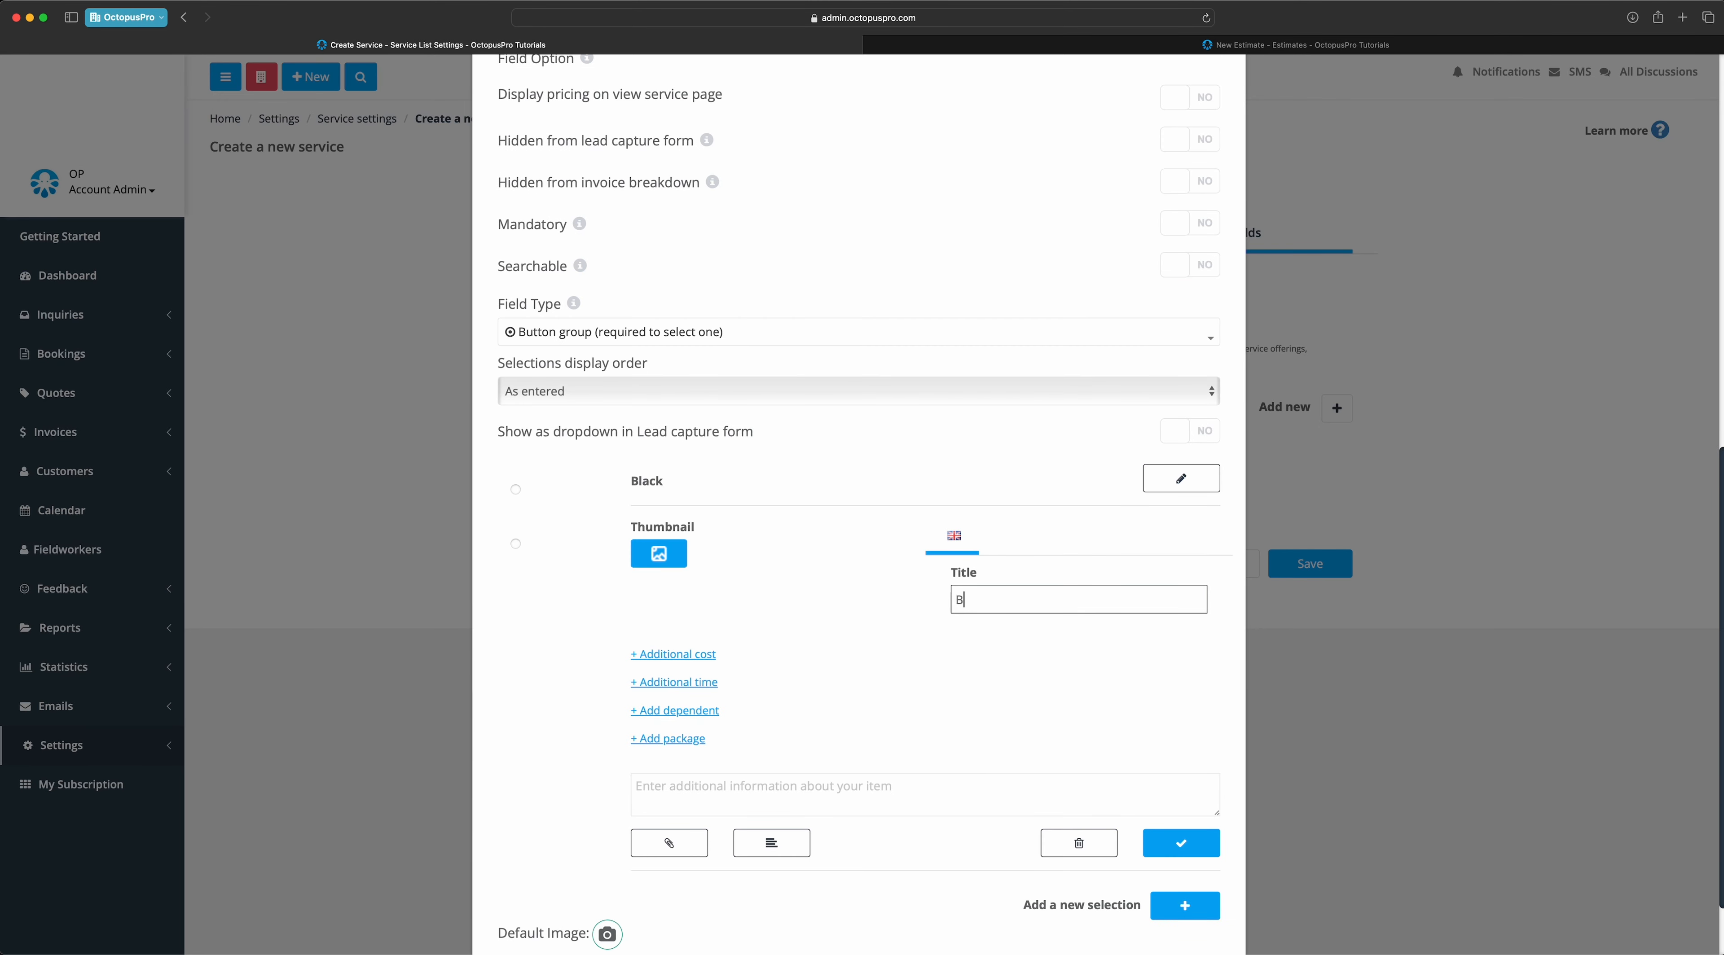
pyautogui.click(1195, 841)
# - Add a third selection to the button group and title it White/colours
pyautogui.click(1156, 817)
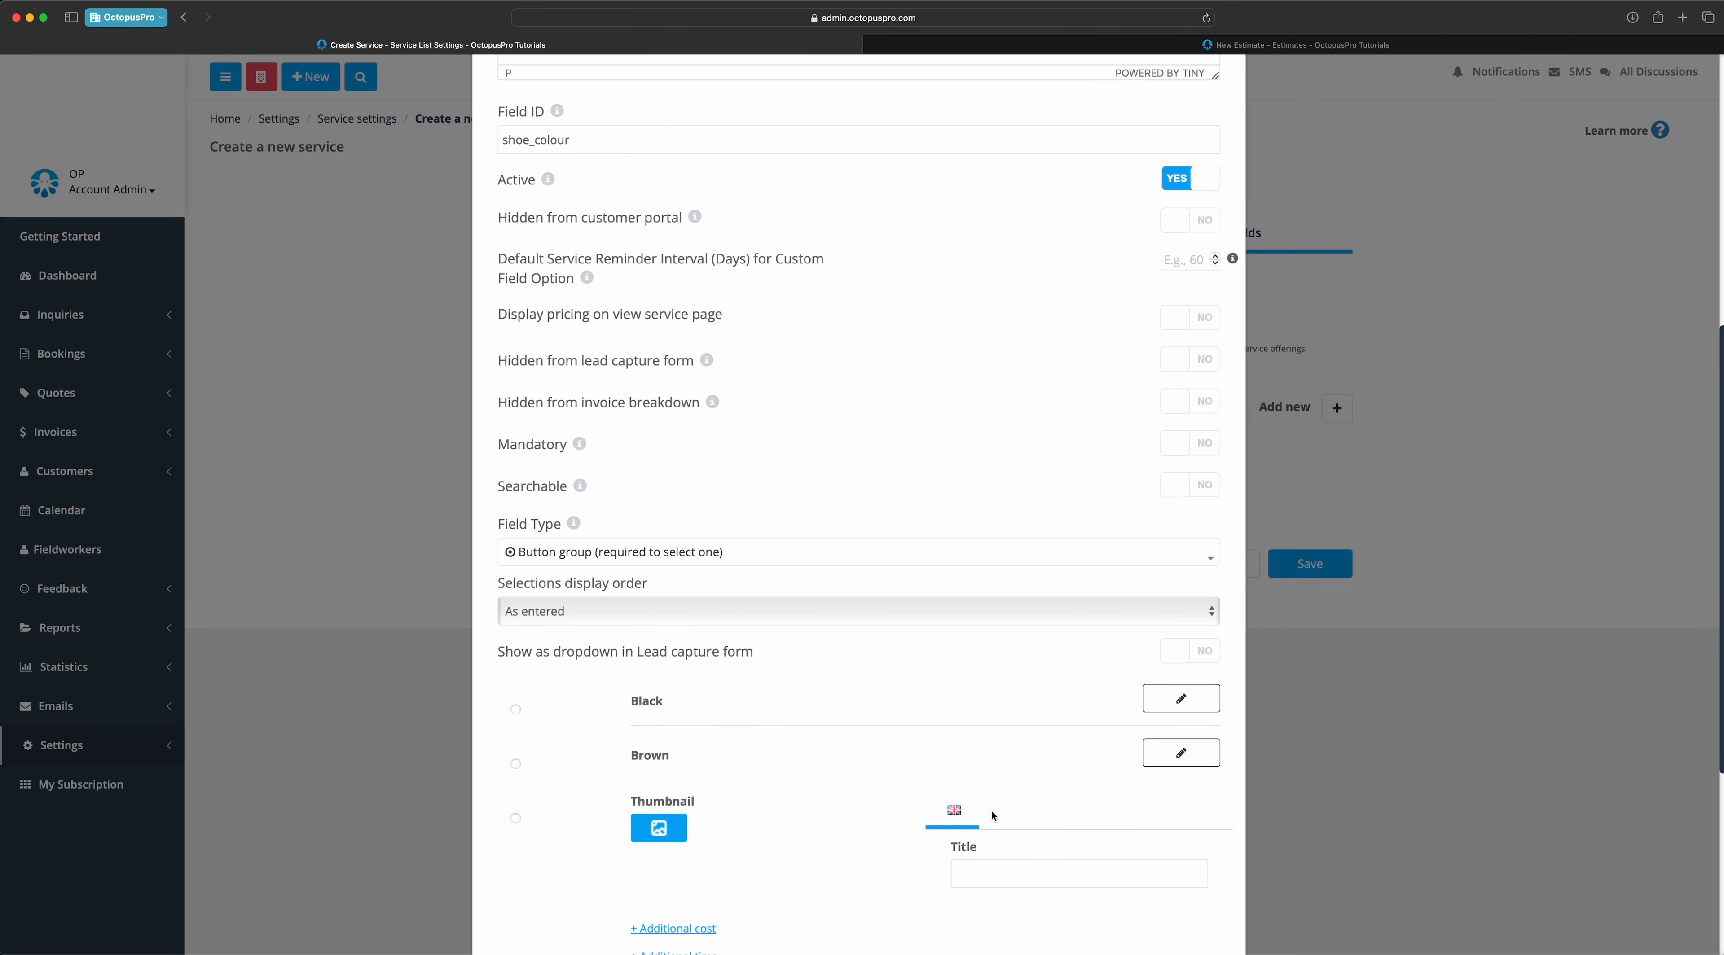
pyautogui.scroll(-5, 991, 811)
pyautogui.click(995, 506)
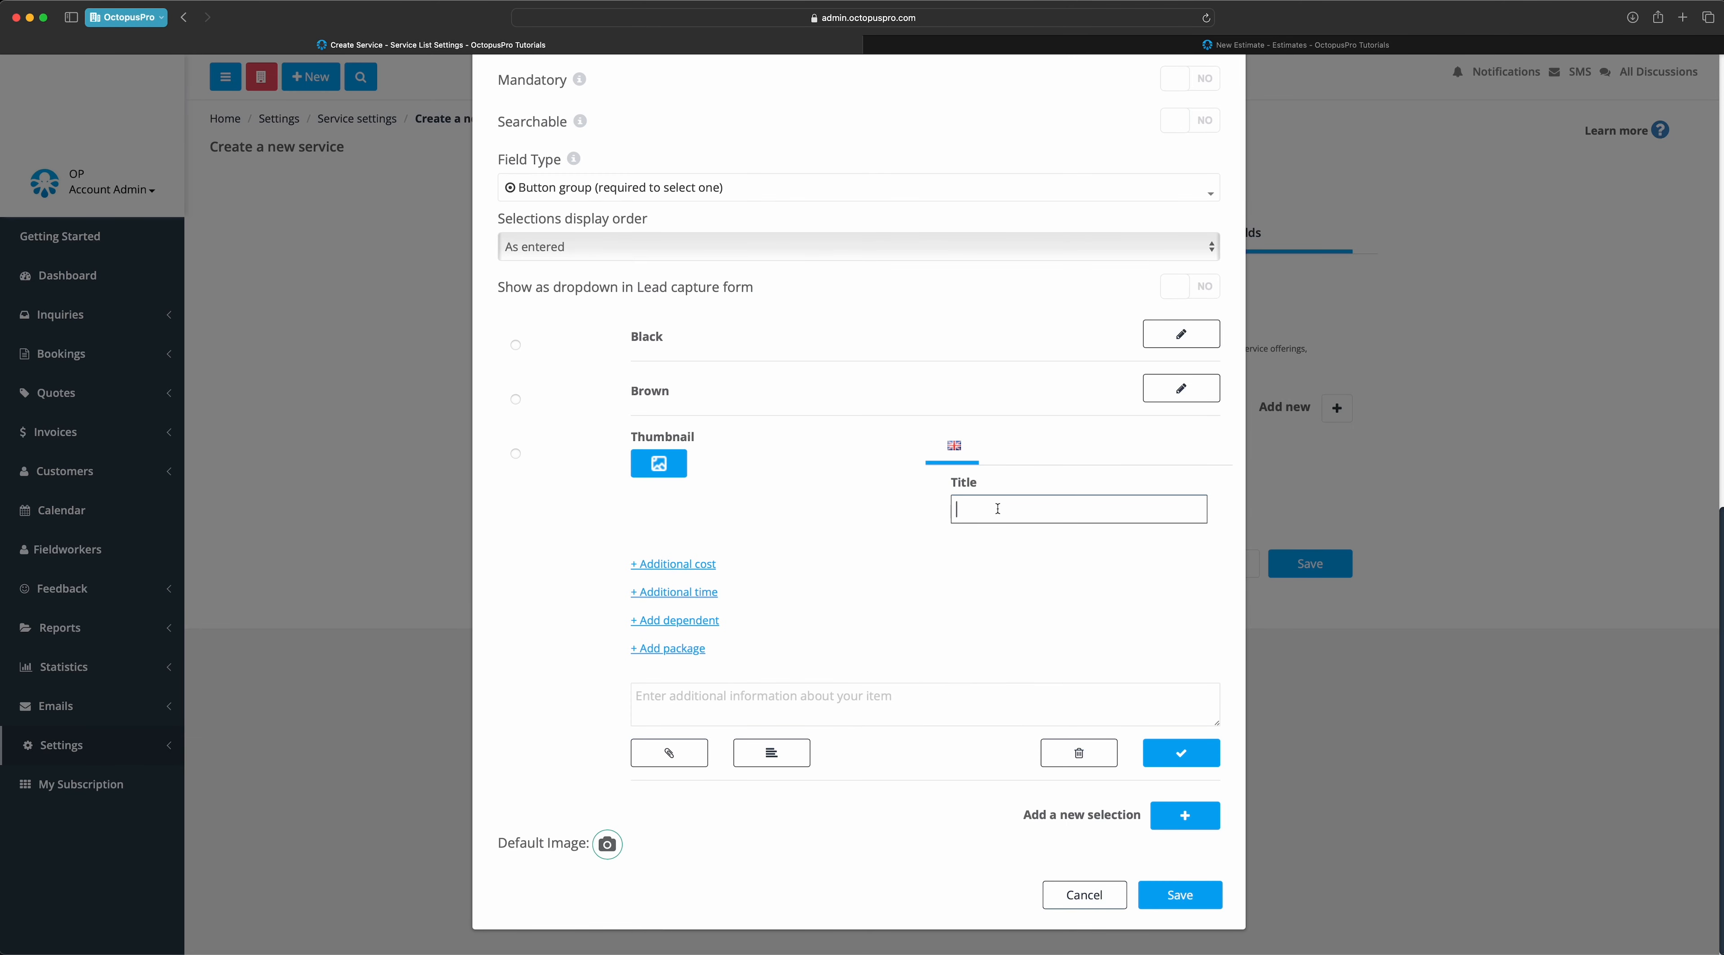
pyautogui.write('White/colours')
pyautogui.click(1056, 561)
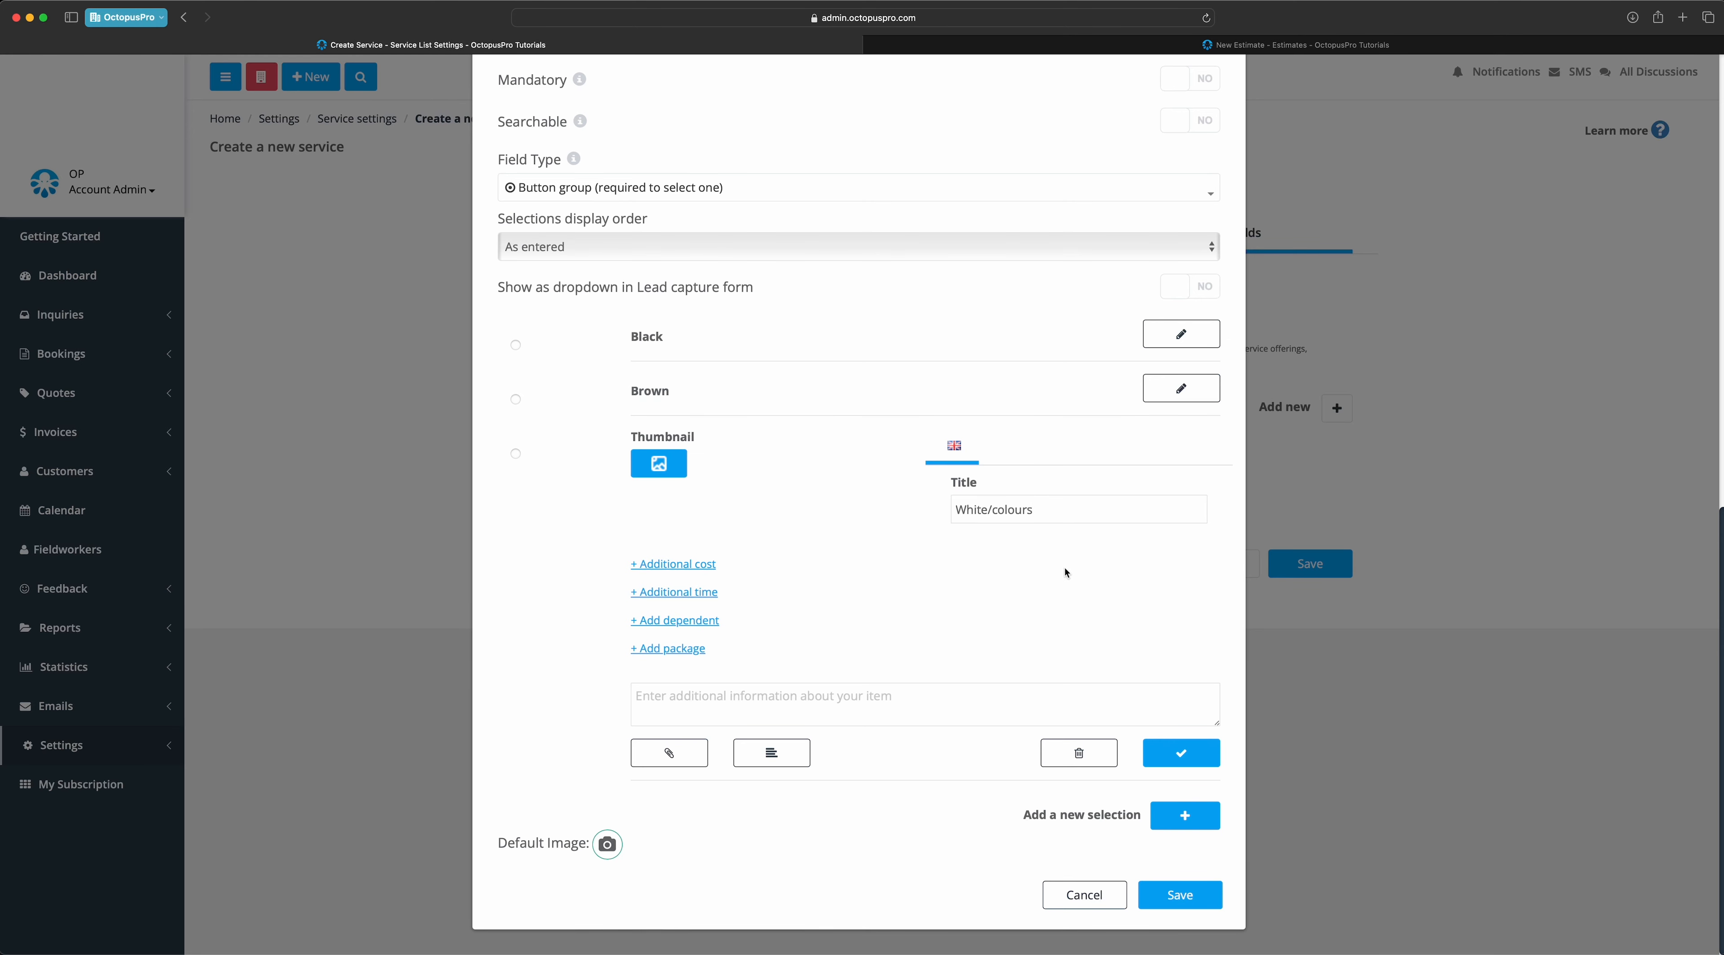
# - Confirm the White/colours selection, then save the shoe colour custom field with all its options activated for all fieldworkers
pyautogui.click(1187, 754)
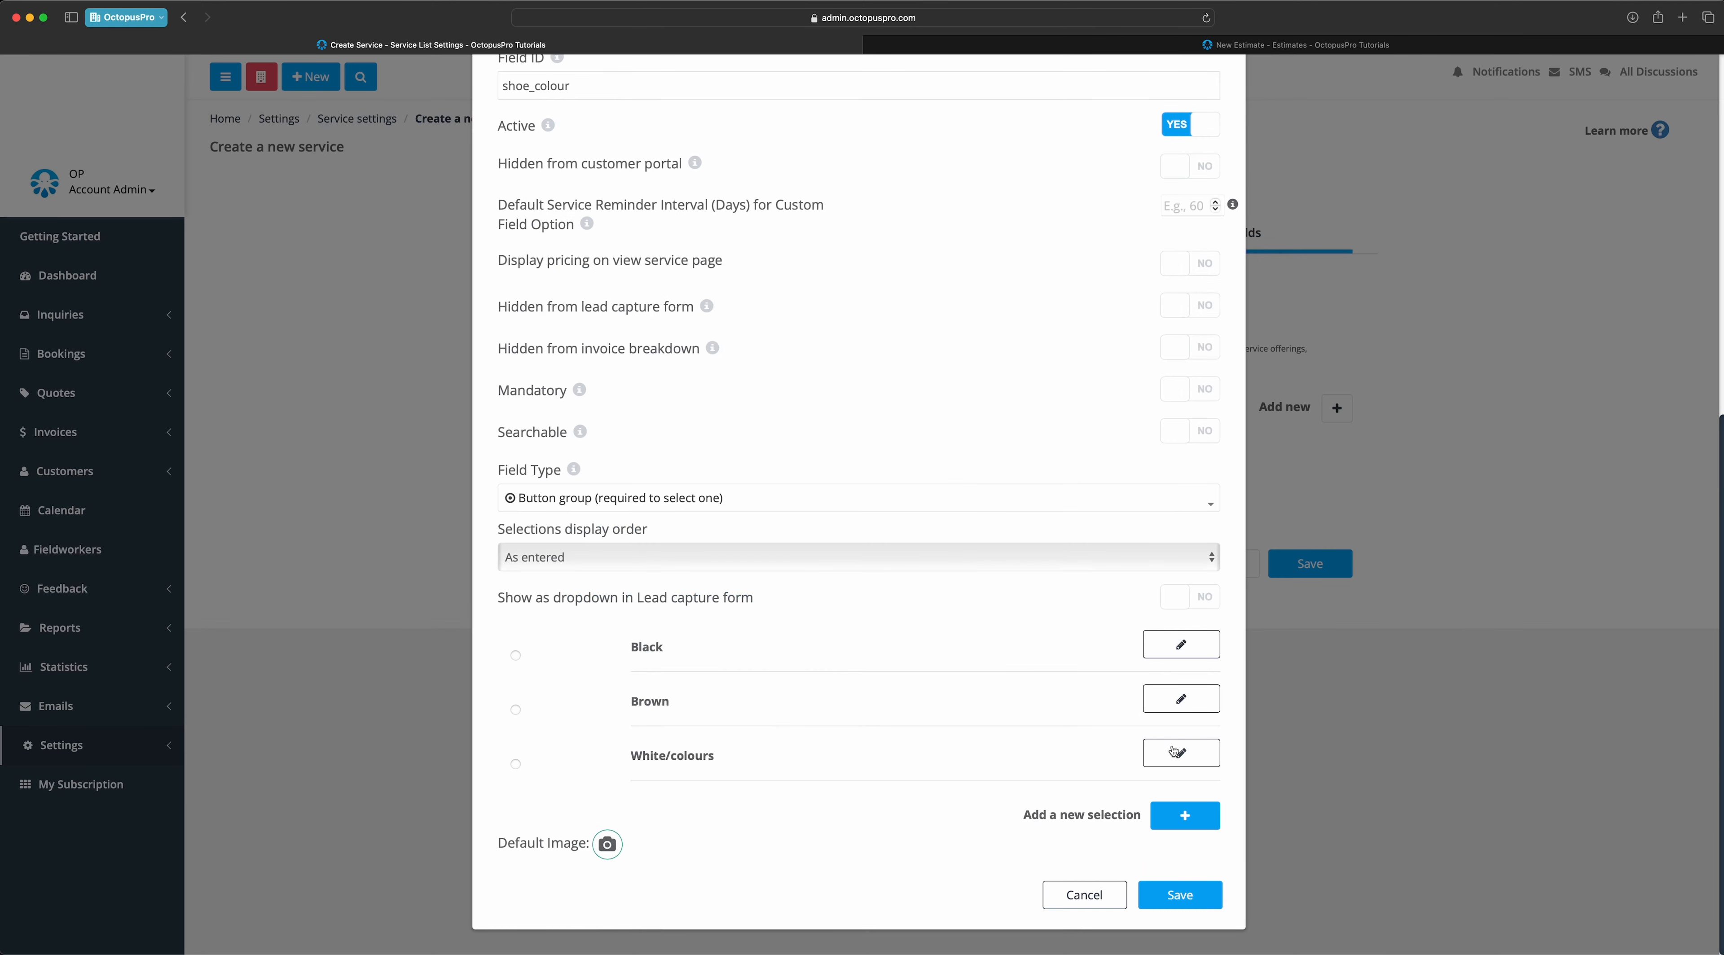
pyautogui.click(1187, 896)
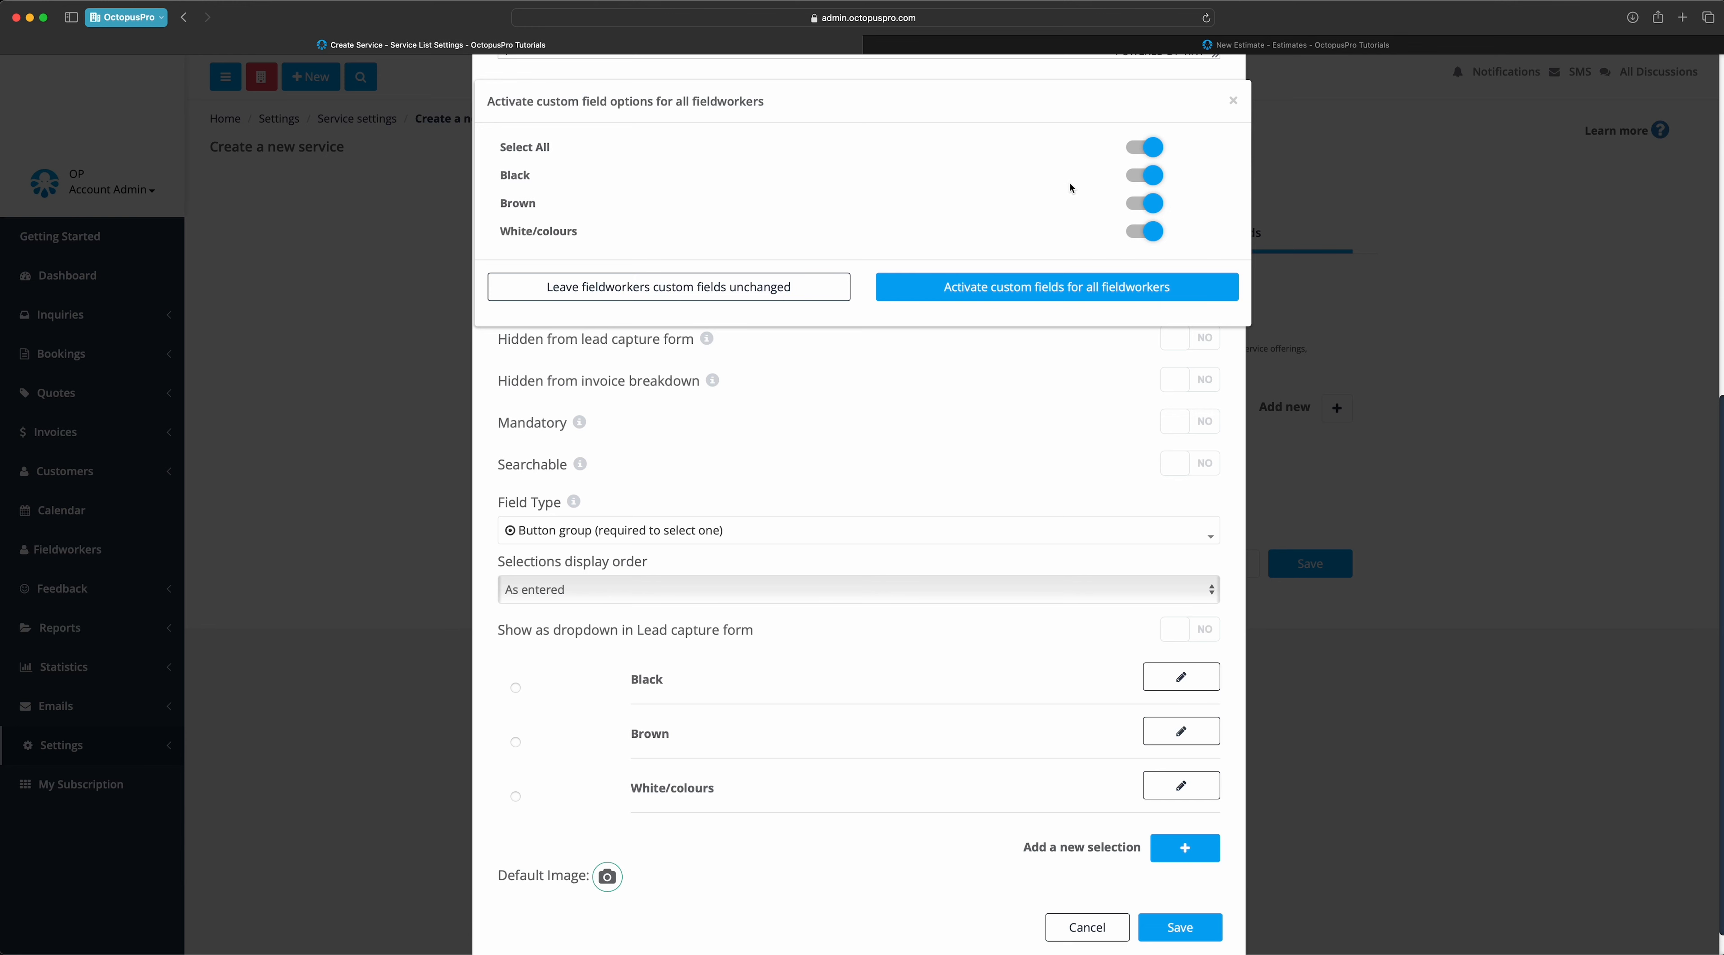
pyautogui.click(1085, 295)
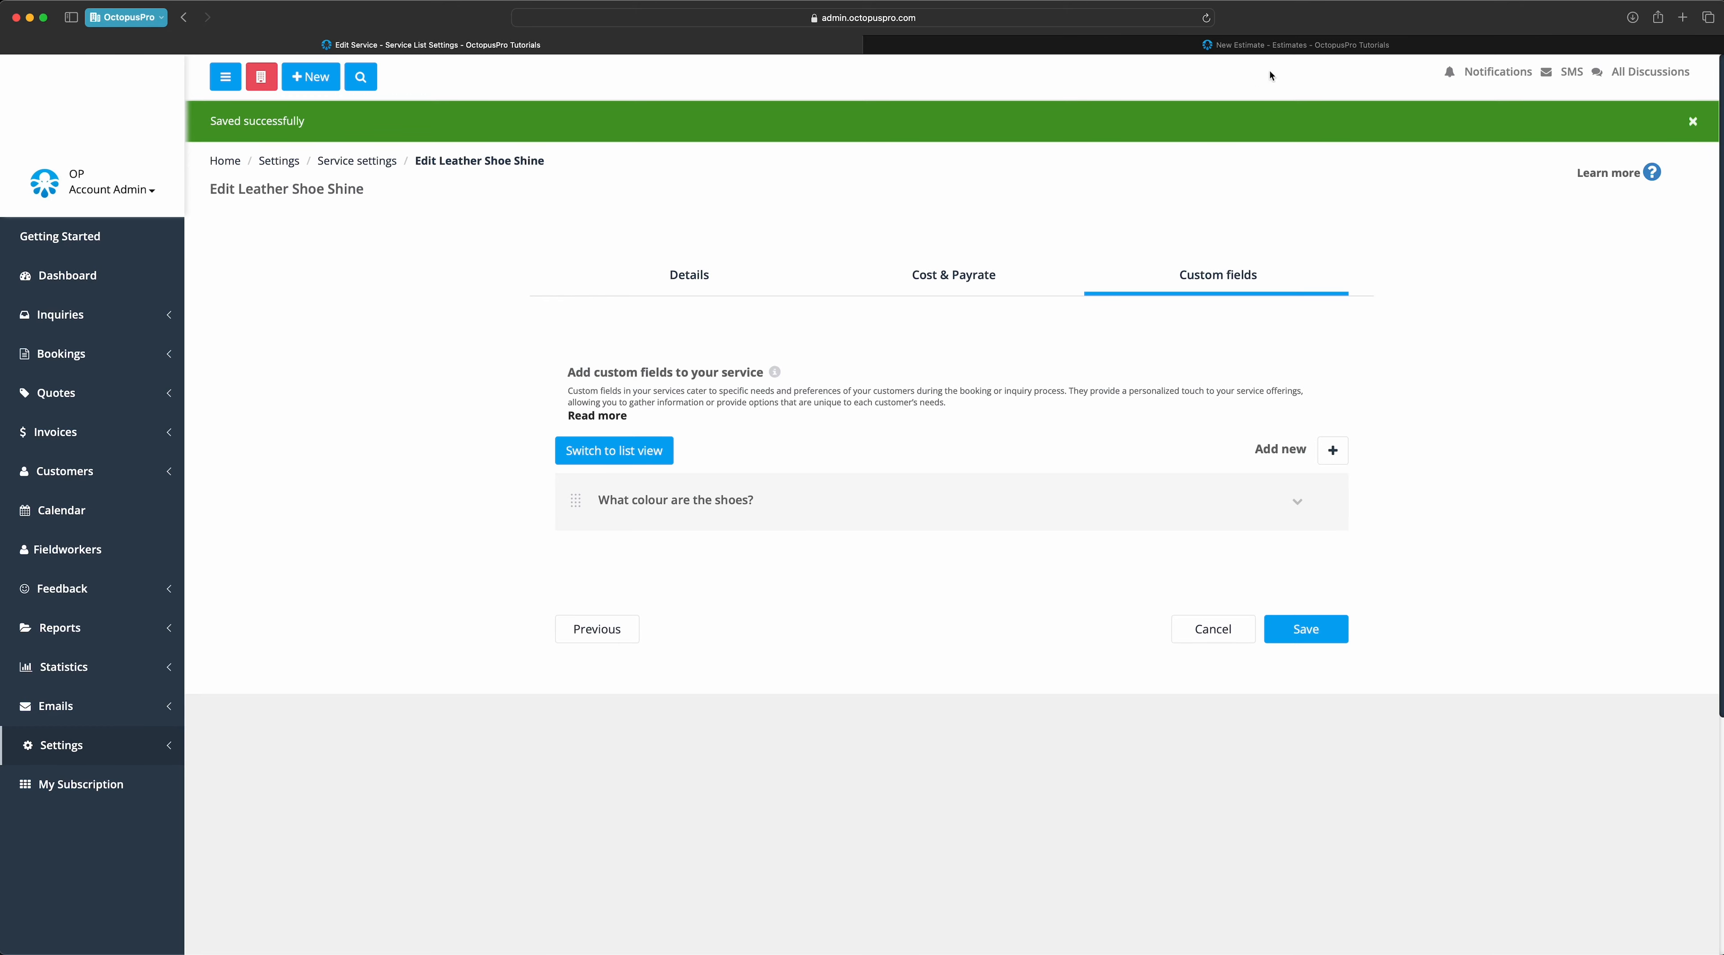
# - Switch to the New Quote page, reload it and add the Leather Shoe Shine service
pyautogui.click(1308, 44)
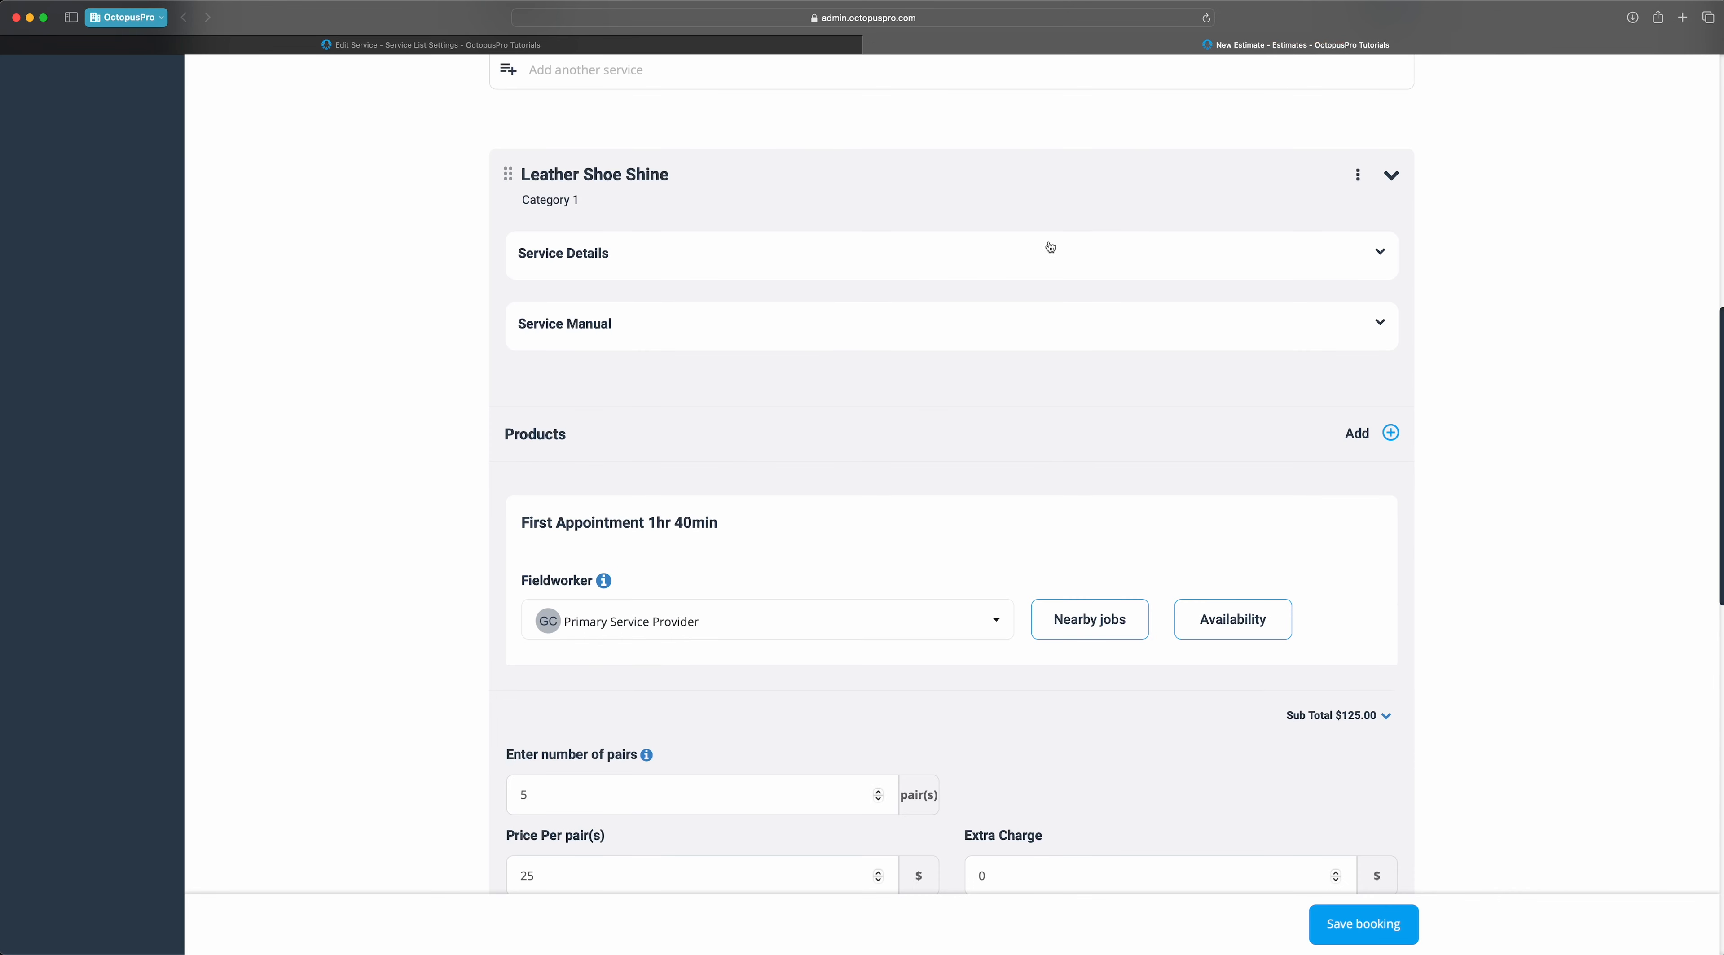
pyautogui.scroll(10, 450, 449)
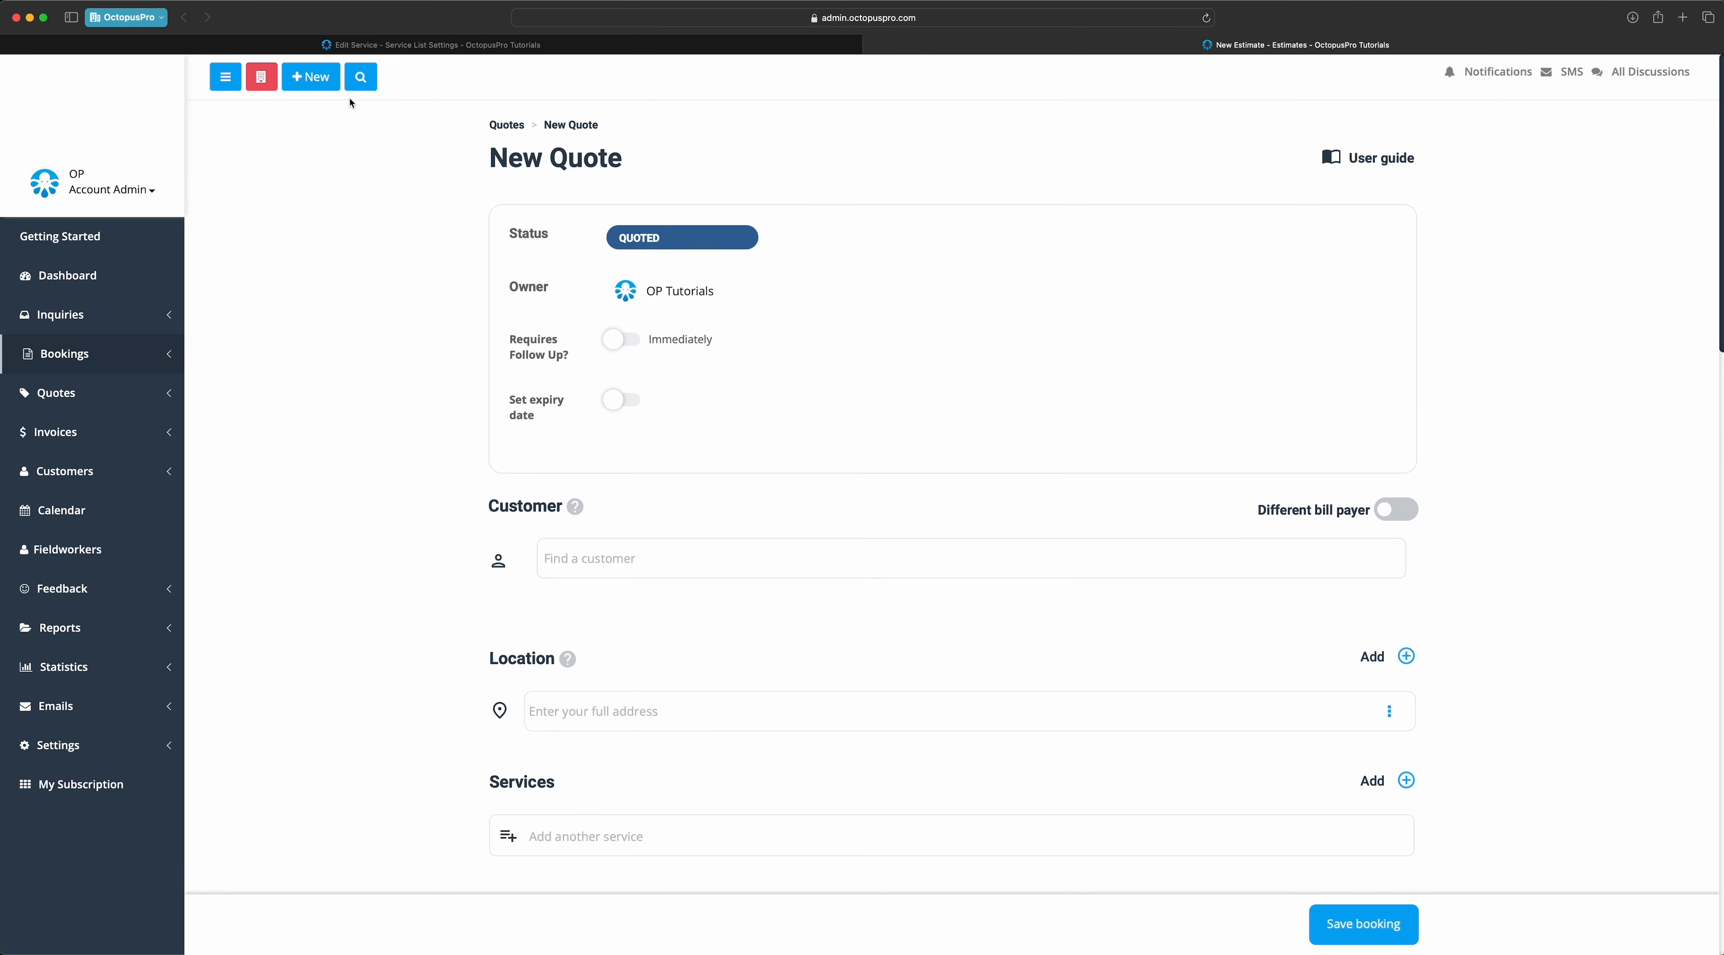
pyautogui.click(1207, 18)
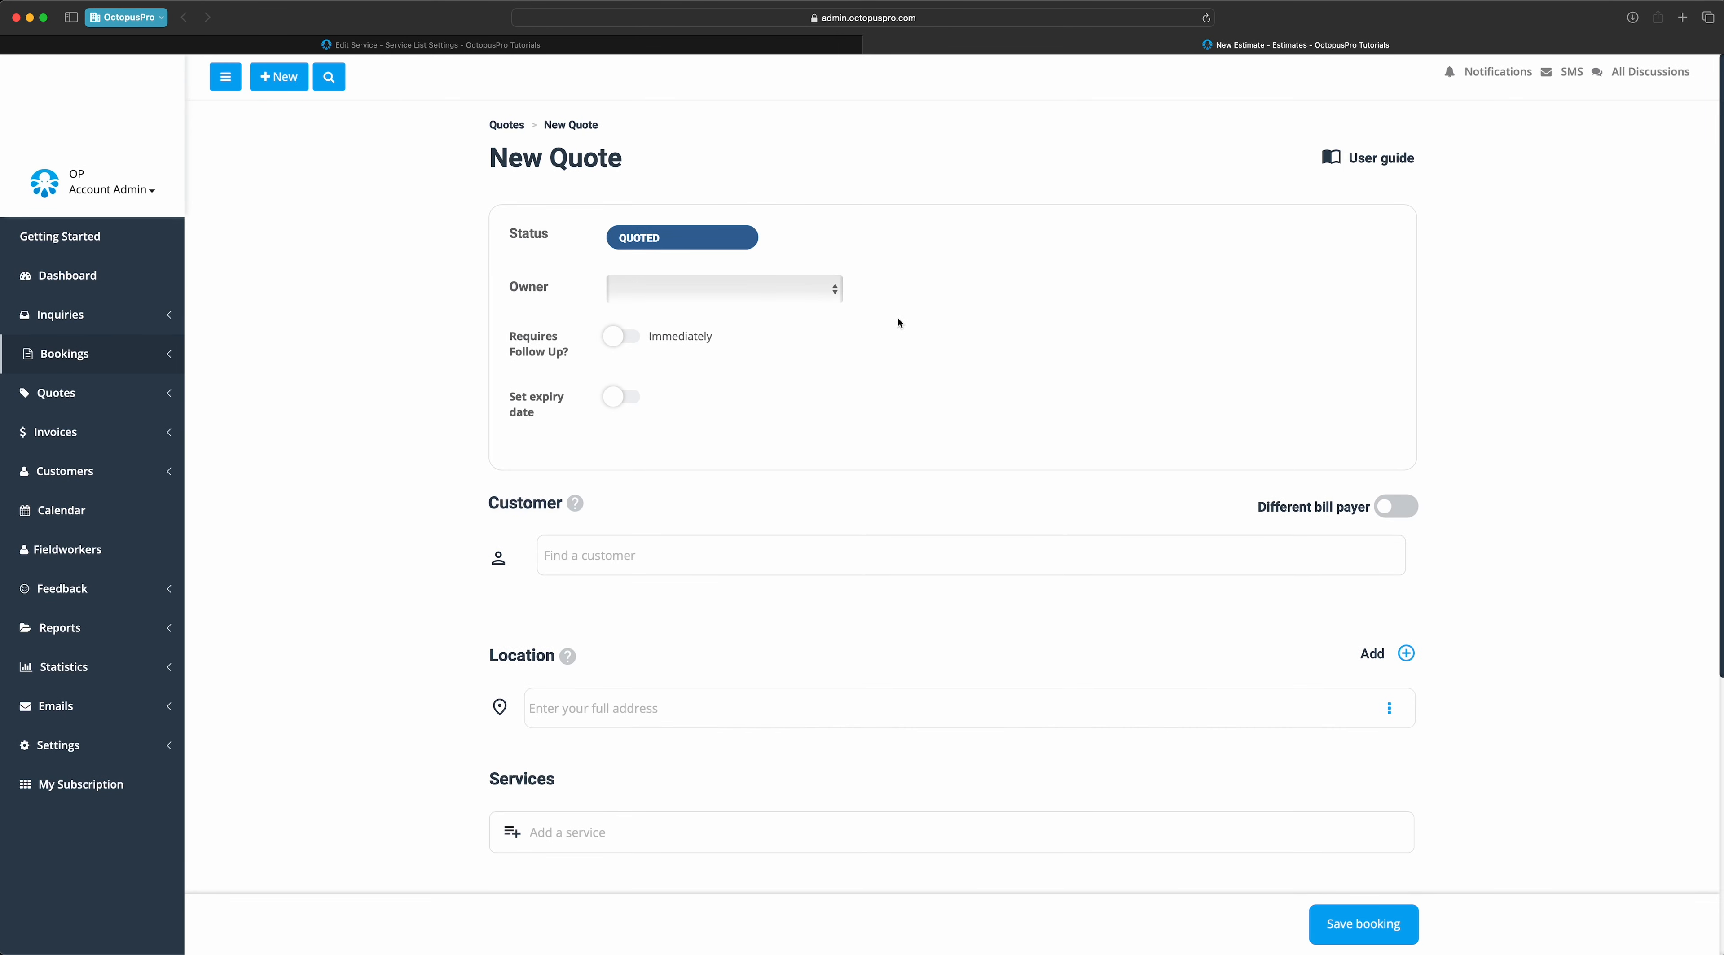
pyautogui.scroll(-5, 399, 603)
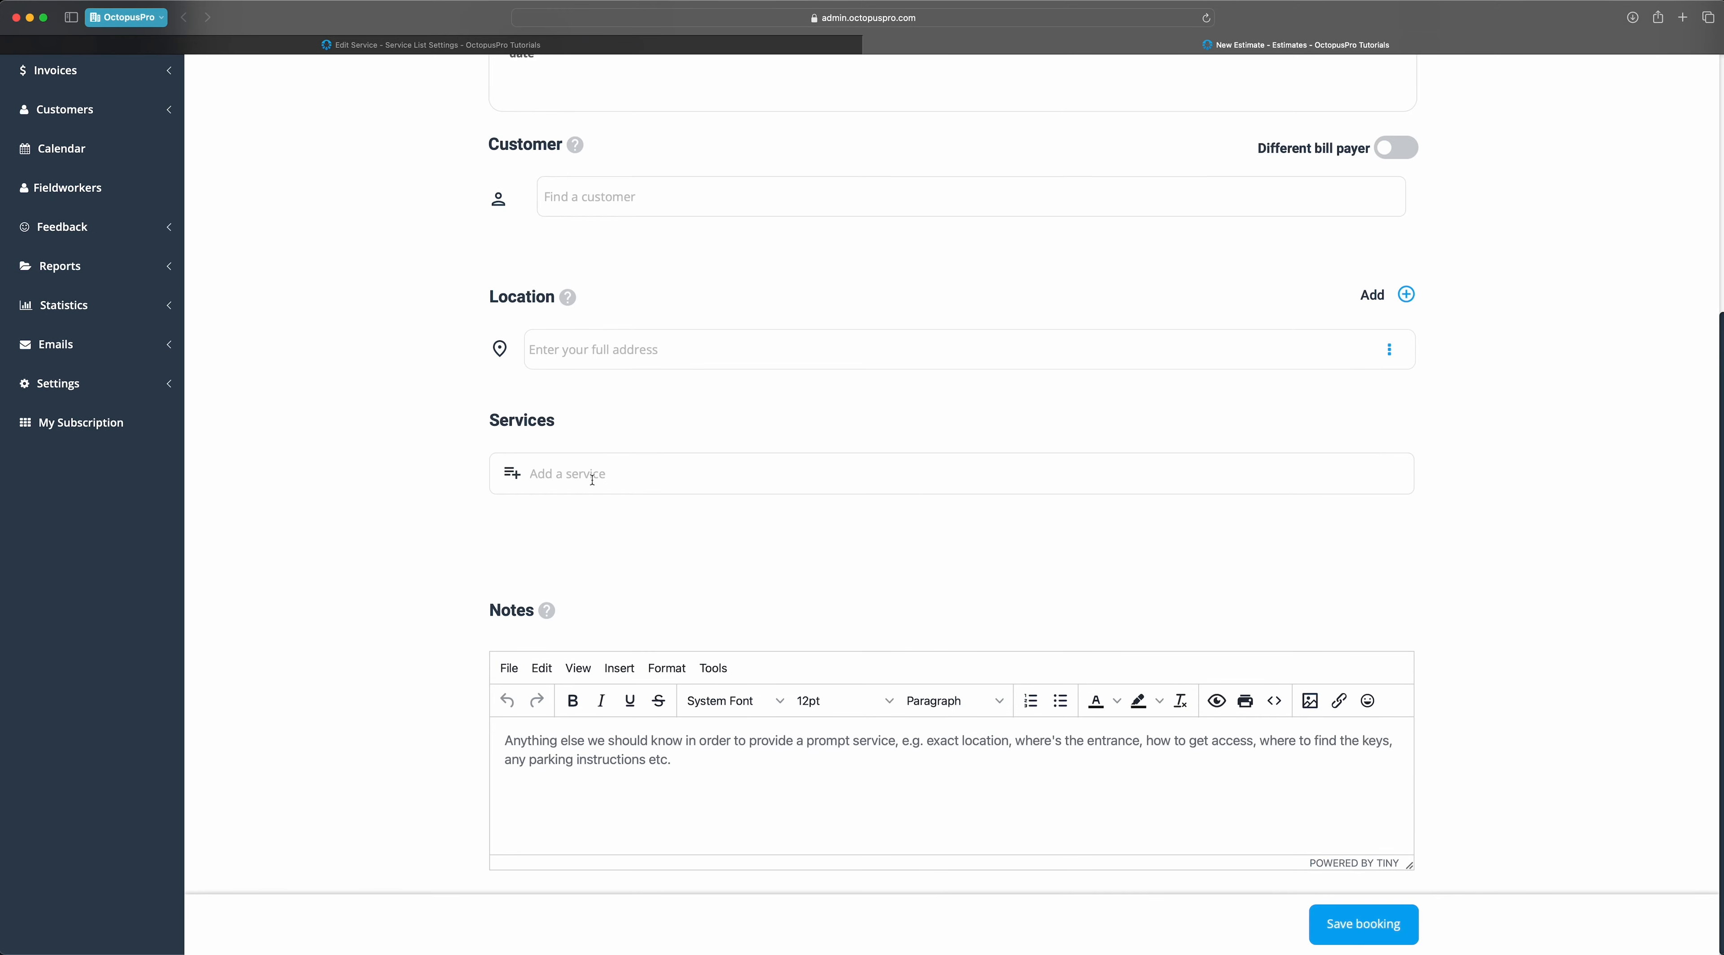
pyautogui.click(592, 480)
pyautogui.click(569, 592)
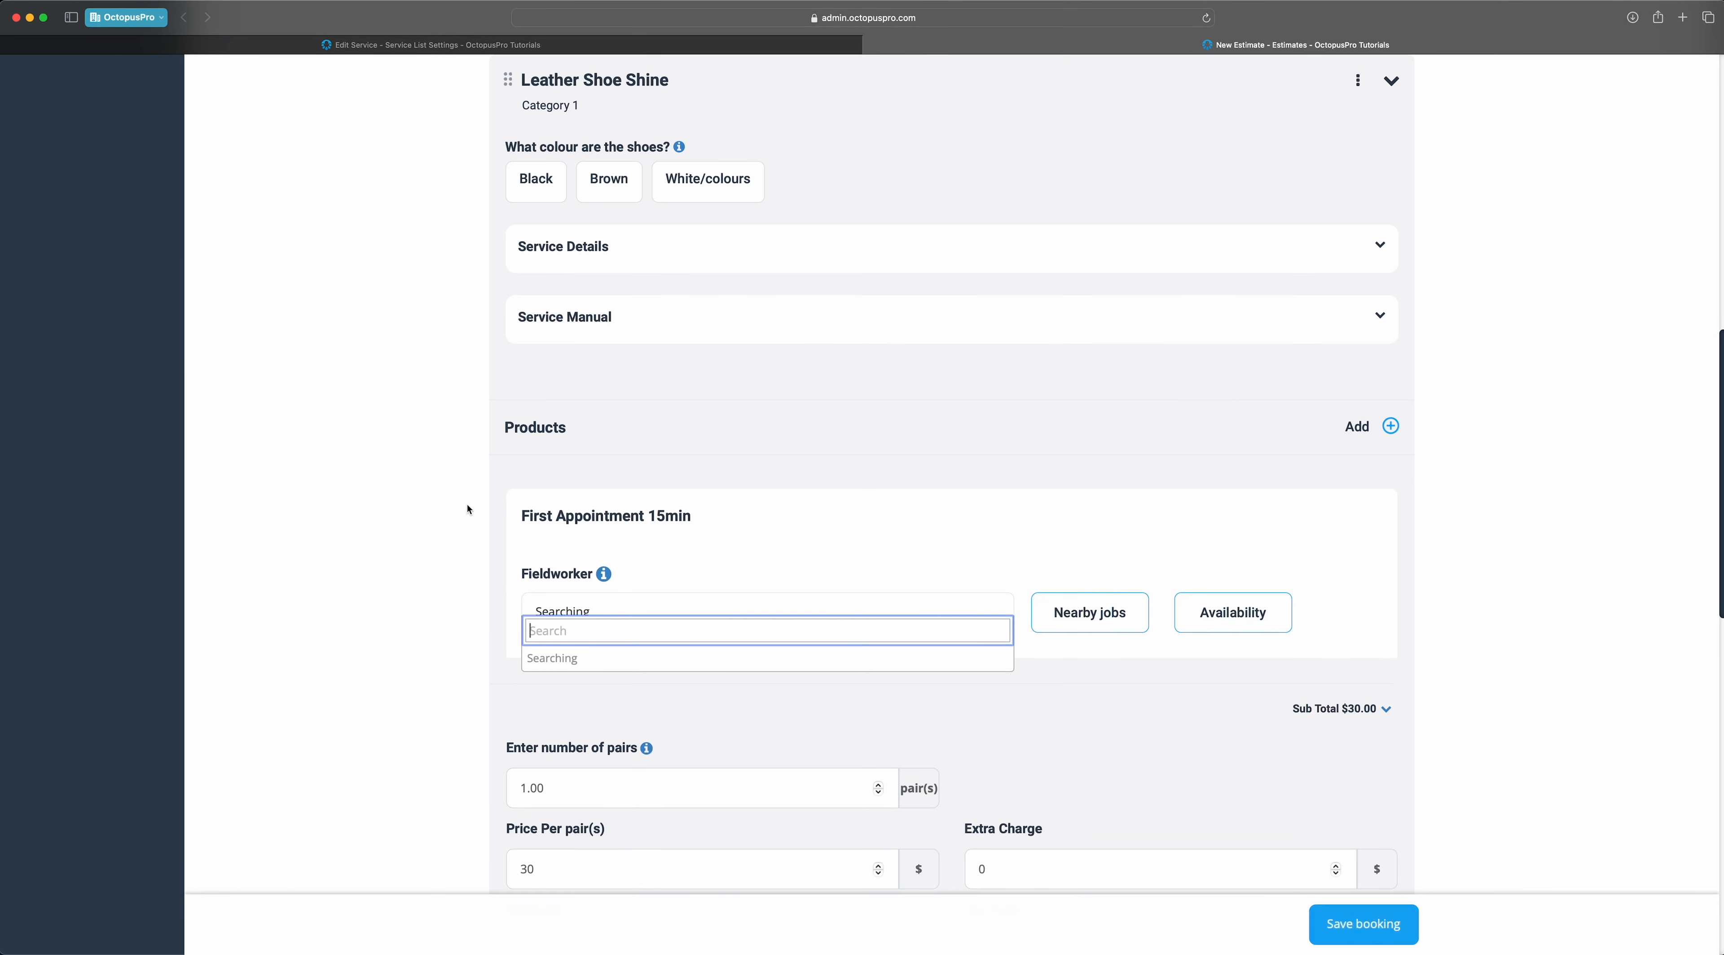
pyautogui.scroll(-15, 485, 231)
pyautogui.scroll(20, 460, 270)
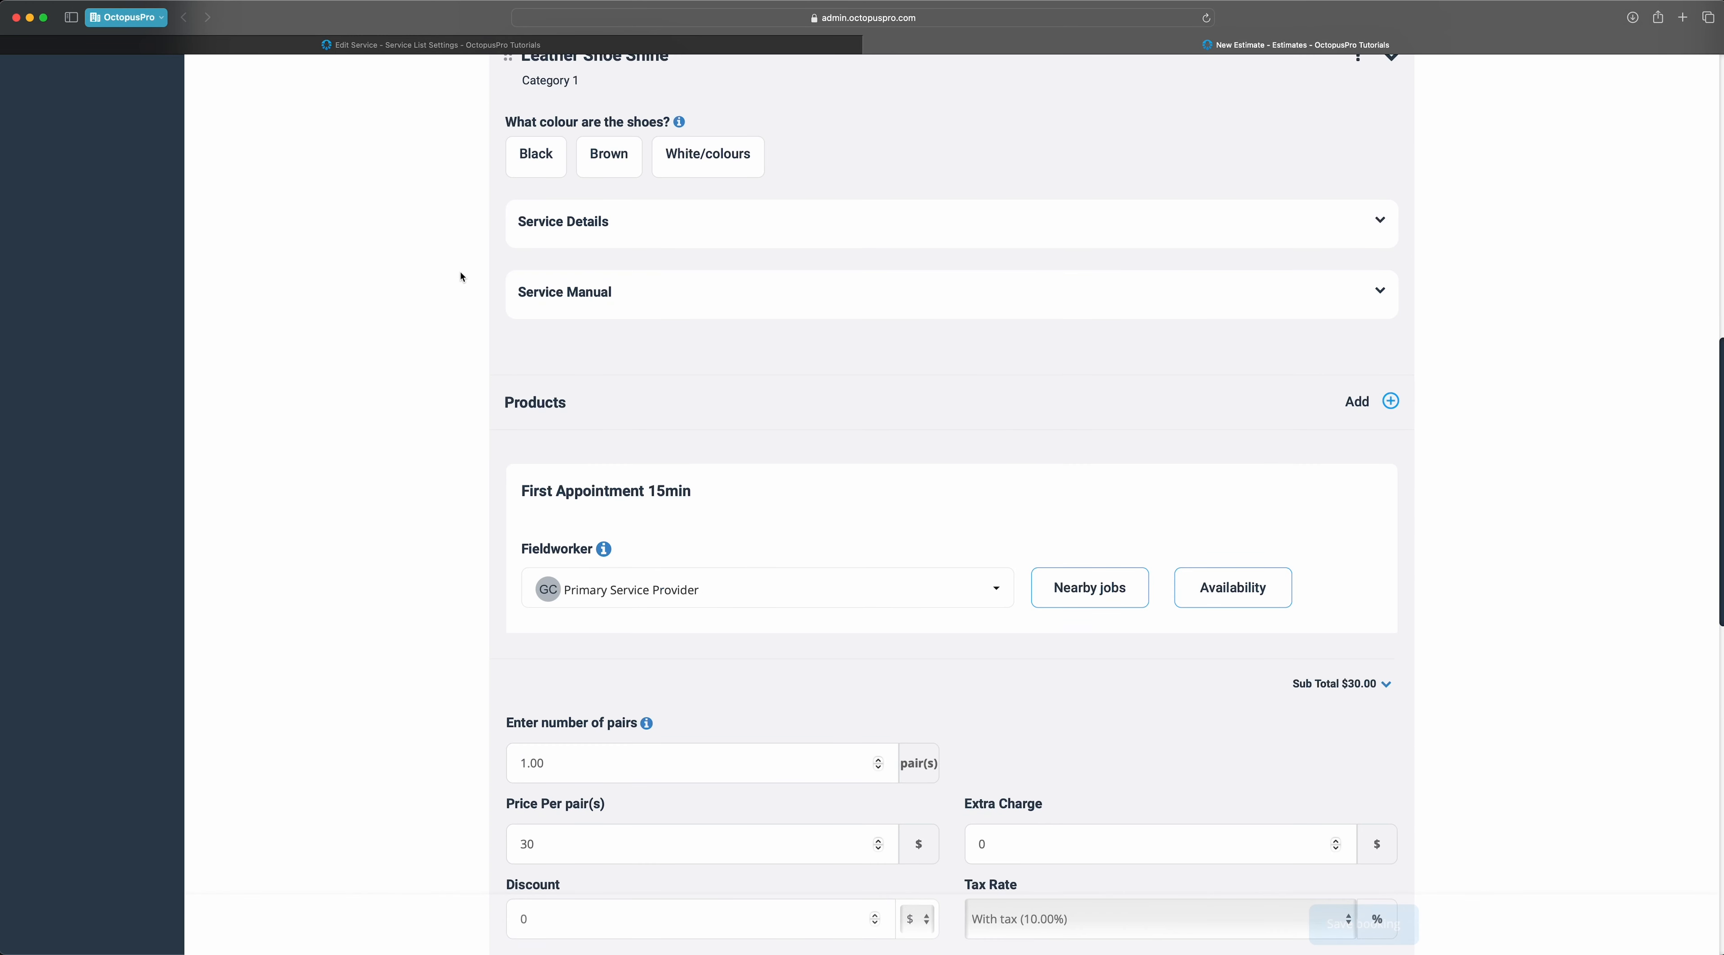
pyautogui.scroll(-4, 469, 290)
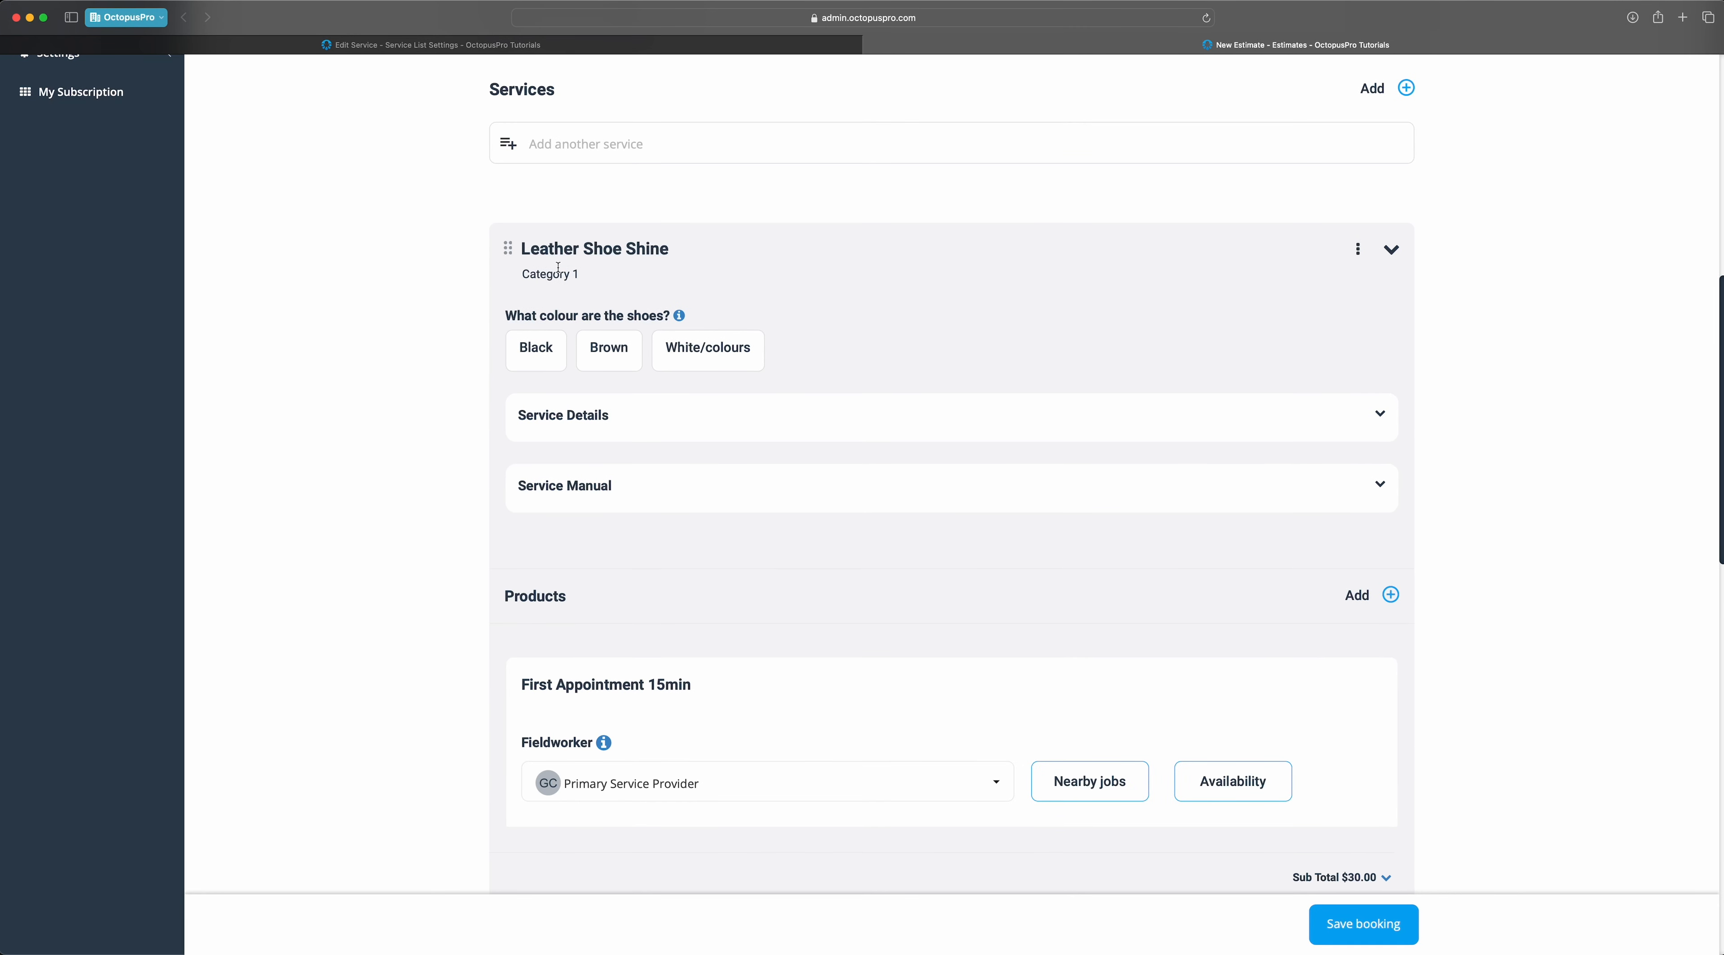
# - Try the Black, Brown and White/colours options for the shoe colour in the quote, ending on Brown
pyautogui.click(557, 355)
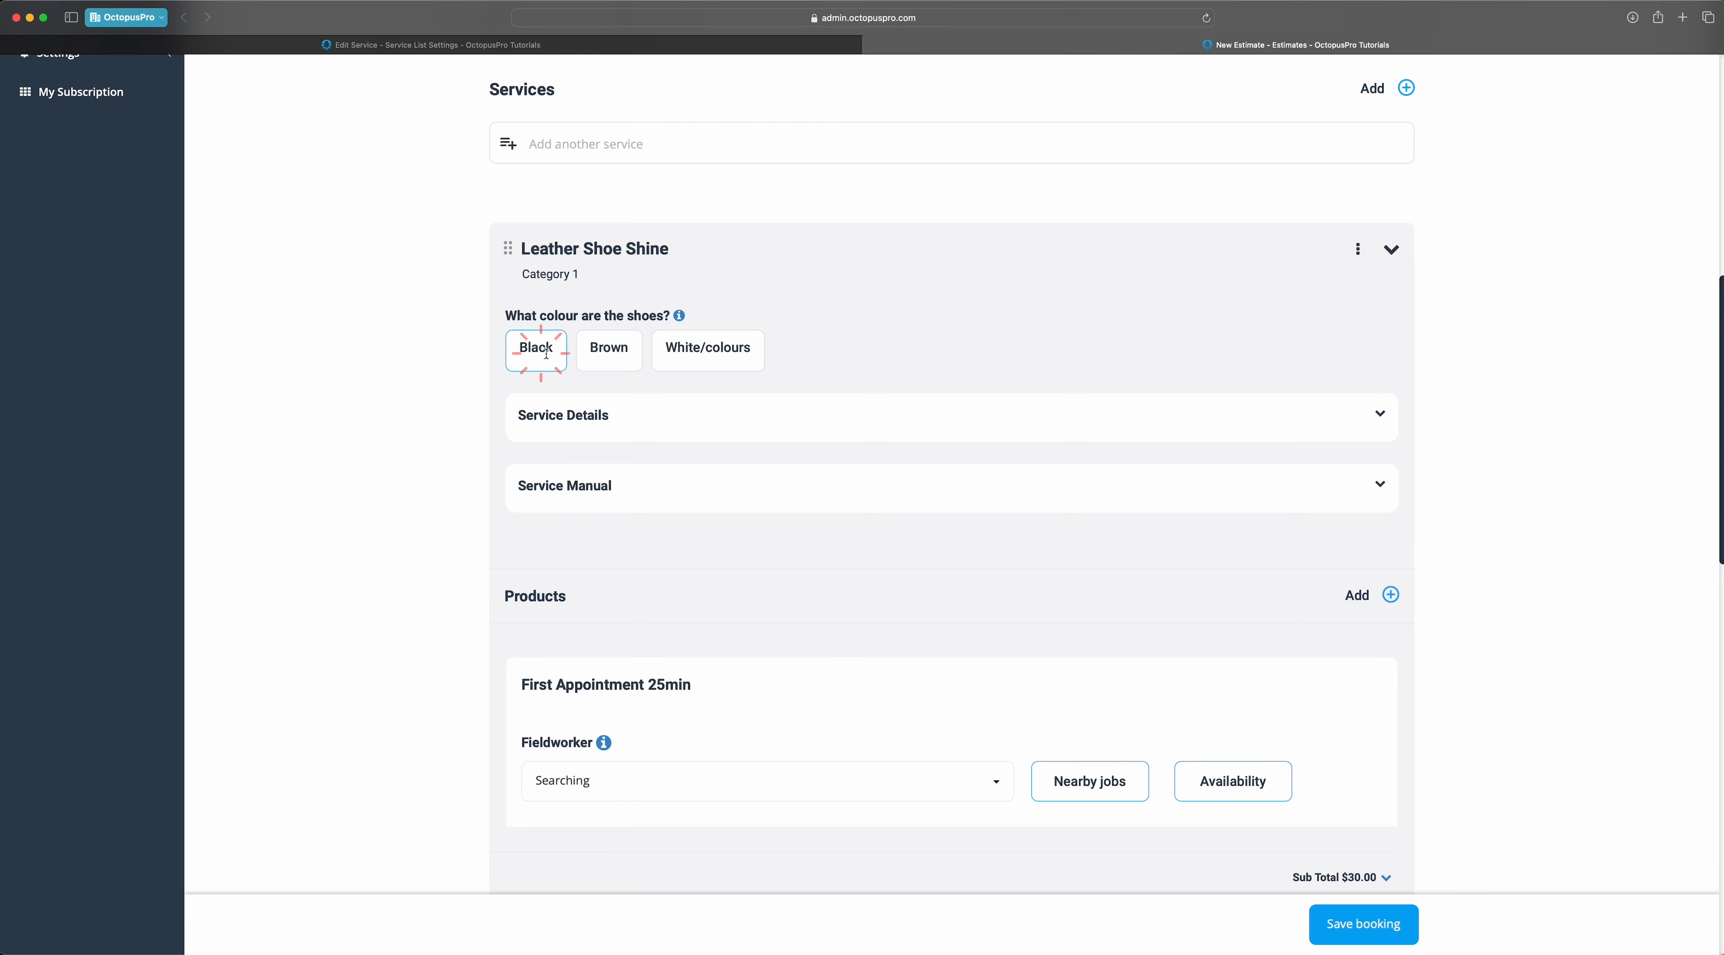
pyautogui.click(609, 357)
pyautogui.click(673, 351)
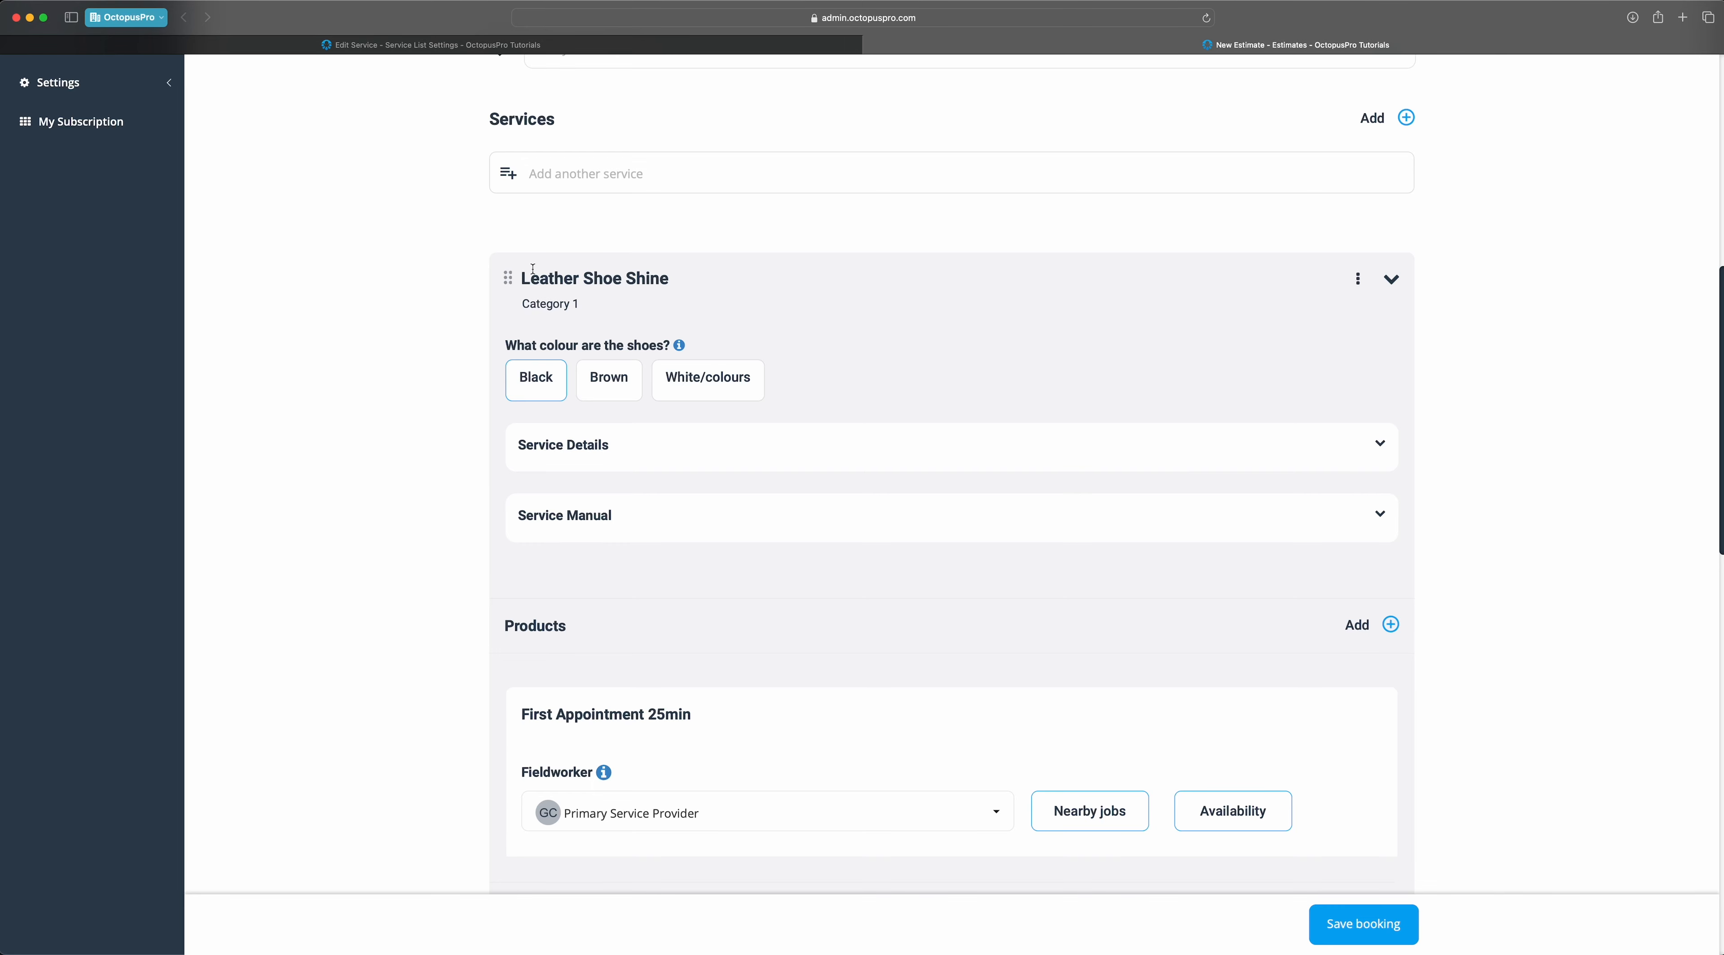
pyautogui.click(629, 391)
pyautogui.click(682, 393)
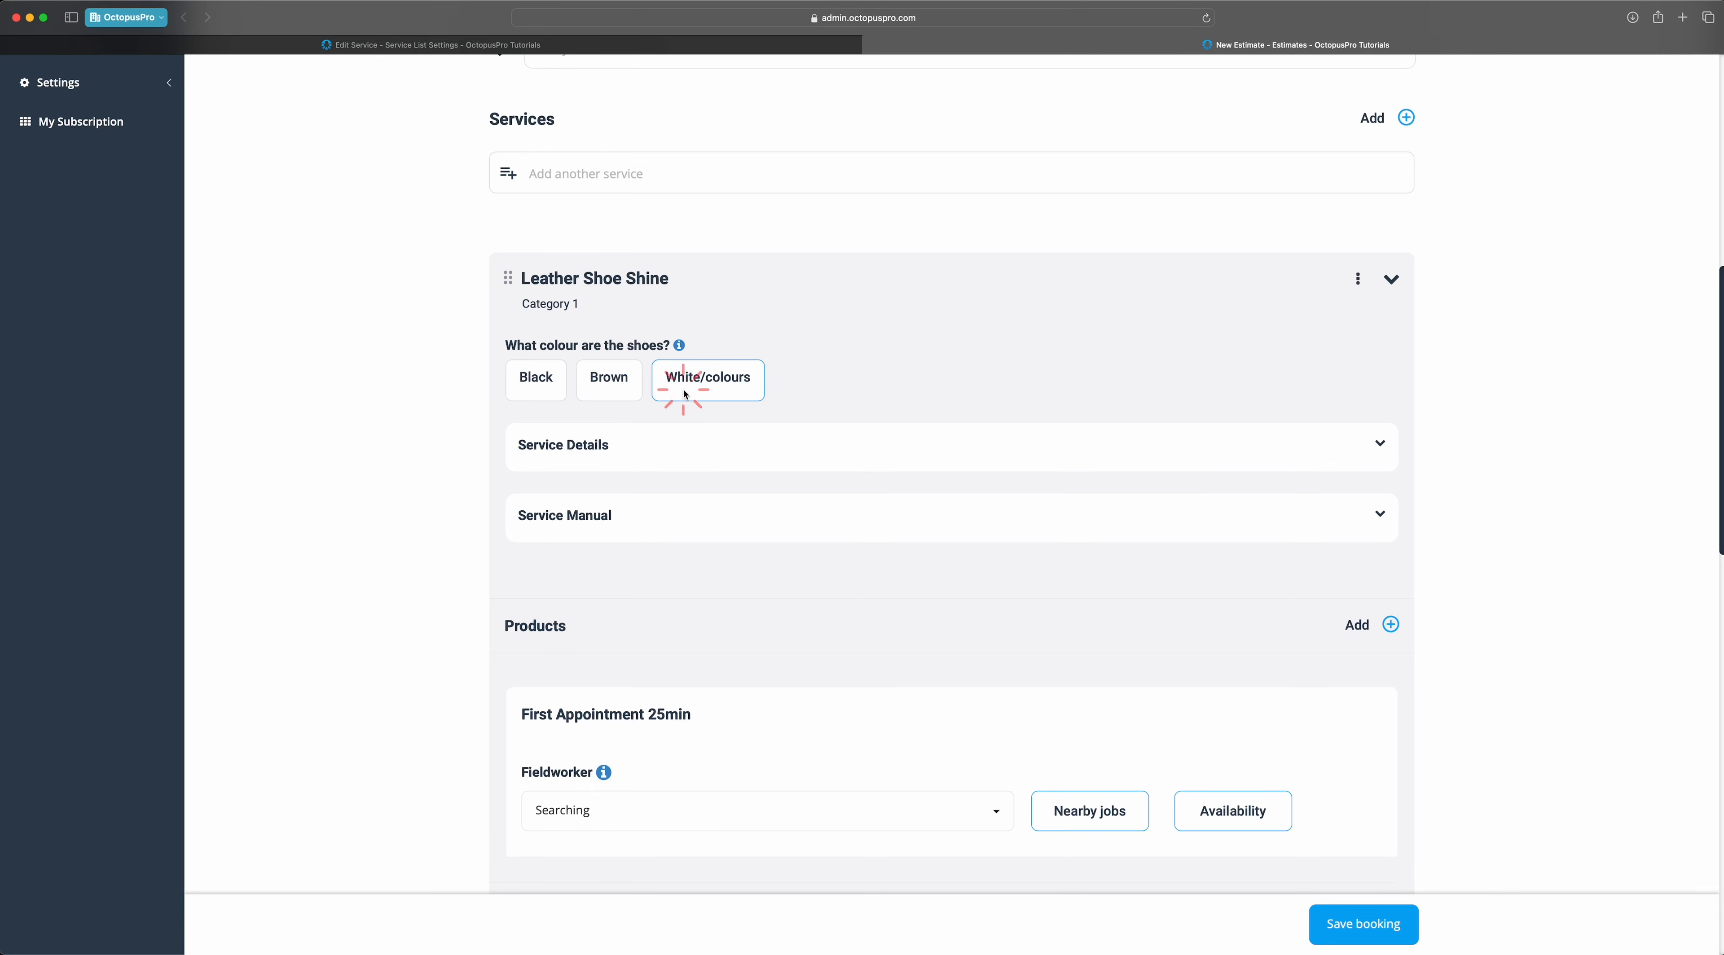
pyautogui.click(549, 393)
pyautogui.click(679, 383)
pyautogui.click(622, 381)
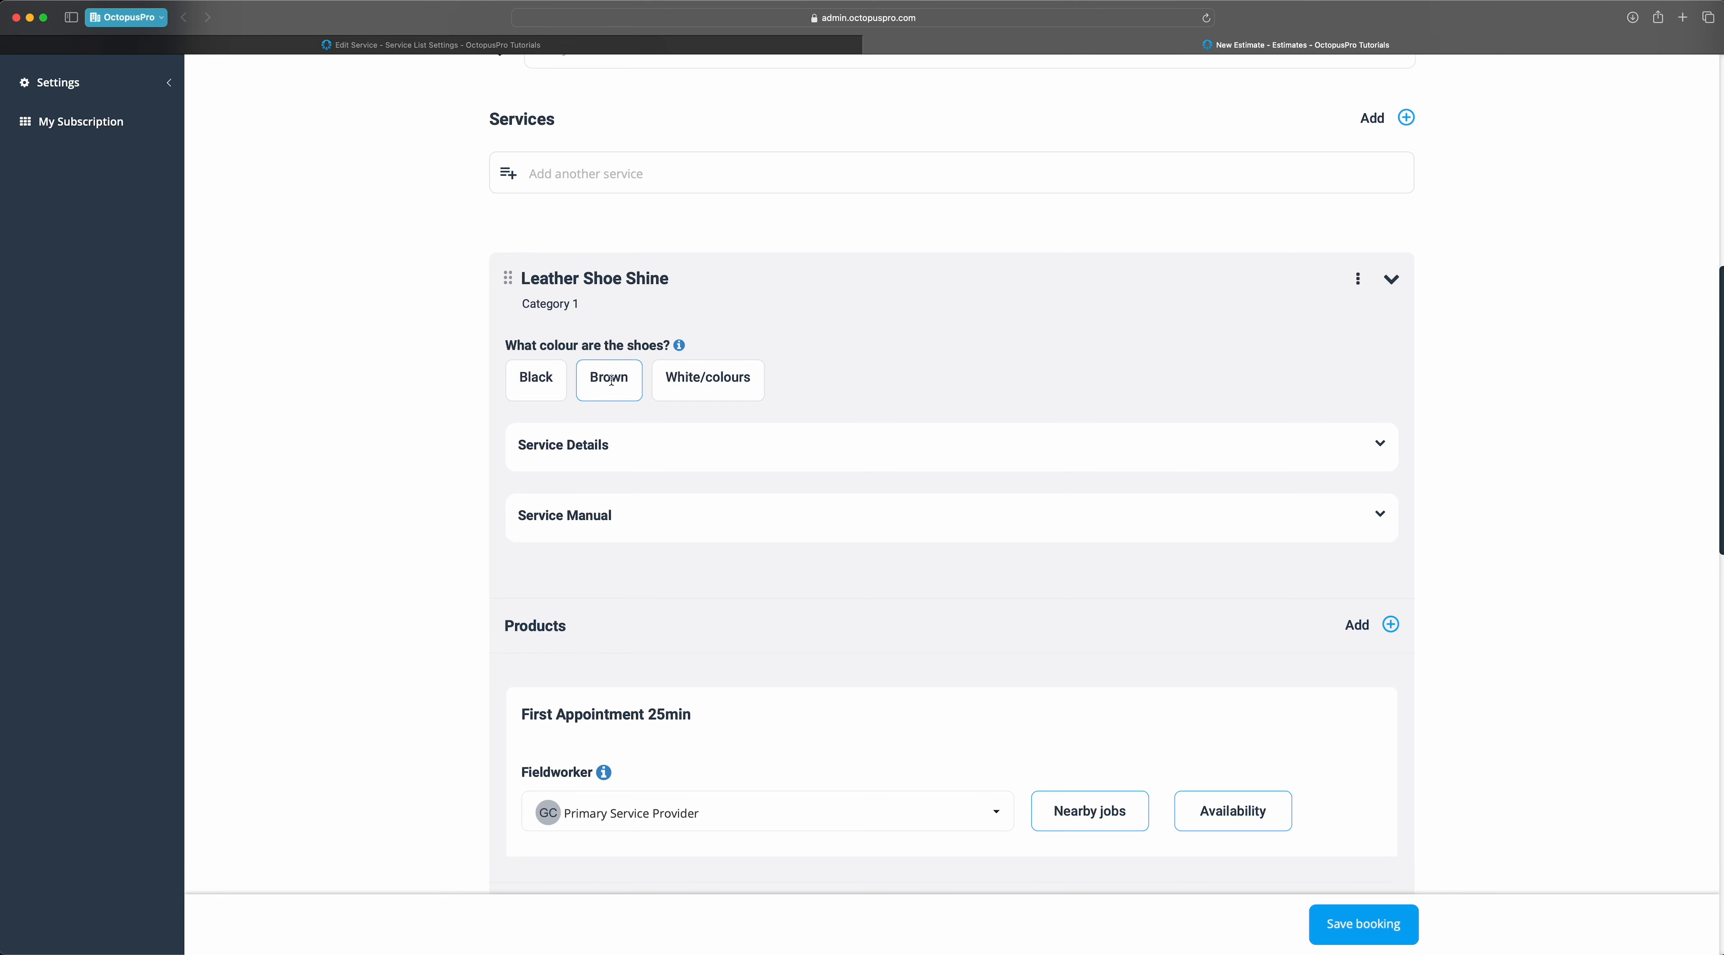
# - Return to the service's custom fields and give the shoe colour's Black selection an additional cost of 10 AUD per pair
pyautogui.click(458, 44)
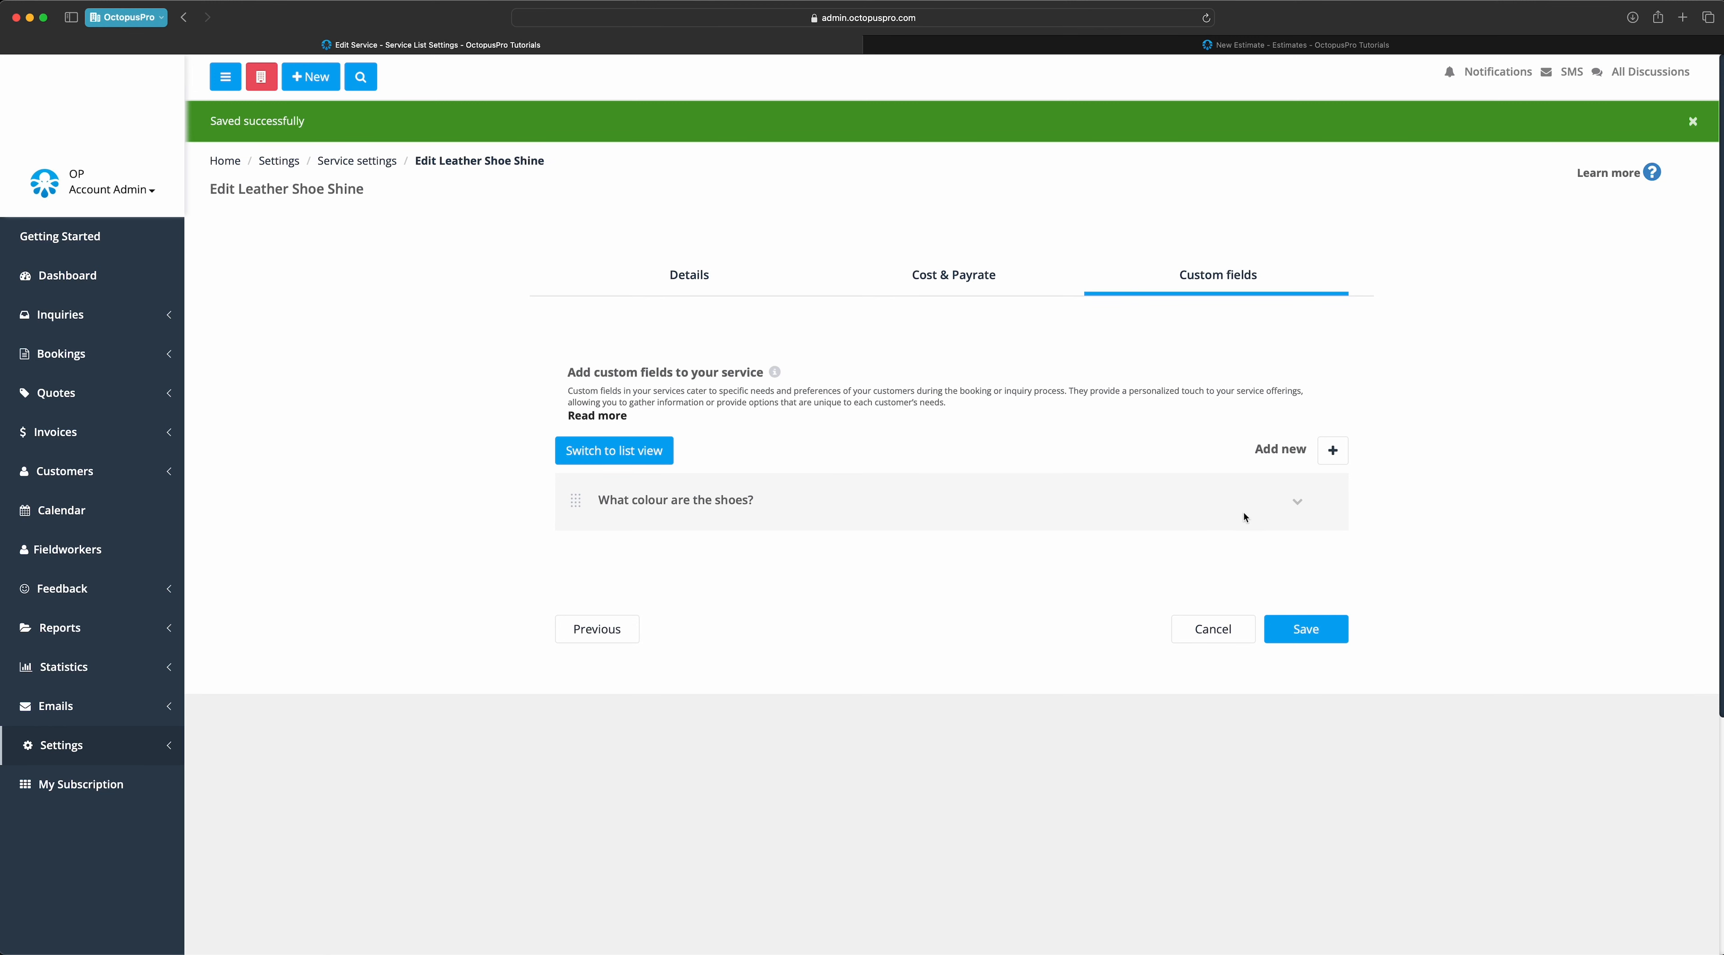
pyautogui.click(1296, 501)
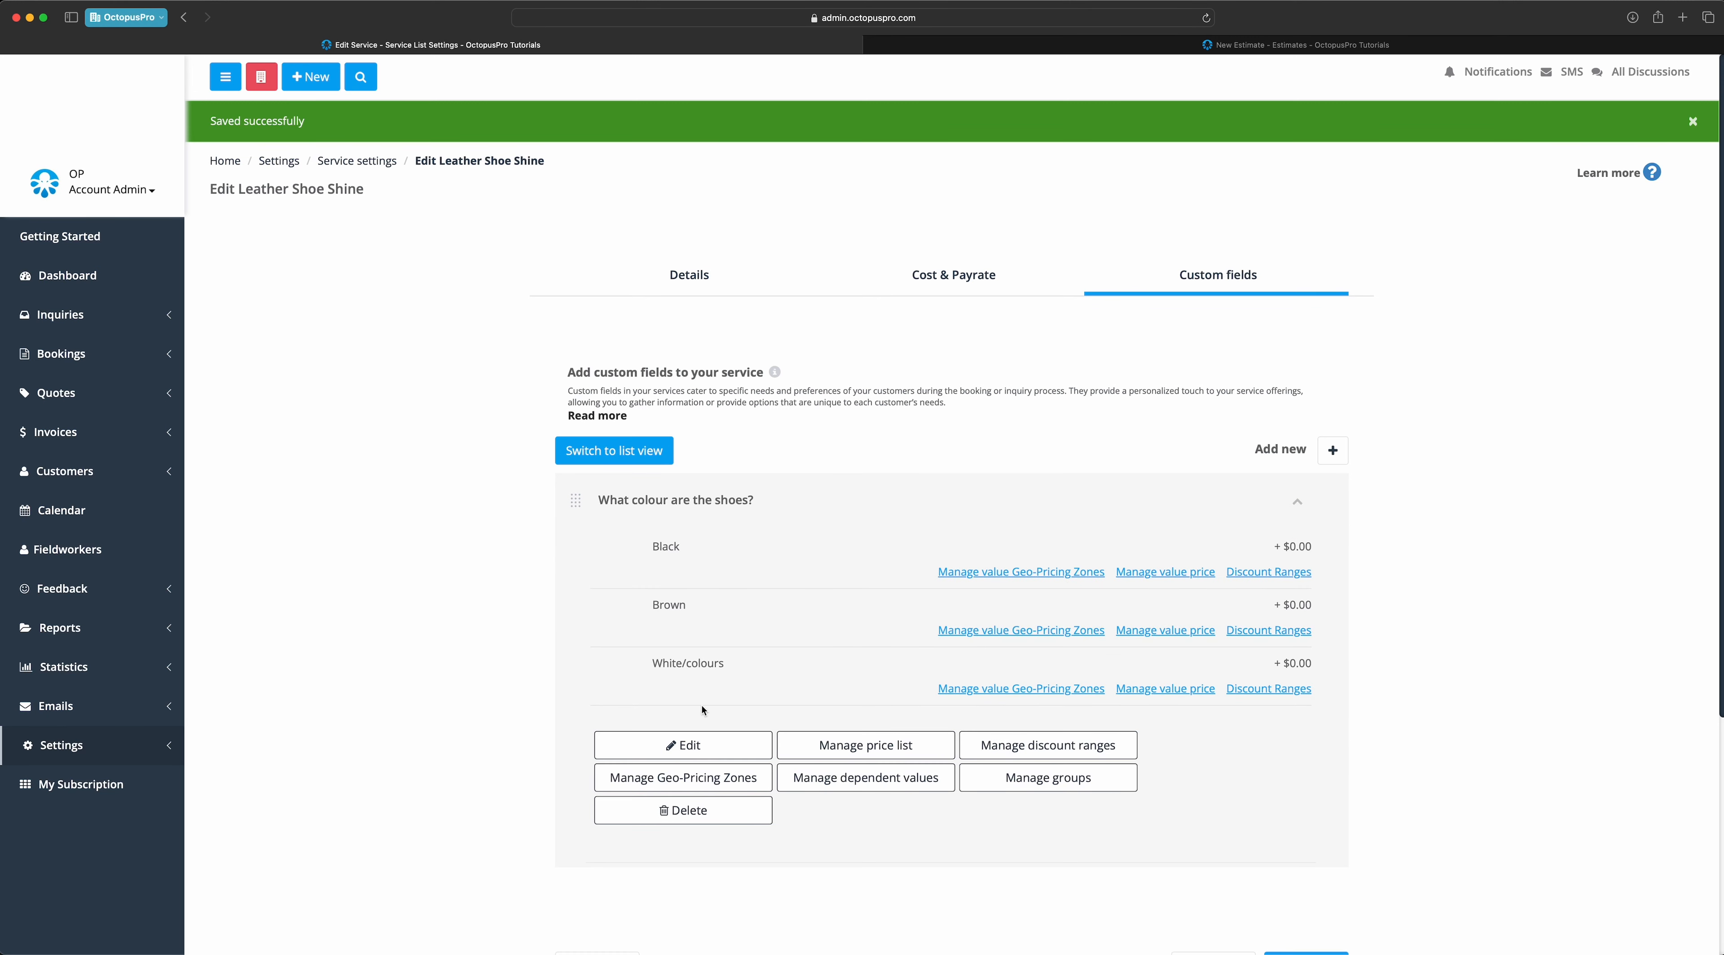
pyautogui.click(680, 744)
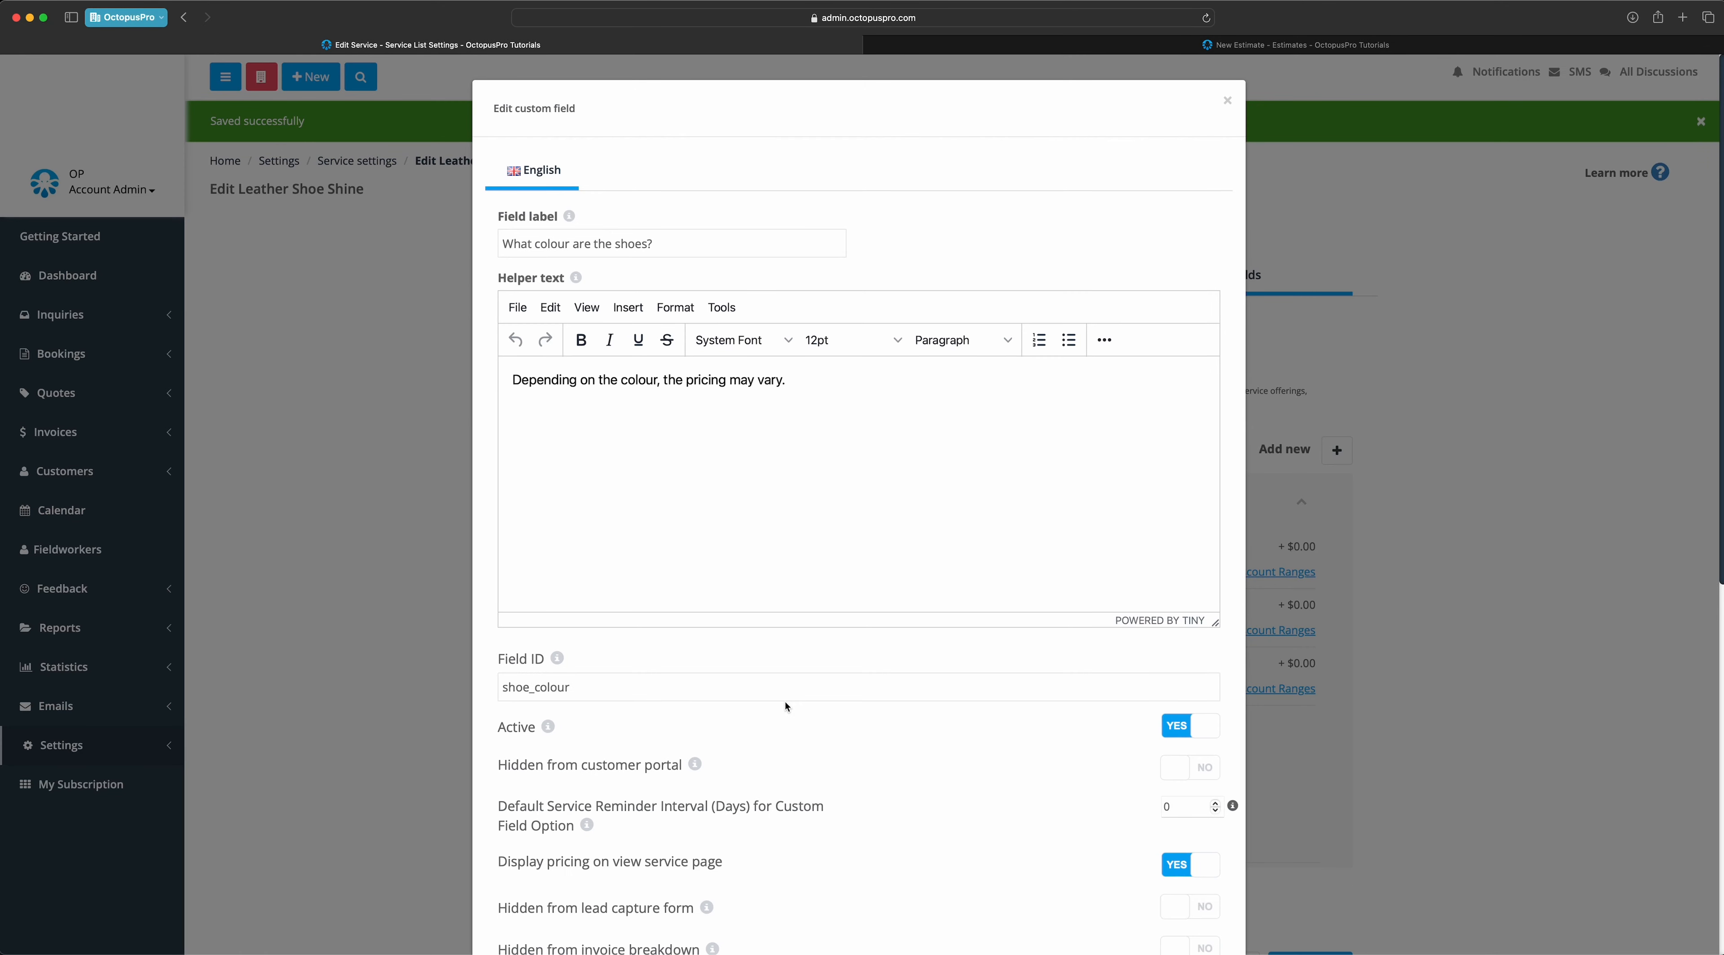
pyautogui.scroll(-10, 898, 746)
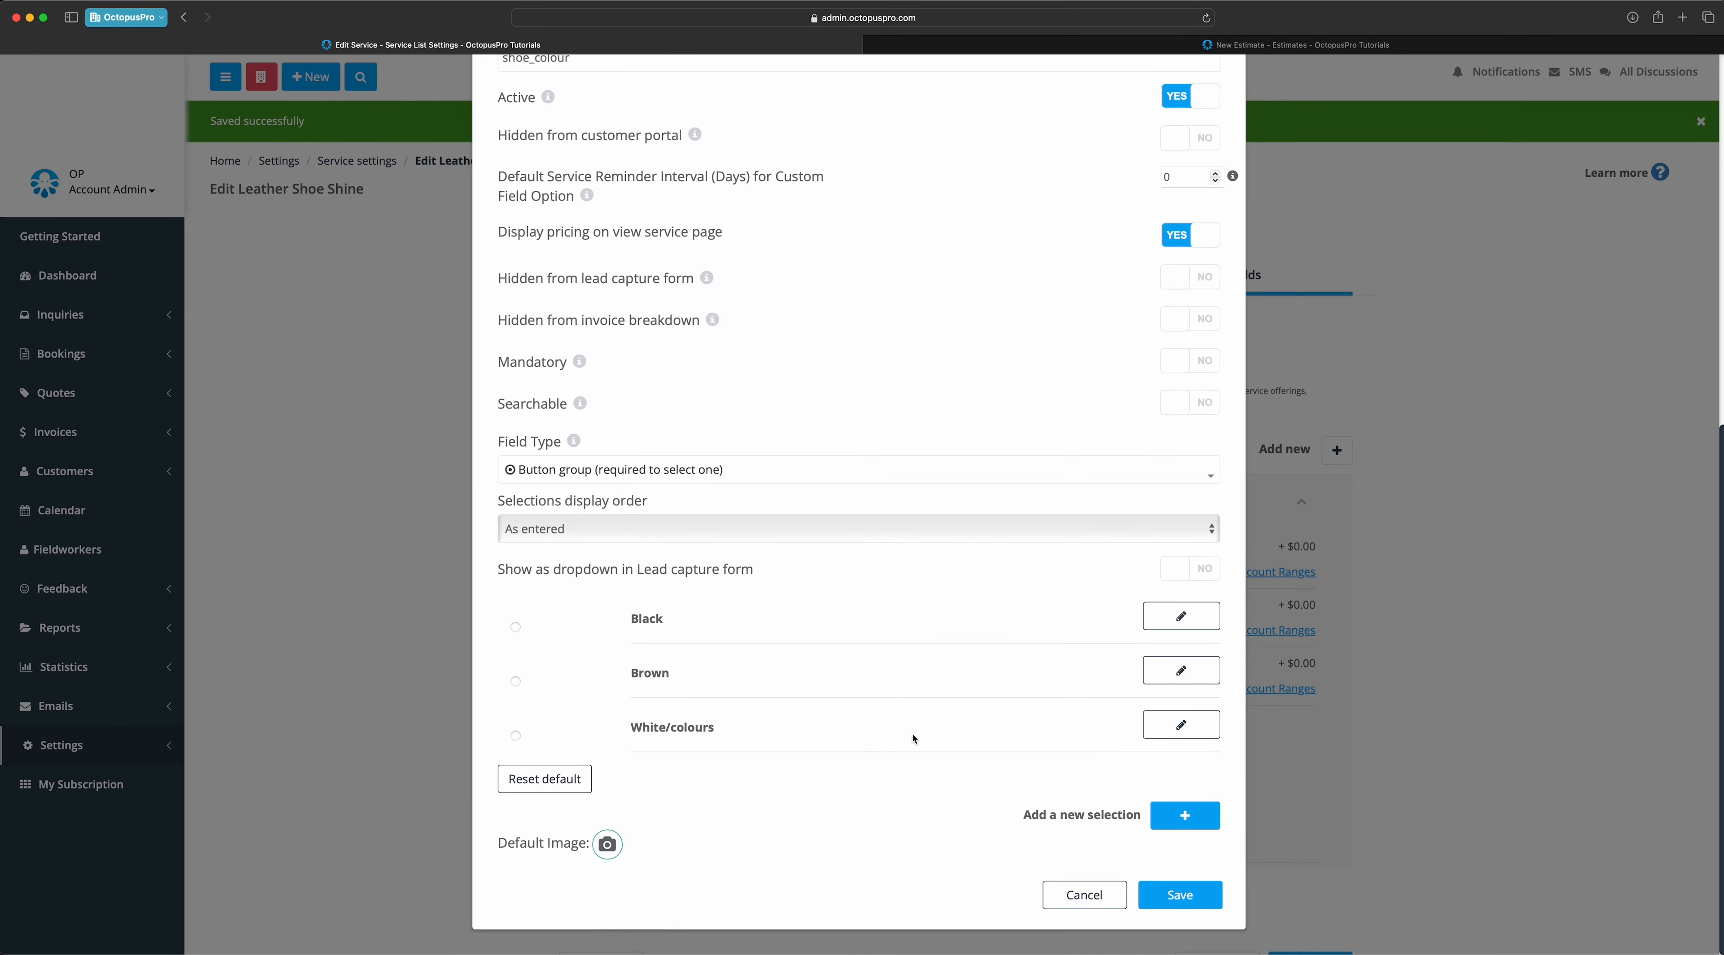
pyautogui.click(1172, 618)
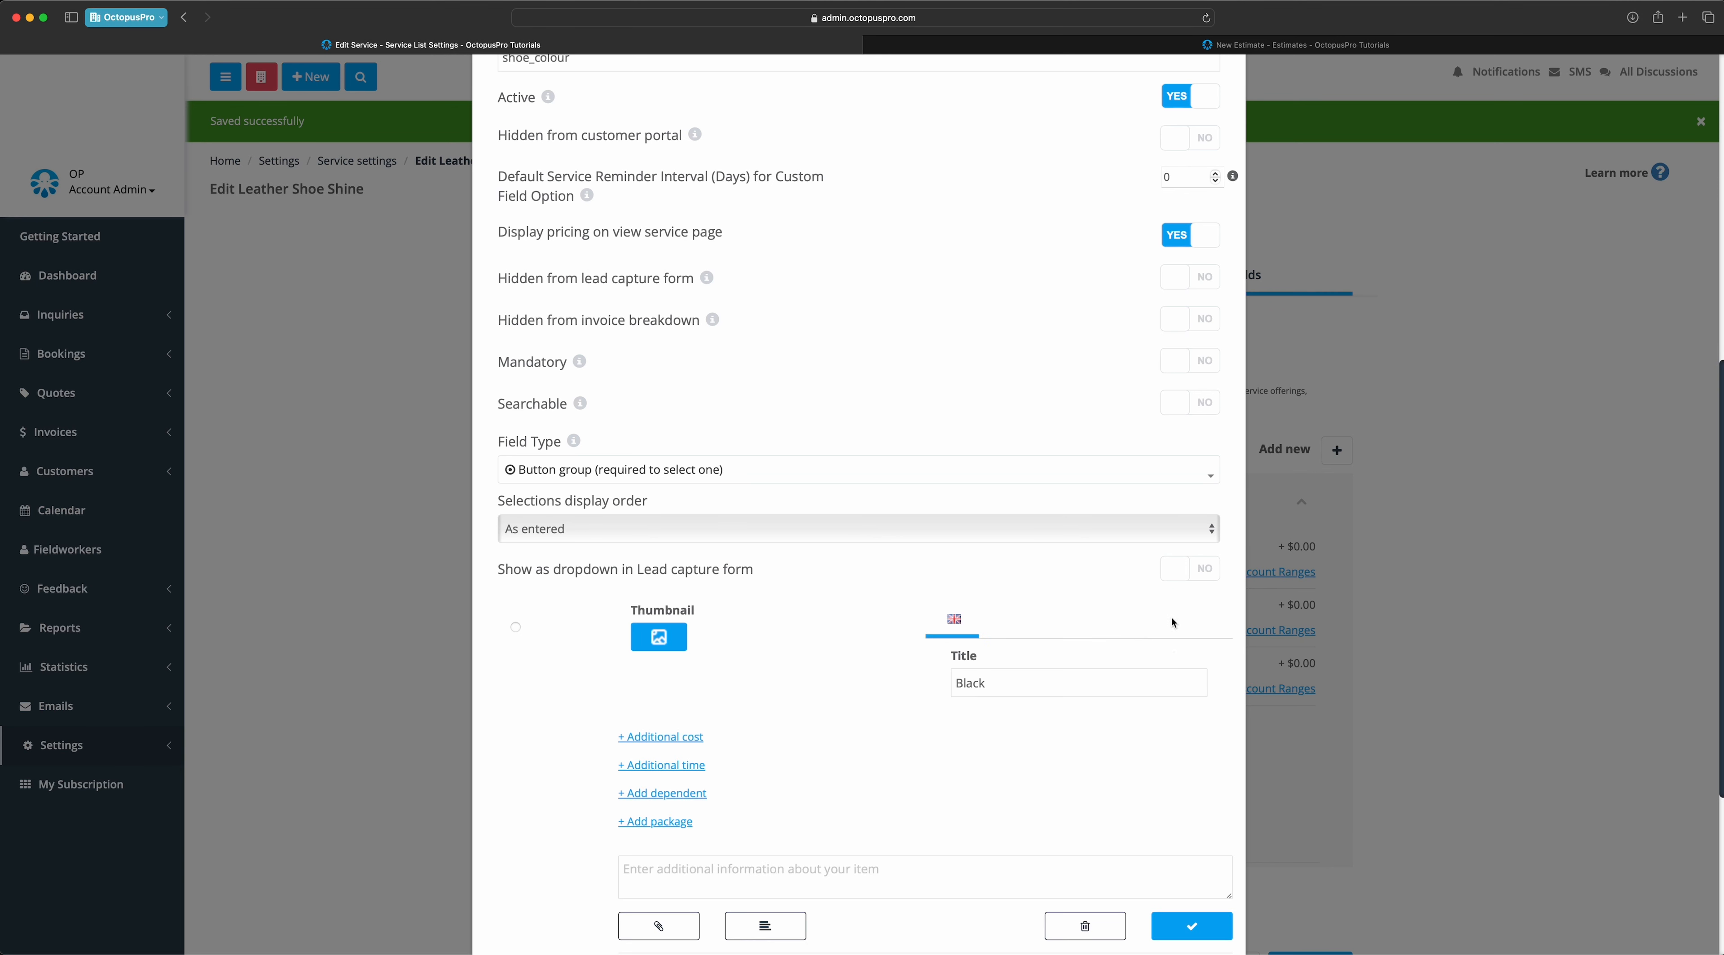
pyautogui.click(674, 738)
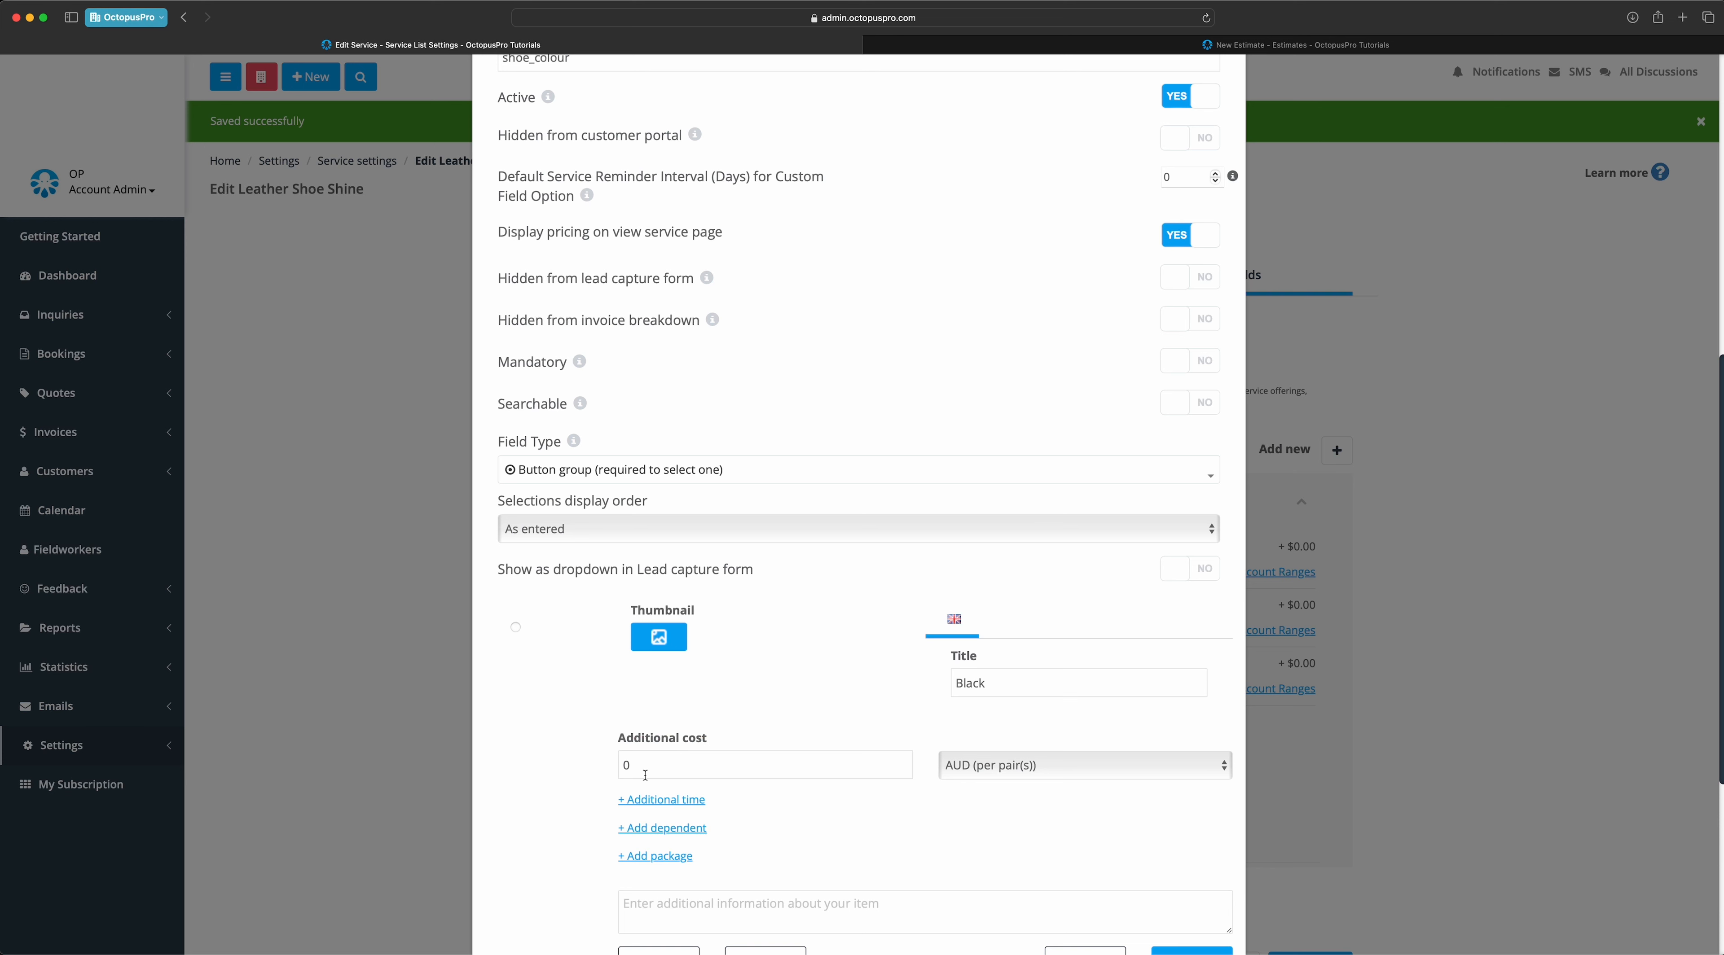
pyautogui.click(633, 767)
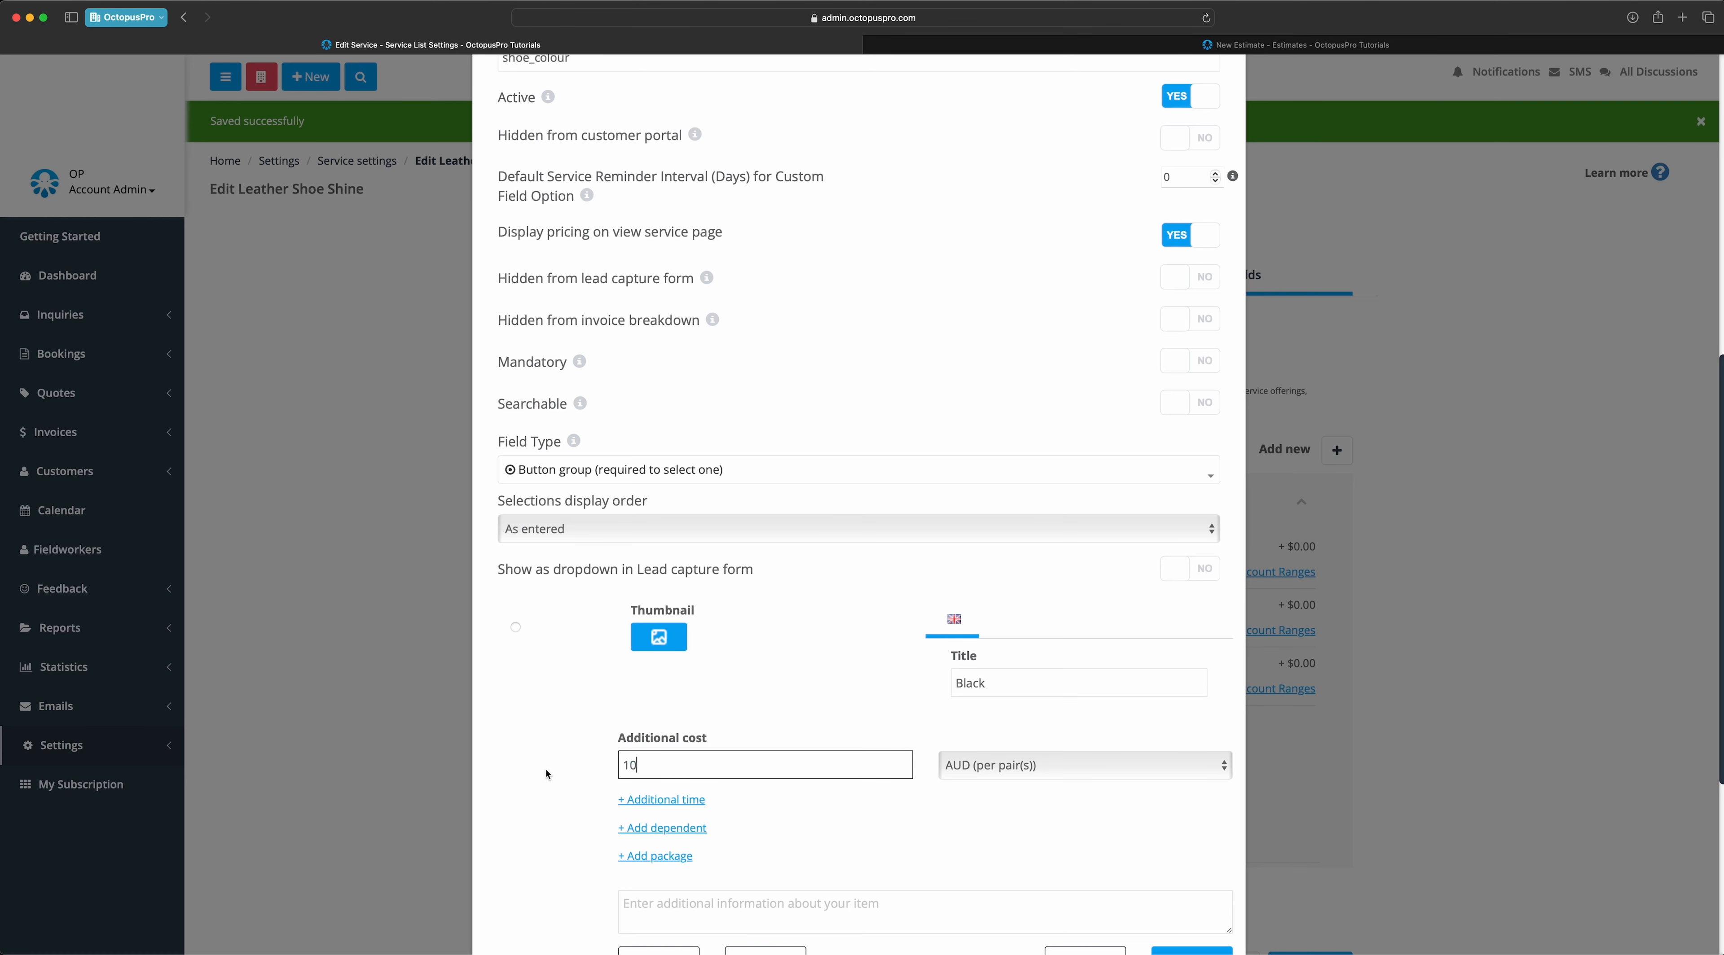
pyautogui.scroll(-3, 559, 799)
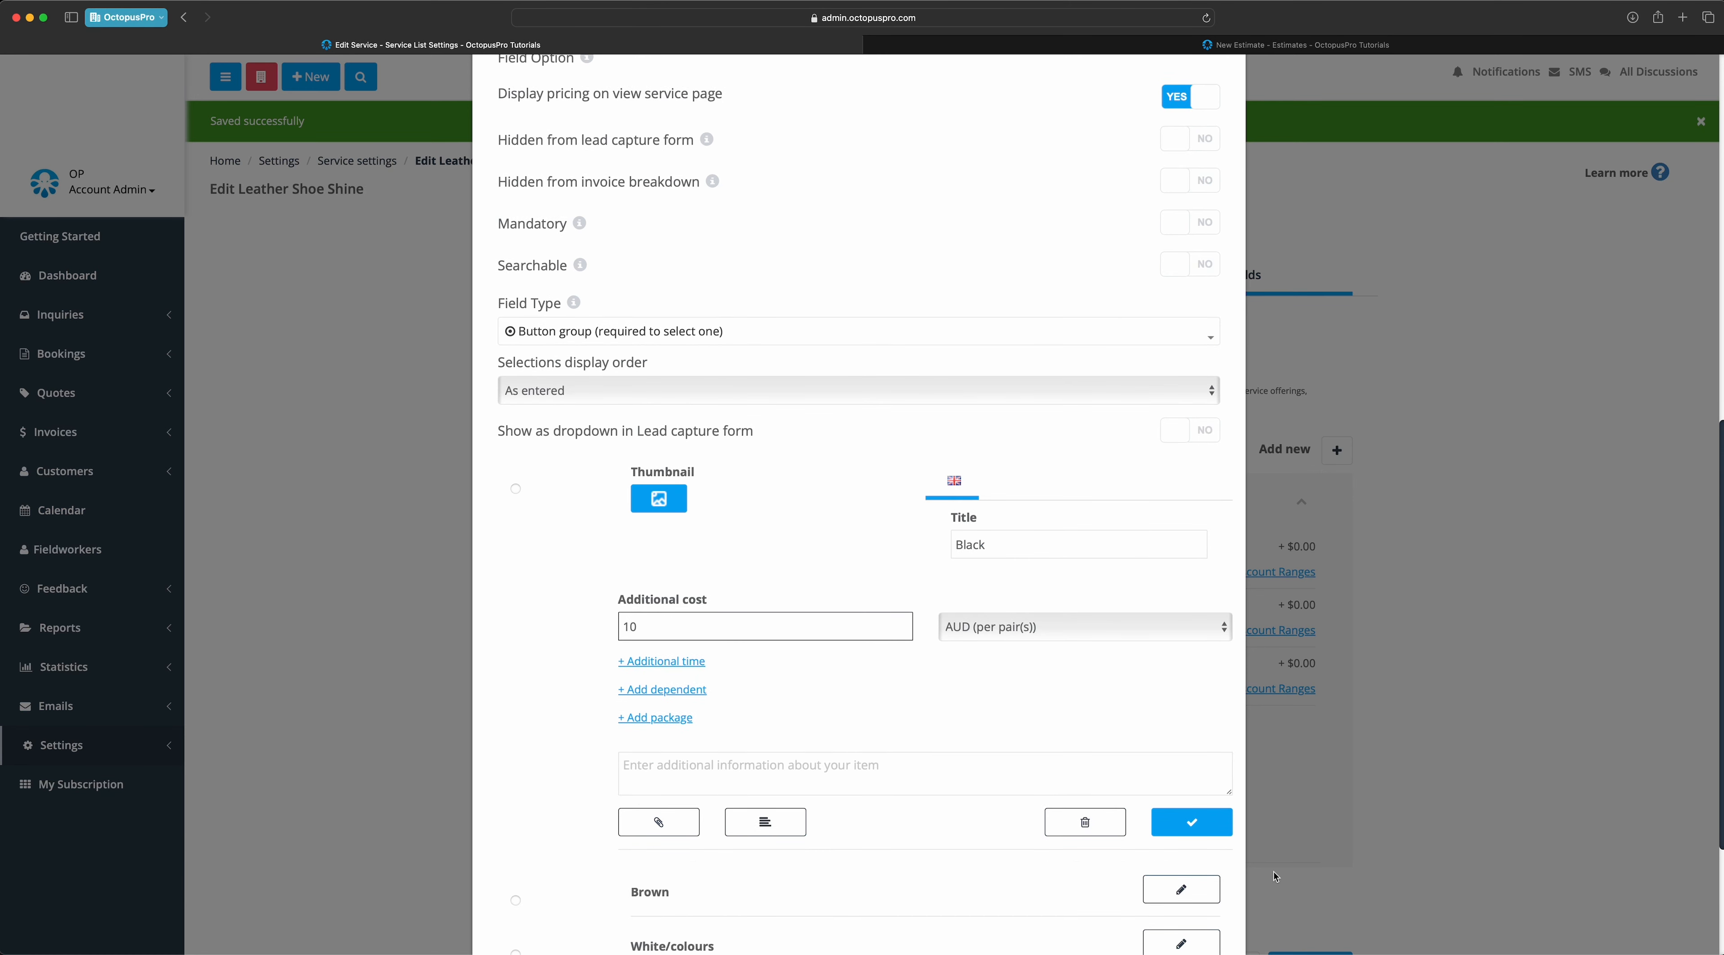
pyautogui.click(1214, 833)
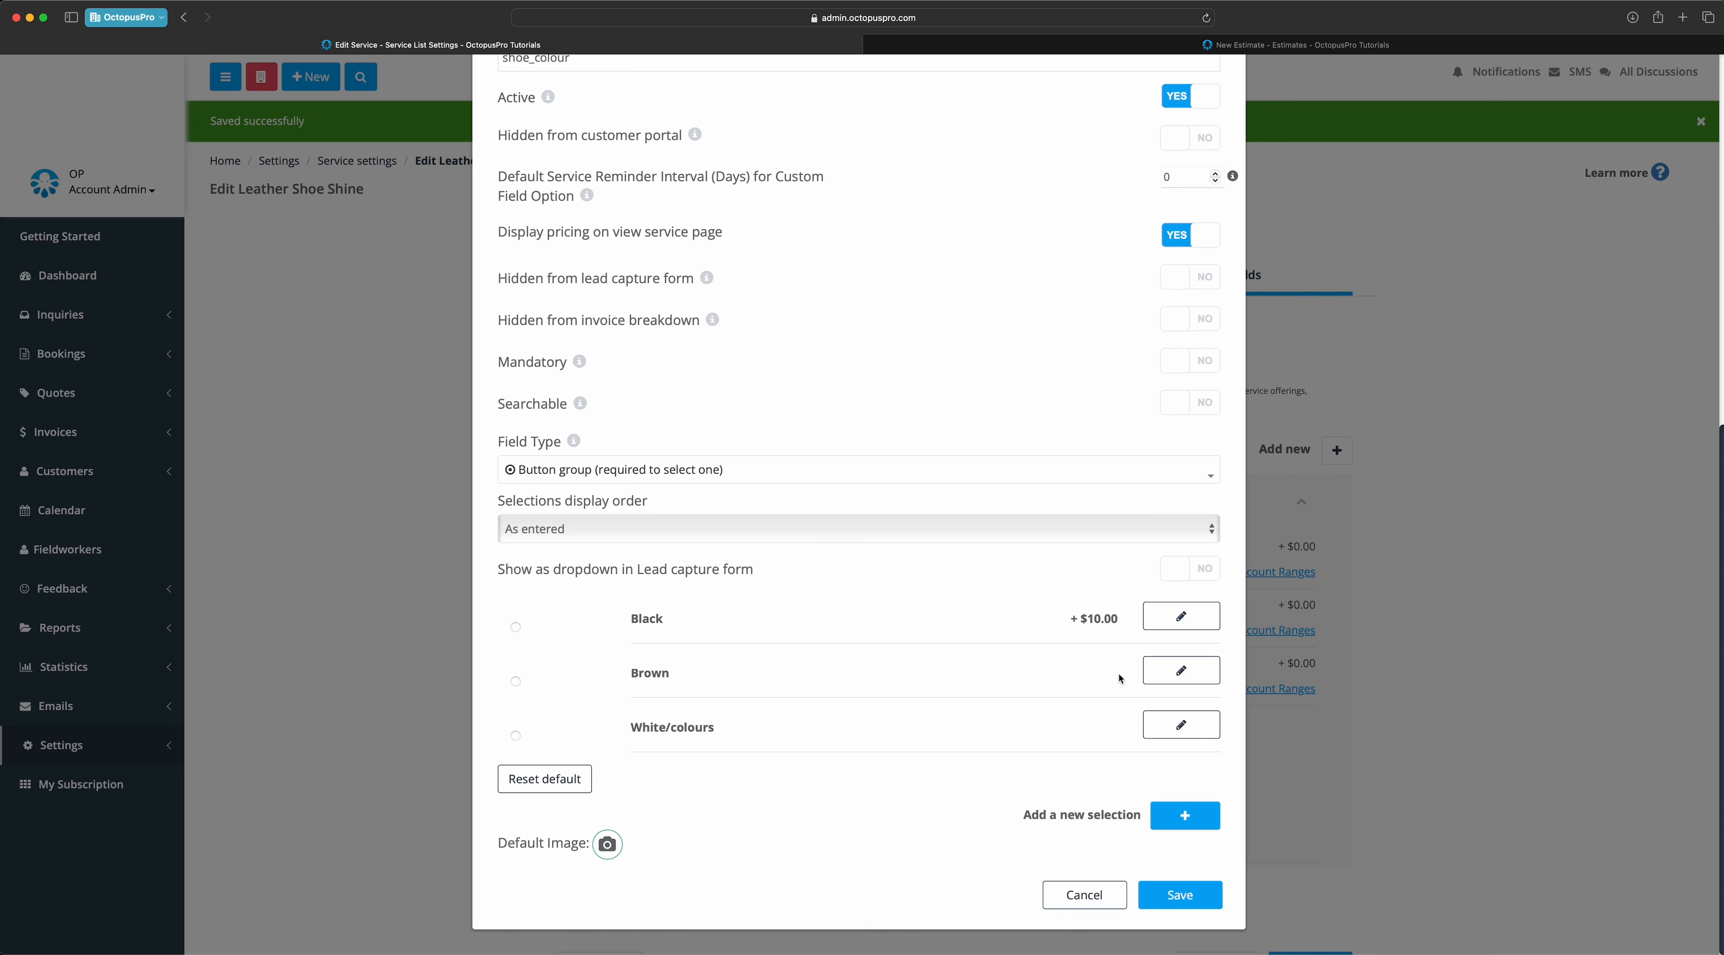
# - Open the Brown selection for editing and examine which dependent fields can be added to it
pyautogui.click(1160, 677)
pyautogui.scroll(-2, 818, 763)
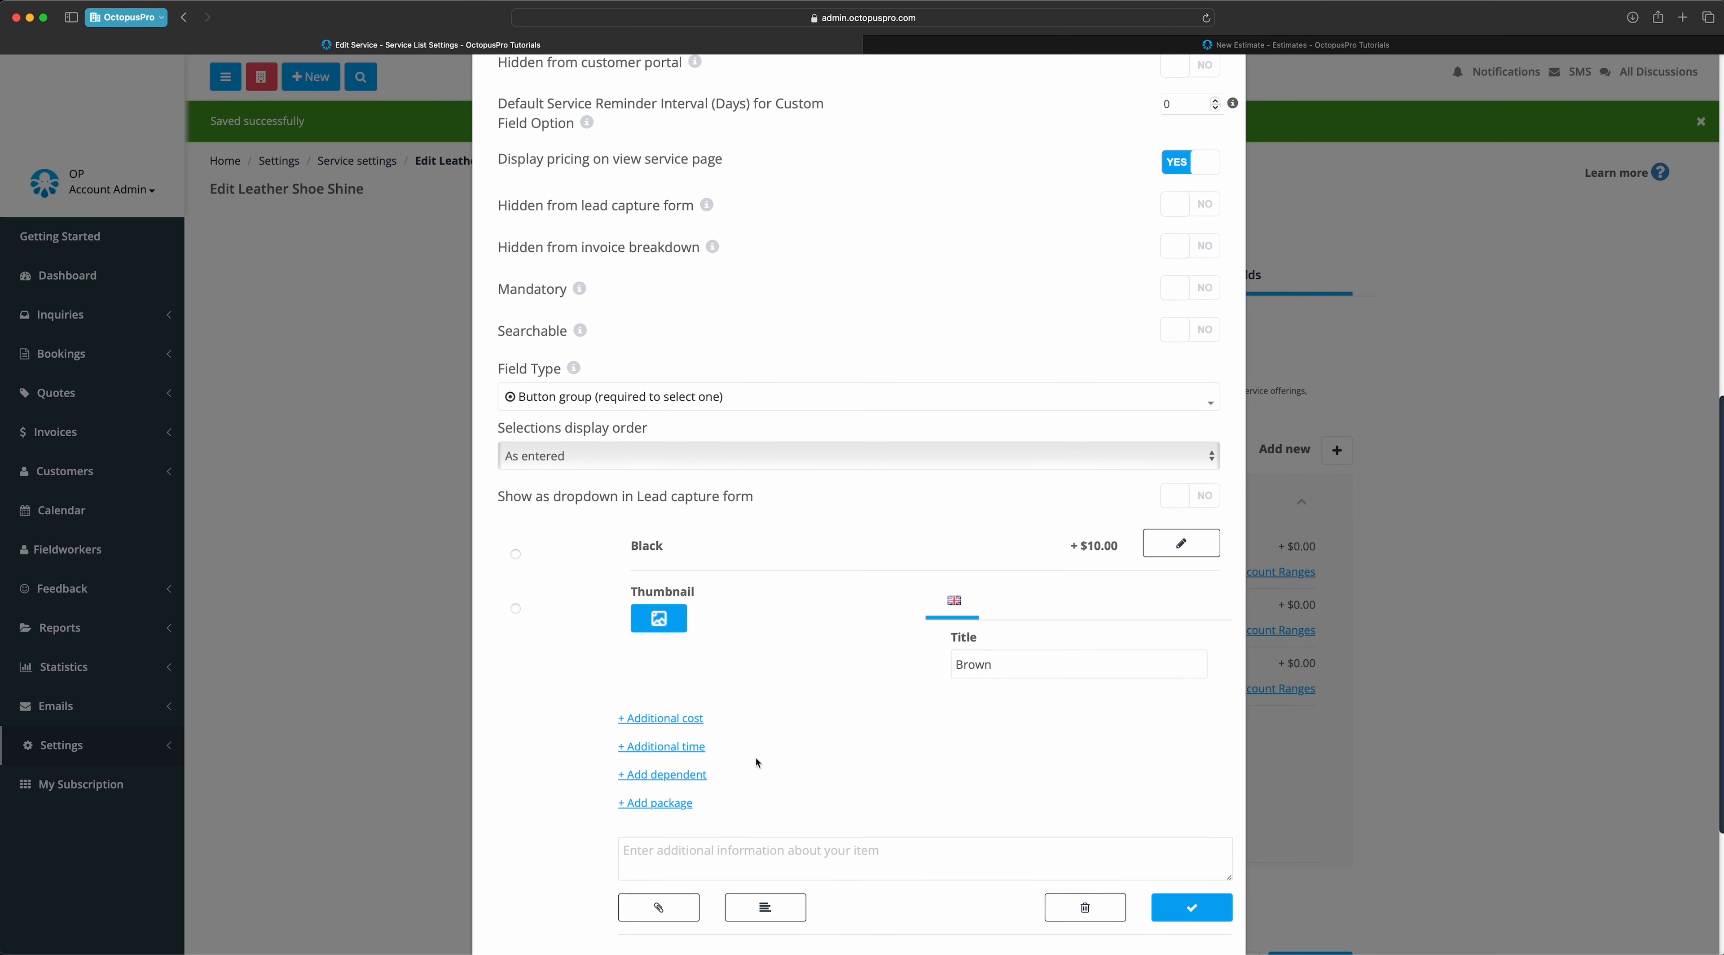
pyautogui.click(674, 776)
pyautogui.click(749, 813)
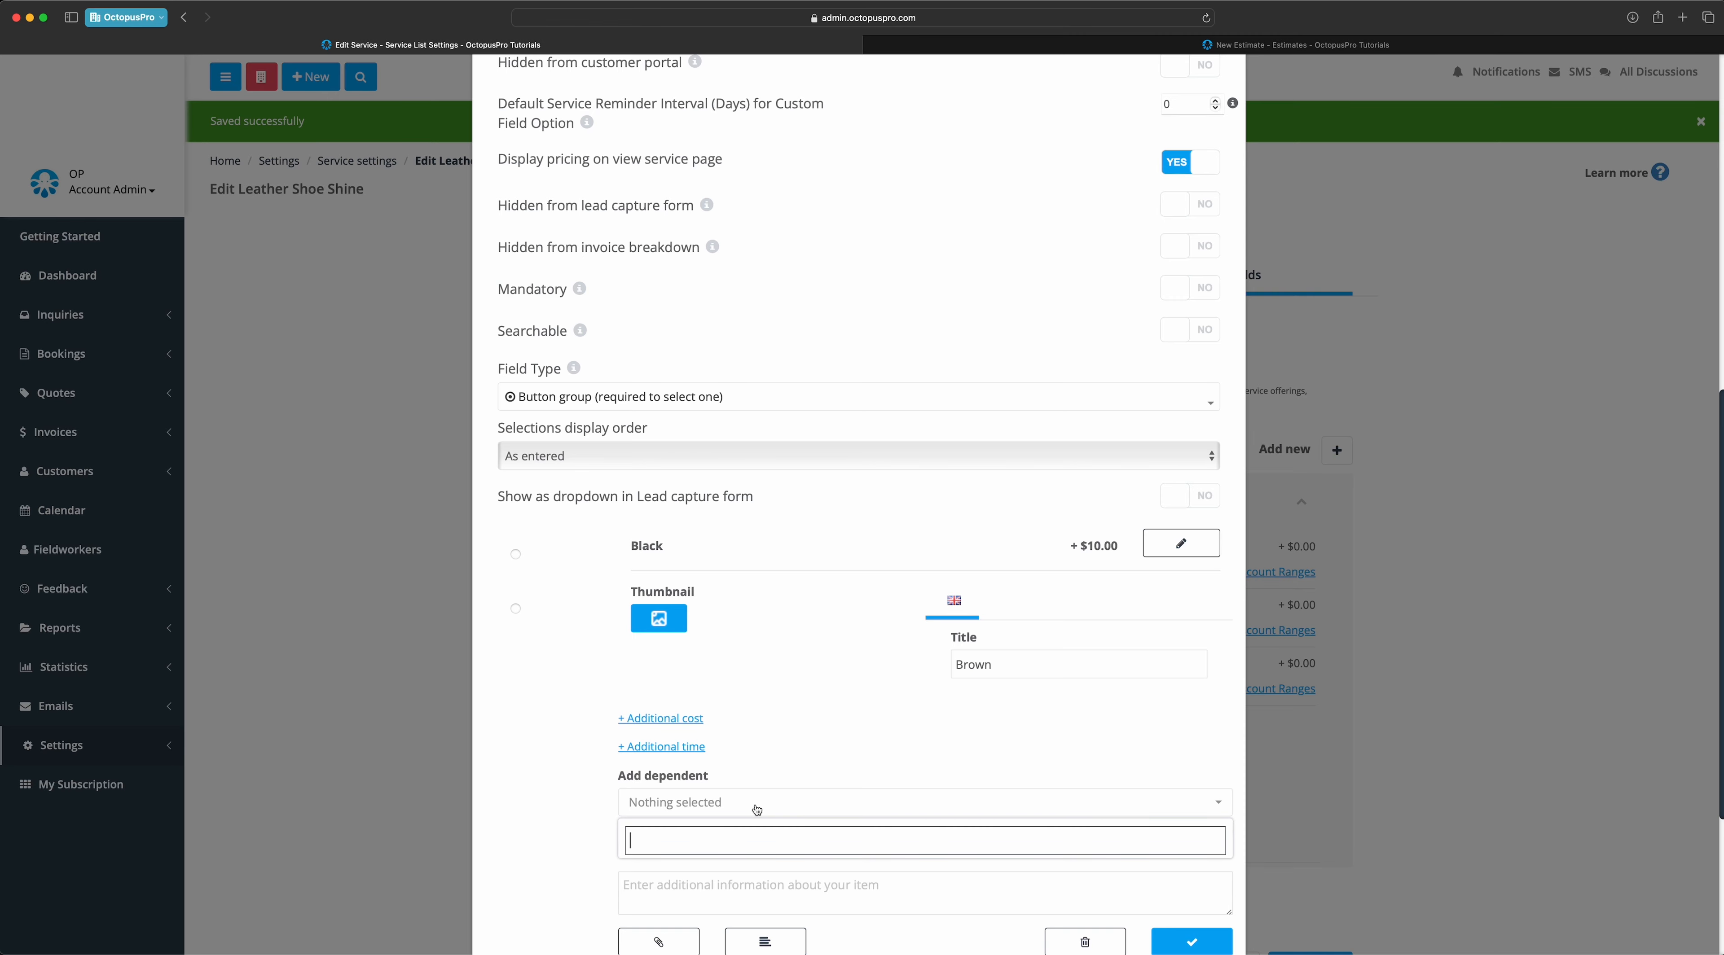
pyautogui.click(763, 811)
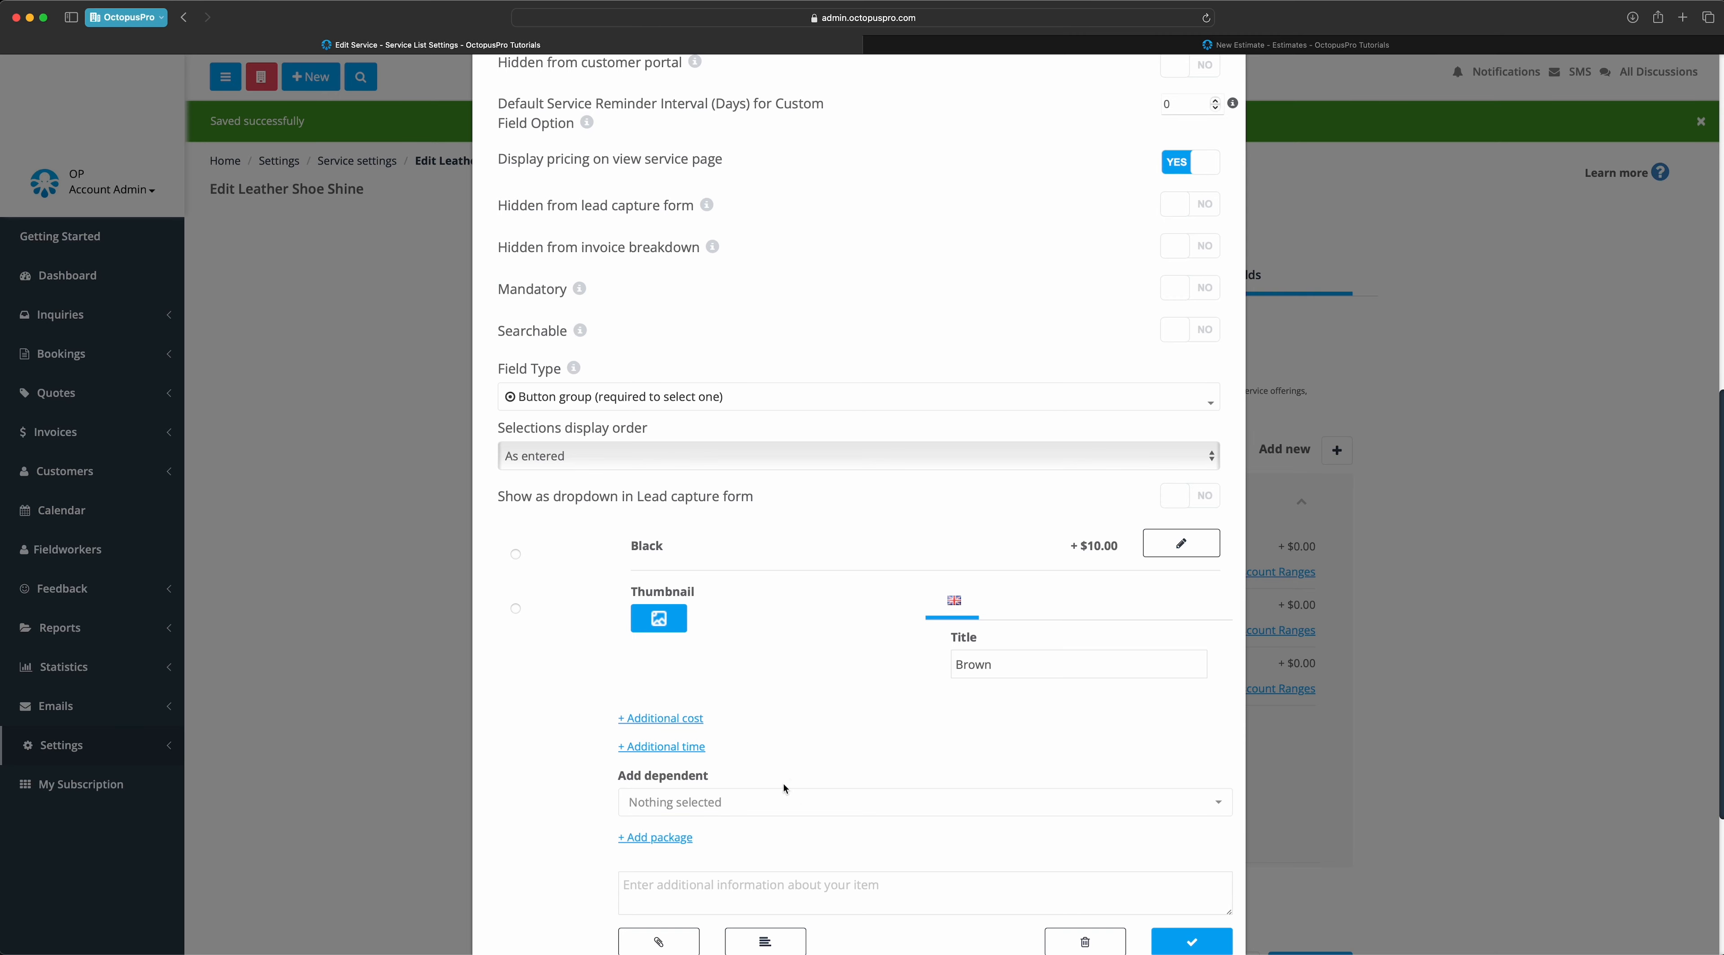
pyautogui.scroll(10, 785, 782)
pyautogui.scroll(-8, 870, 621)
pyautogui.scroll(-4, 870, 621)
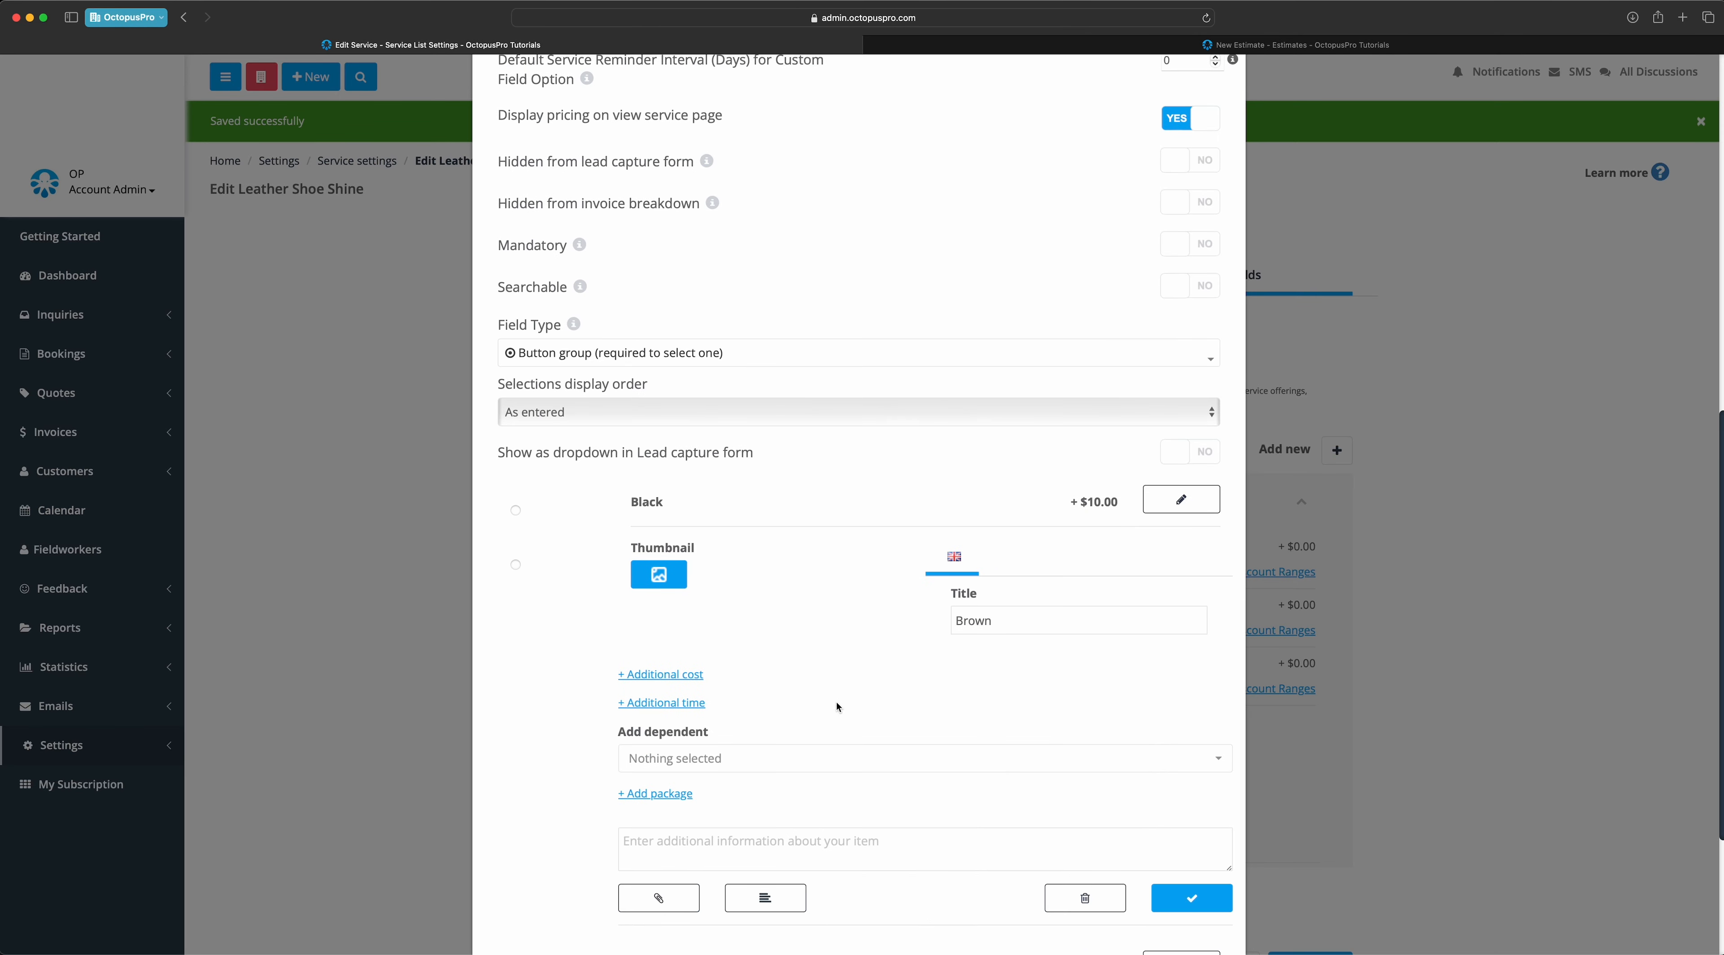
pyautogui.click(752, 662)
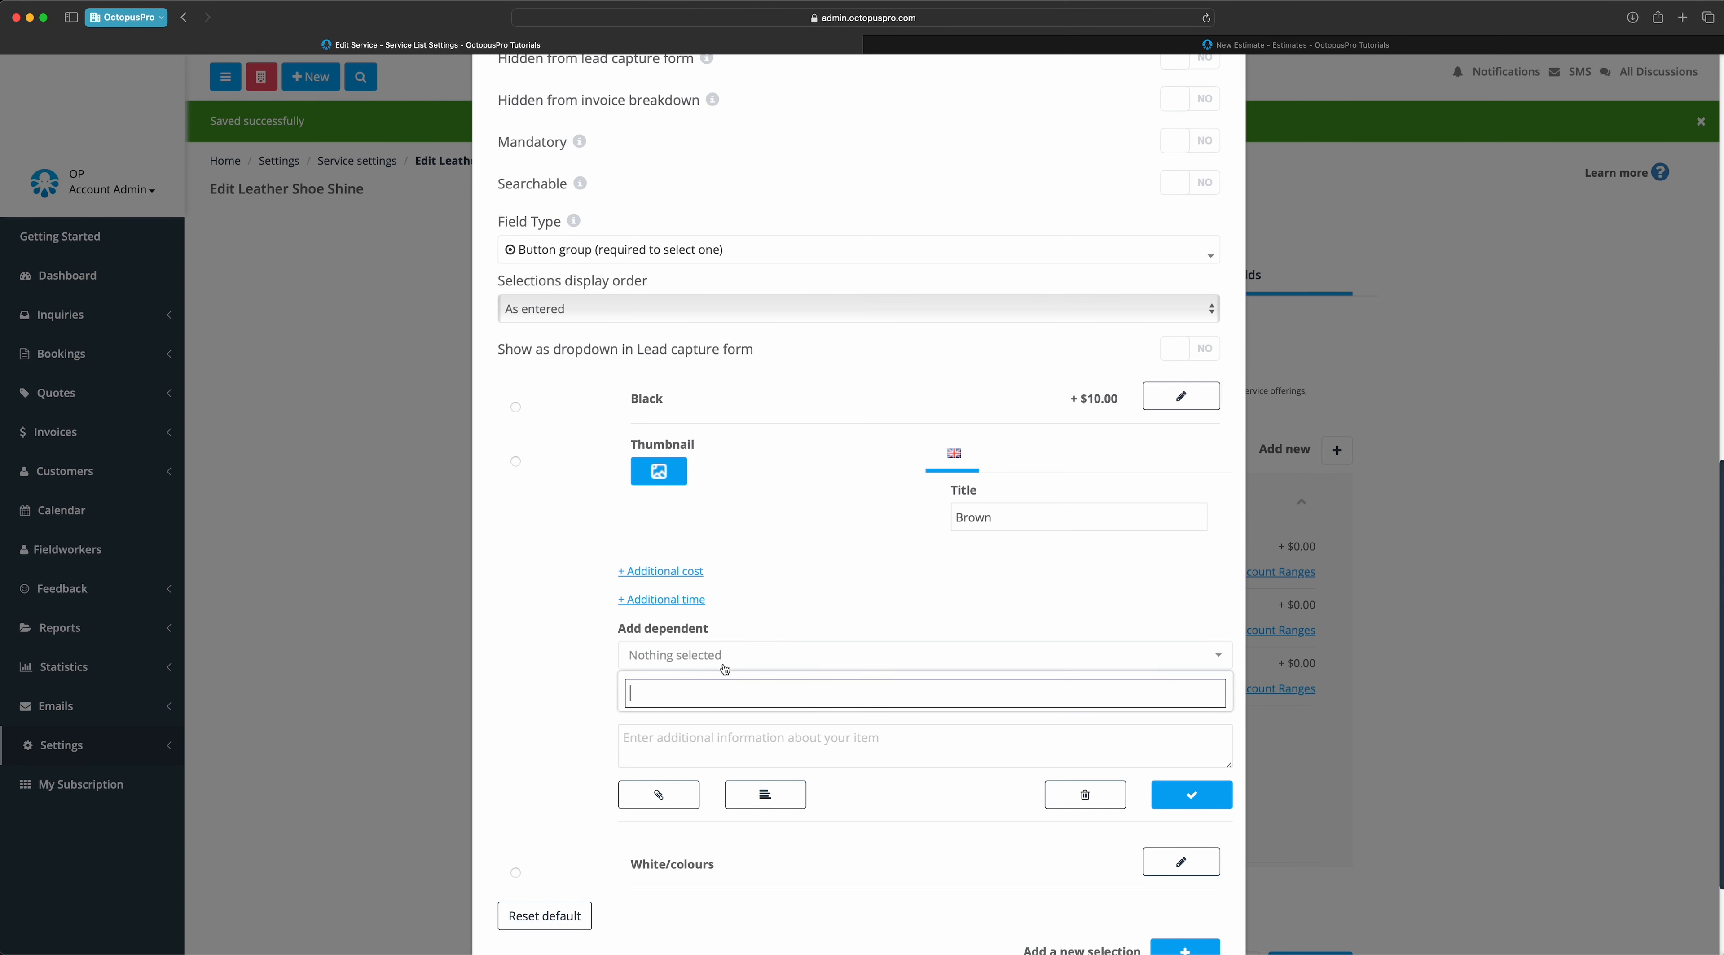
pyautogui.click(767, 655)
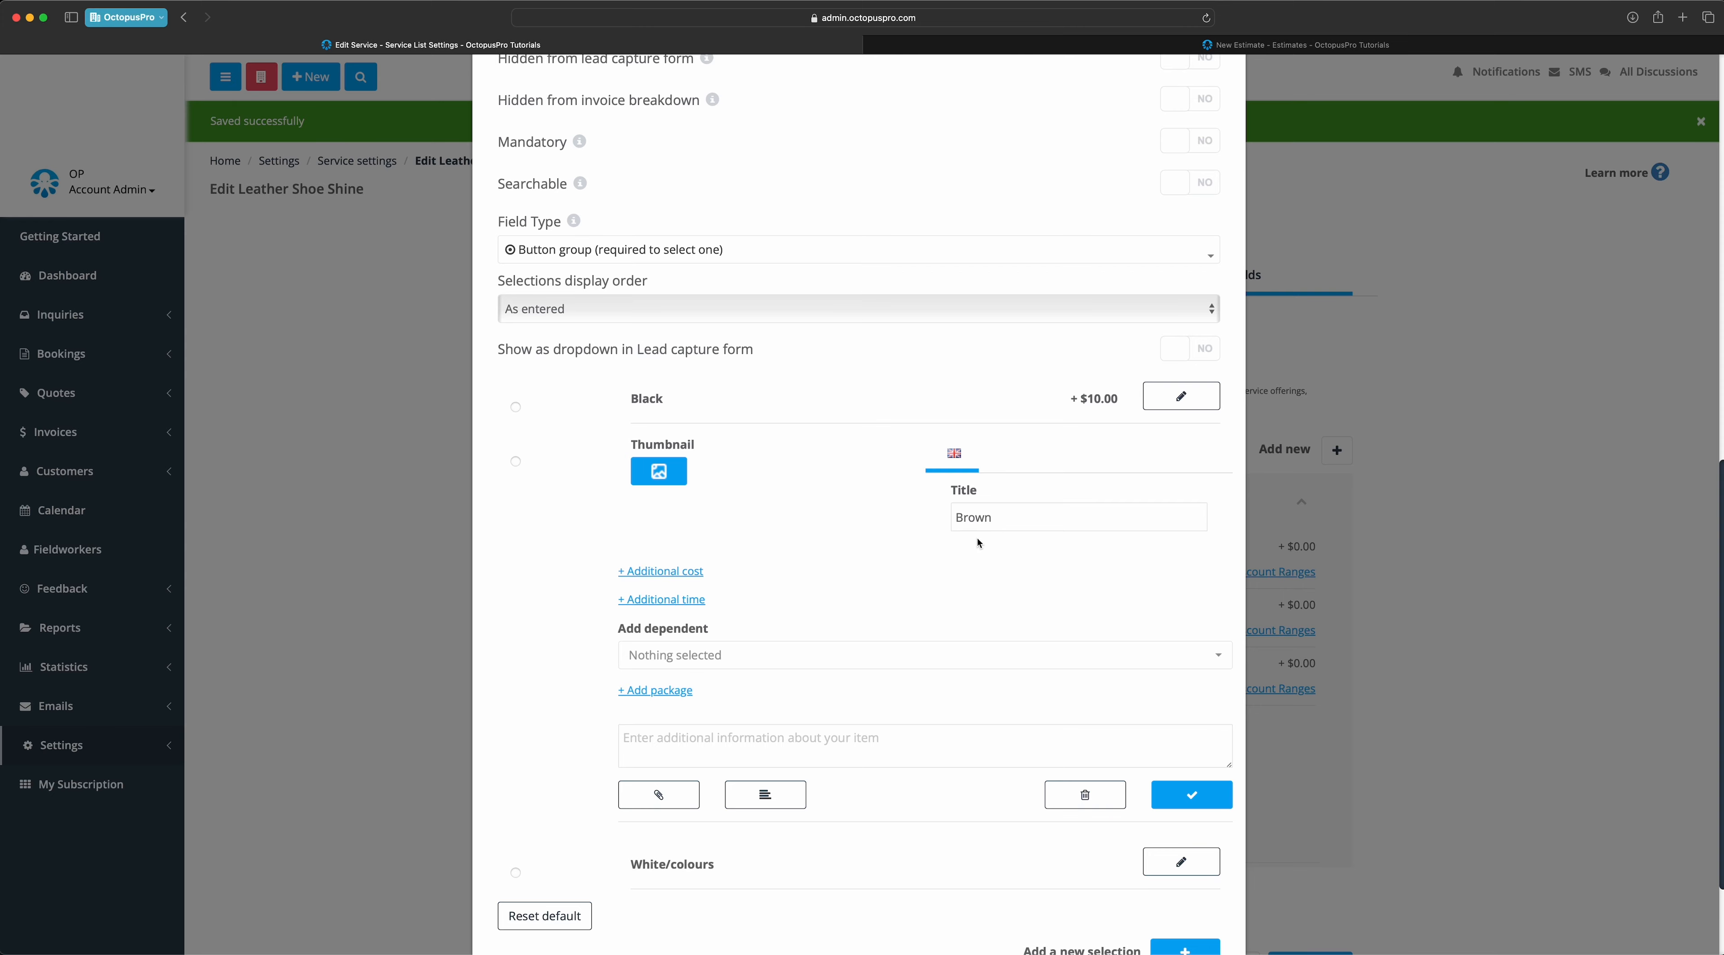
# - Confirm the Brown selection without a dependent and save the shoe colour custom field
pyautogui.scroll(-2, 1211, 696)
pyautogui.click(1191, 679)
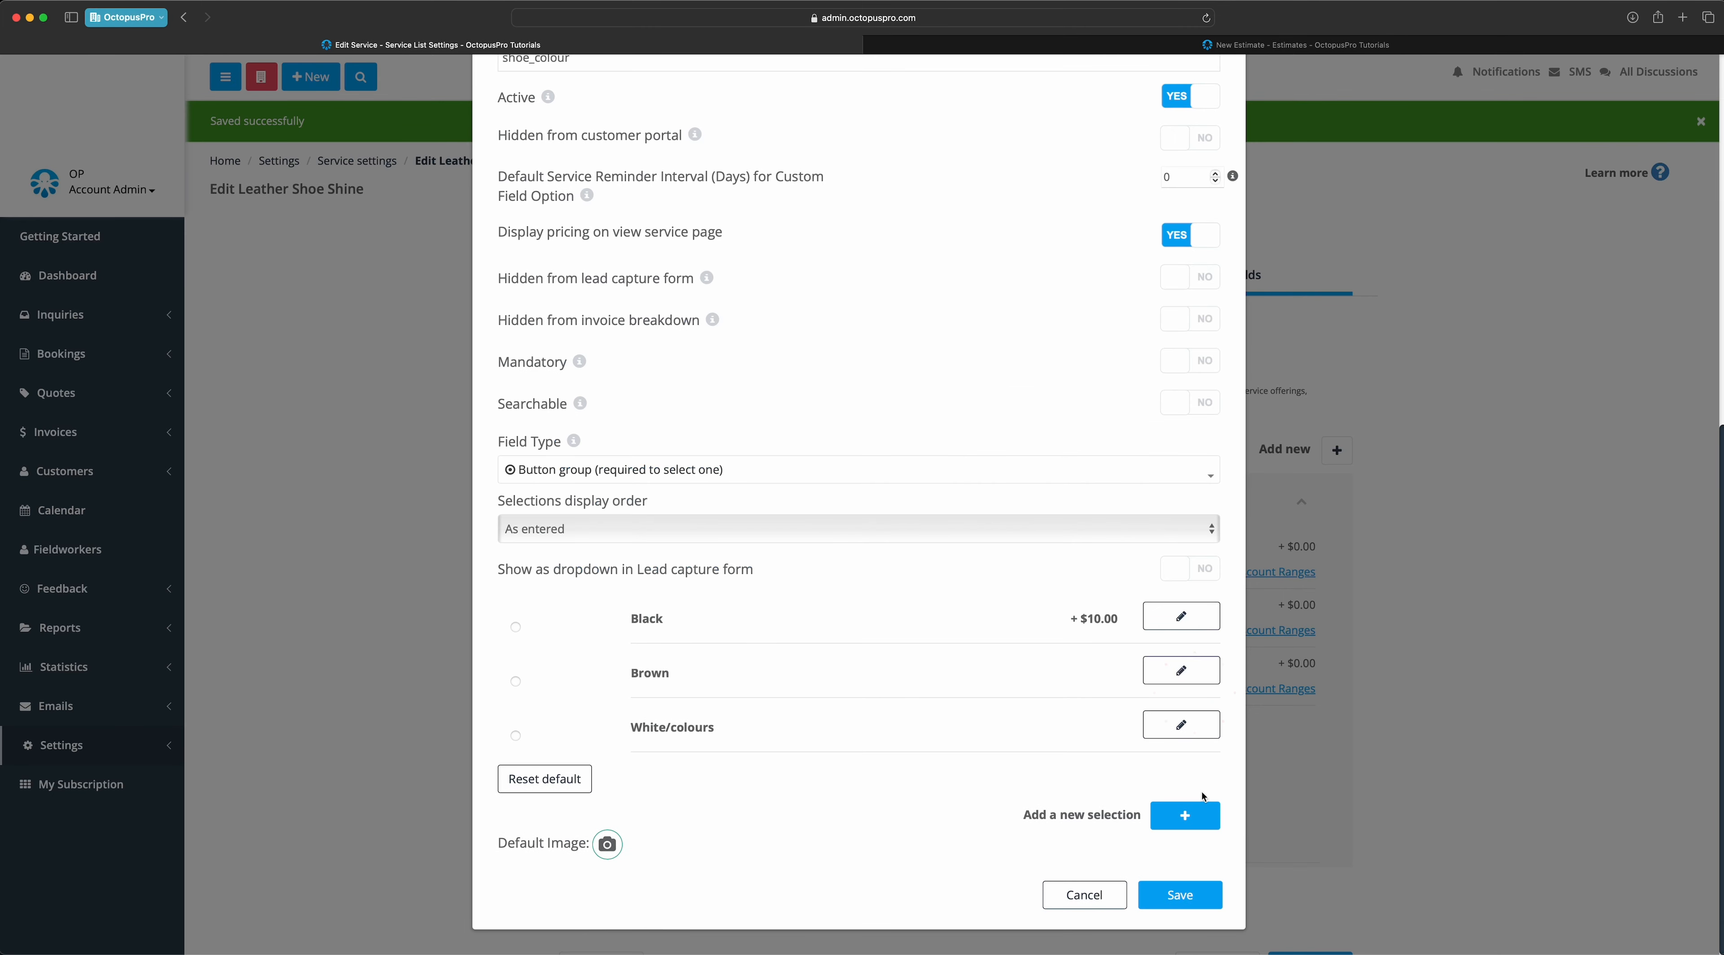
pyautogui.click(1185, 892)
pyautogui.click(964, 200)
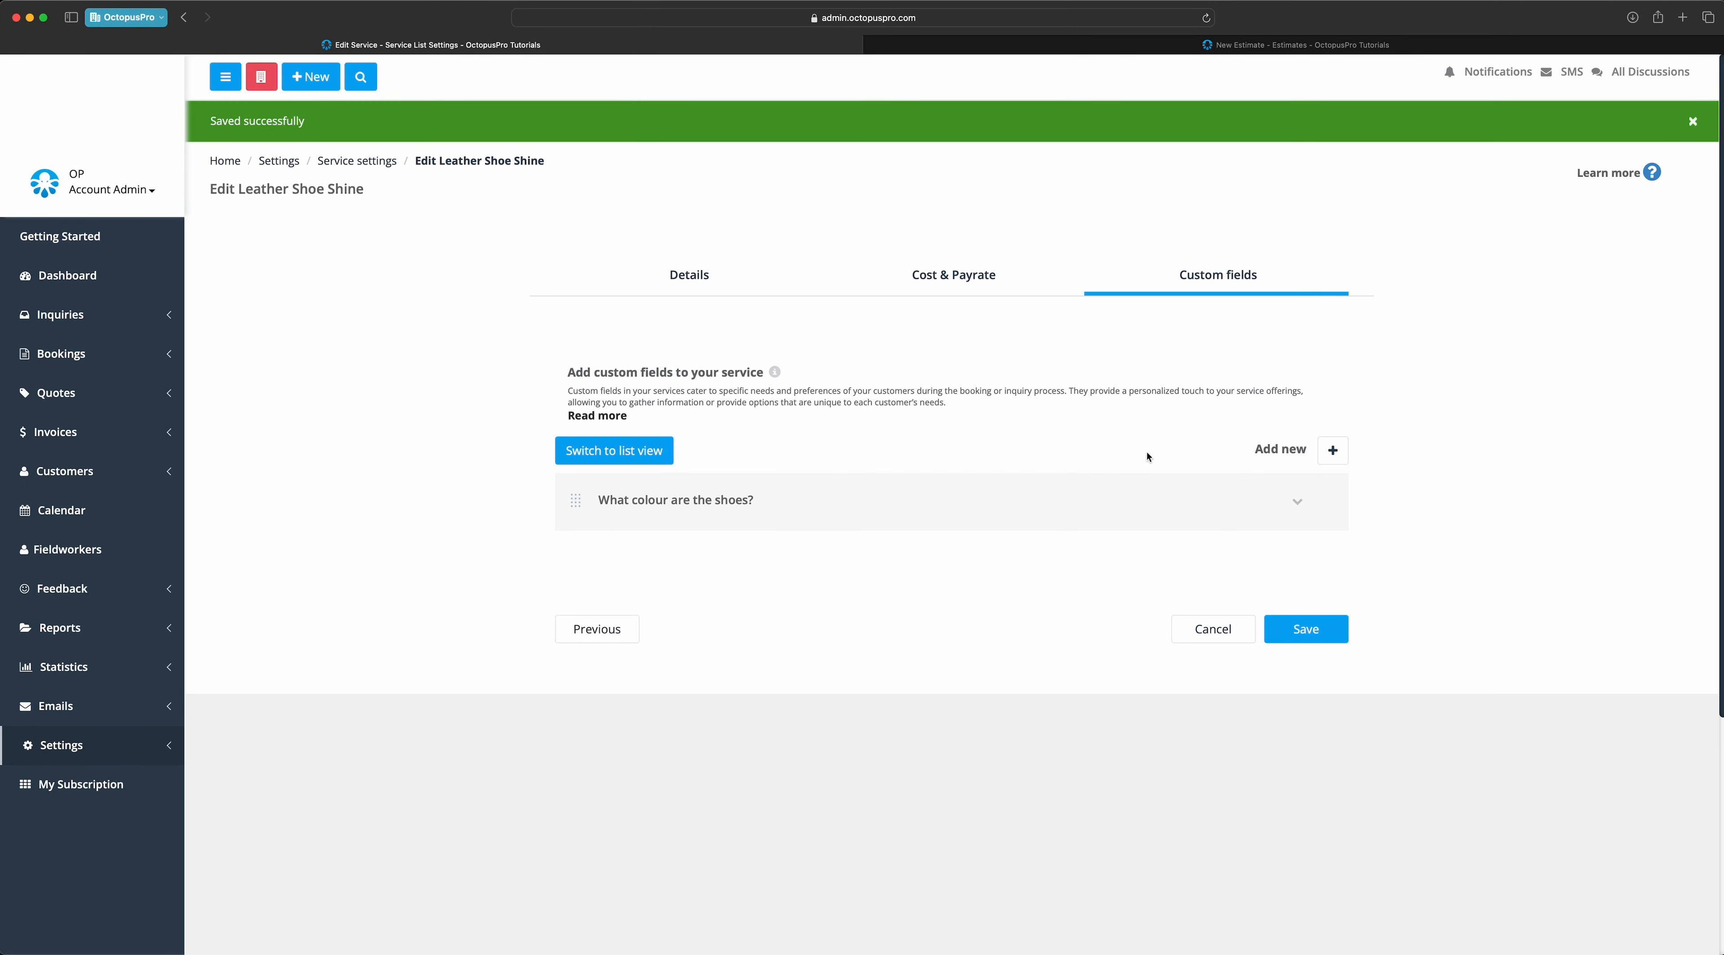
# - Start a new custom field for the Leather Shoe Shine service and label it "Premium Upgrade?"
pyautogui.click(1332, 449)
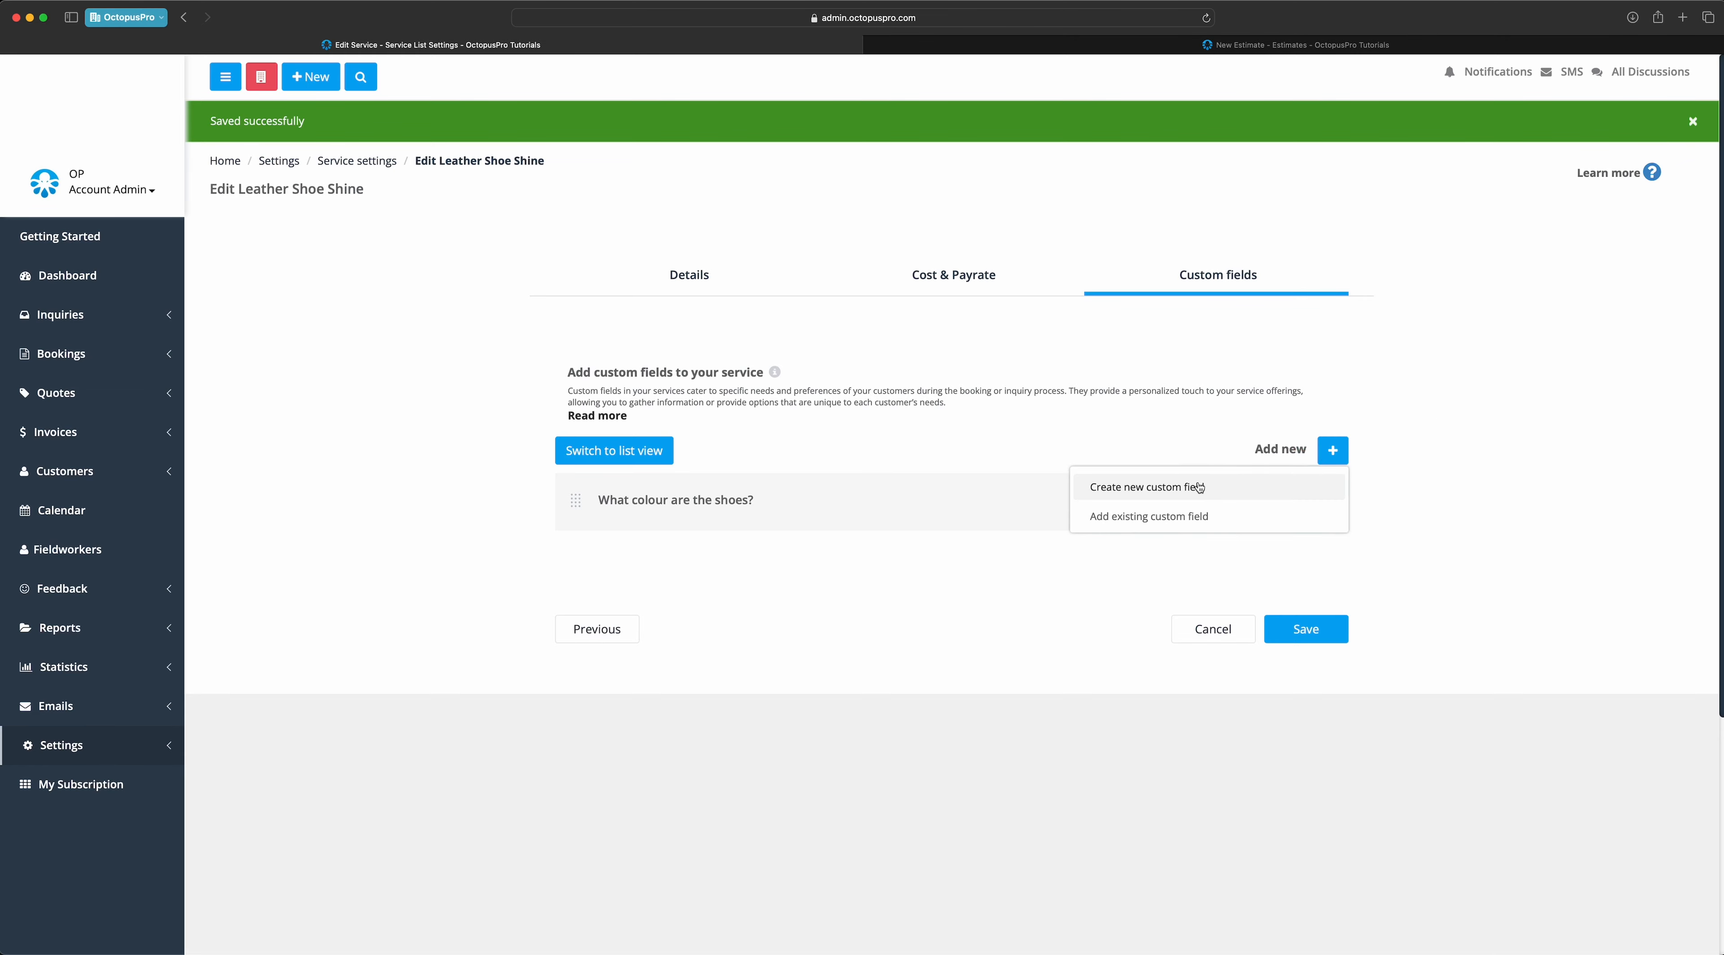
pyautogui.click(1161, 486)
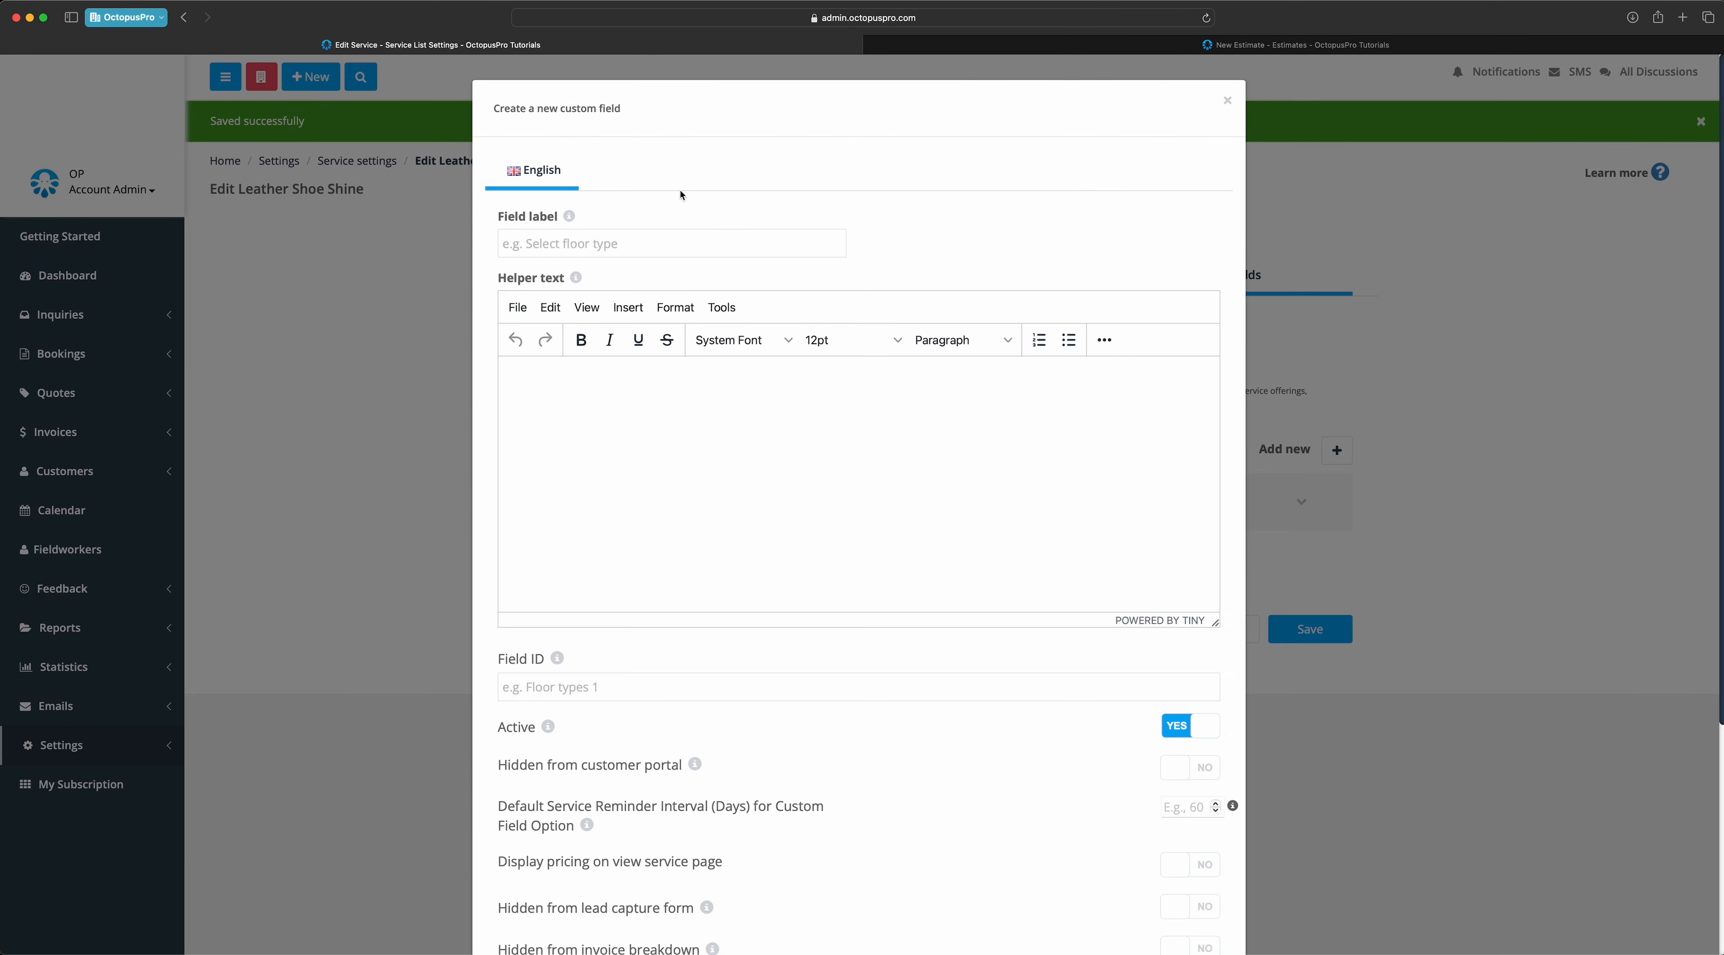
pyautogui.write('Pre')
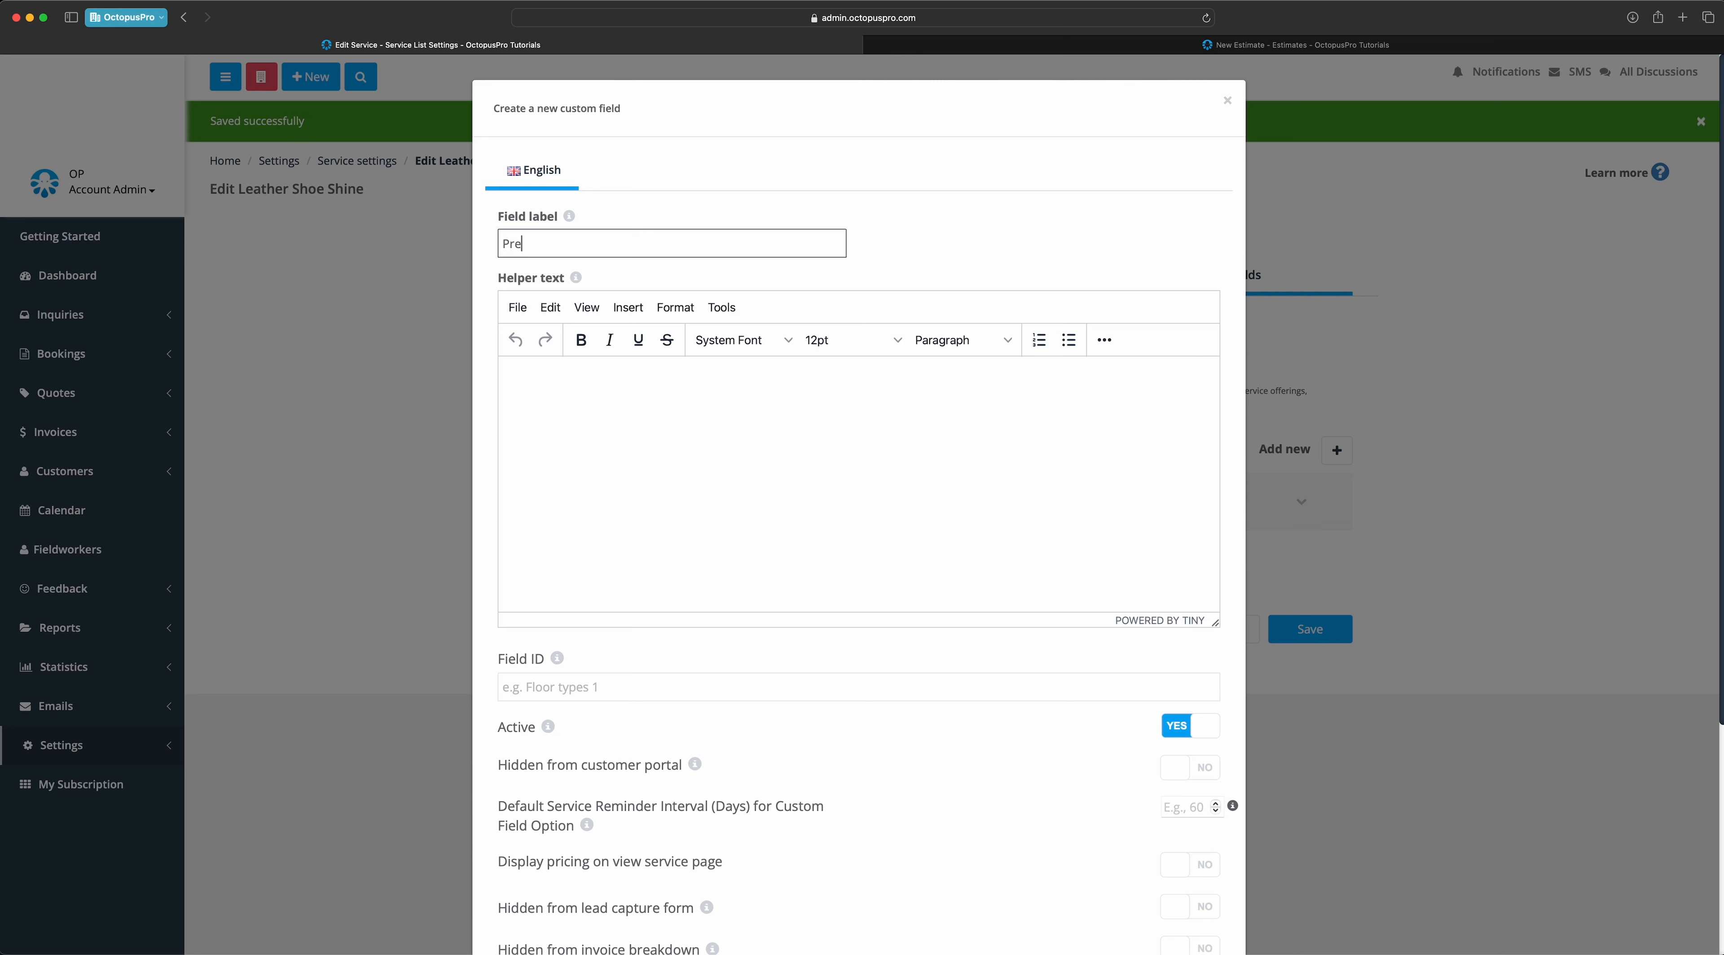
pyautogui.write('mium Upgrade?')
pyautogui.click(667, 429)
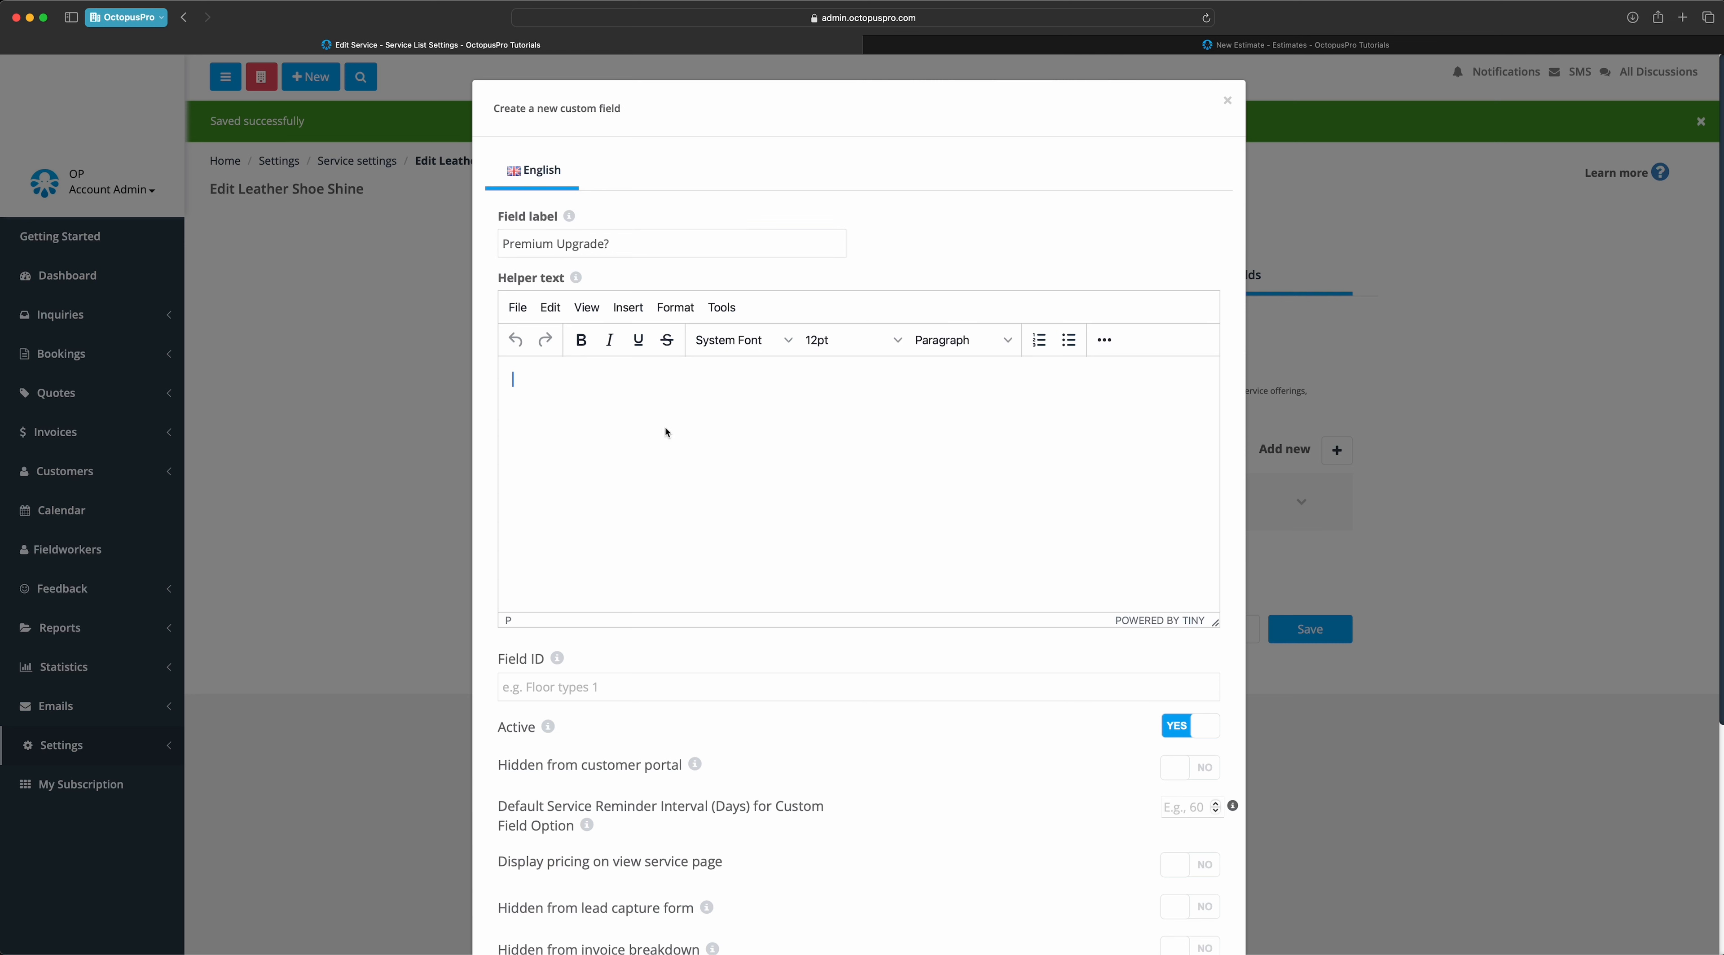
# - Add the helper text "For brown leather shoes we offer a premium polish for a higher rate." and the field ID premium_upgrade_brown
pyautogui.write('For brown leather shoes we offer a premium polish for a higher rate.')
pyautogui.click(612, 688)
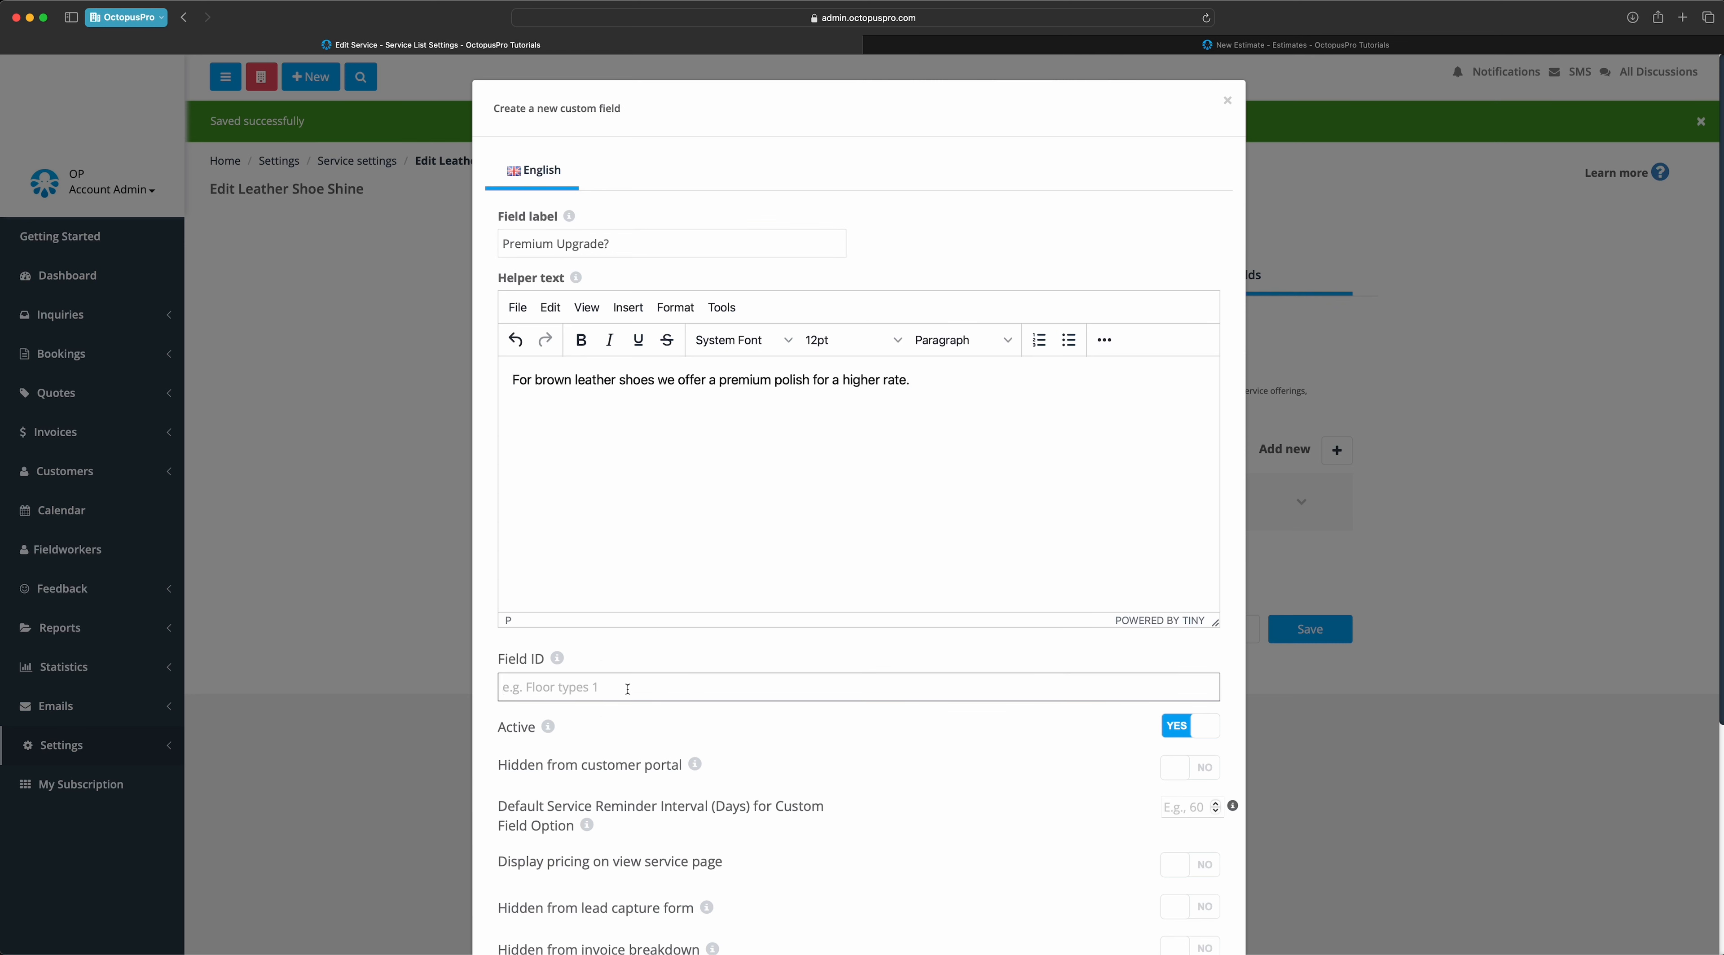
pyautogui.write('premium_upgrade_brown')
# - Set the Premium Upgrade? field type to Toggle and make it affect the service price
pyautogui.scroll(-5, 842, 784)
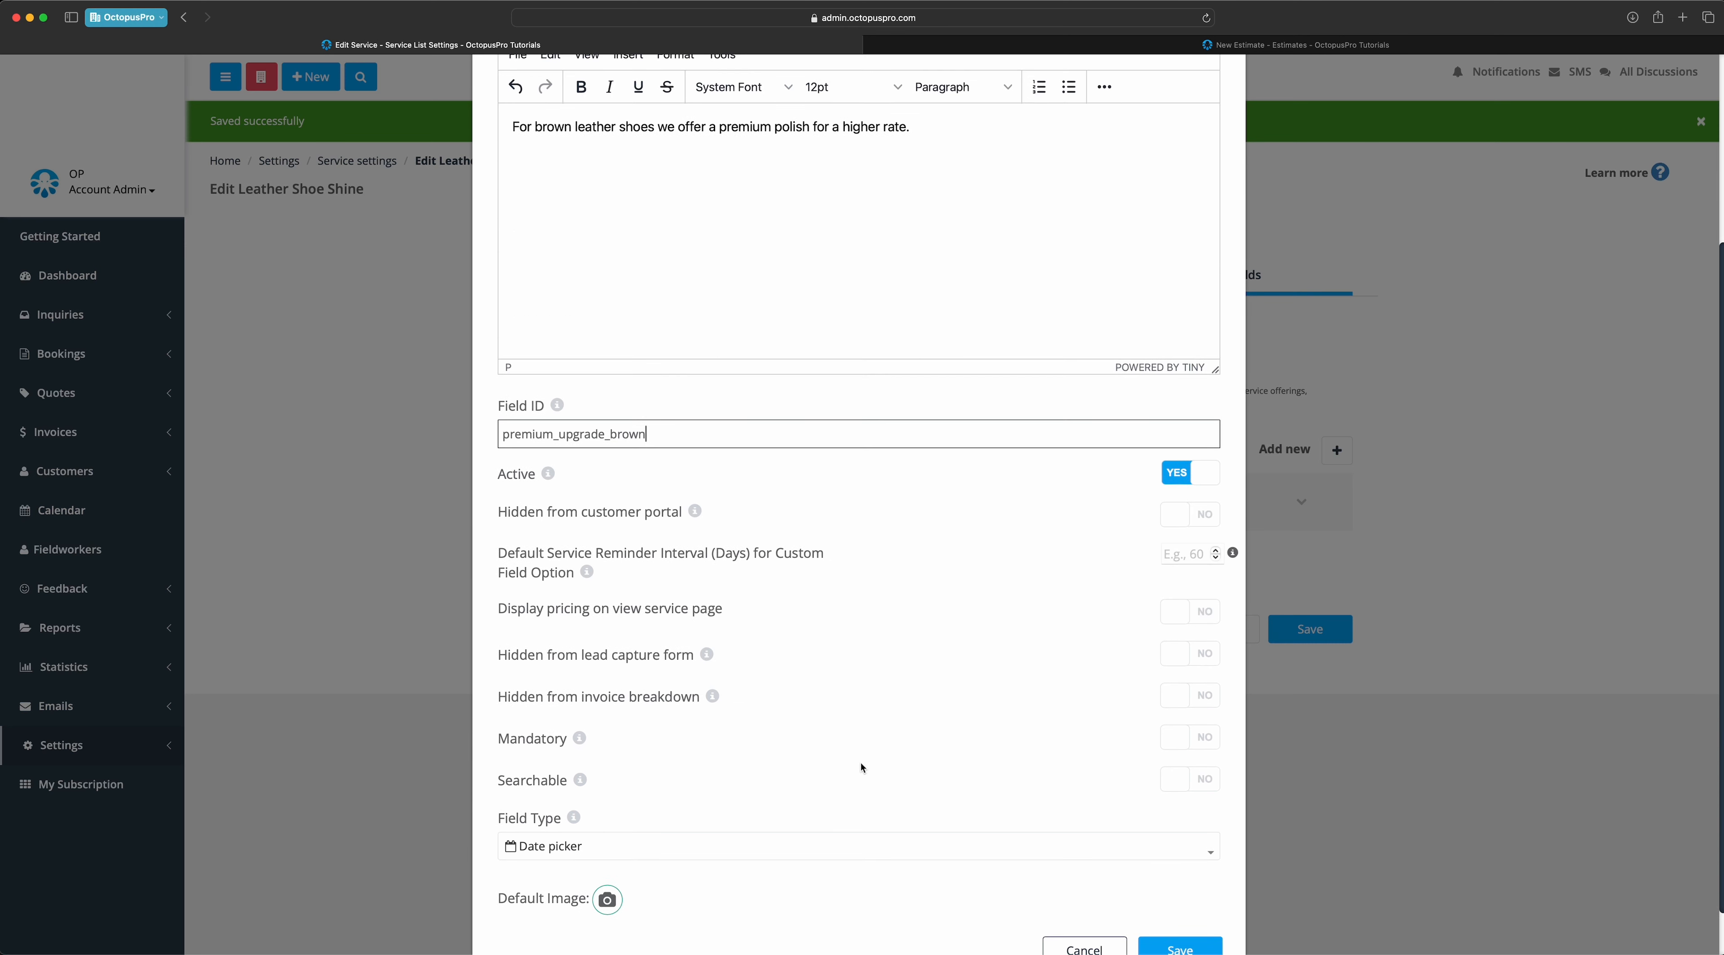
pyautogui.click(957, 649)
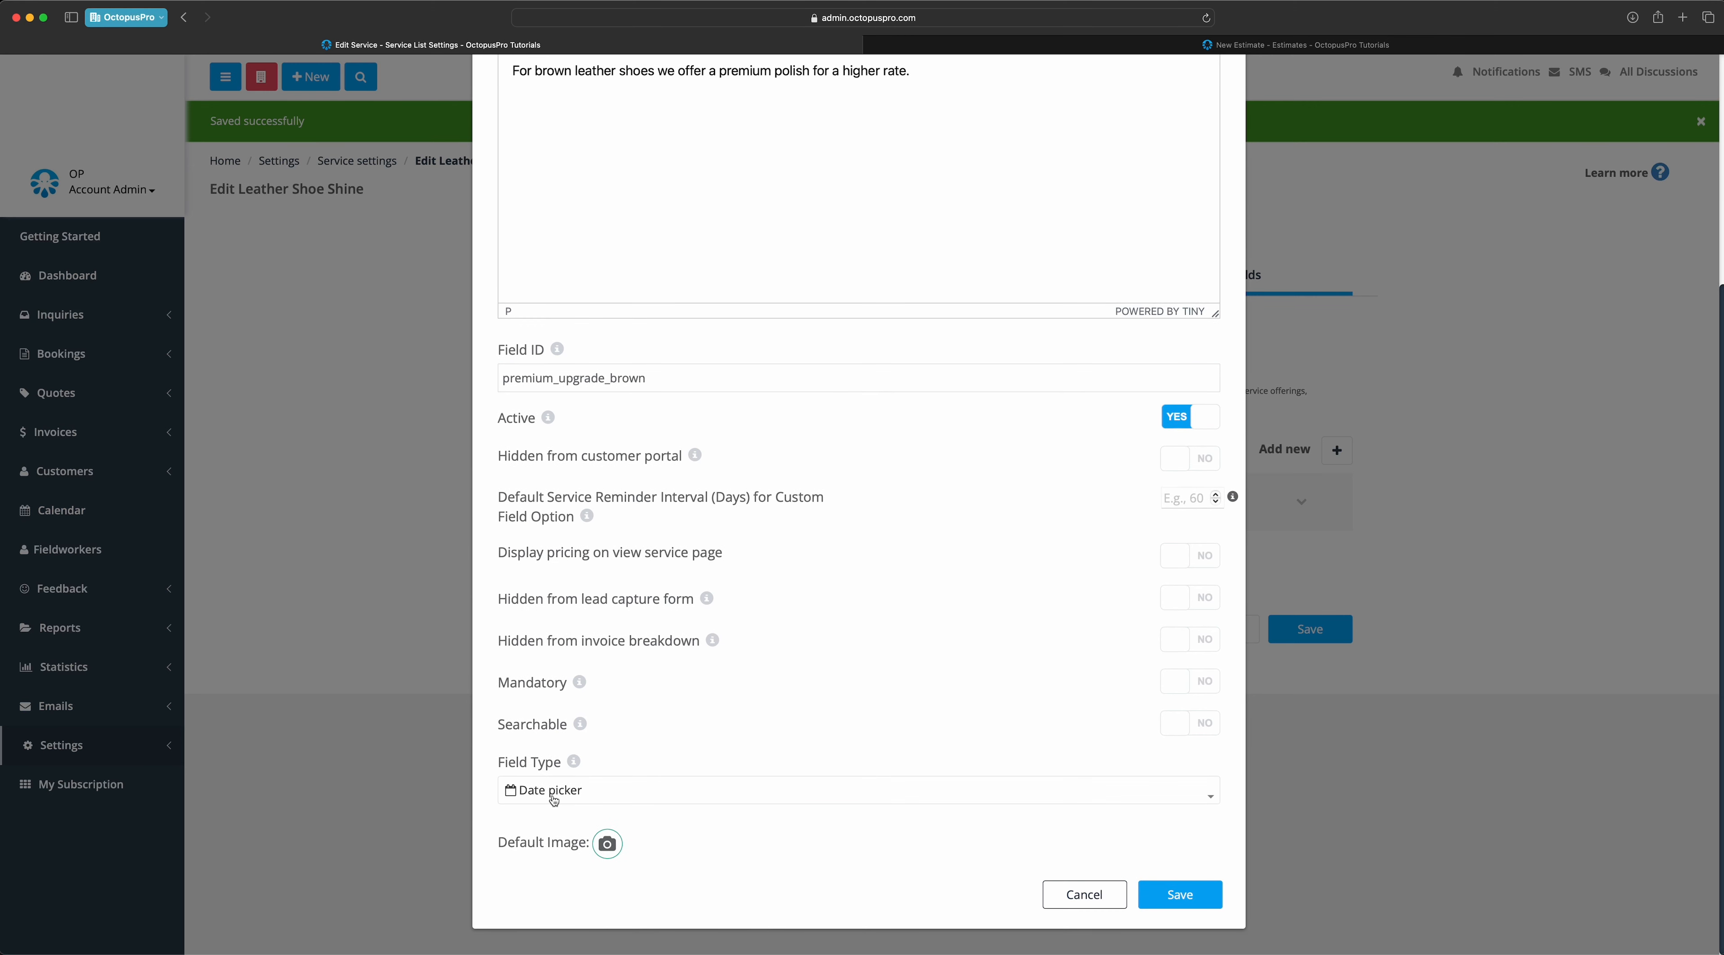
pyautogui.click(574, 796)
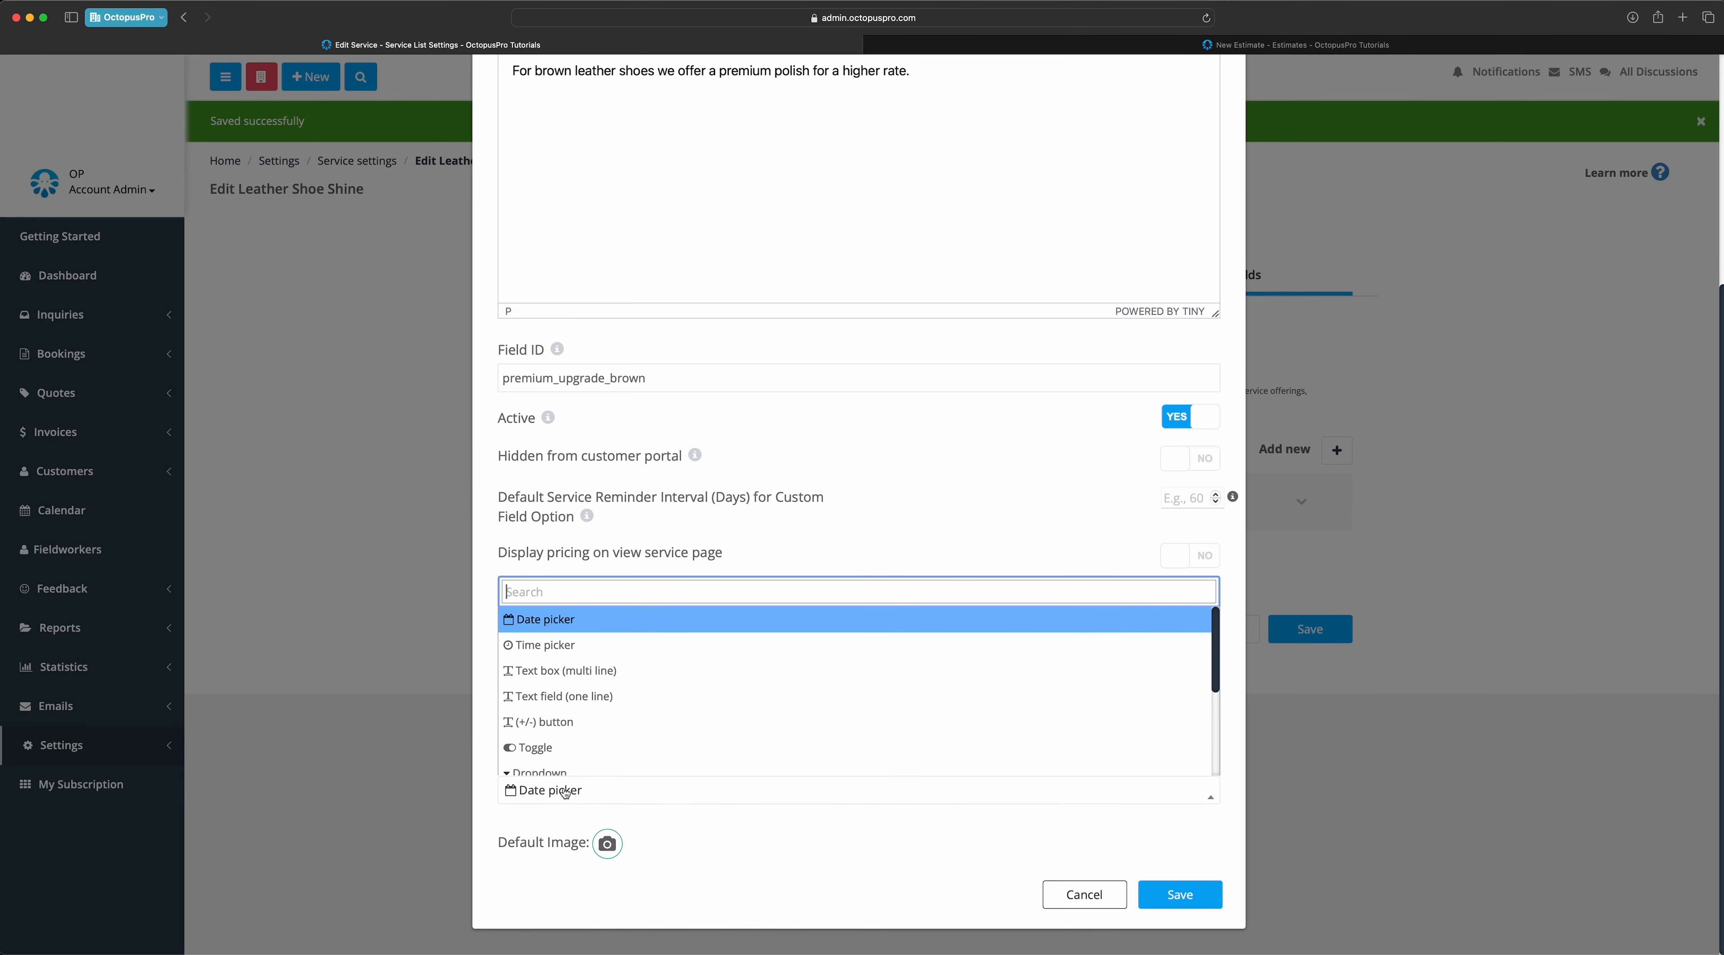
pyautogui.click(552, 748)
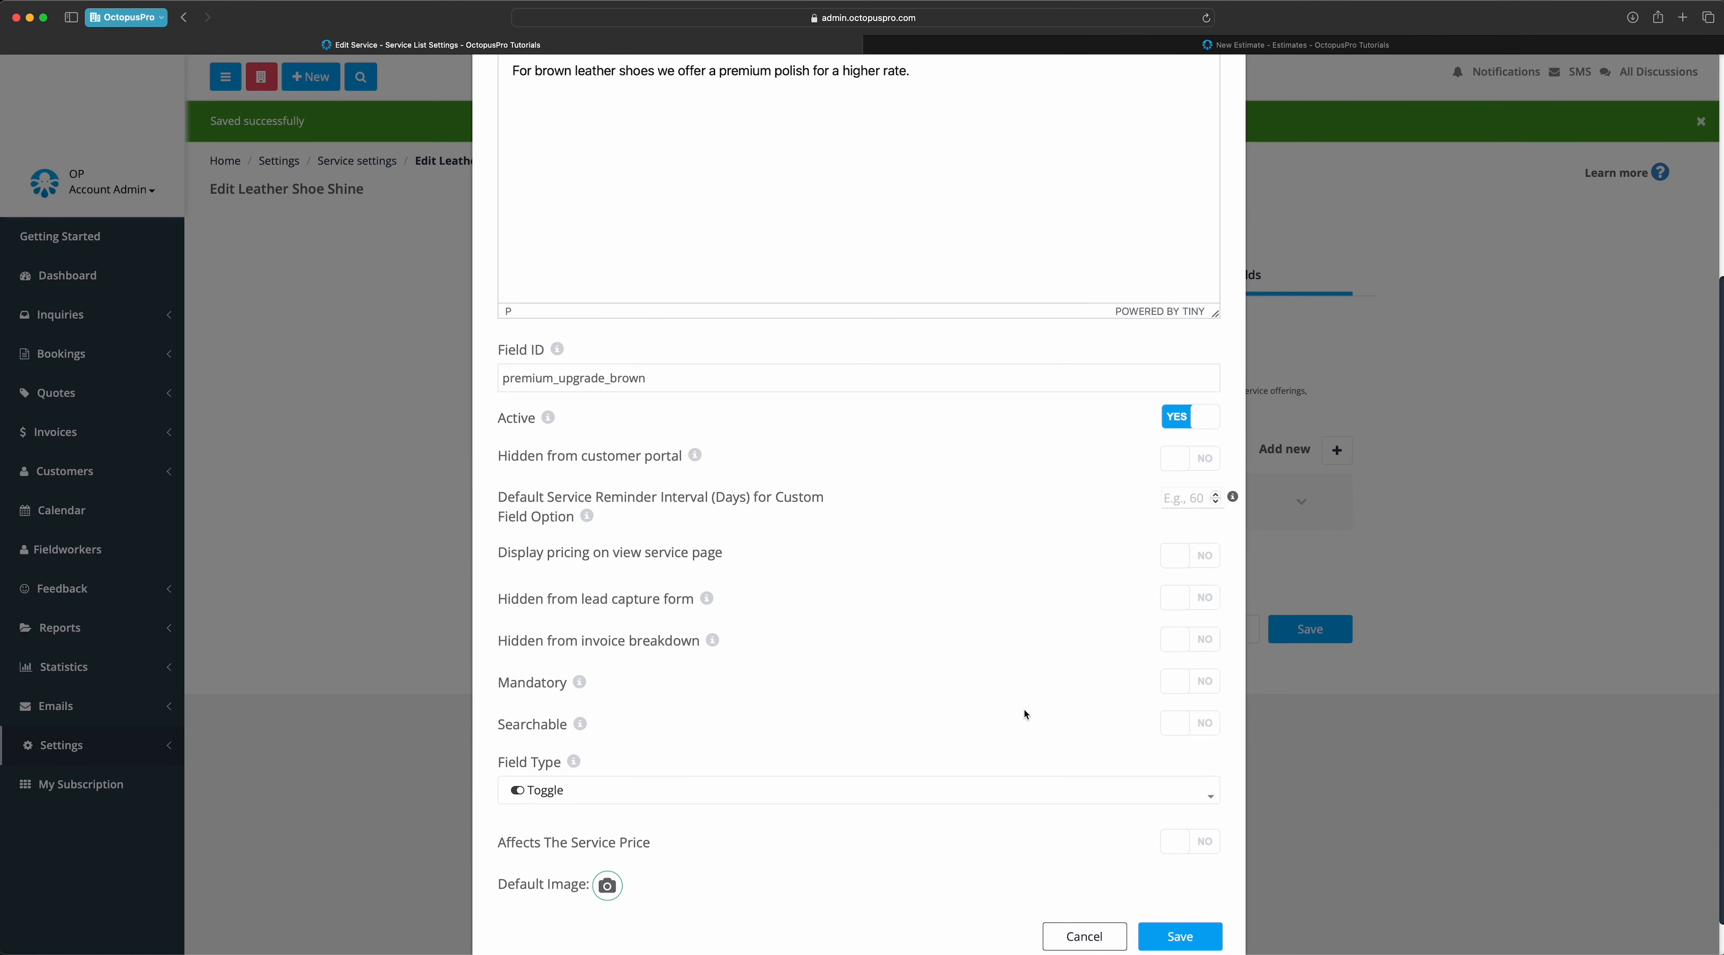
pyautogui.scroll(-2, 1031, 723)
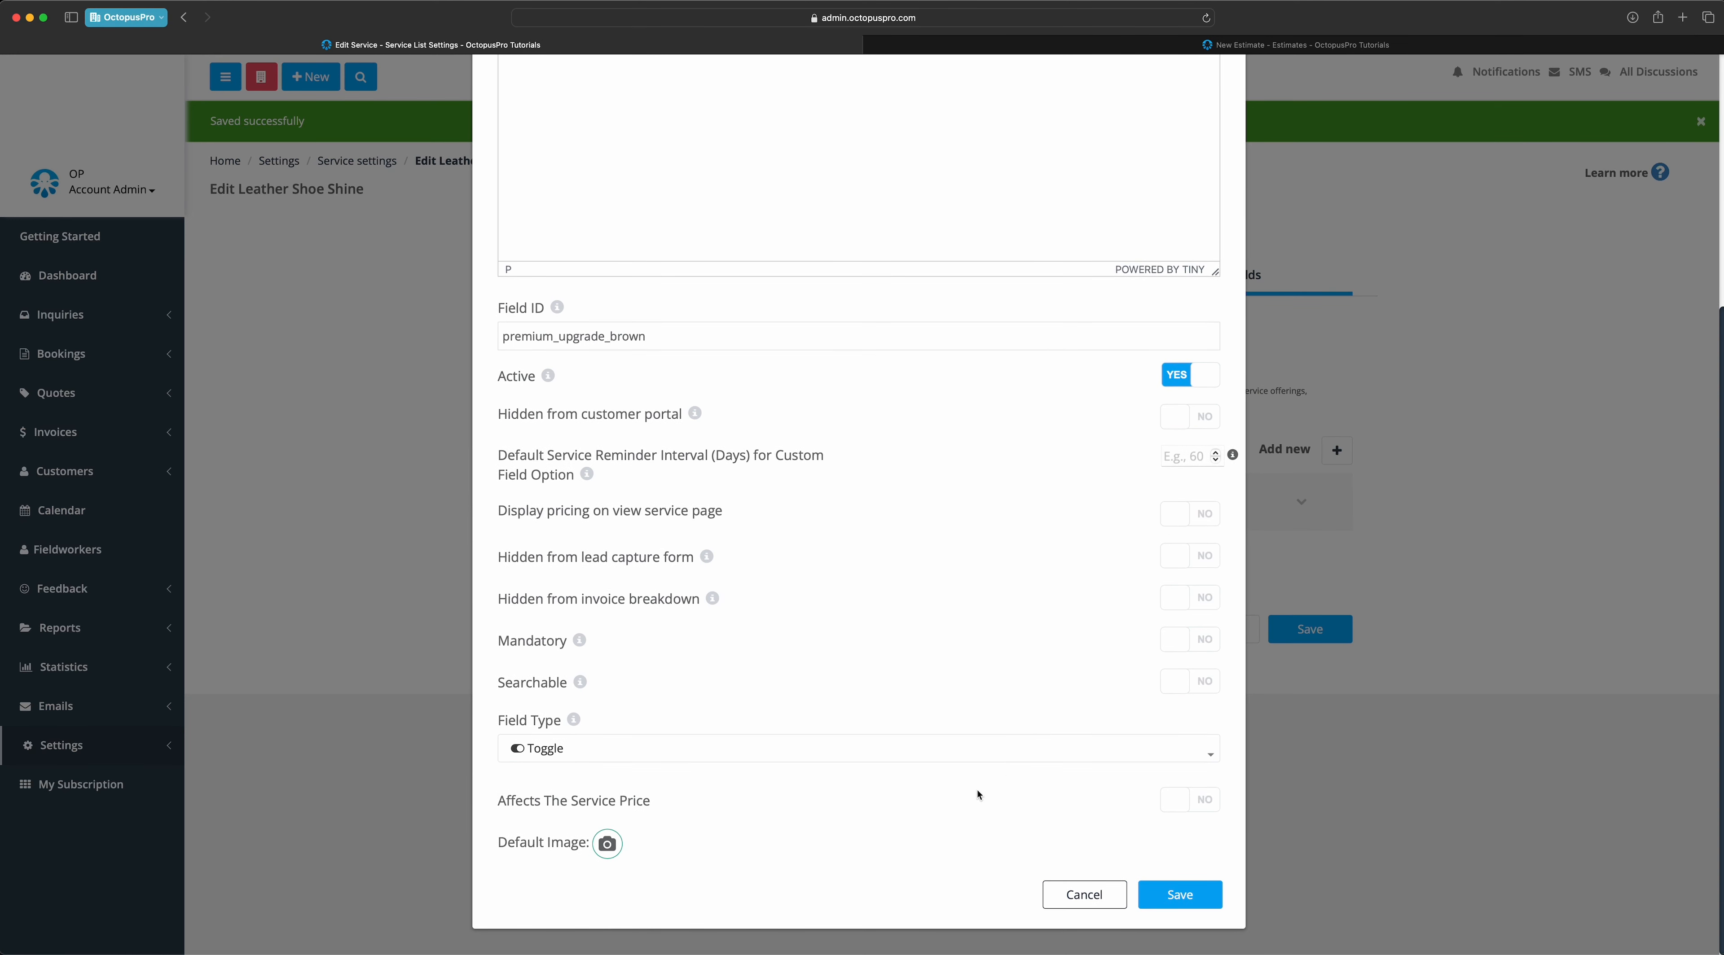
pyautogui.click(1175, 801)
# - Give the toggle an additional cost of 25 AUD per pair and 30 minutes of additional time, and save the custom field
pyautogui.scroll(-4, 726, 838)
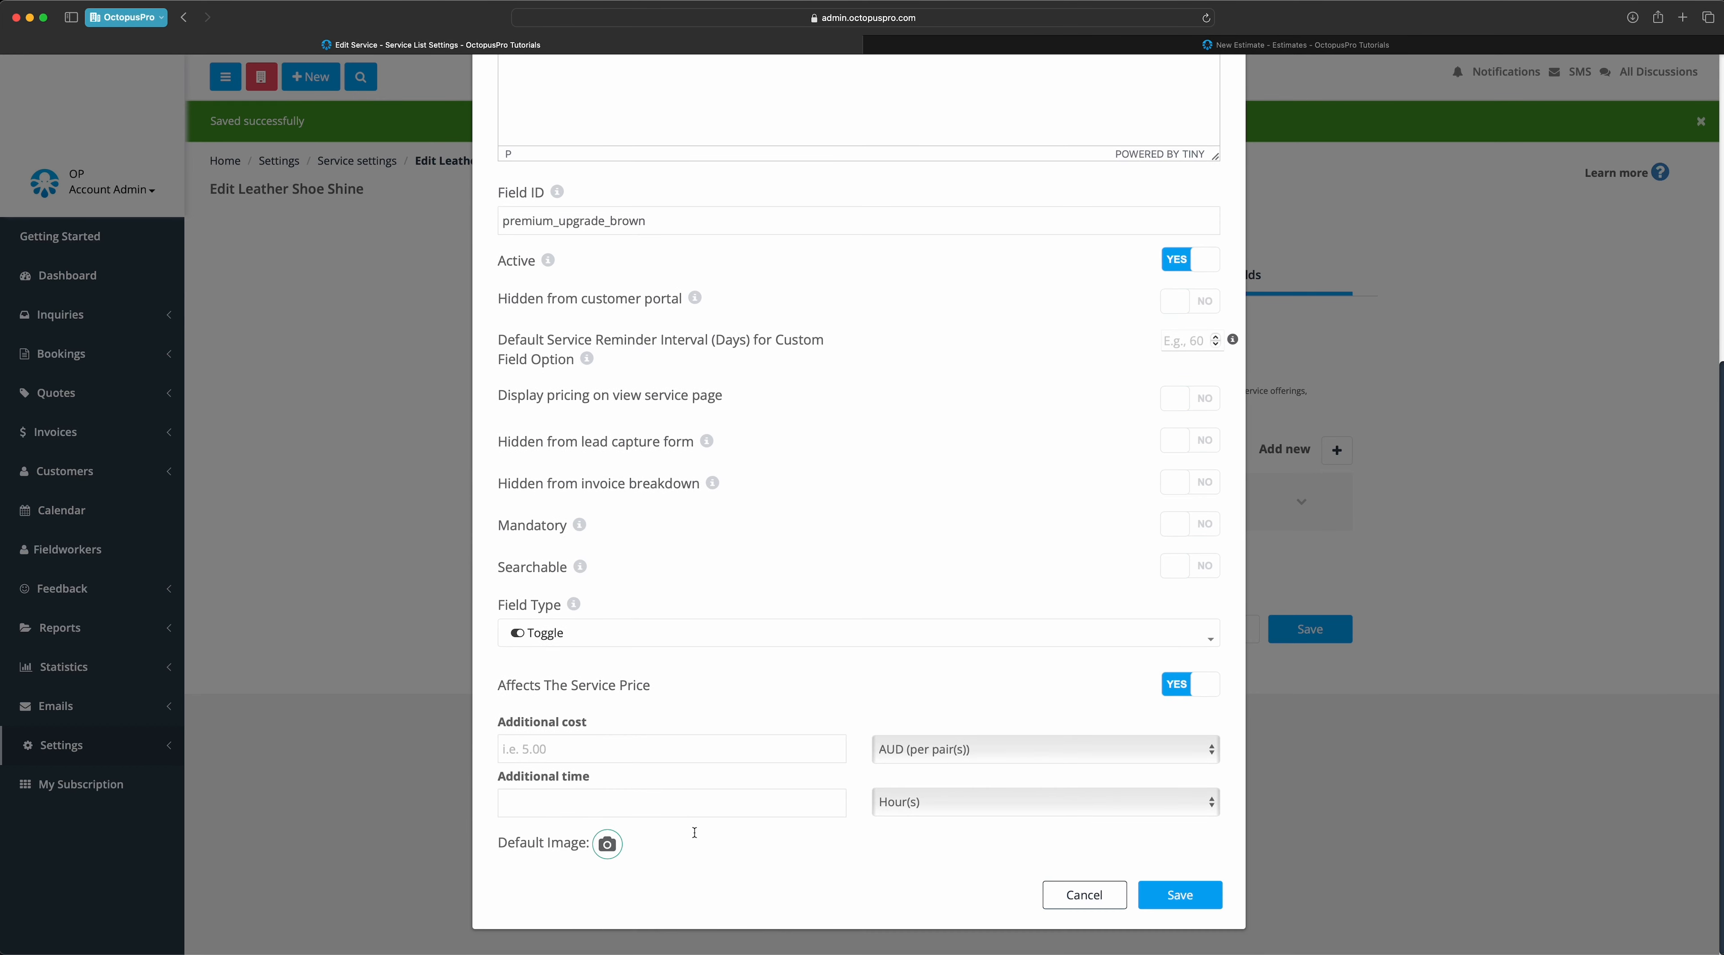
pyautogui.click(677, 753)
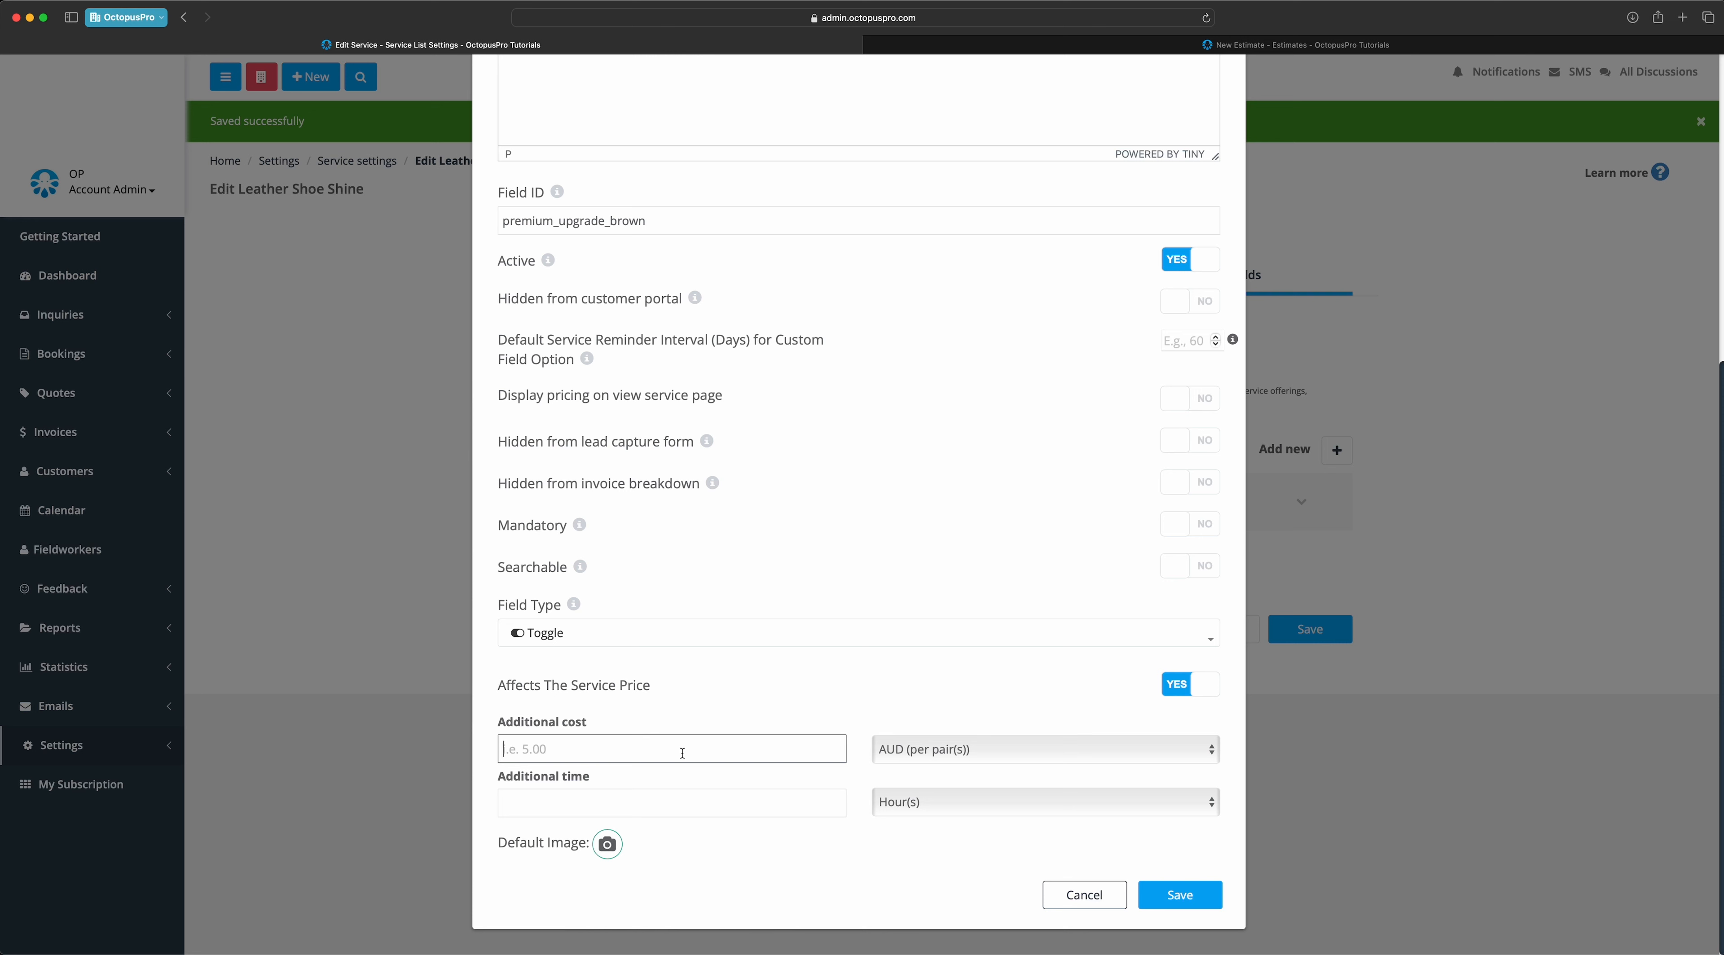
pyautogui.write('25')
pyautogui.click(924, 753)
pyautogui.click(926, 736)
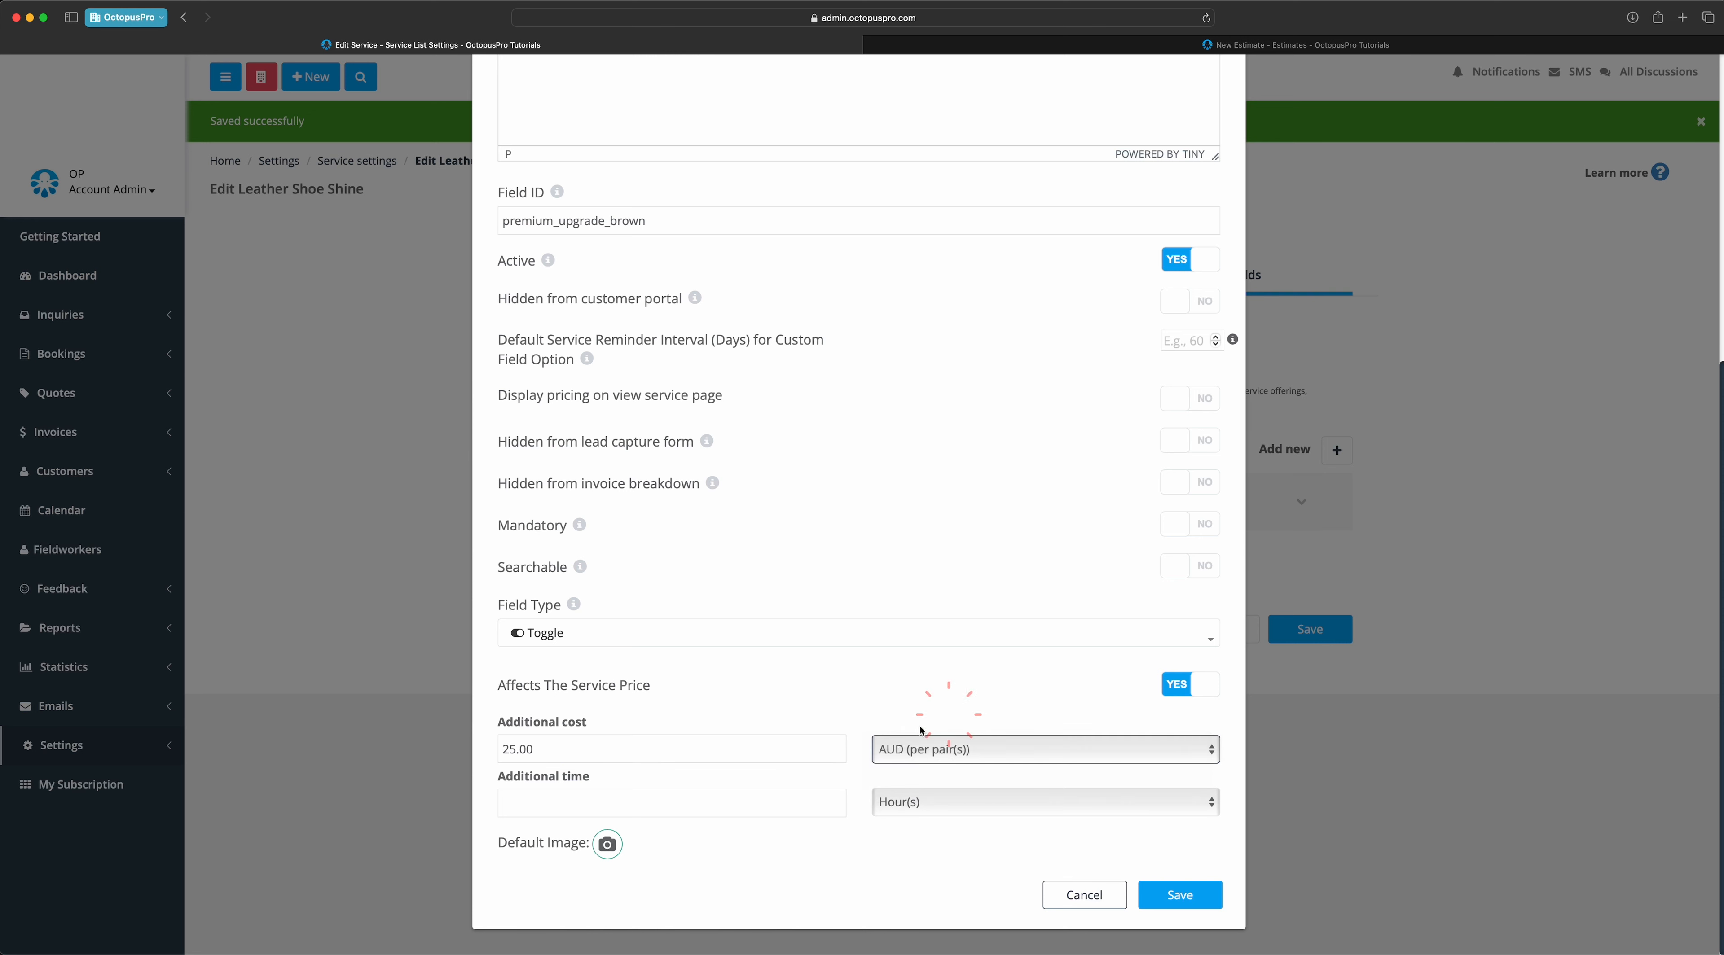
pyautogui.click(694, 812)
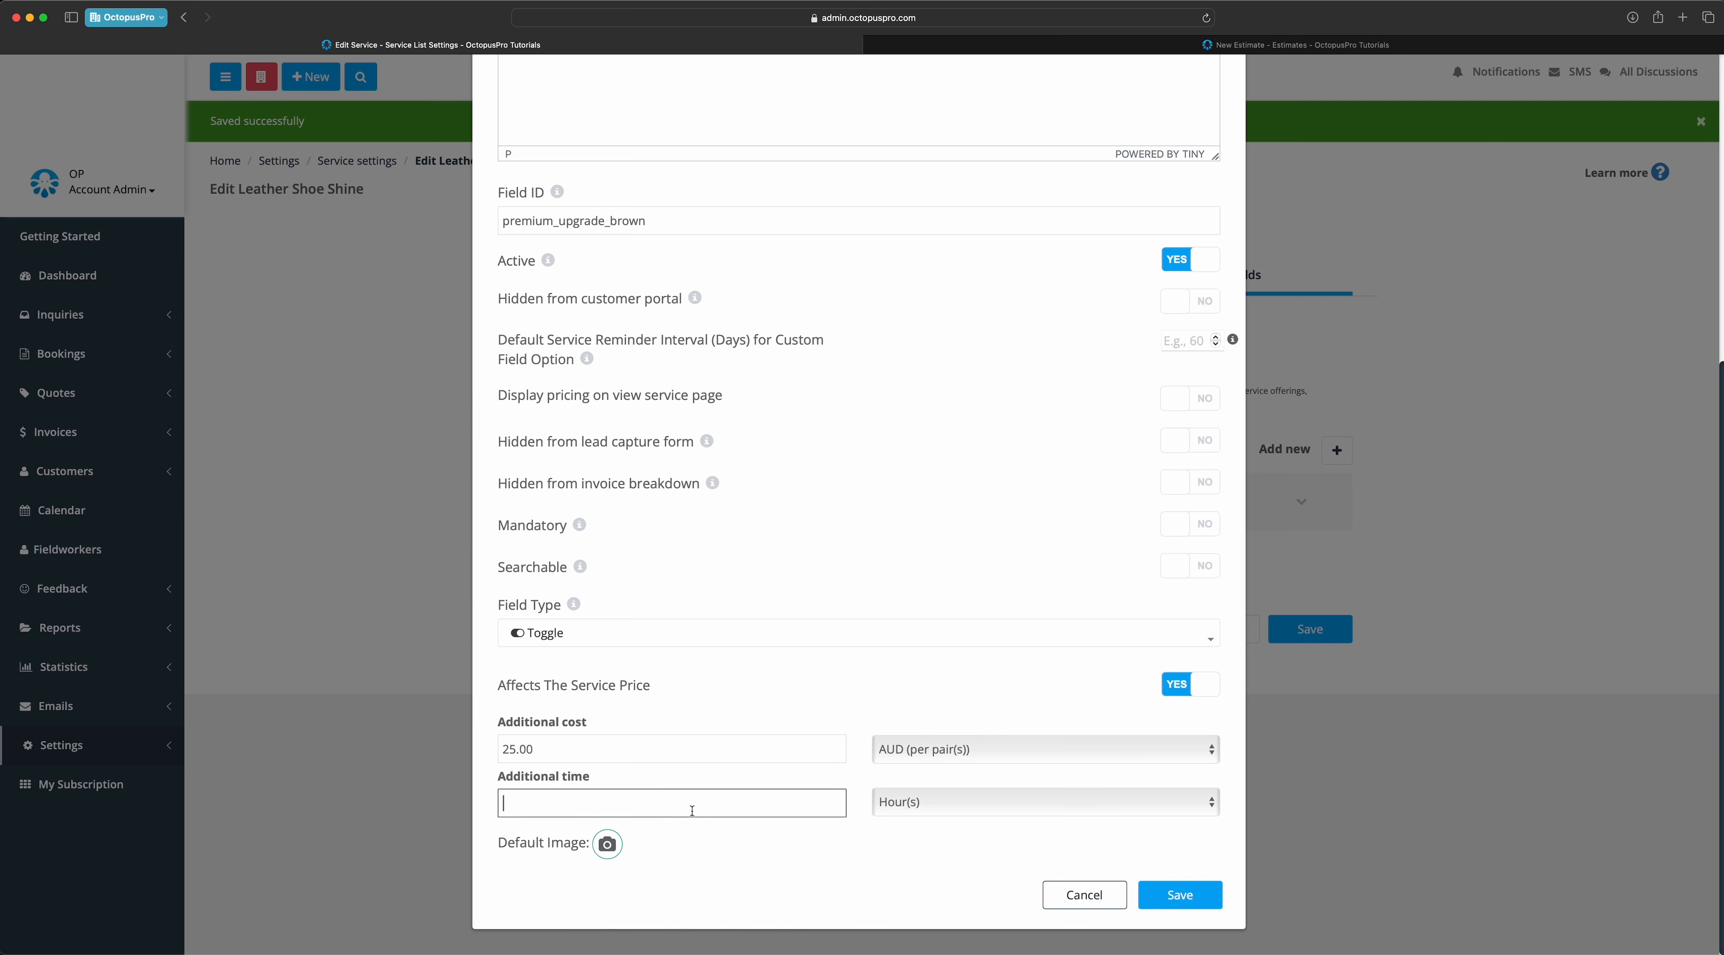
pyautogui.write('30')
pyautogui.click(890, 802)
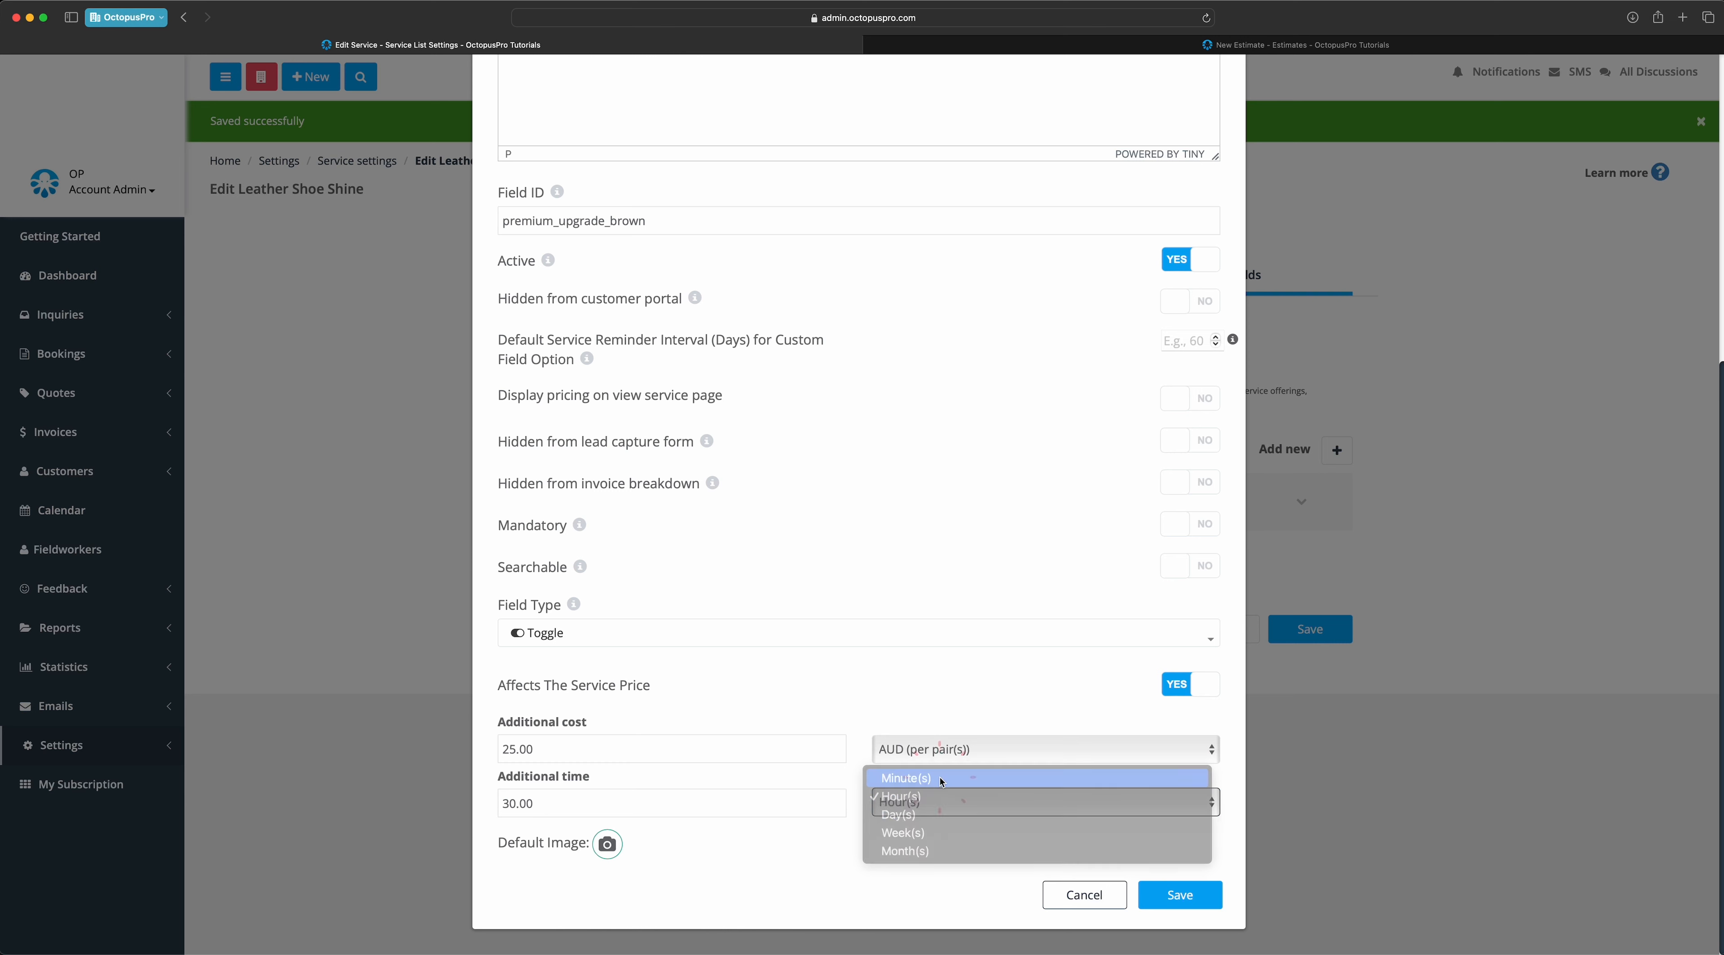
pyautogui.click(937, 777)
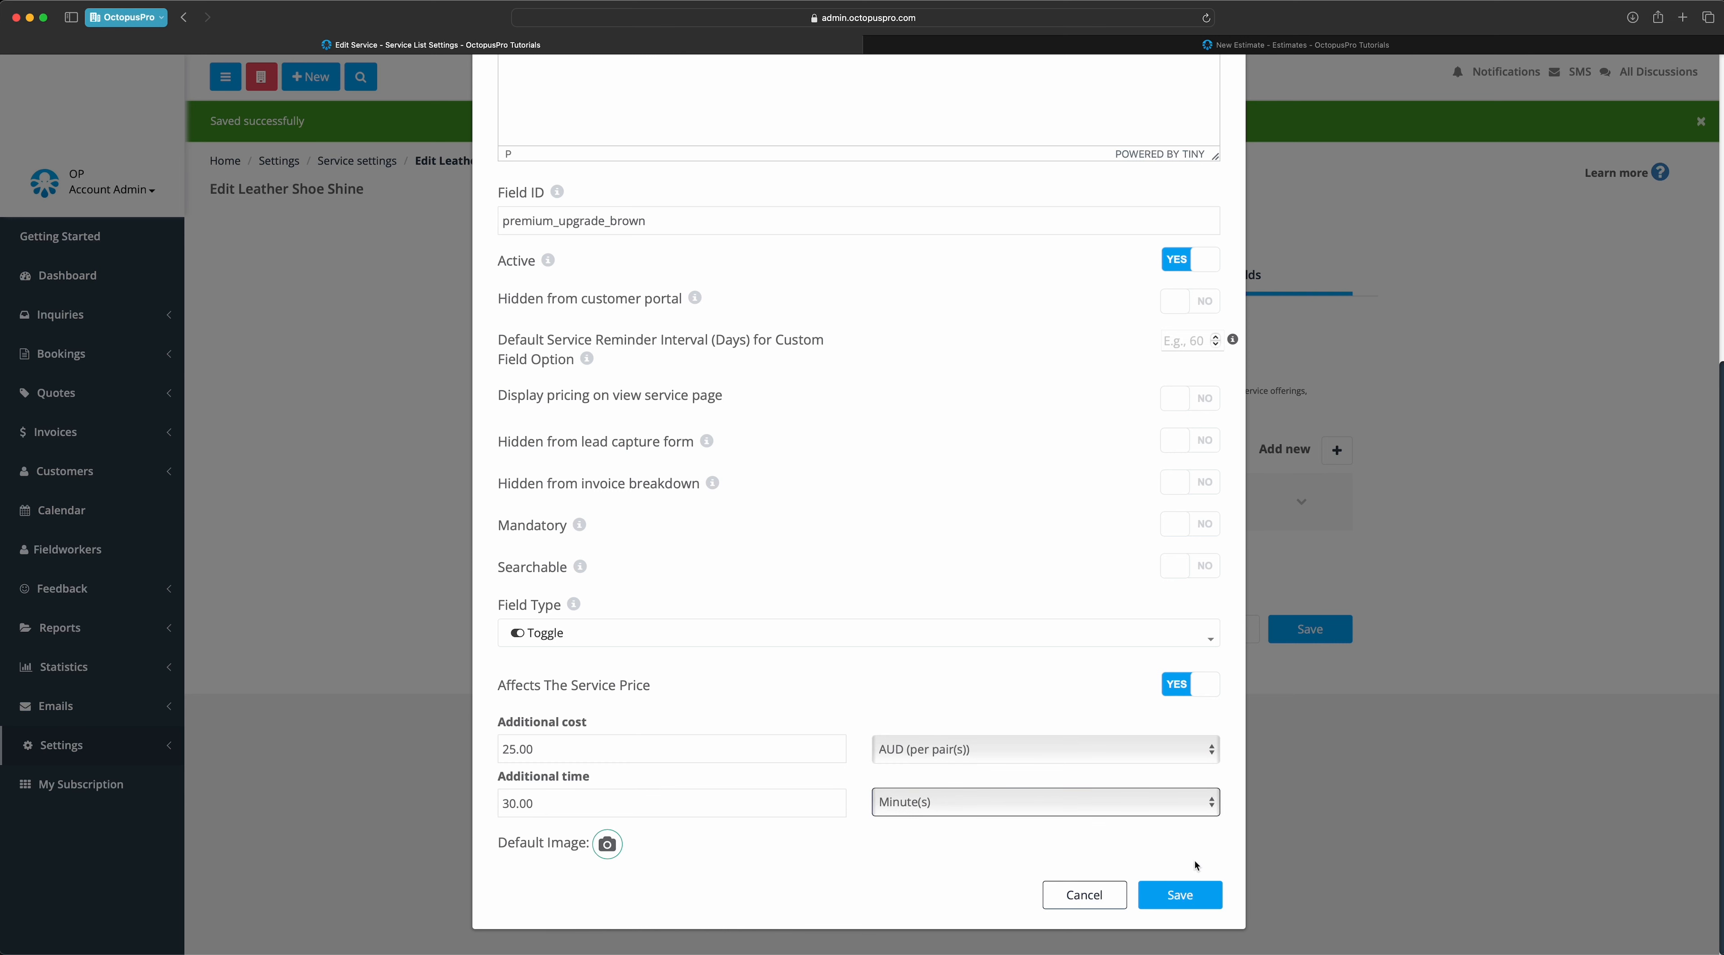
pyautogui.click(1181, 896)
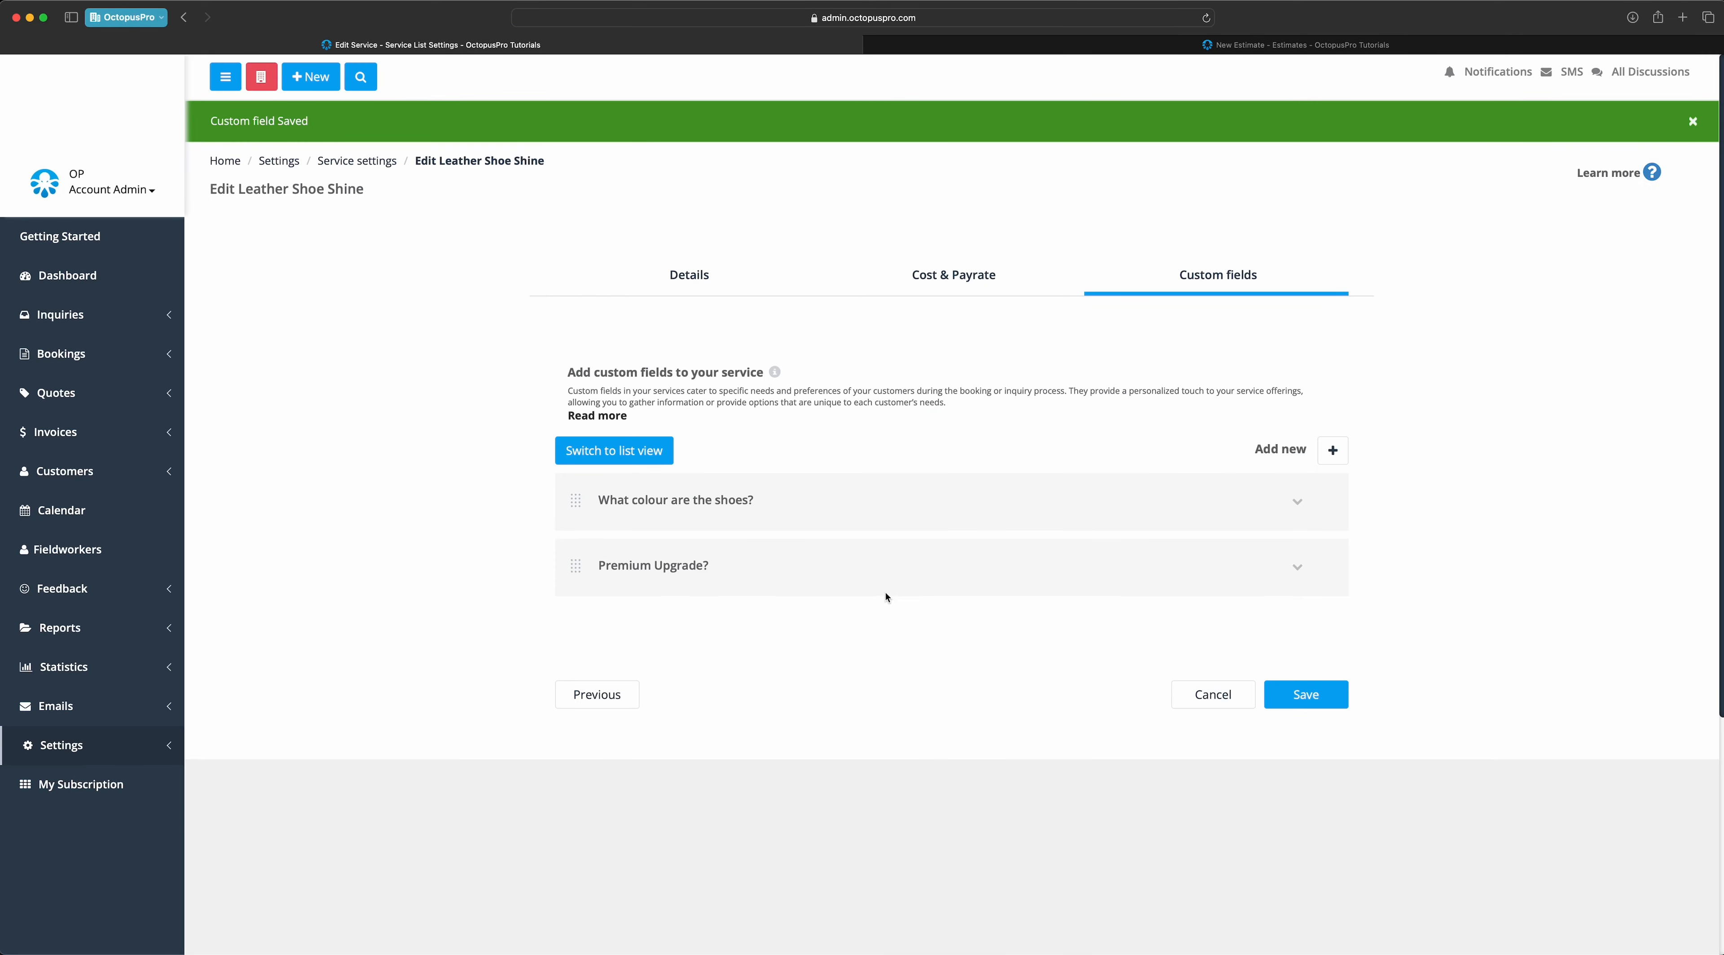
# - Edit the shoe colour custom field so that its Brown selection has Premium Upgrade? (premium_upgrade_brown) as a dependent
pyautogui.click(1297, 501)
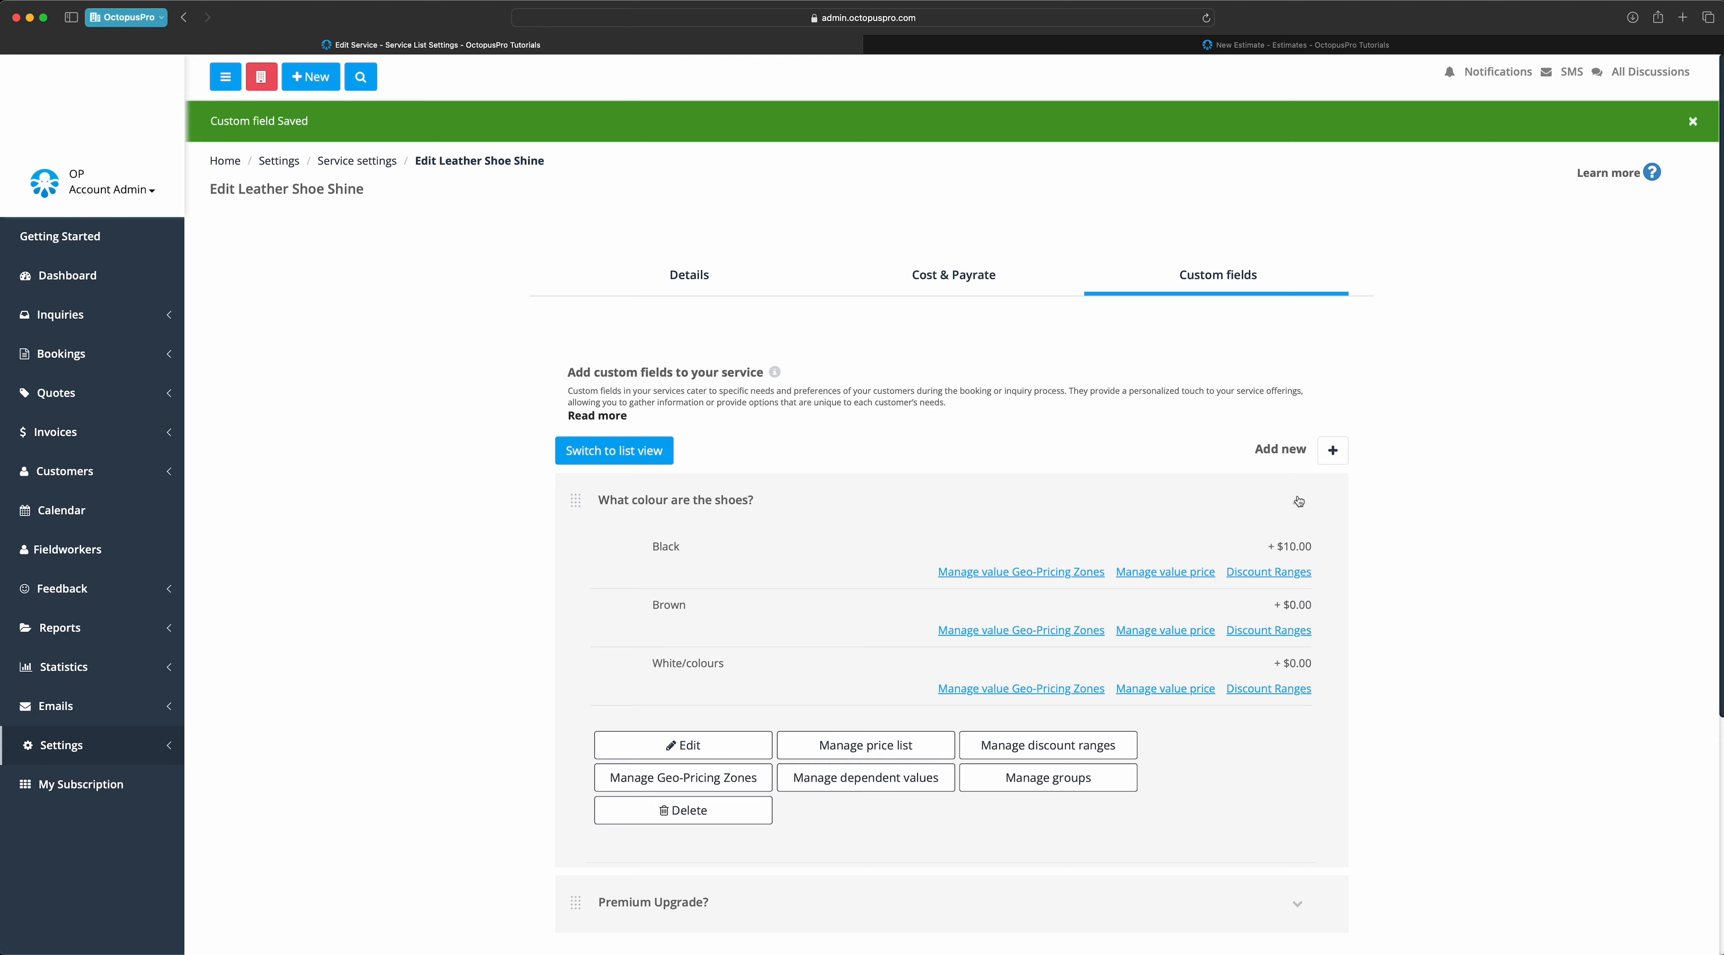
pyautogui.click(705, 742)
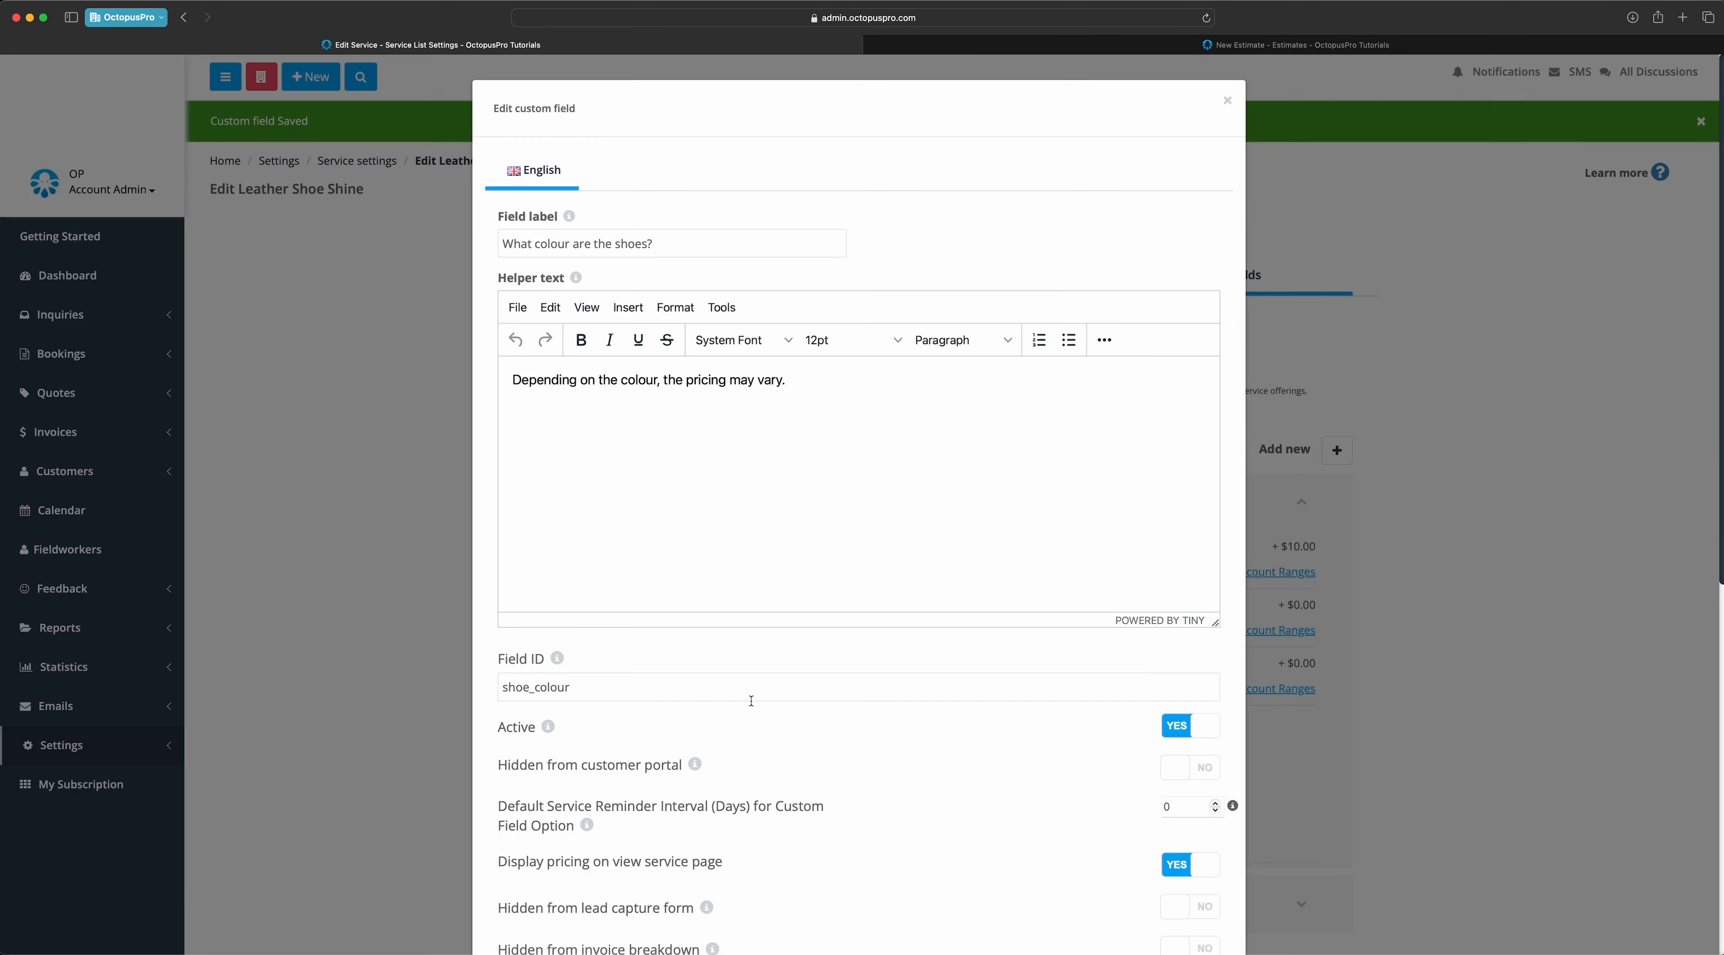
pyautogui.scroll(-8, 874, 707)
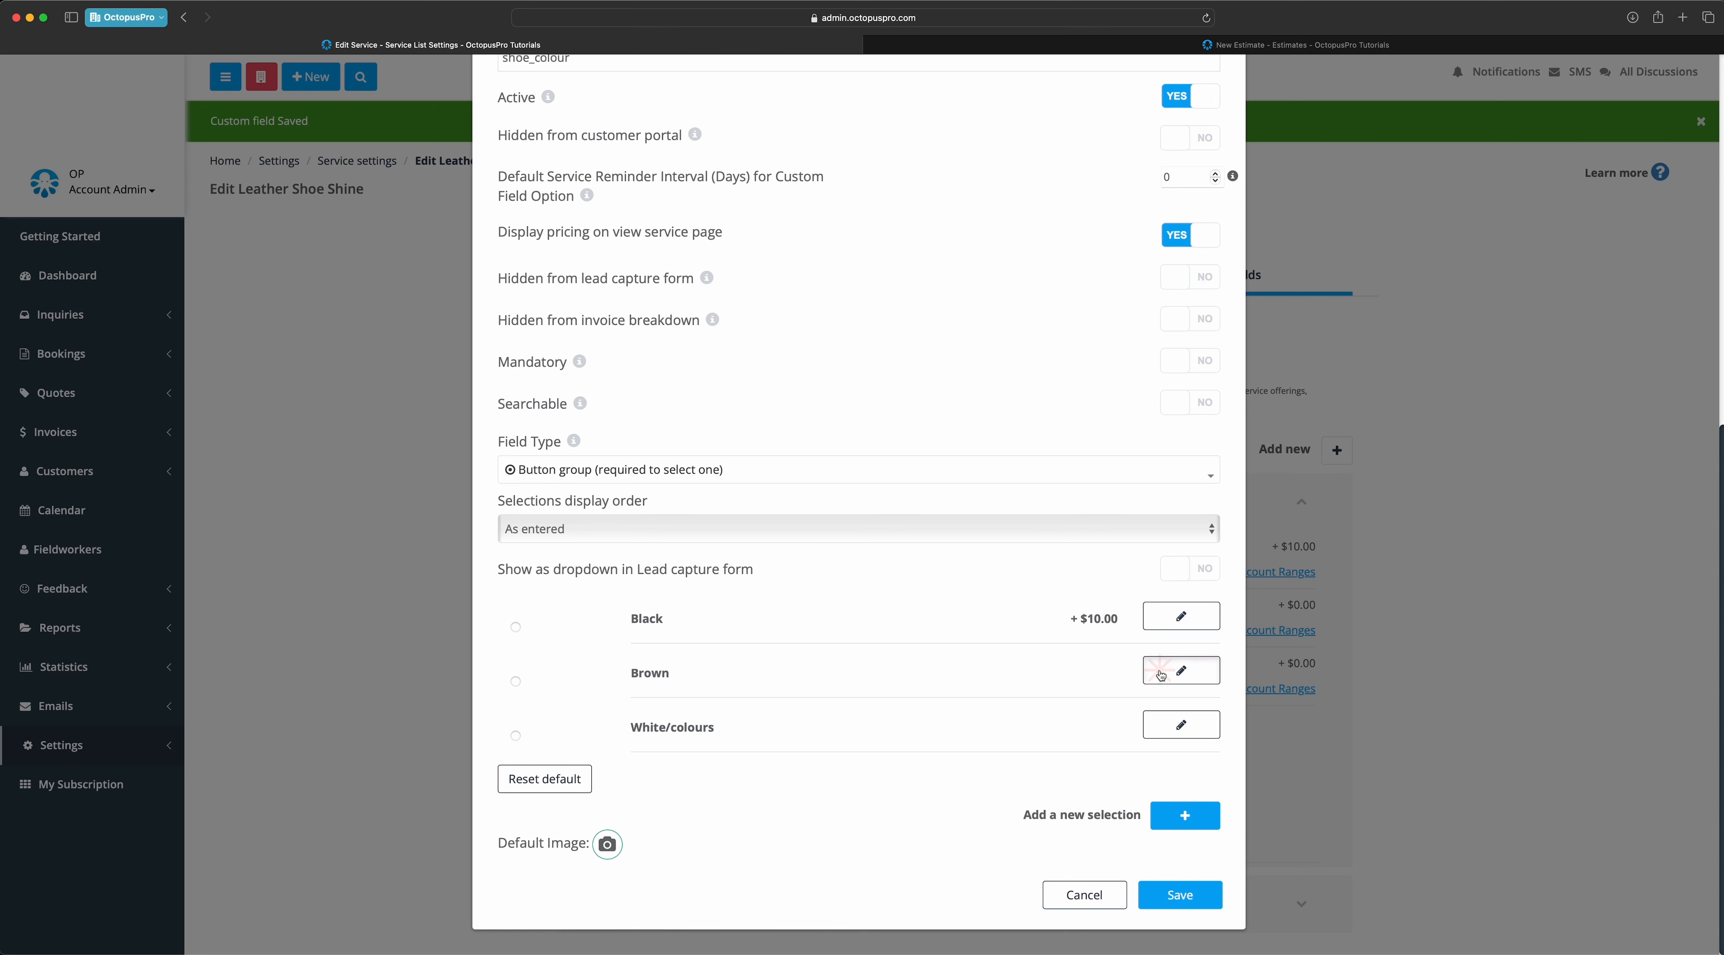
pyautogui.click(1181, 670)
pyautogui.scroll(-1, 803, 800)
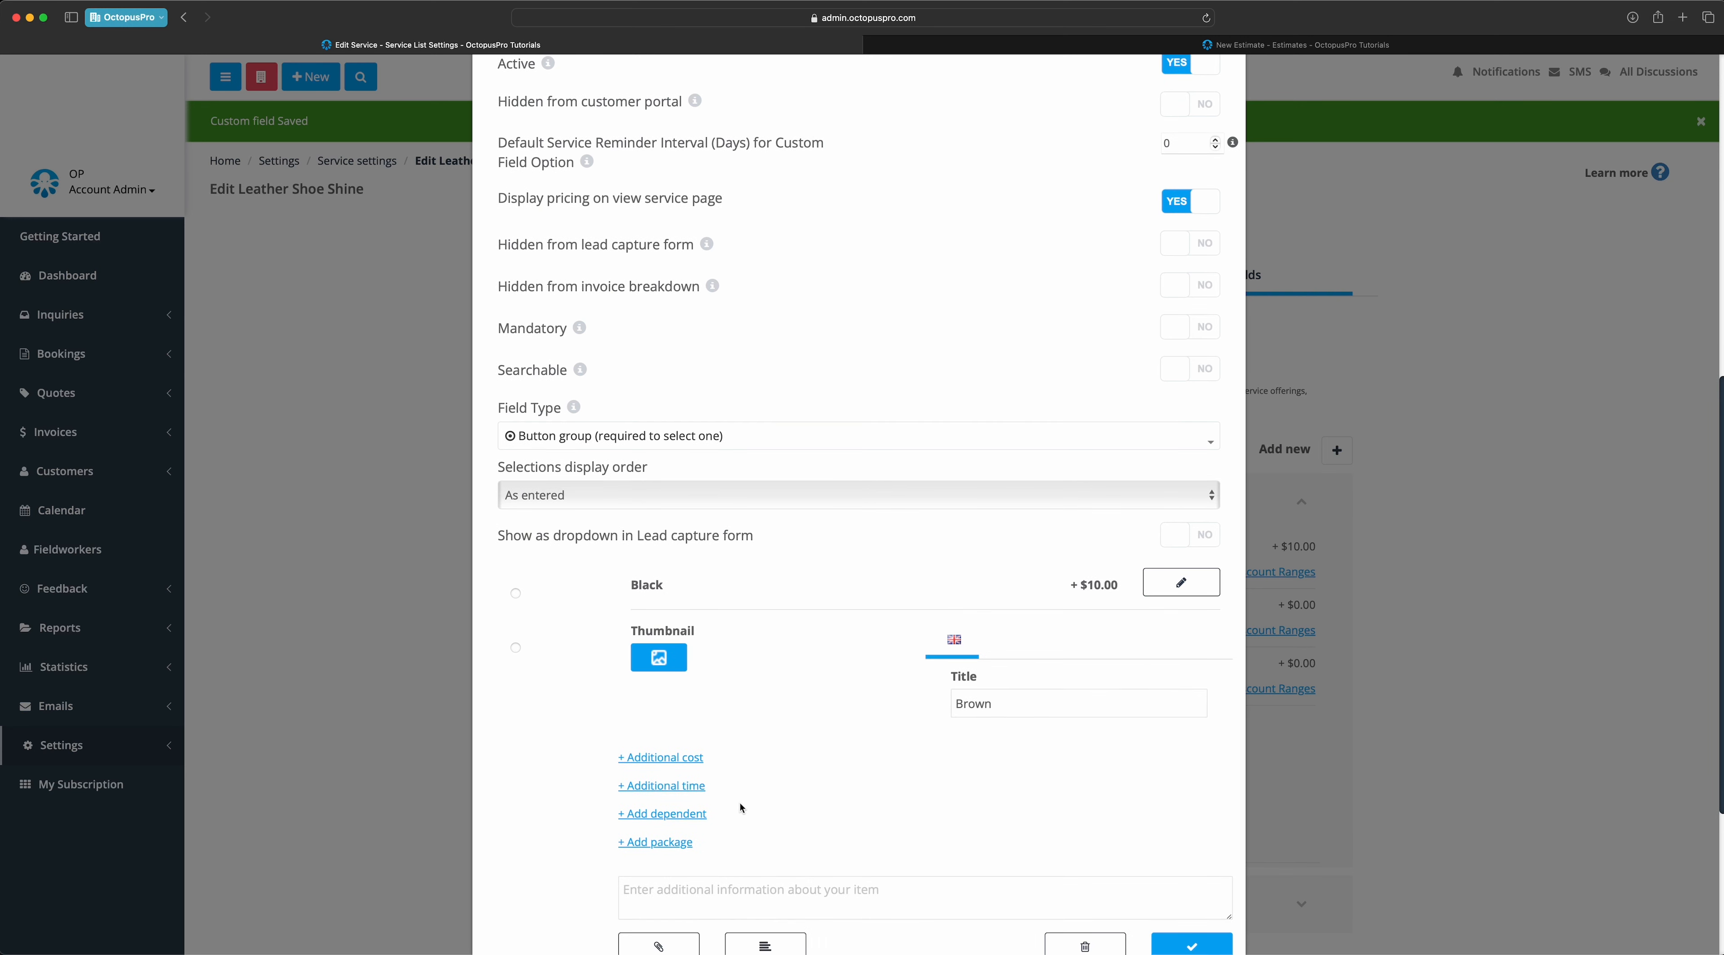
pyautogui.click(675, 812)
pyautogui.scroll(-3, 786, 788)
pyautogui.click(784, 758)
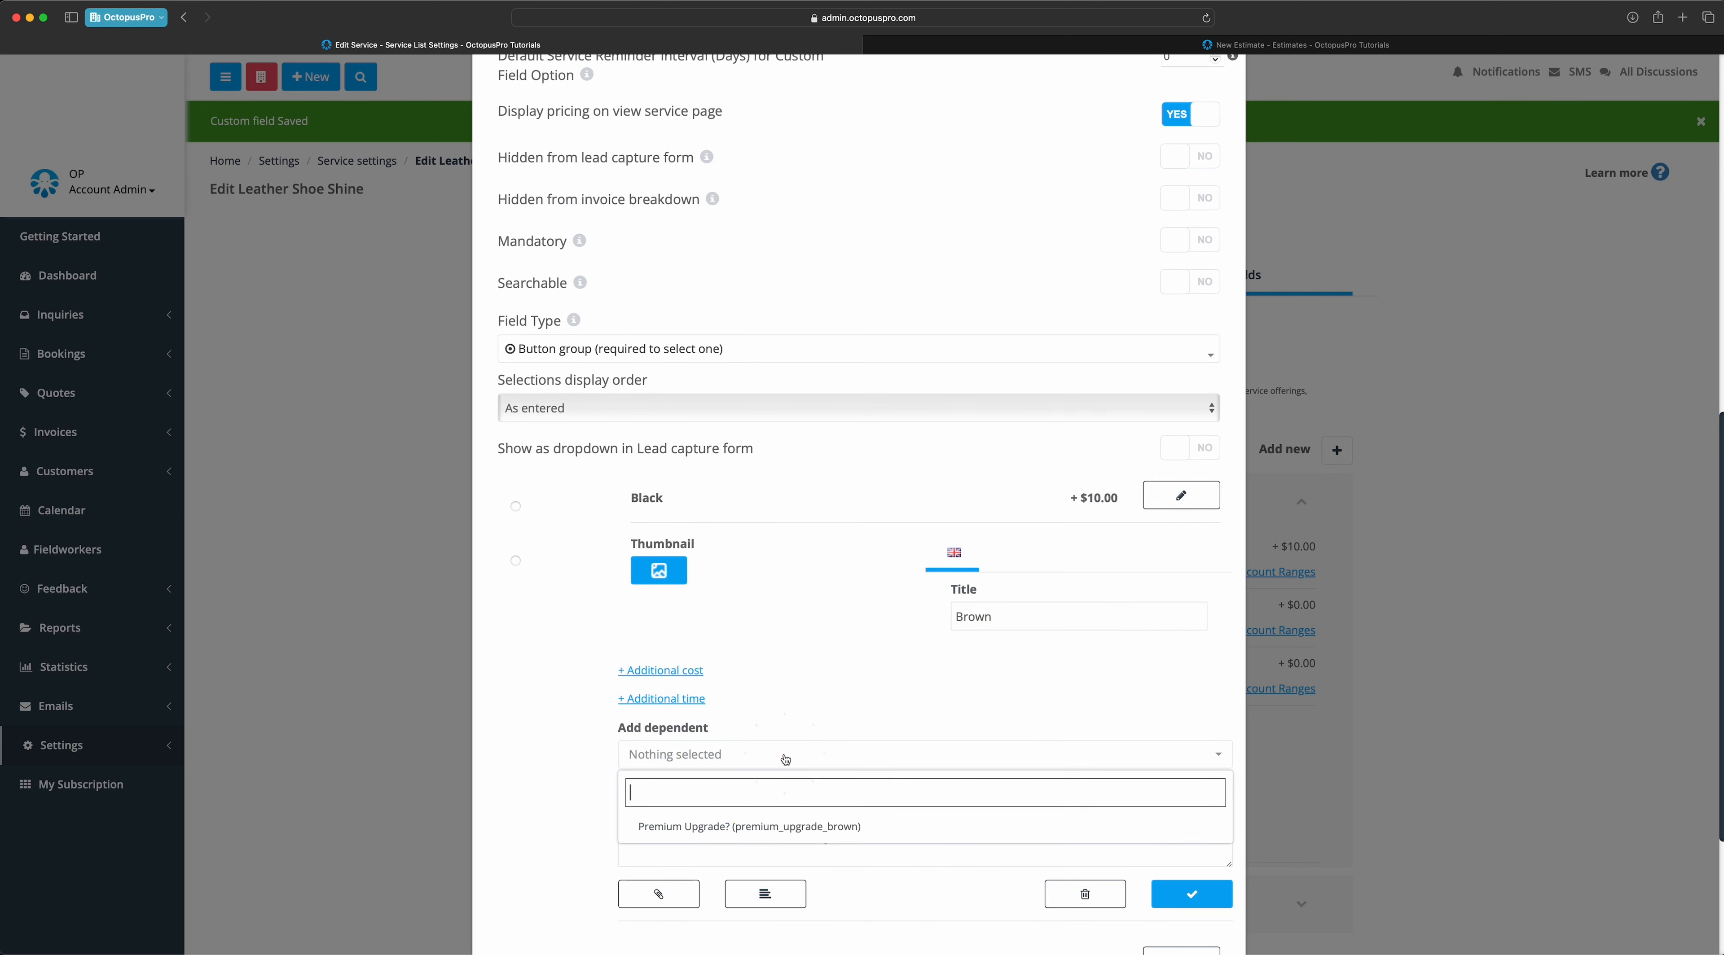
pyautogui.click(727, 830)
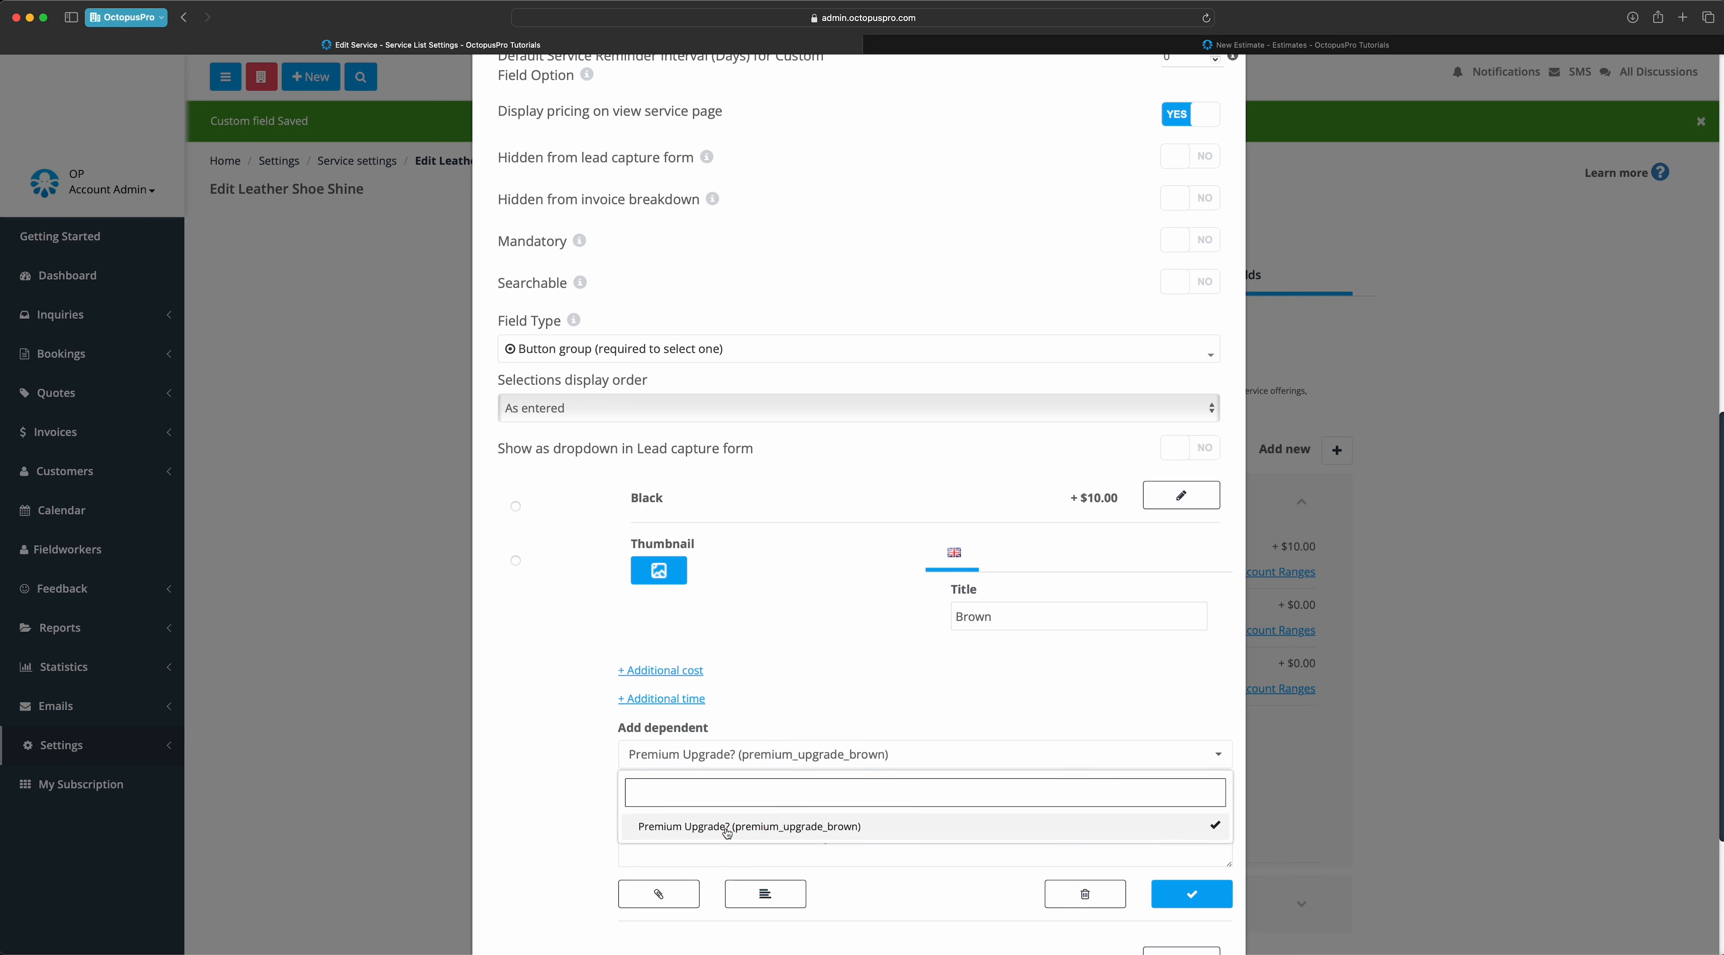
pyautogui.click(563, 842)
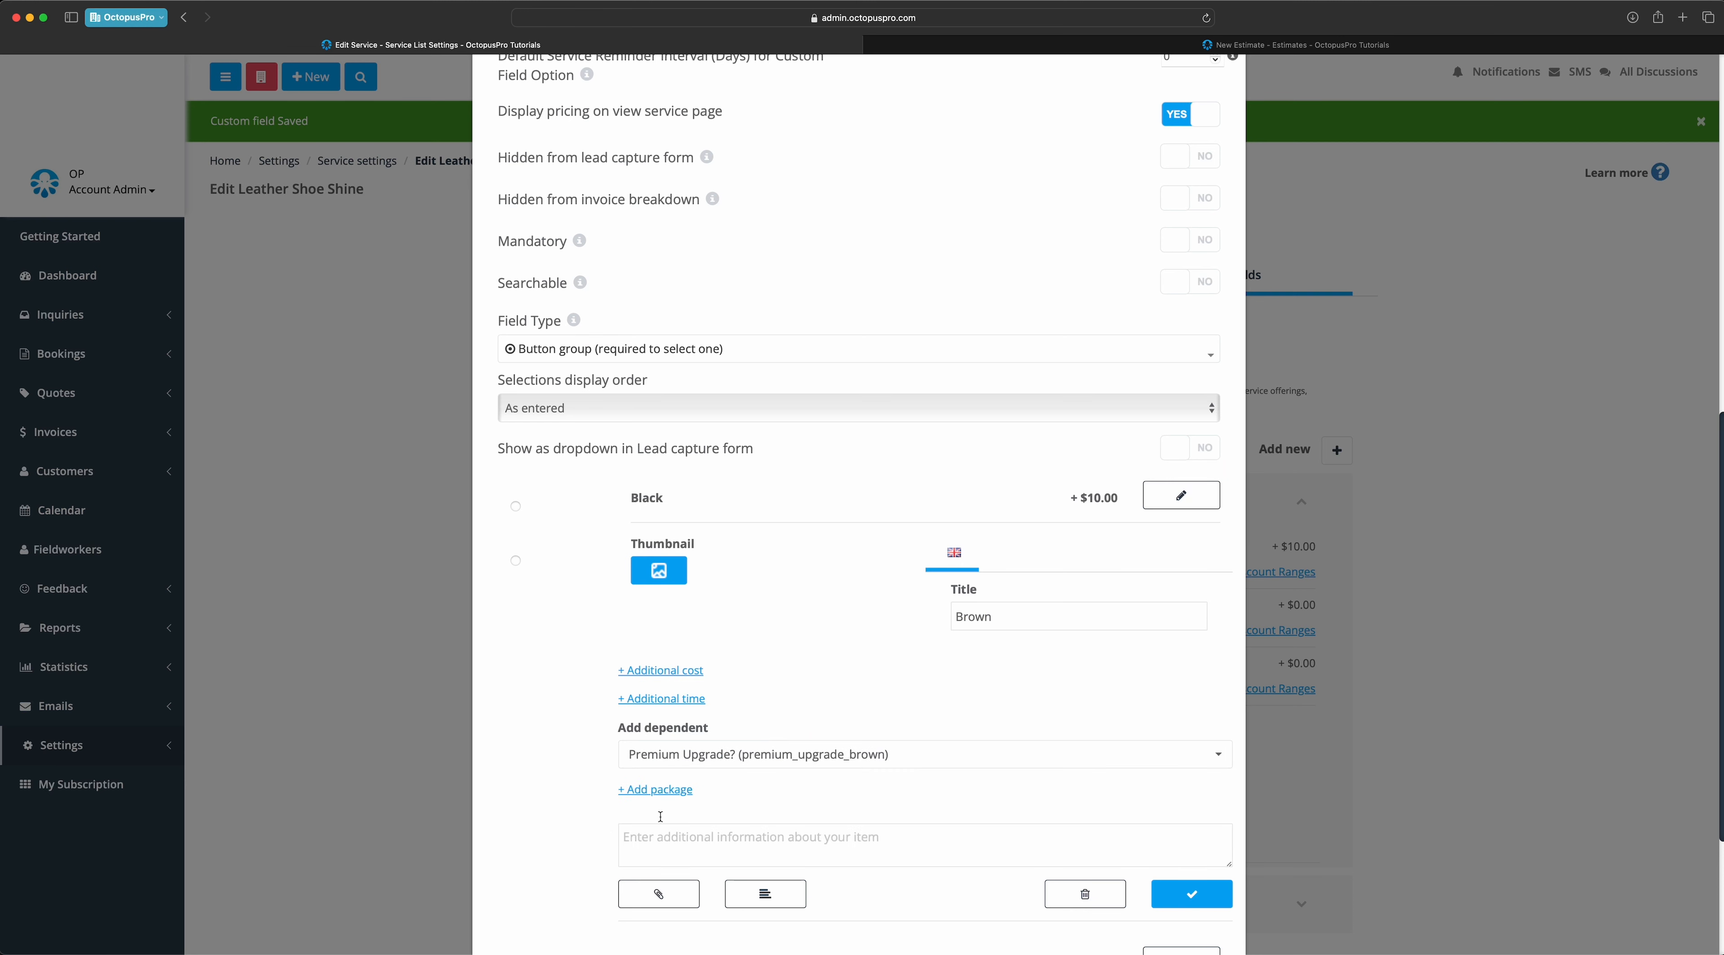
pyautogui.click(1202, 899)
# - Save the shoe colour field, apply the changes to all services and default values, and activate all its options for all fieldworkers
pyautogui.click(1185, 896)
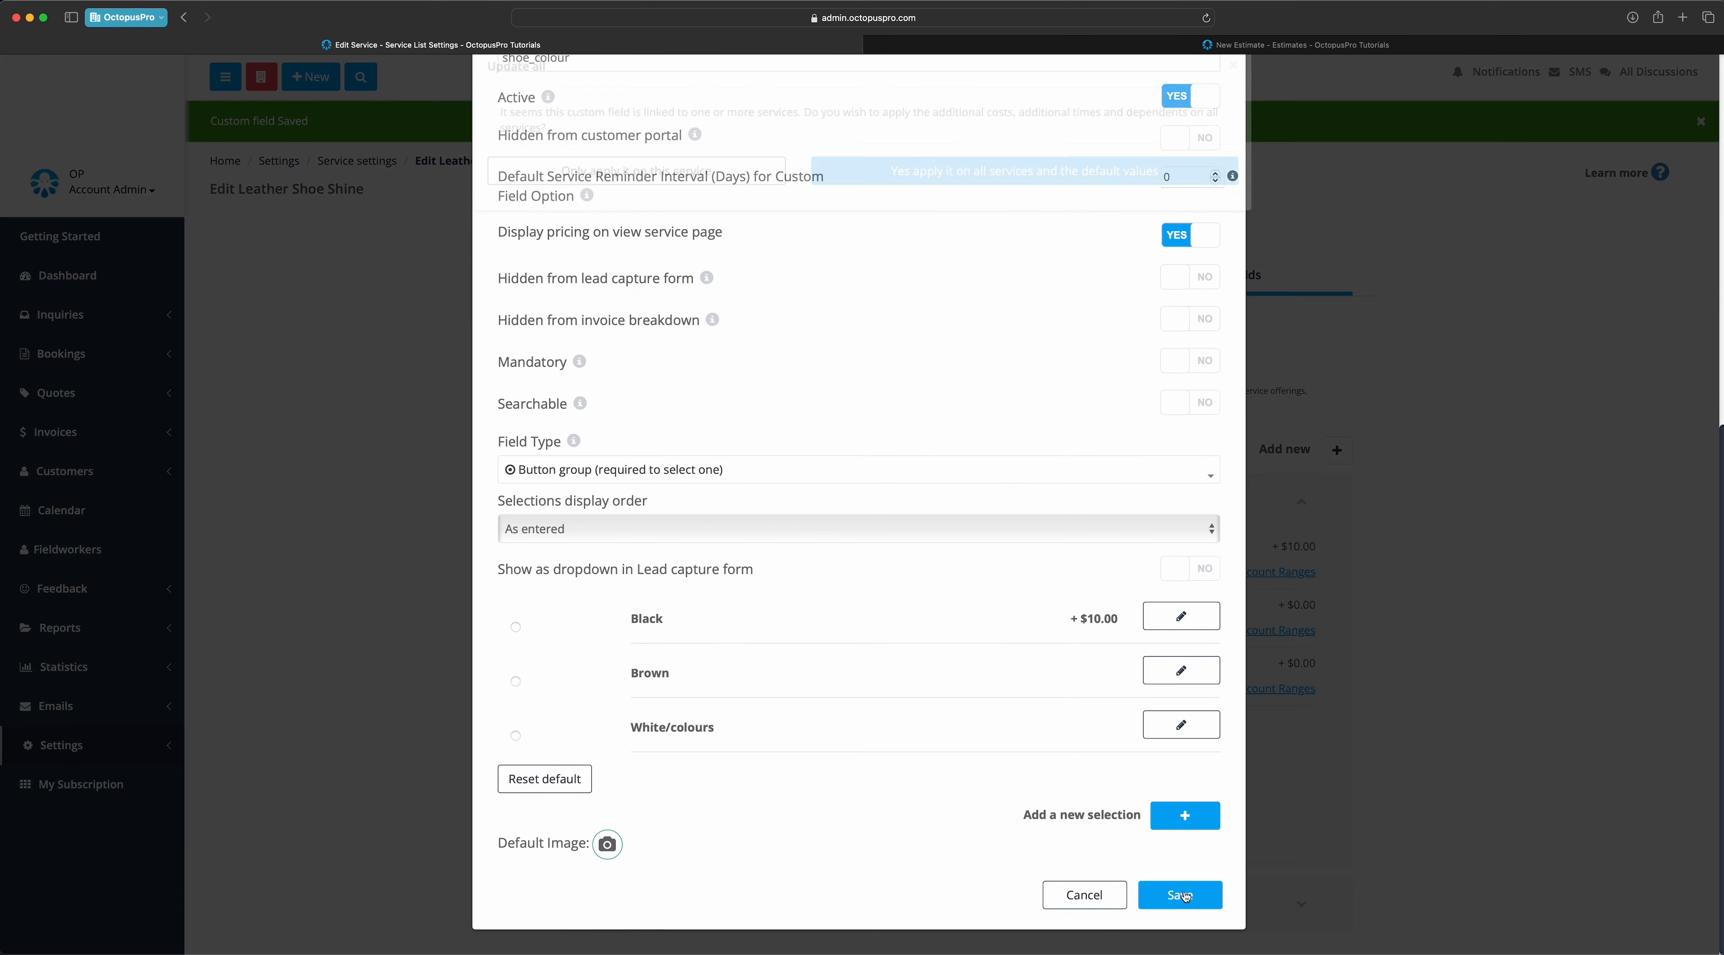
pyautogui.click(996, 214)
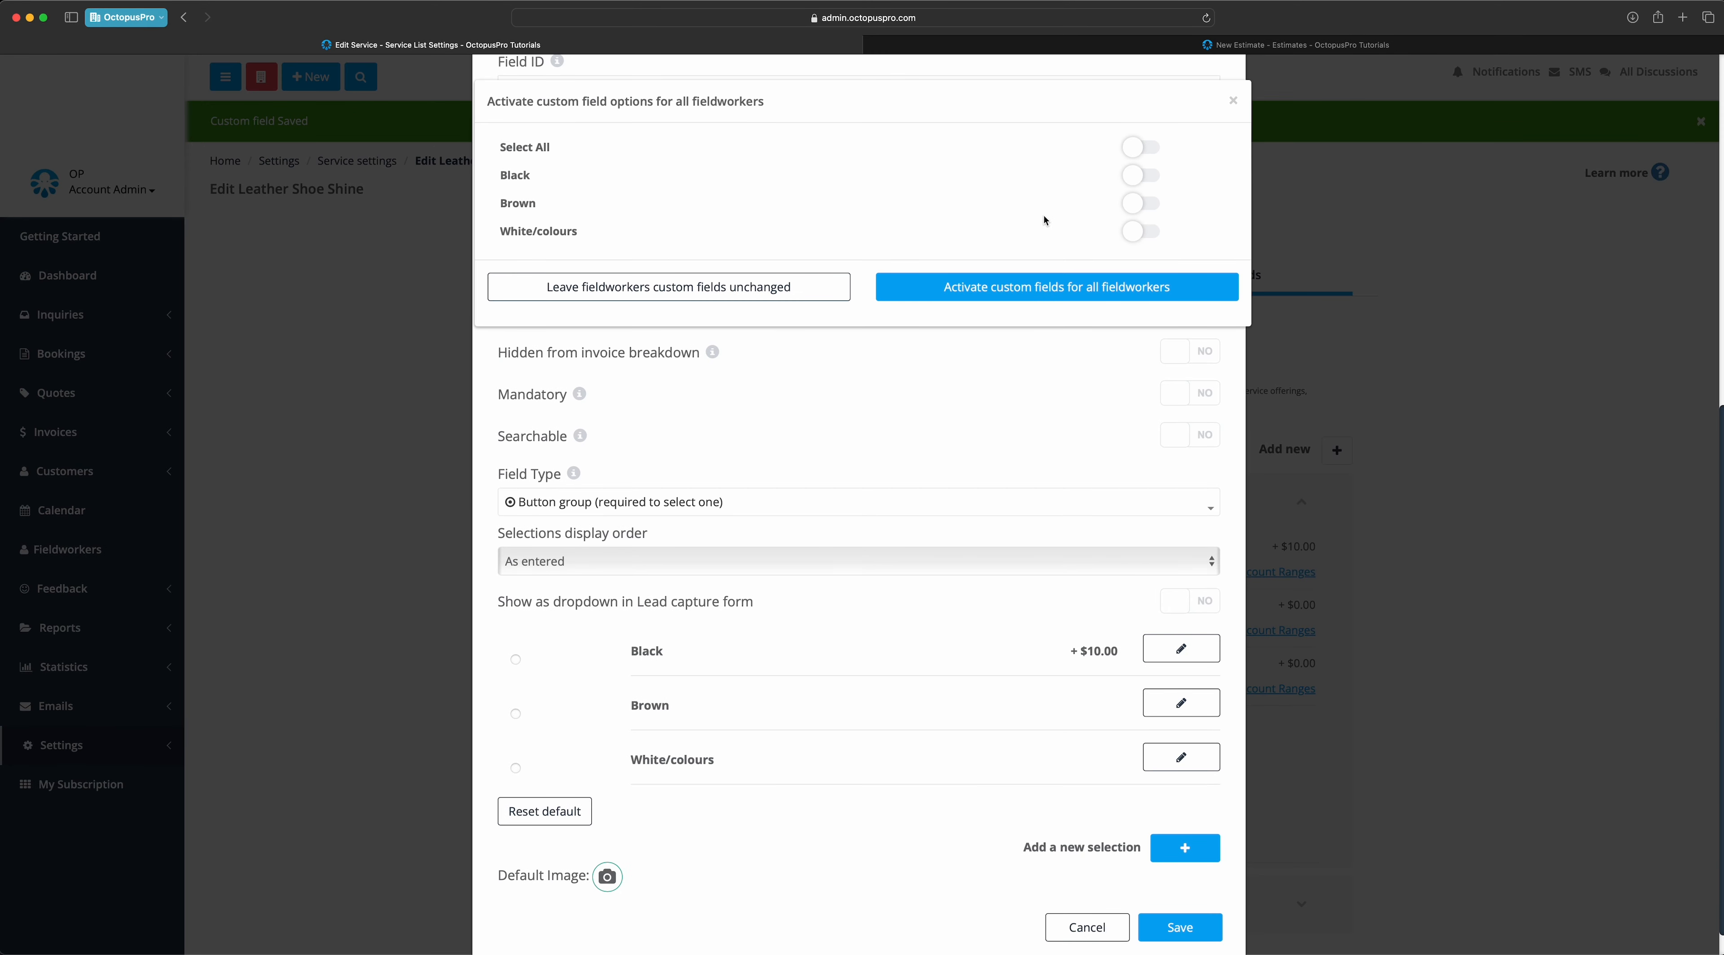
pyautogui.click(1150, 149)
pyautogui.click(1031, 281)
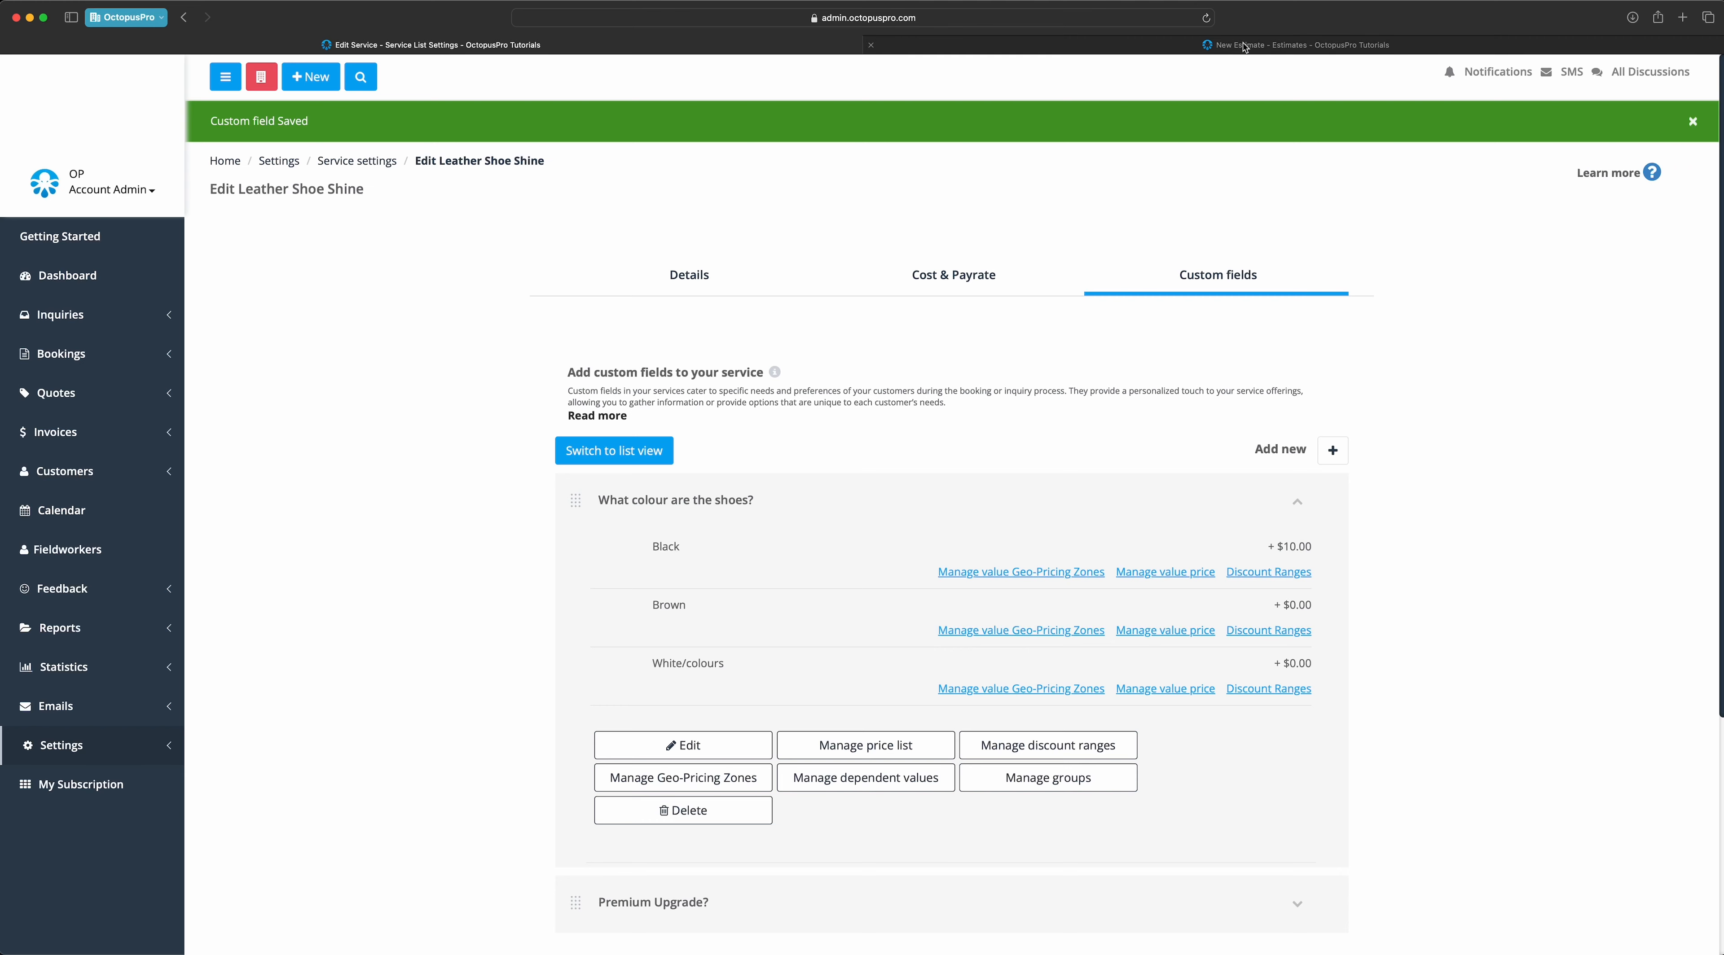
# - Return to the new estimate, reload it and add the Leather Shoe Shine service
pyautogui.click(1234, 46)
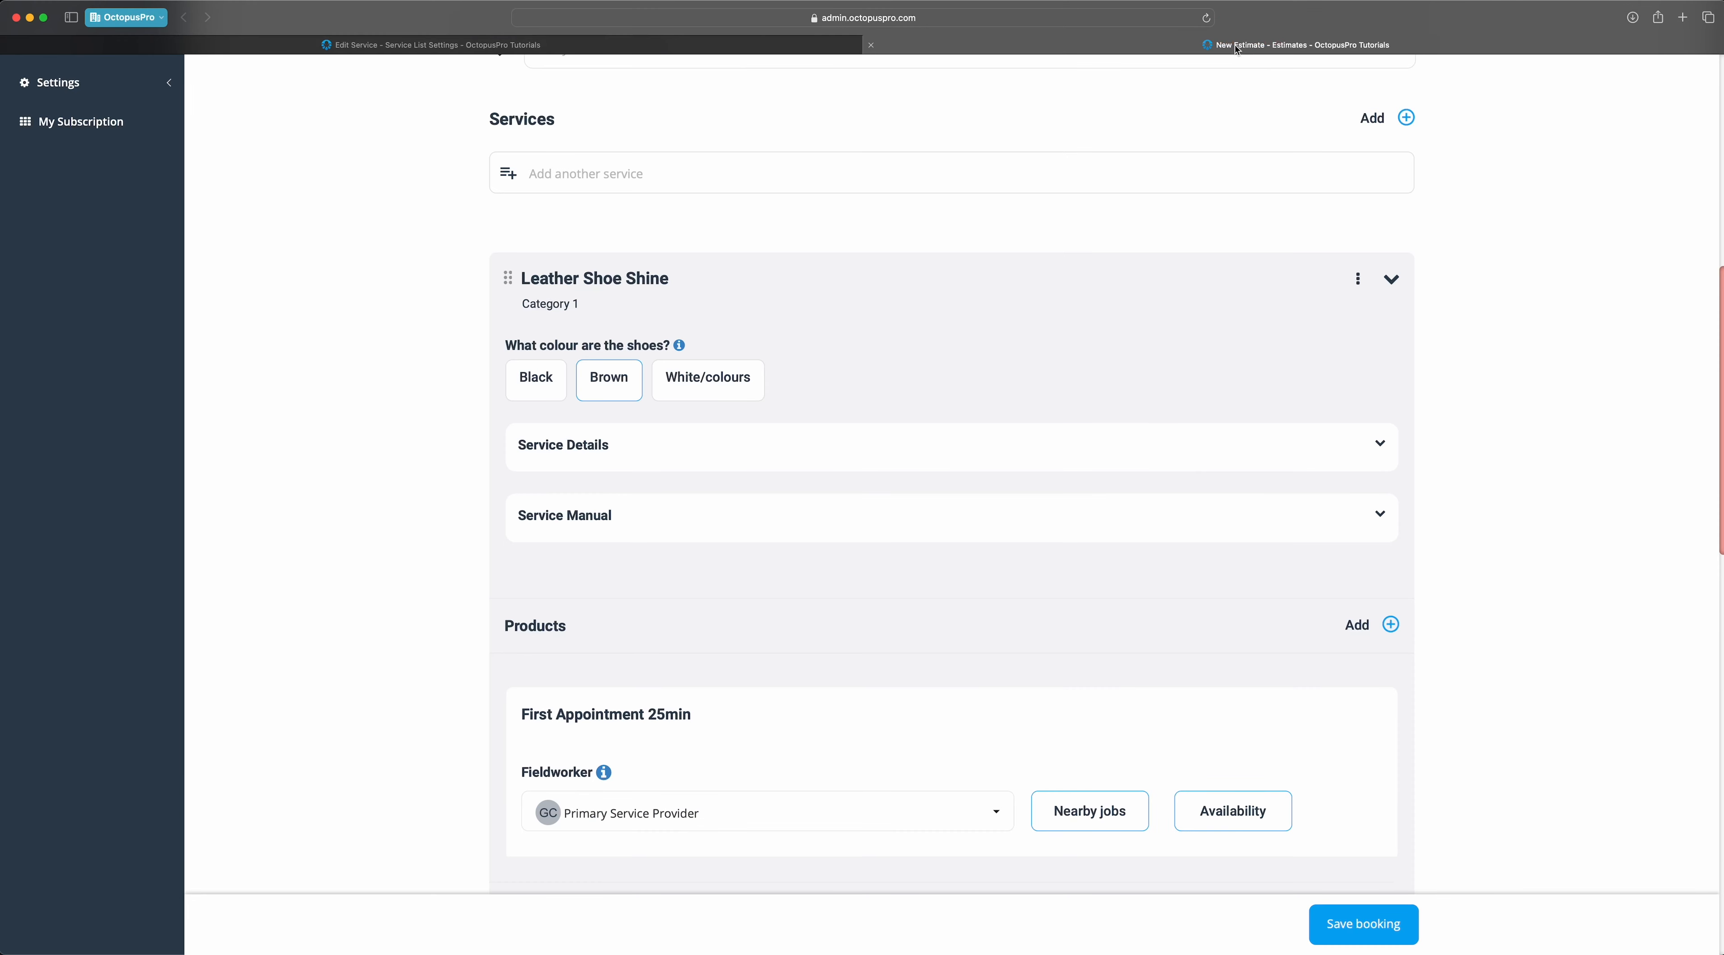
pyautogui.click(1207, 18)
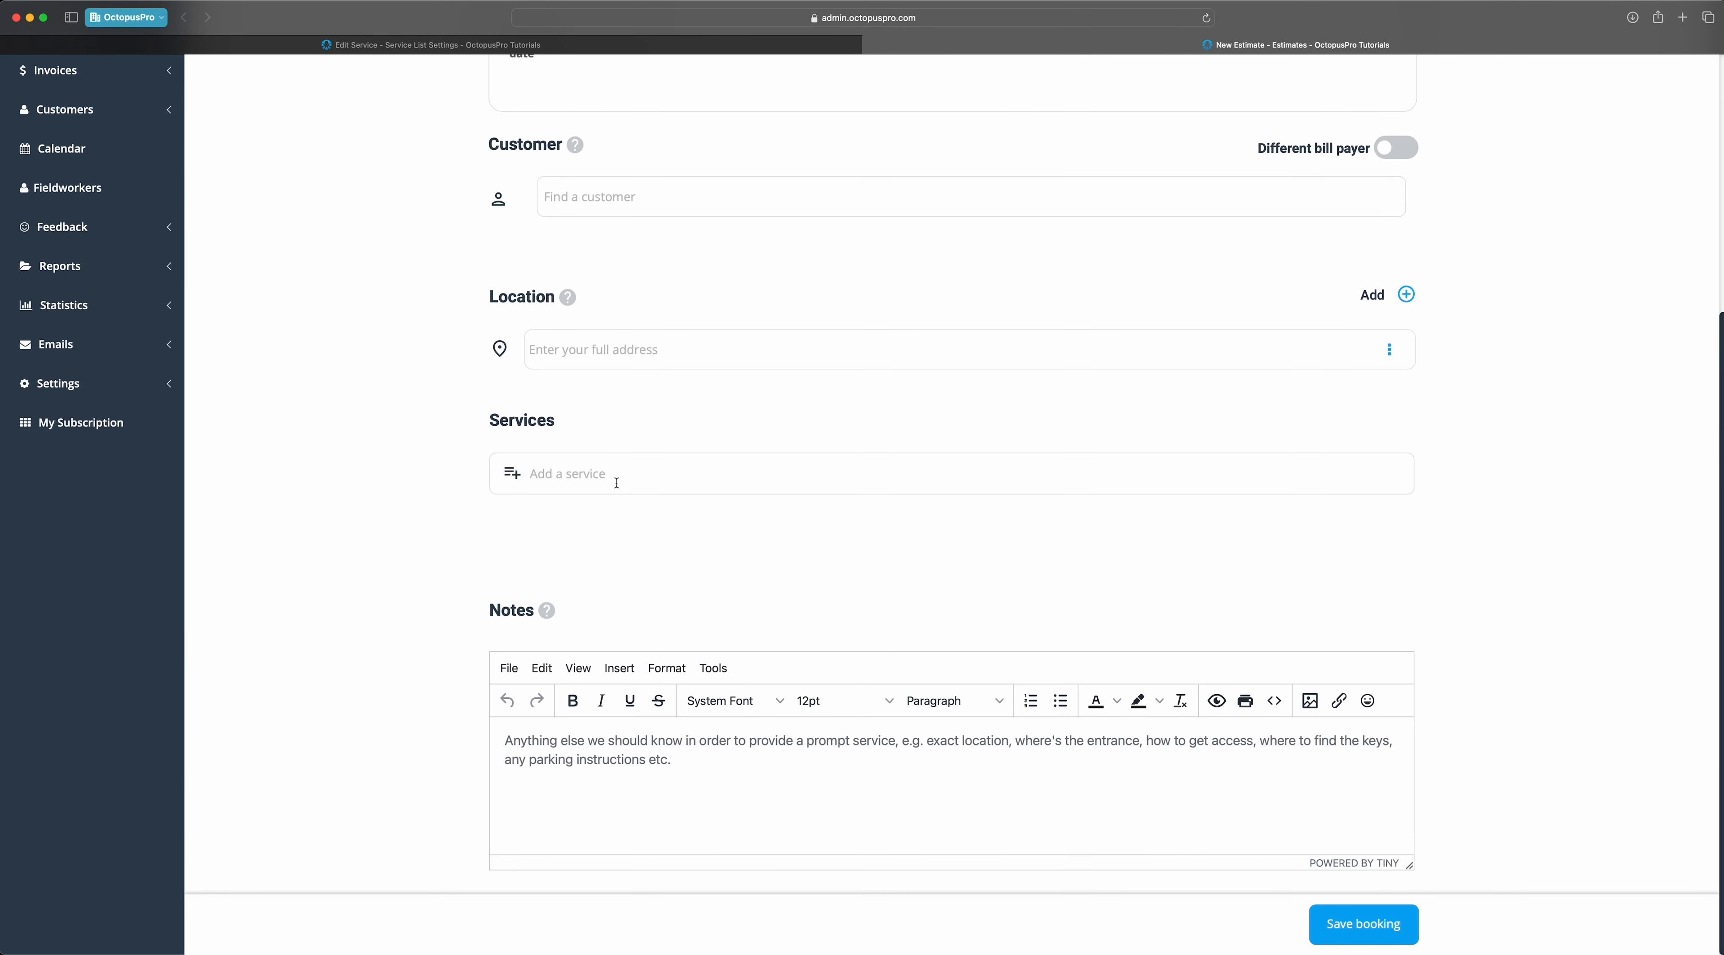
pyautogui.click(610, 477)
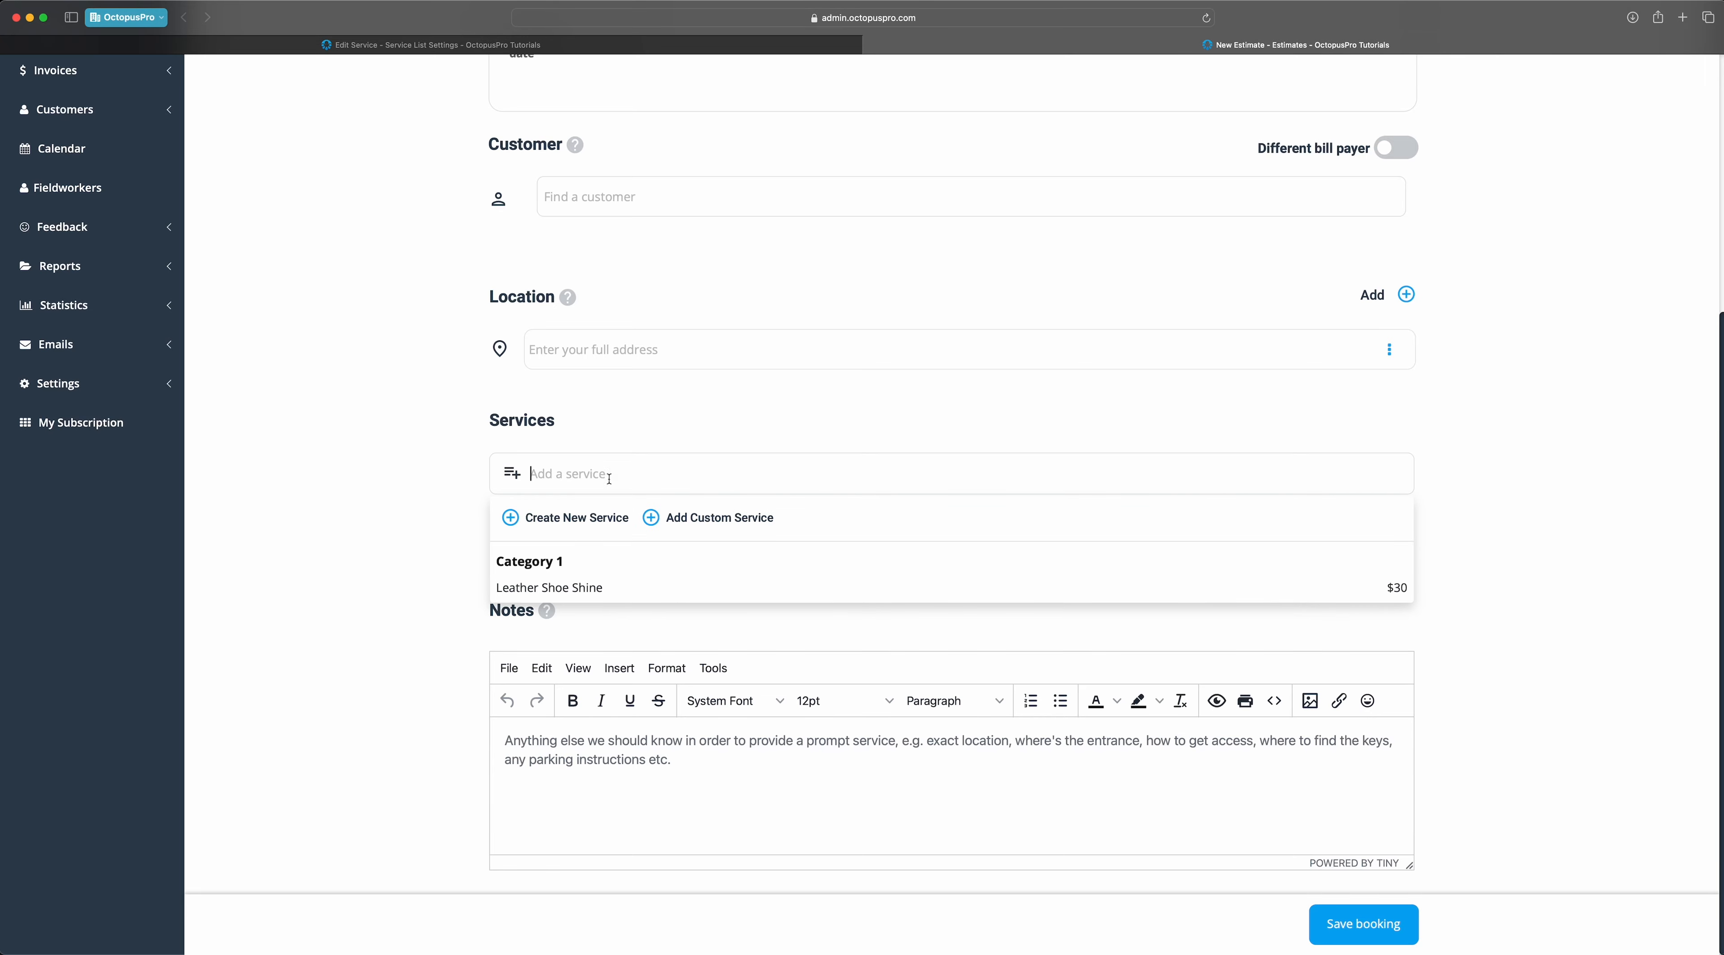
pyautogui.click(571, 587)
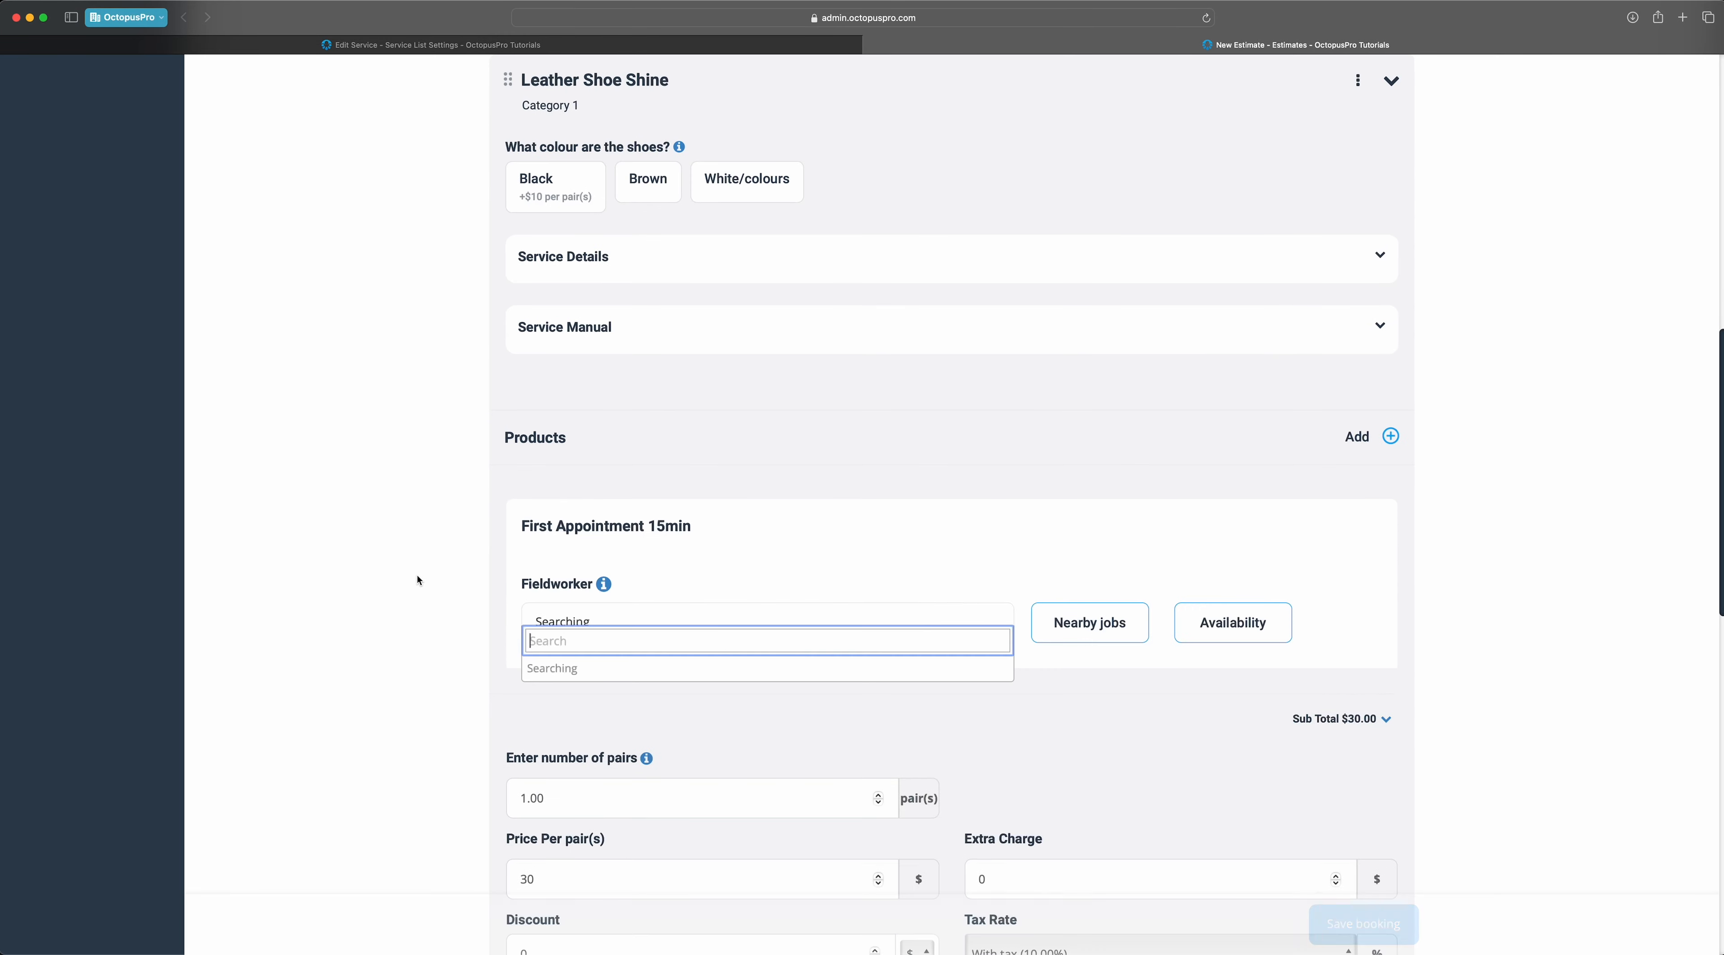
pyautogui.scroll(-10, 409, 519)
pyautogui.scroll(10, 412, 514)
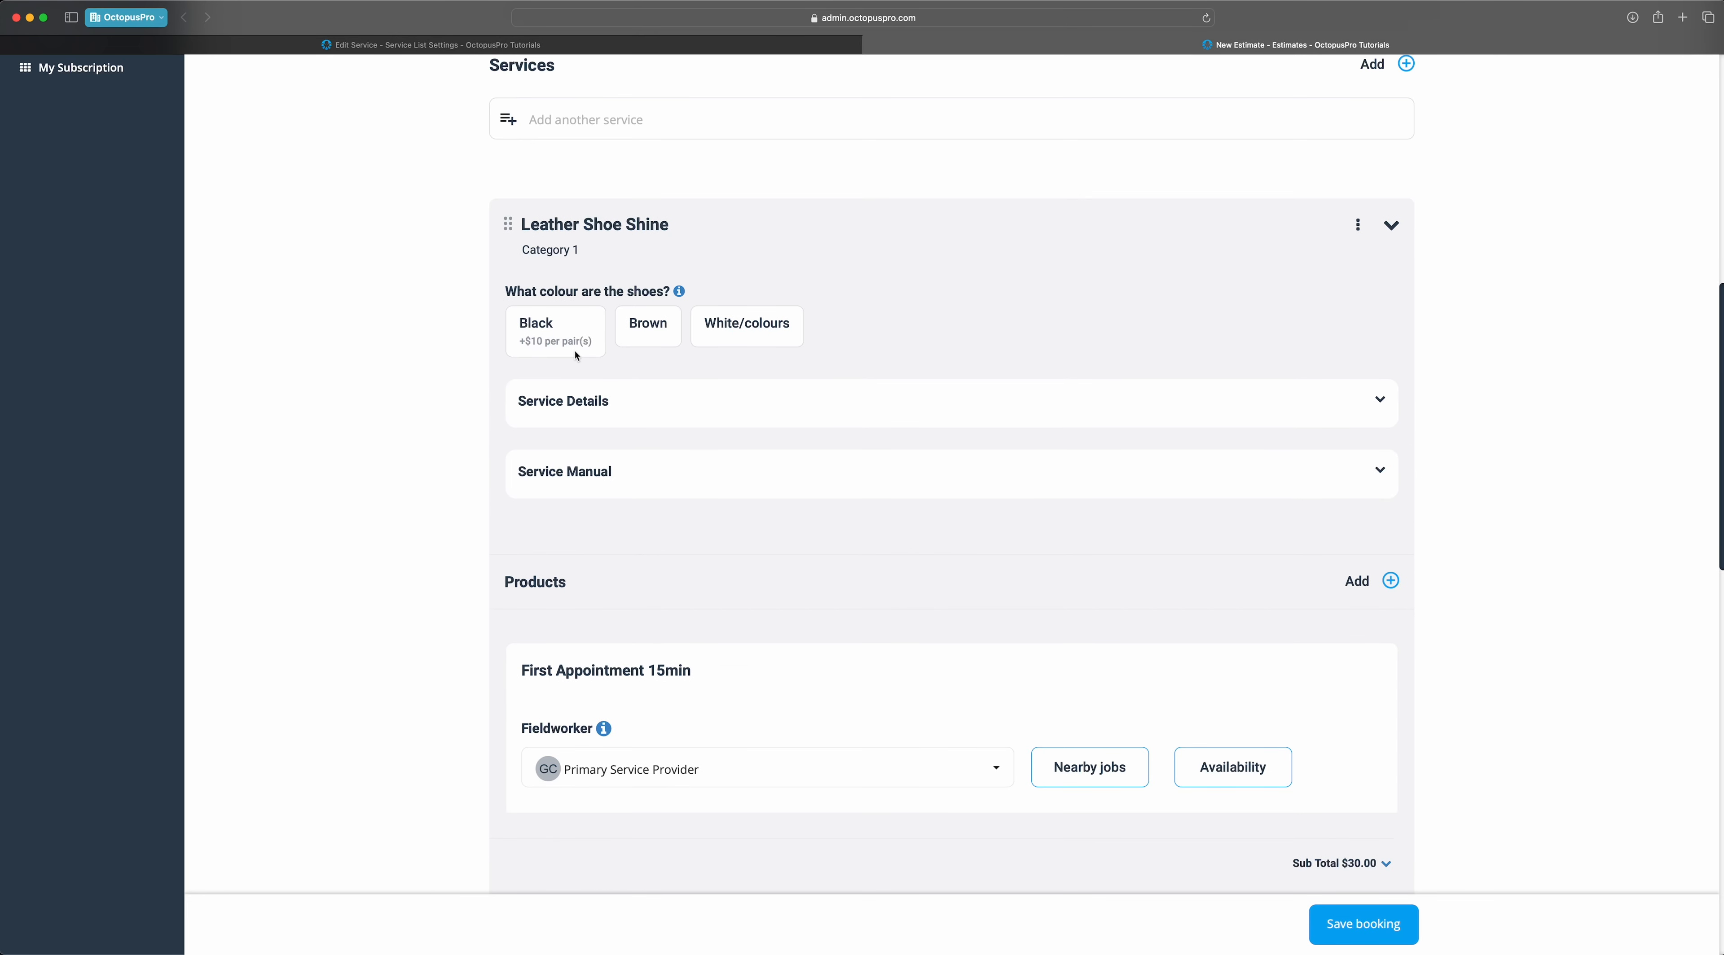
# - Try the Black, White/colours and Brown shoe colours in the estimate, and switch on Premium Upgrade? for Brown
pyautogui.click(565, 343)
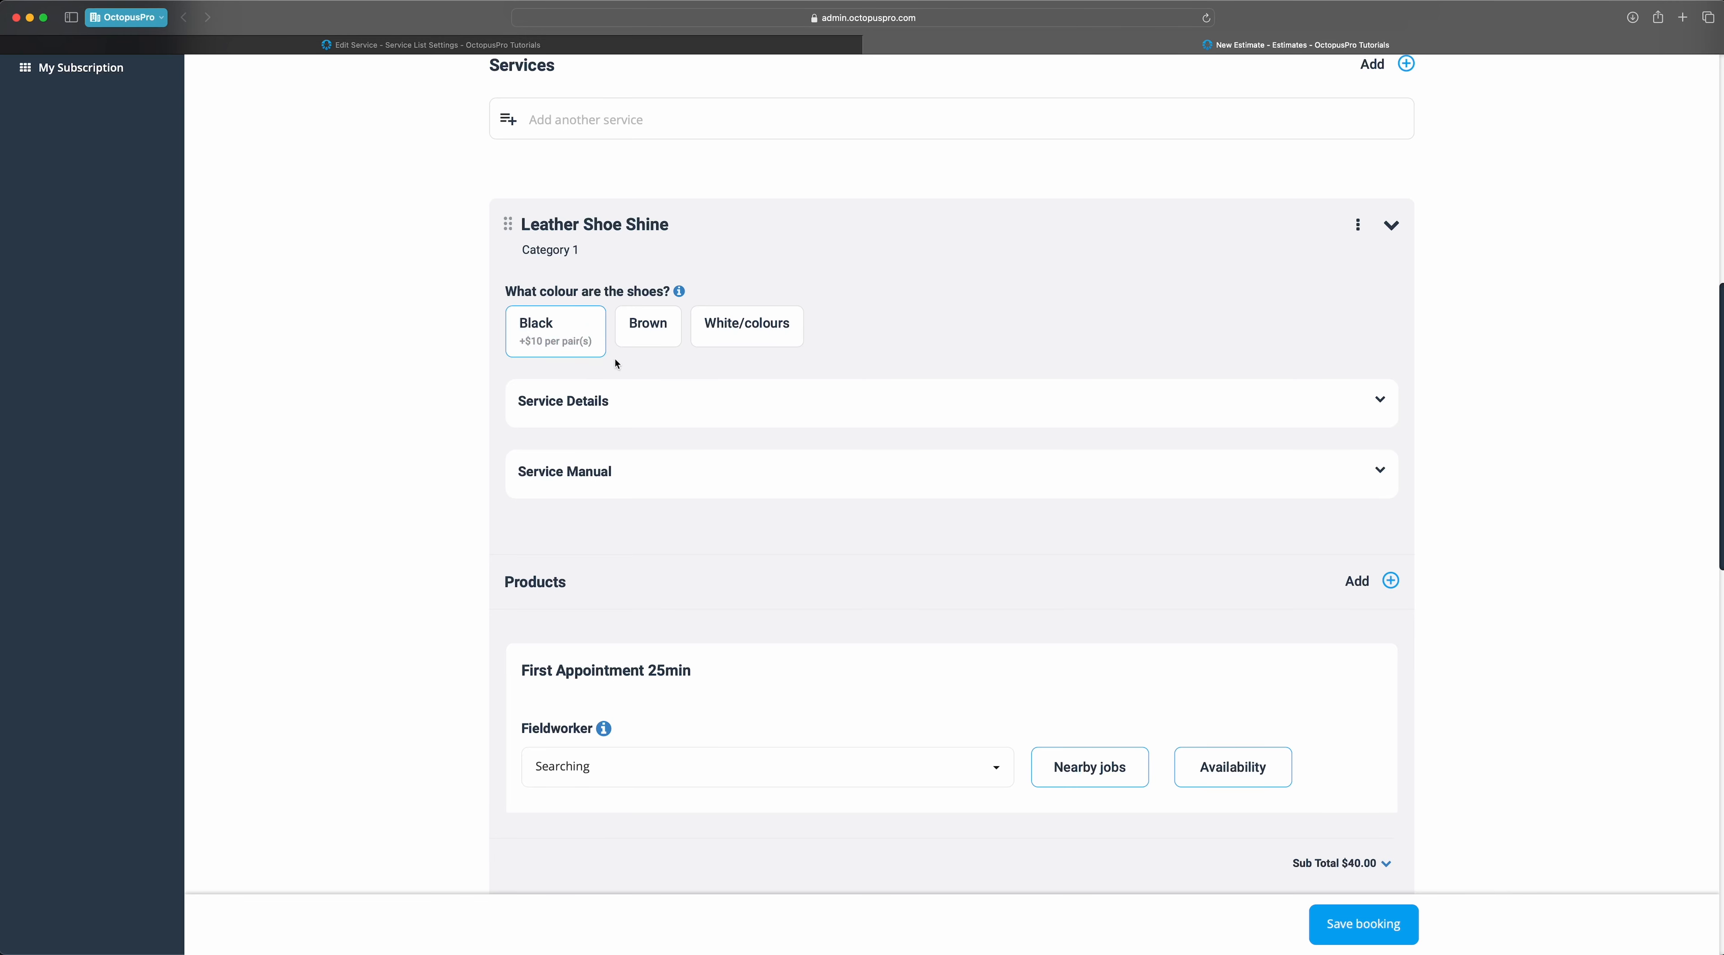
pyautogui.click(737, 338)
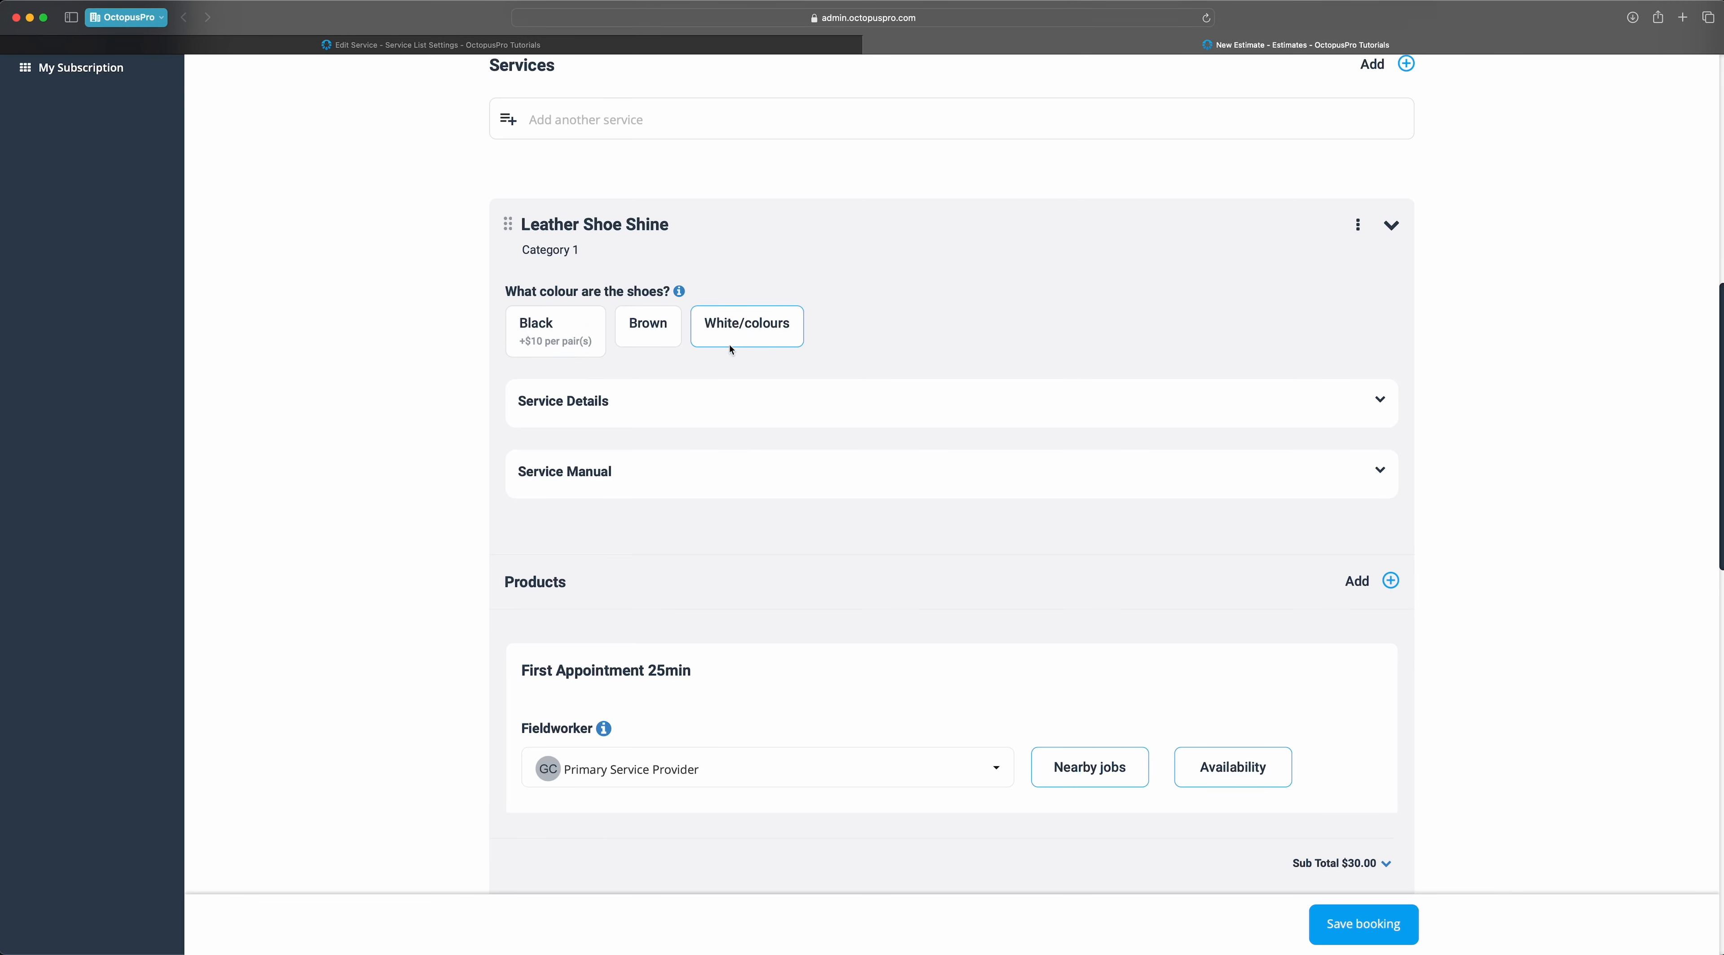
pyautogui.click(649, 332)
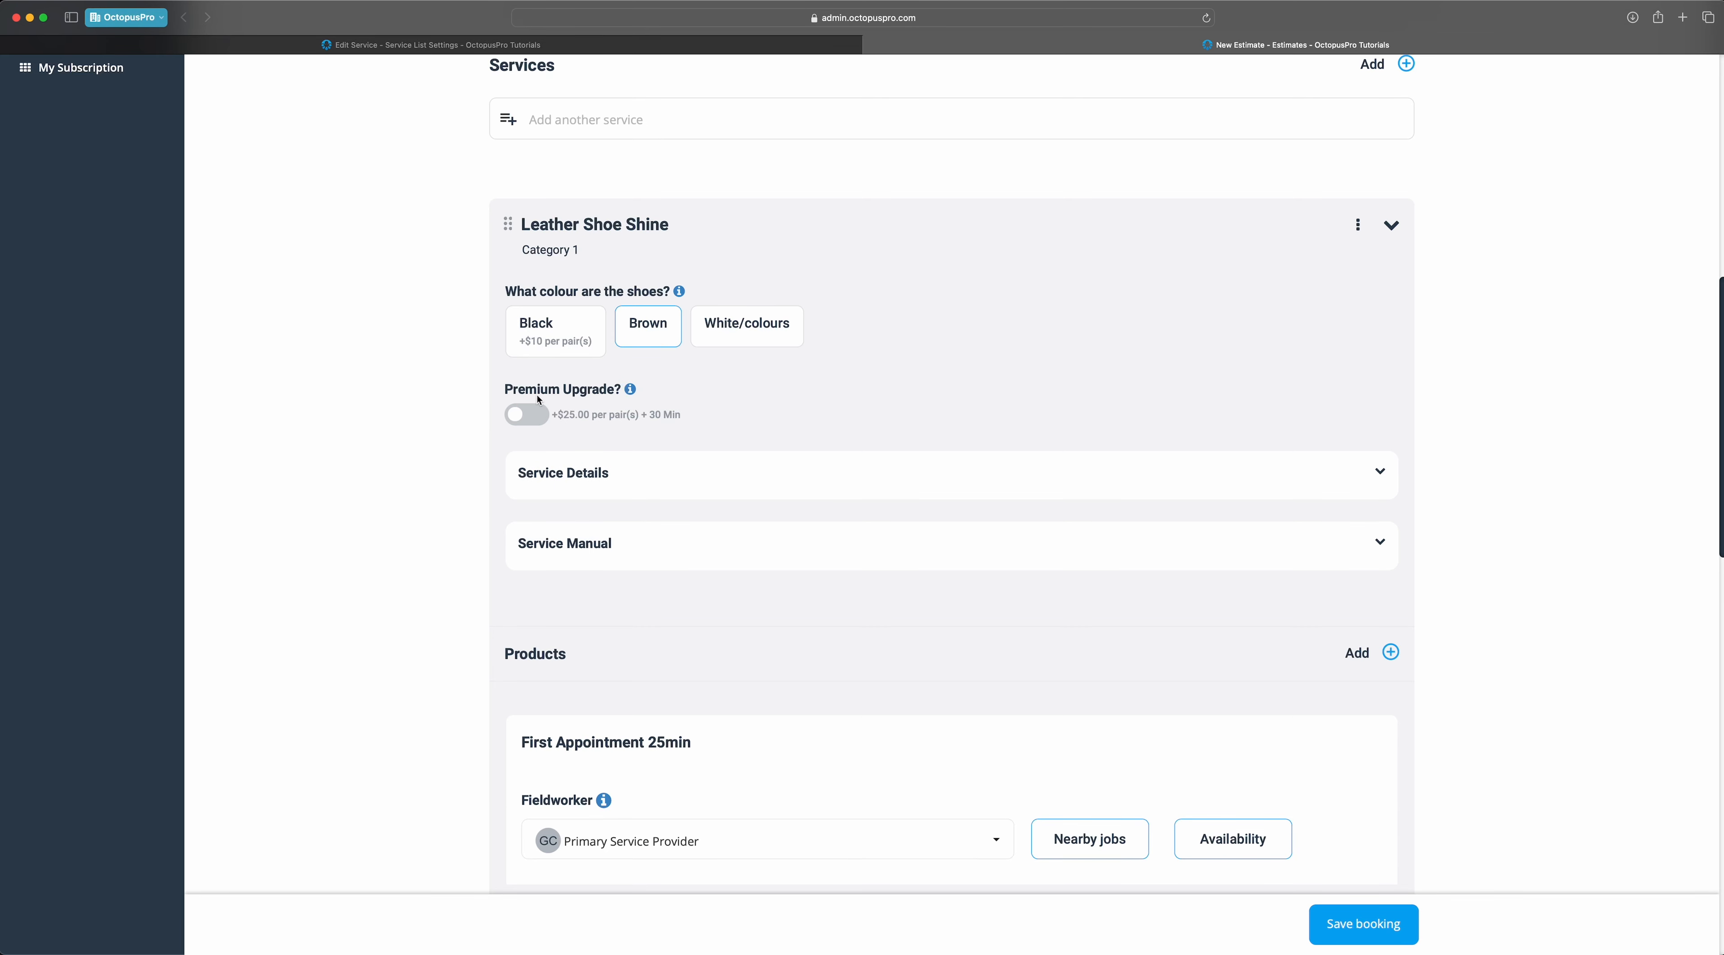
pyautogui.click(533, 420)
# - Switch the estimate's shoe colour to Black and back to Brown to check how the Premium Upgrade? field depends on it
pyautogui.click(563, 327)
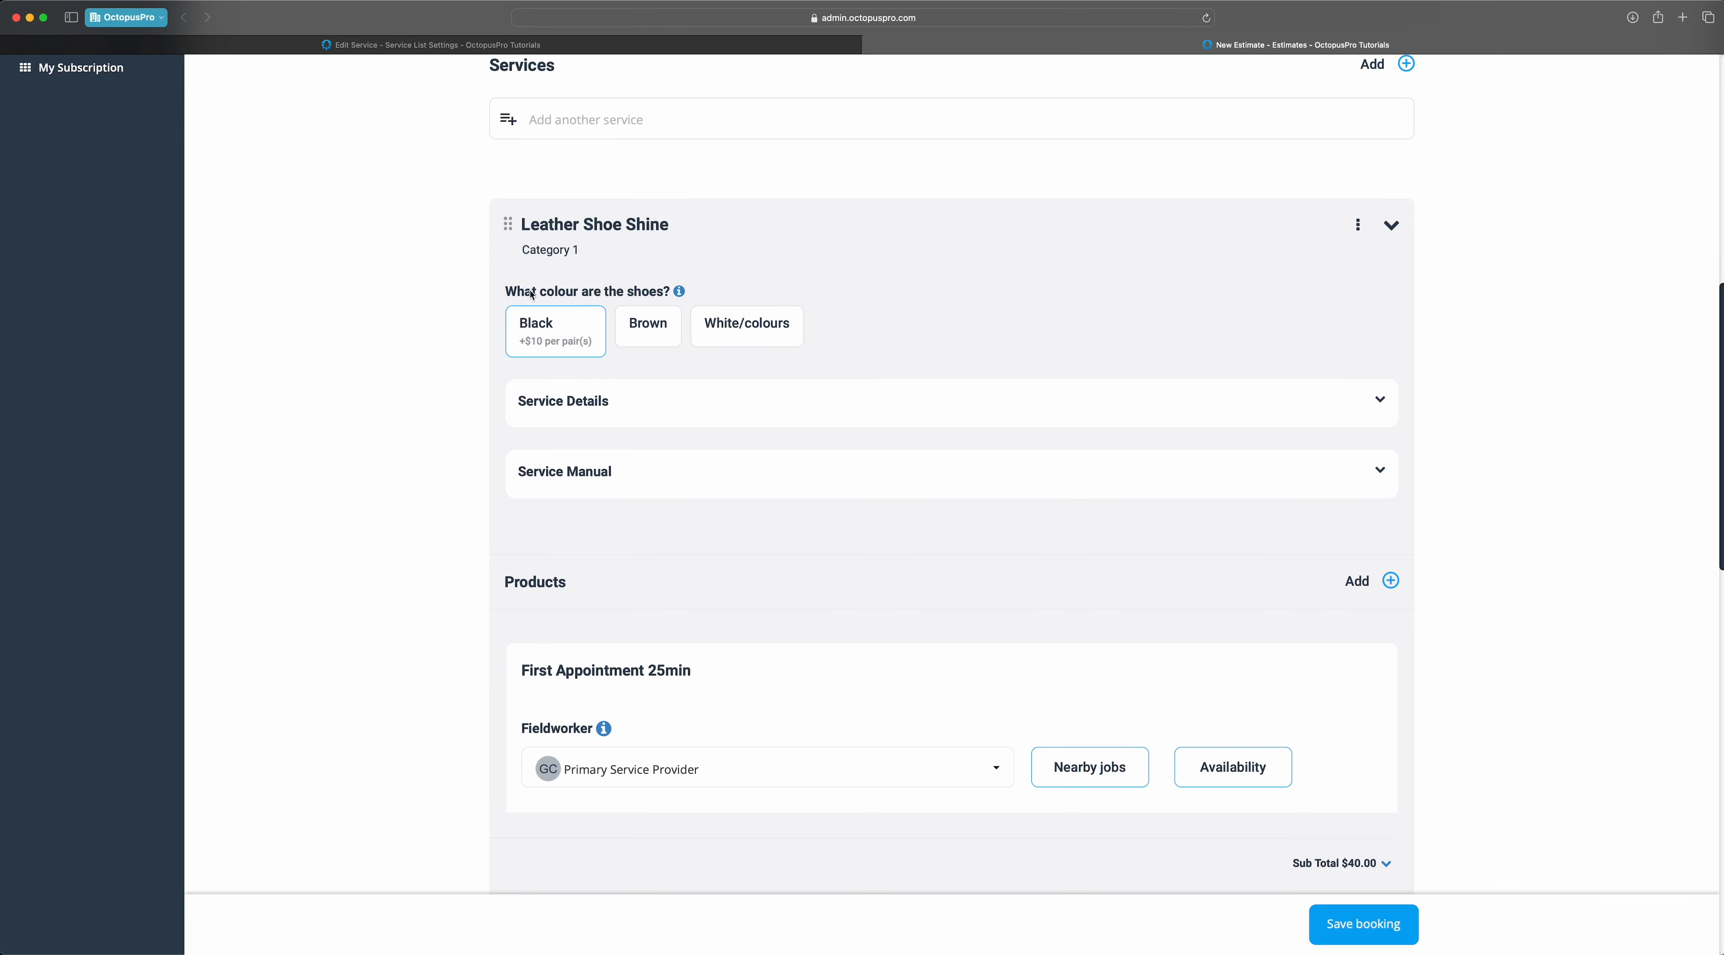
pyautogui.moveTo(515, 292); pyautogui.dragTo(679, 292)
pyautogui.click(642, 326)
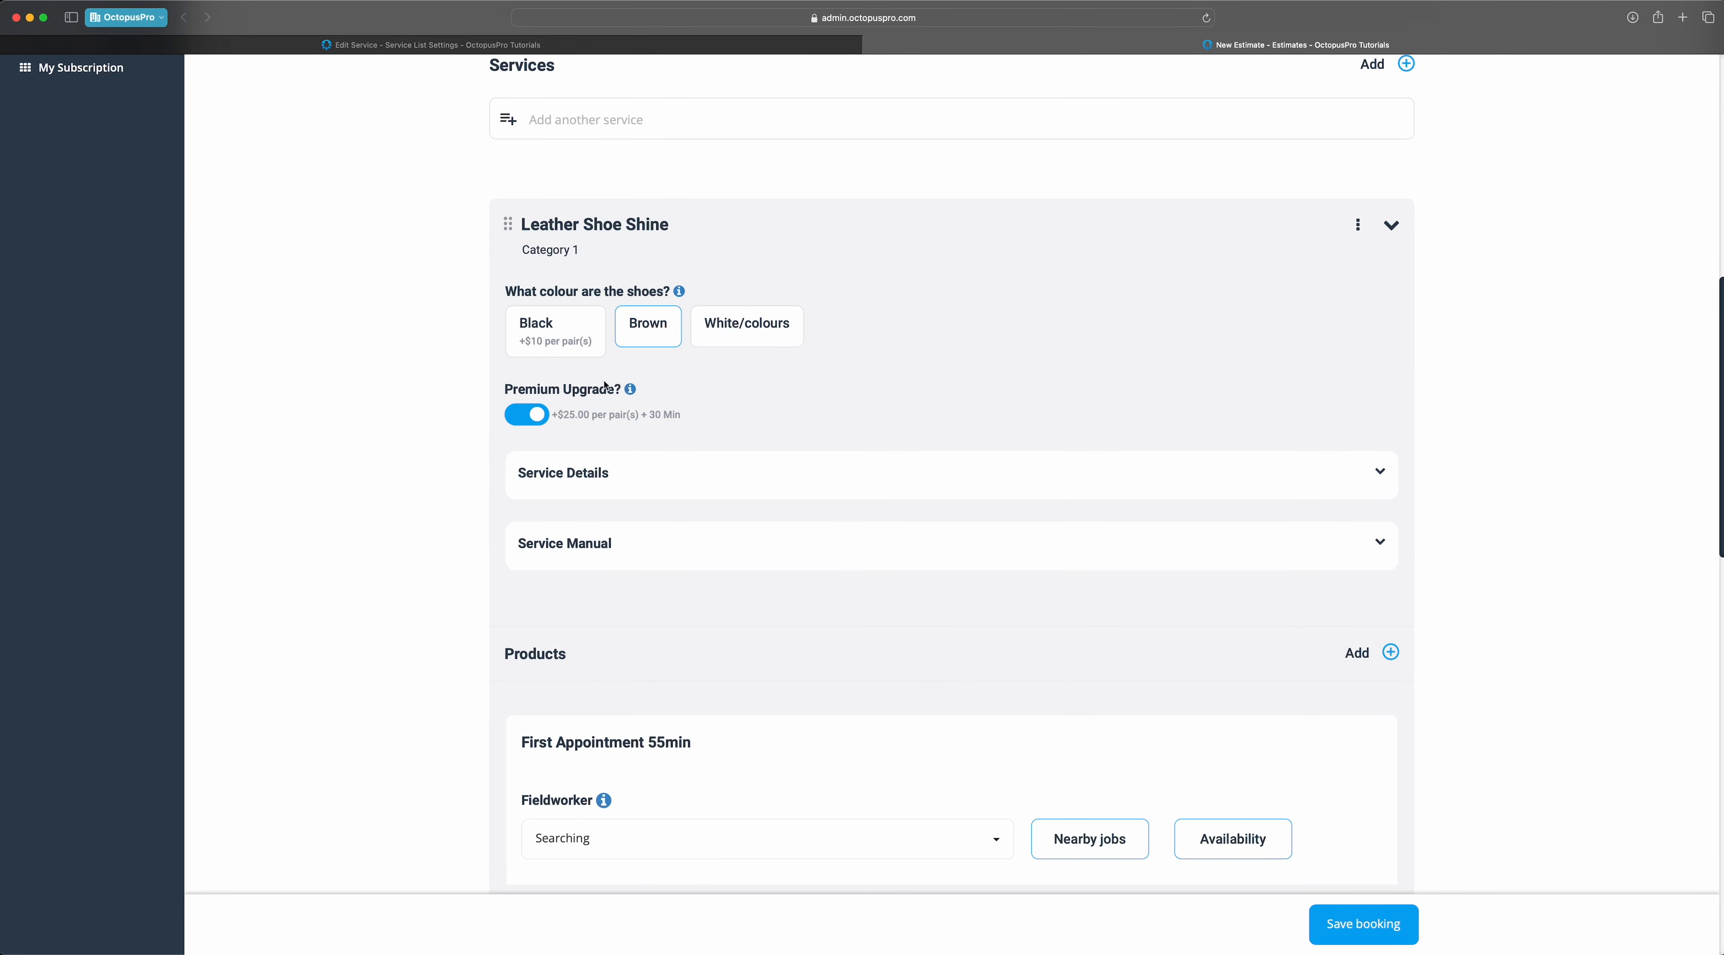
pyautogui.moveTo(512, 389); pyautogui.dragTo(620, 411)
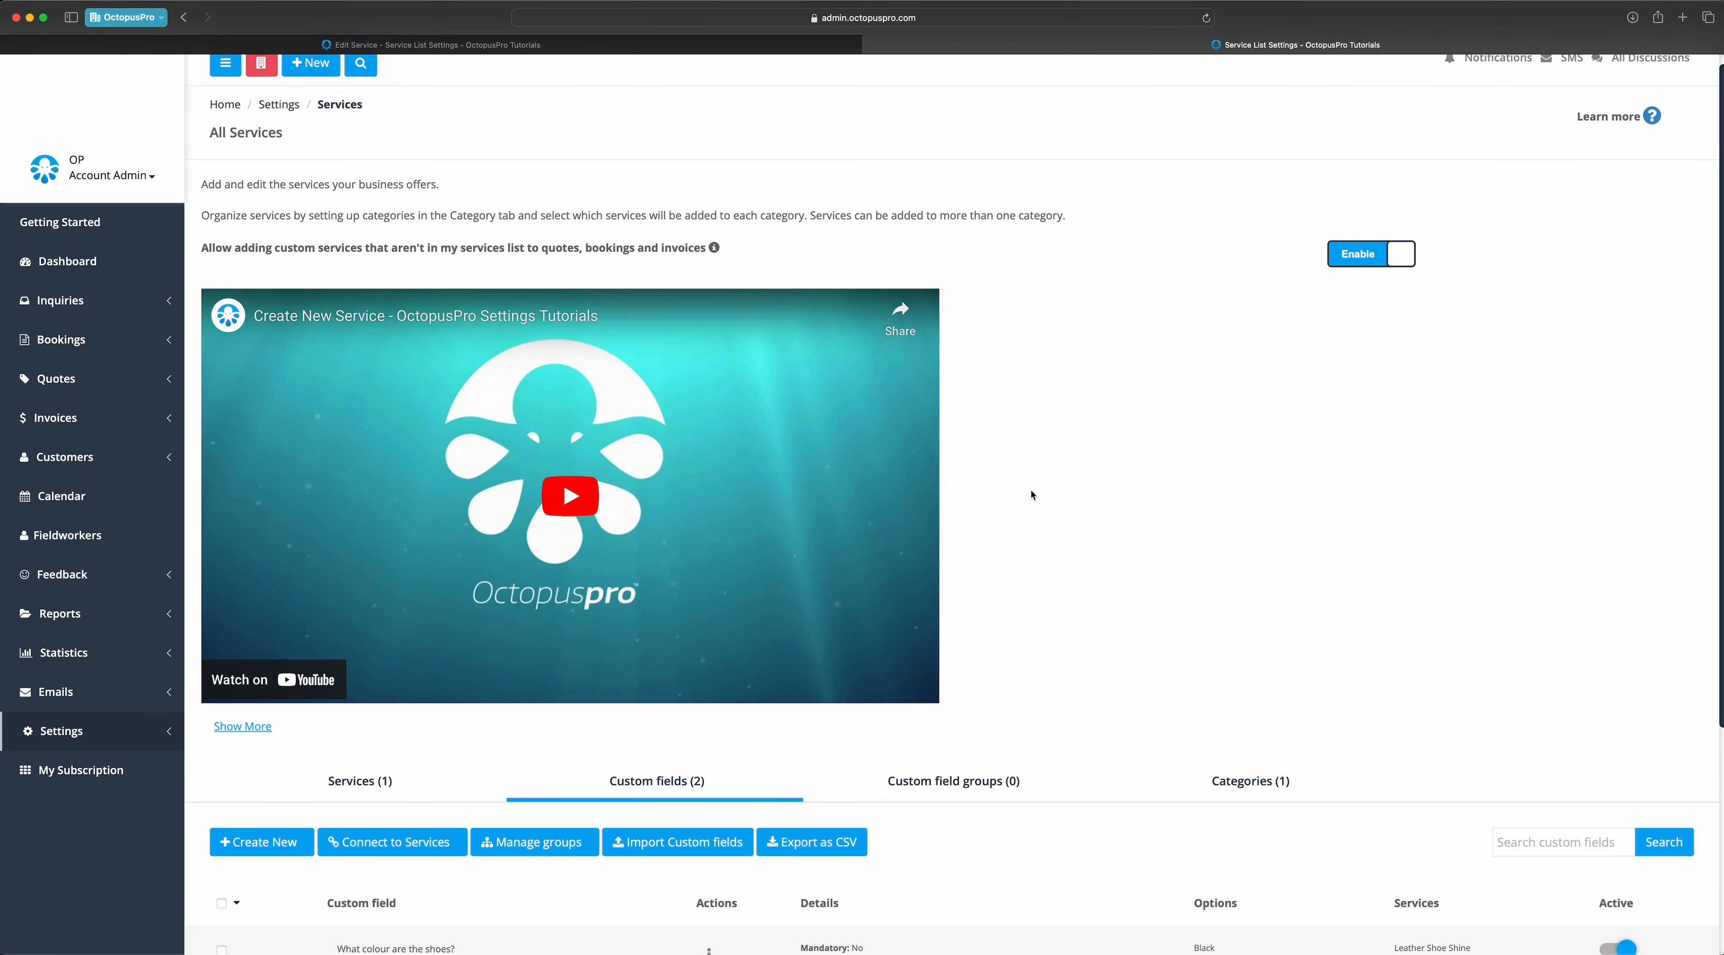
# - Review the services list and the custom fields list in the service settings, ending on the services list
pyautogui.click(408, 772)
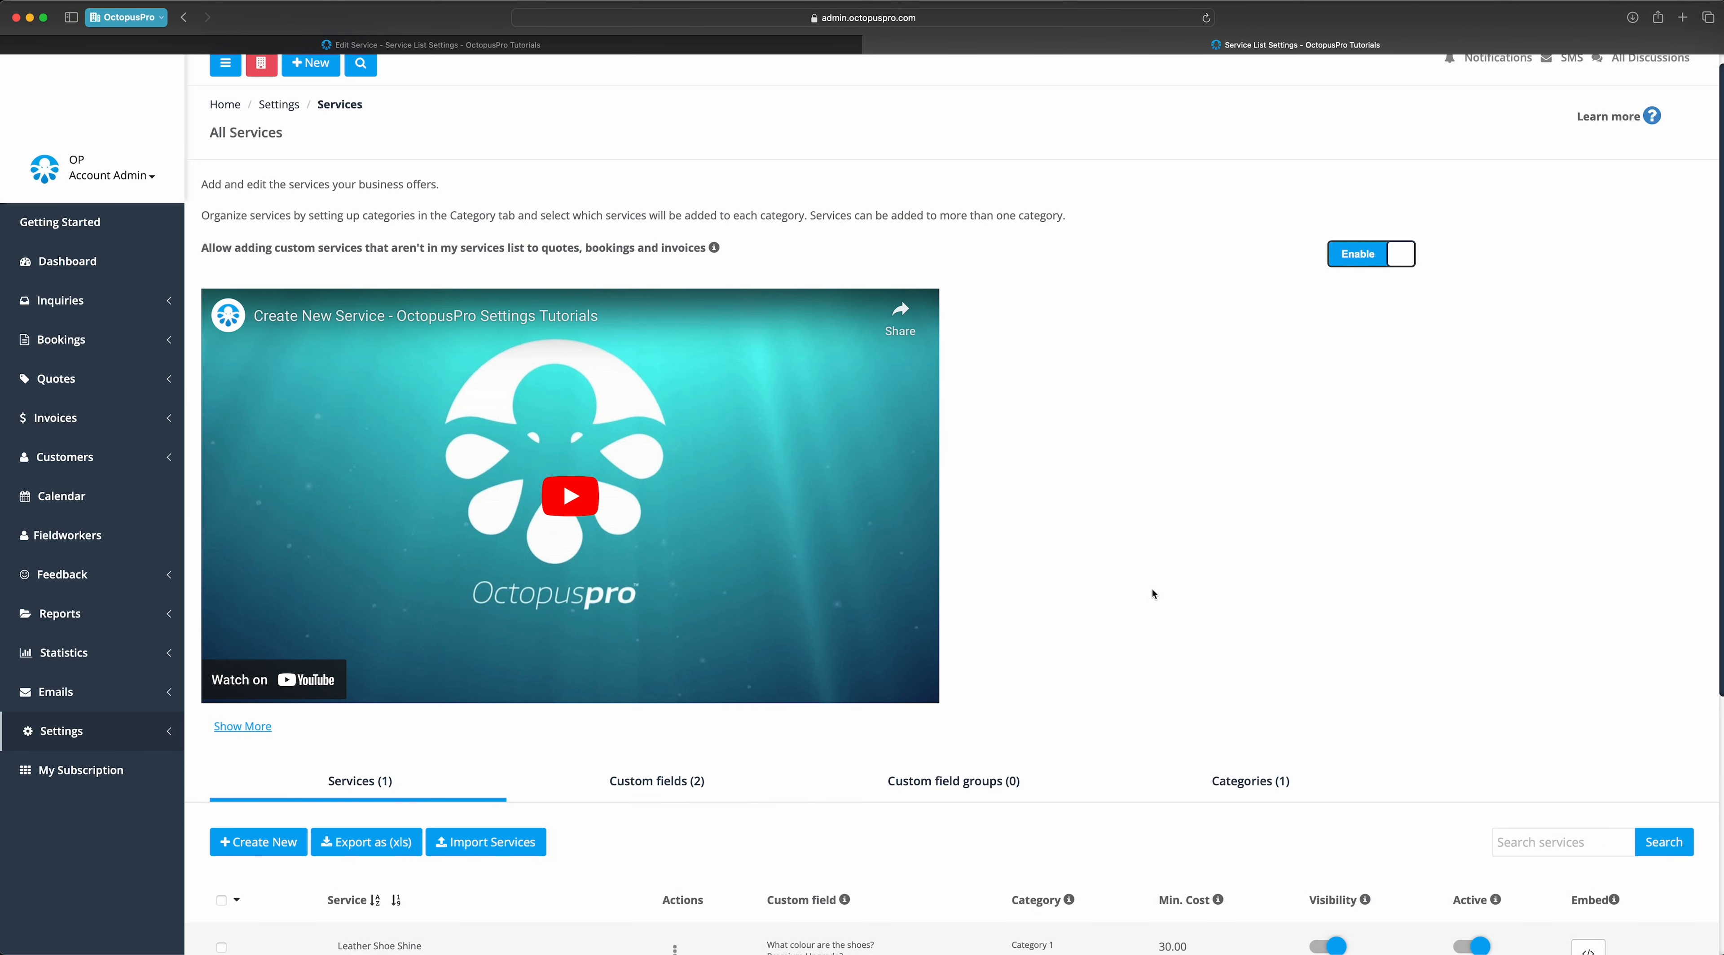
pyautogui.scroll(-5, 1138, 615)
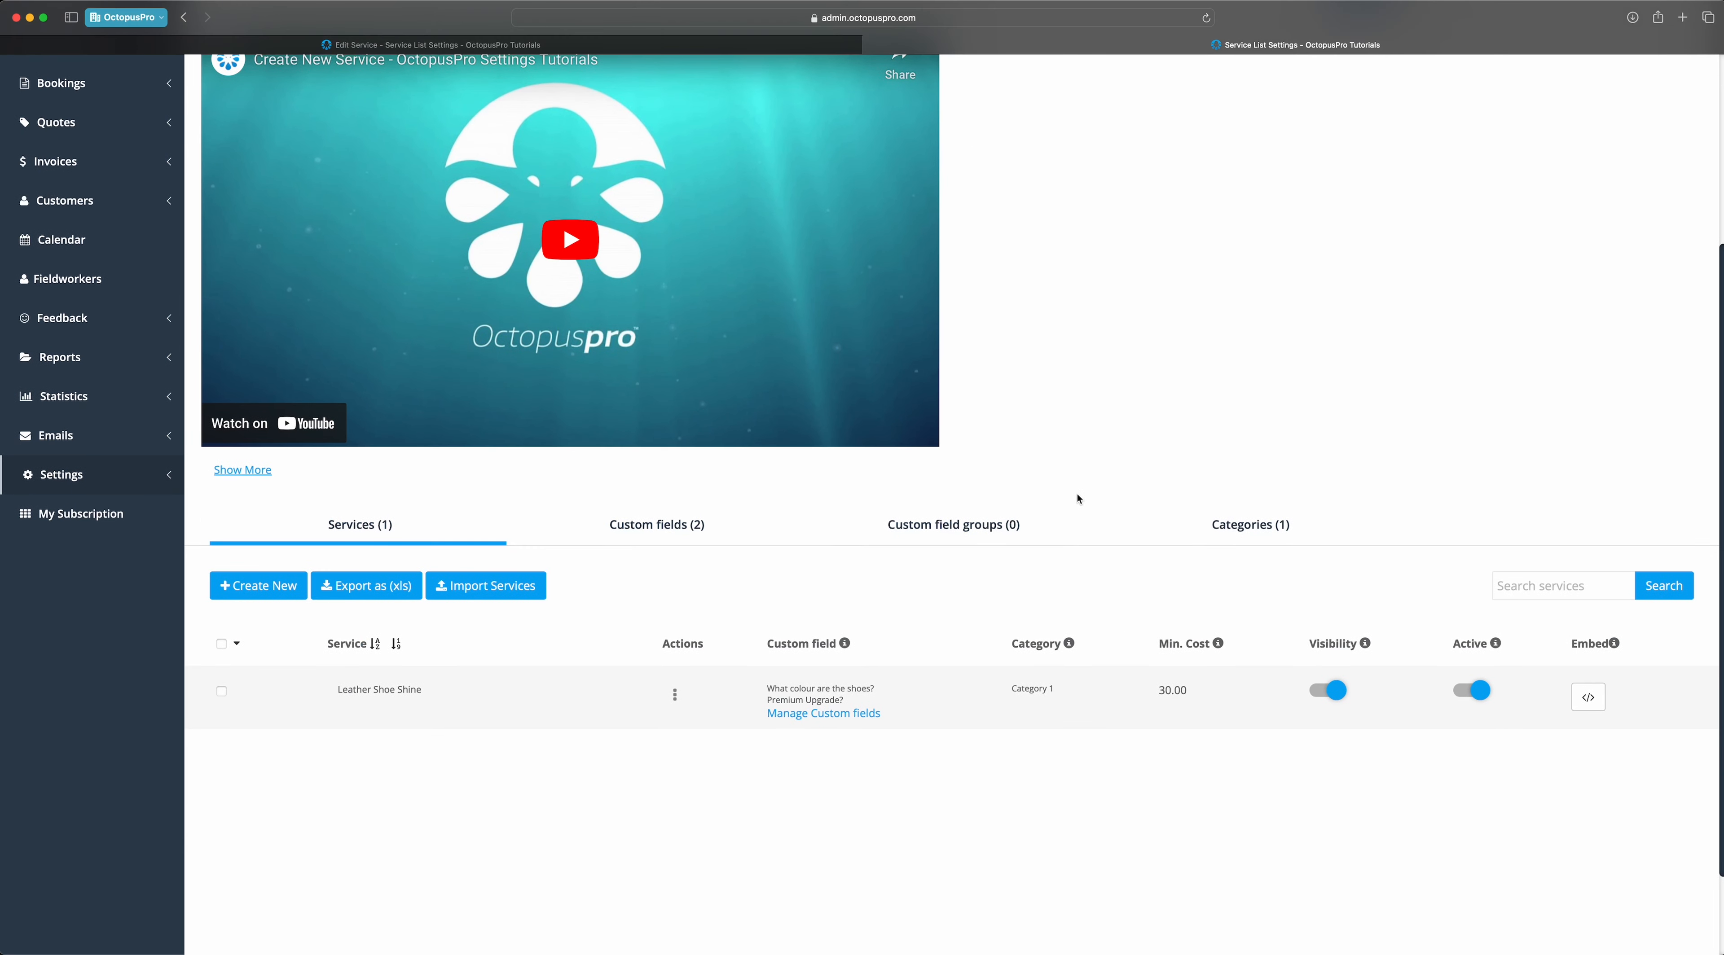
pyautogui.click(667, 534)
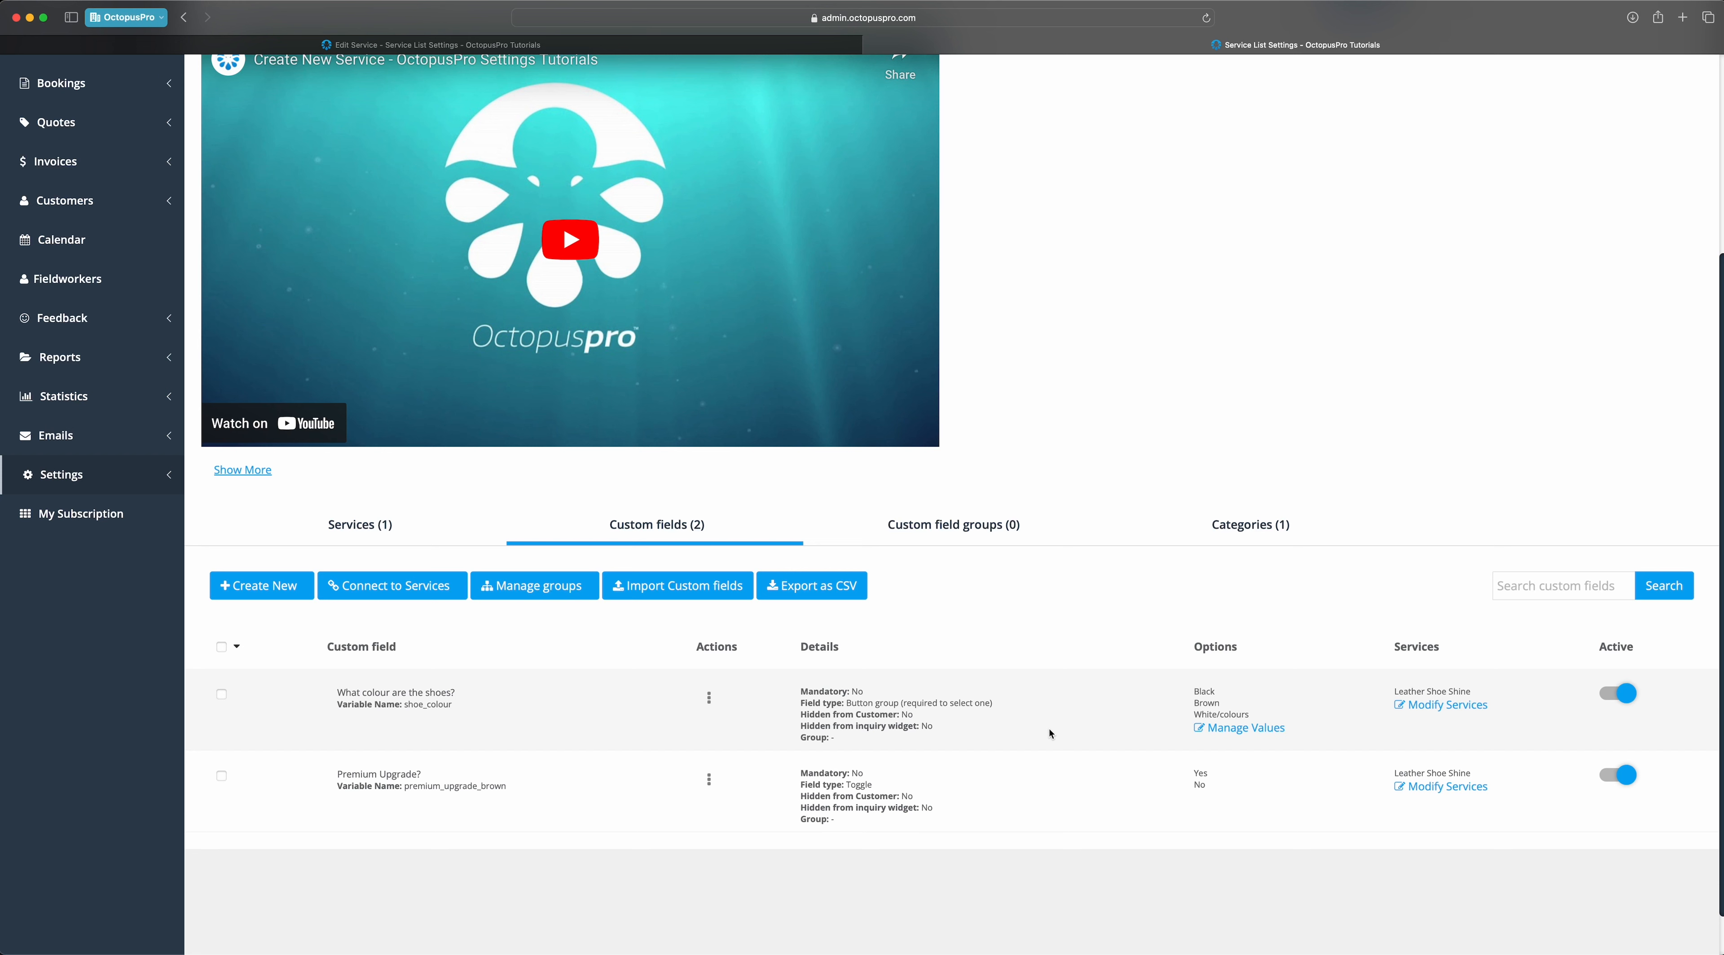
pyautogui.scroll(2, 1049, 729)
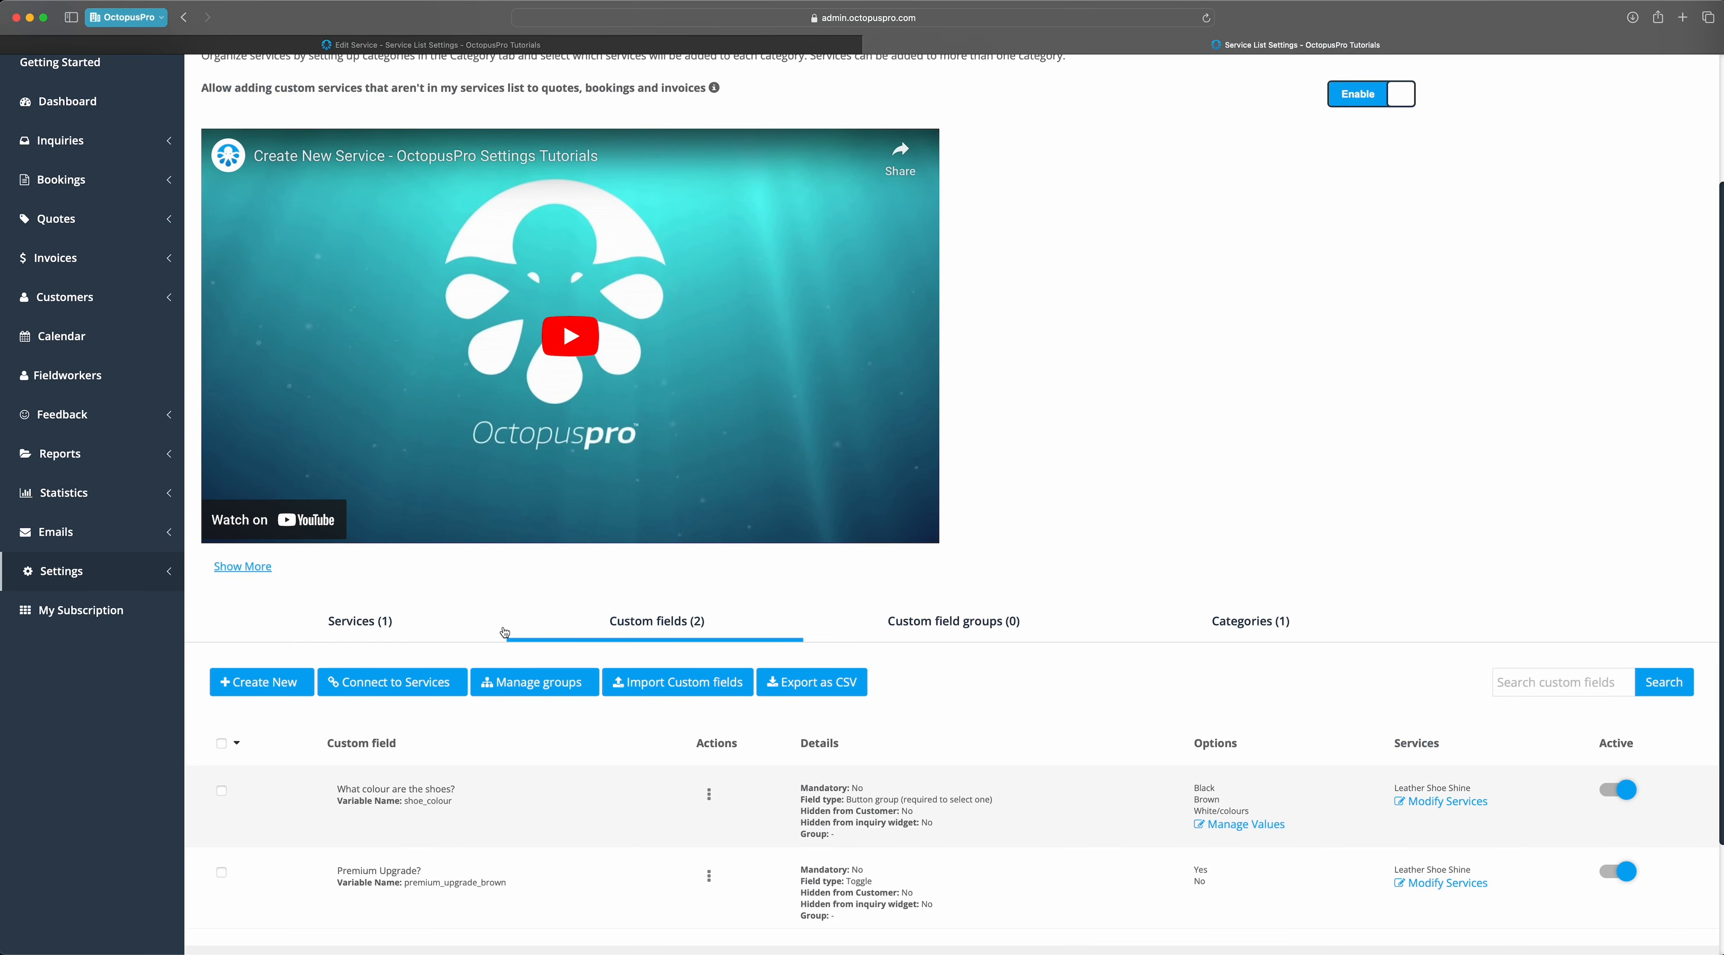
pyautogui.scroll(-3, 589, 654)
pyautogui.scroll(5, 480, 669)
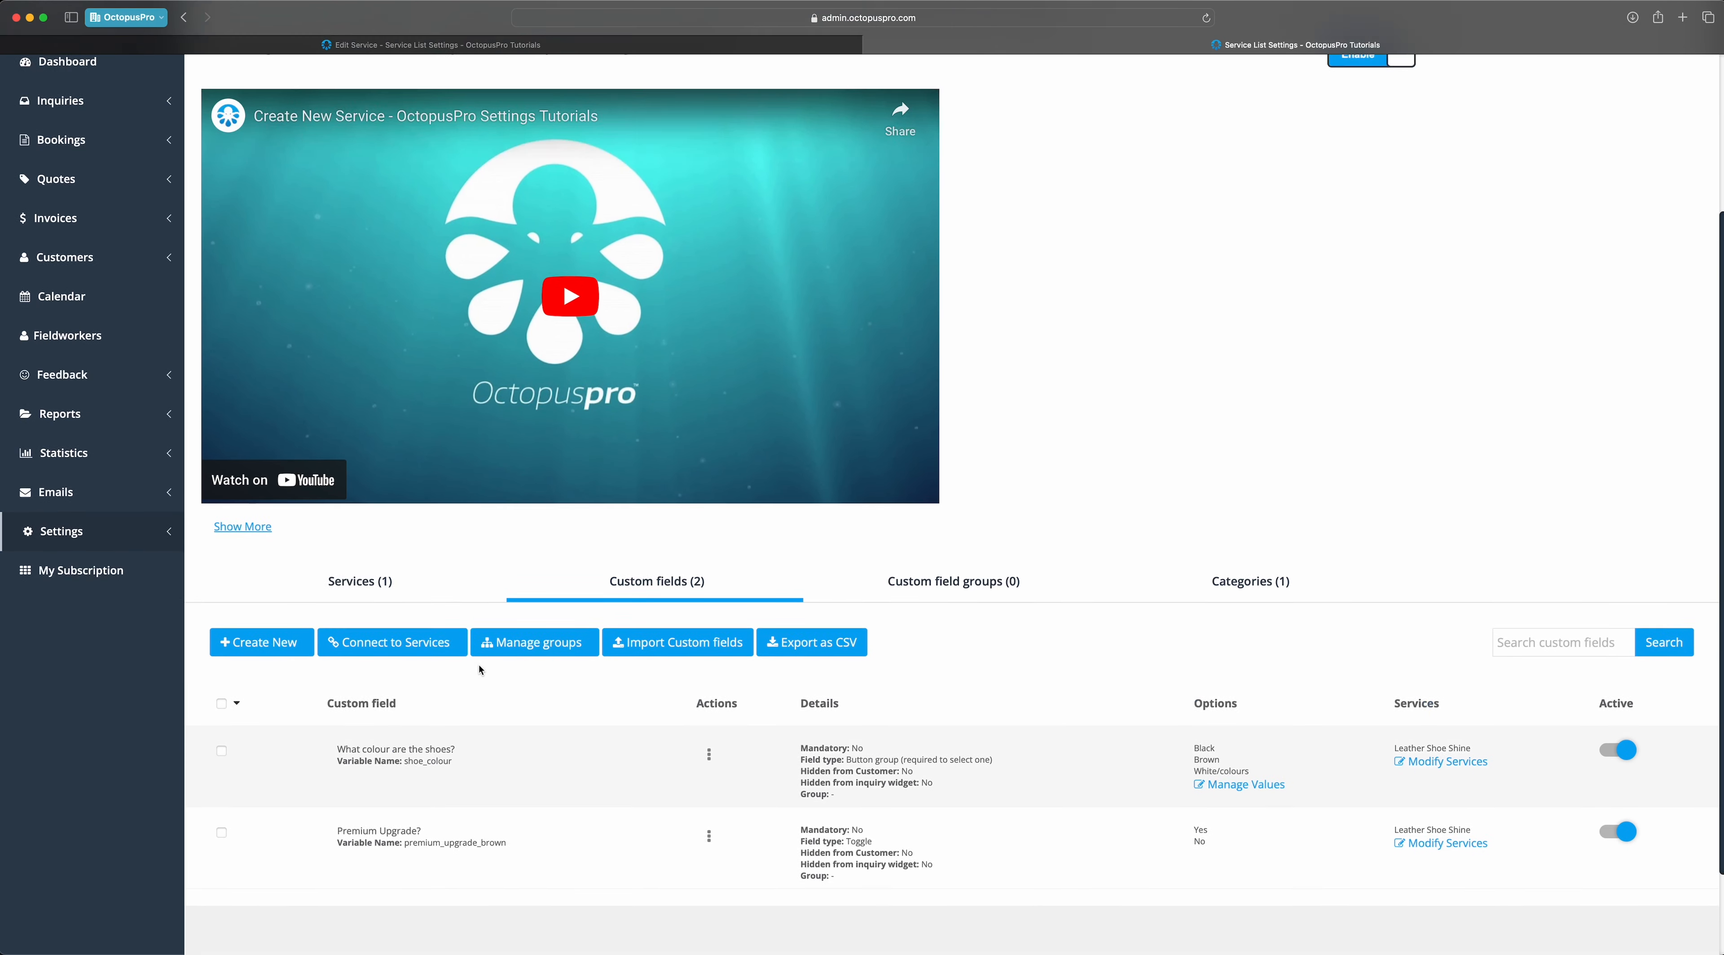
pyautogui.click(377, 718)
pyautogui.scroll(-1, 669, 743)
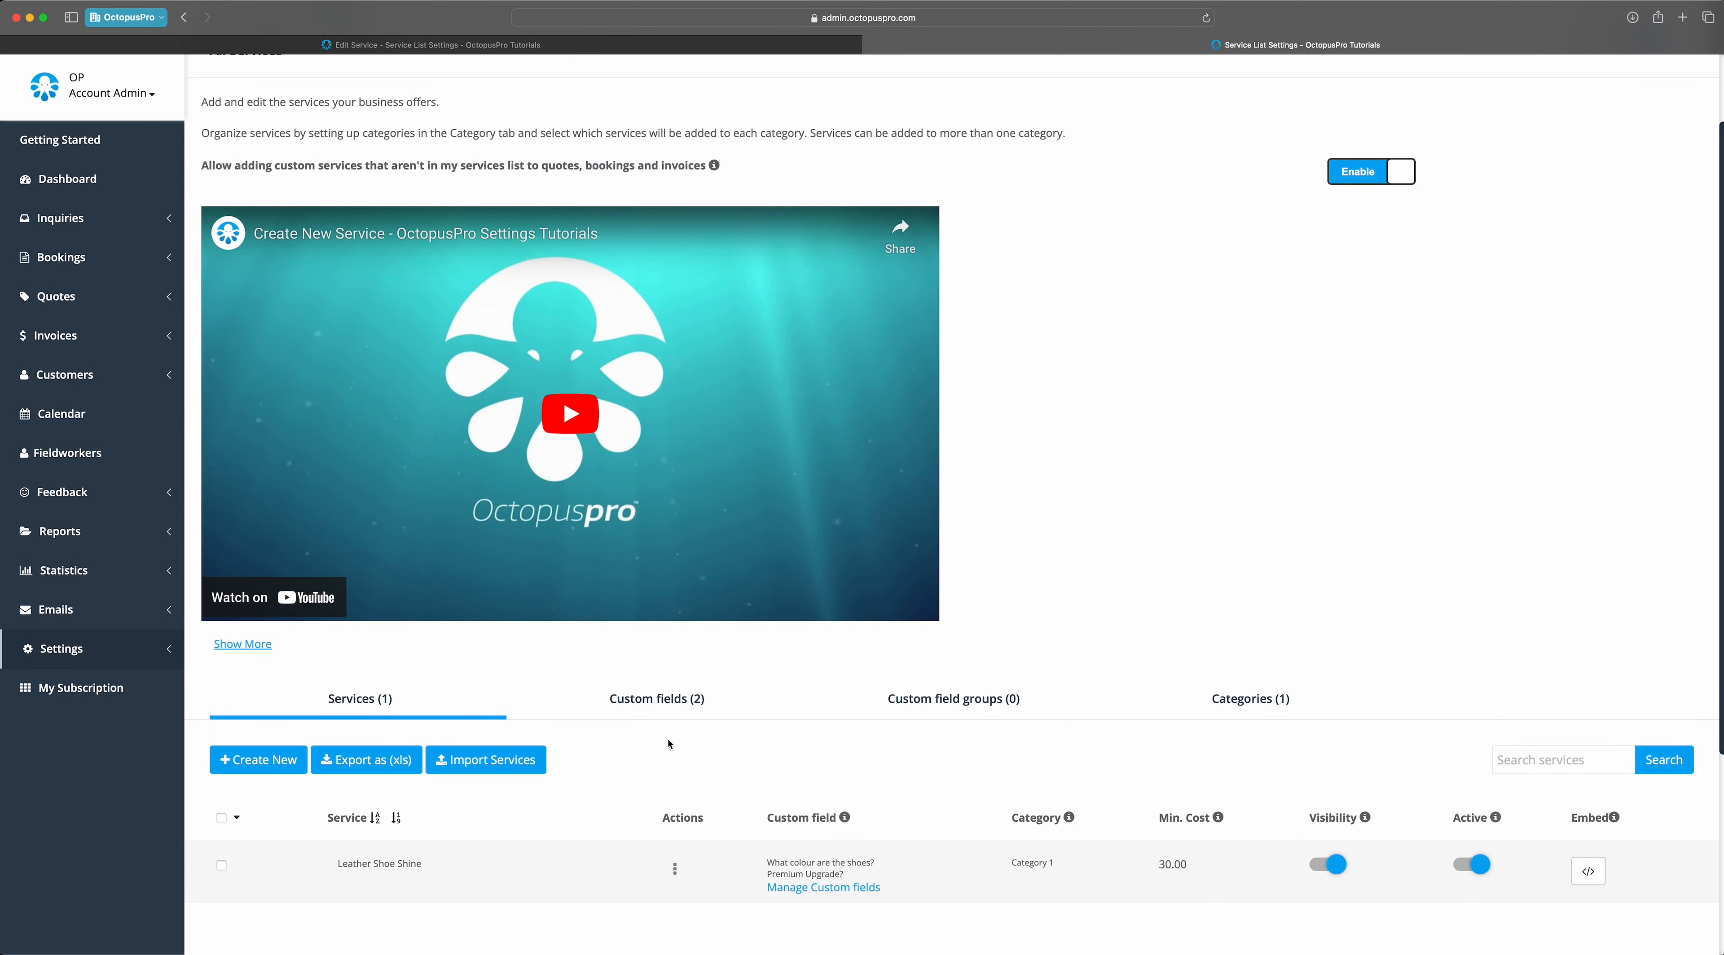